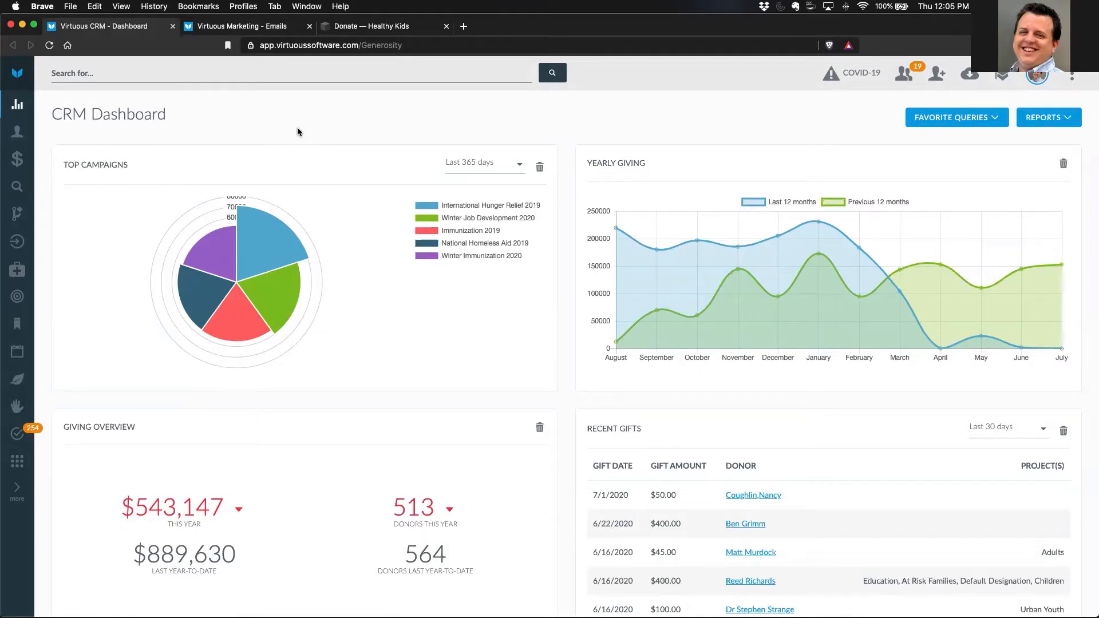
# - Open the list of custom collections from the data customization settings
pyautogui.click(17, 463)
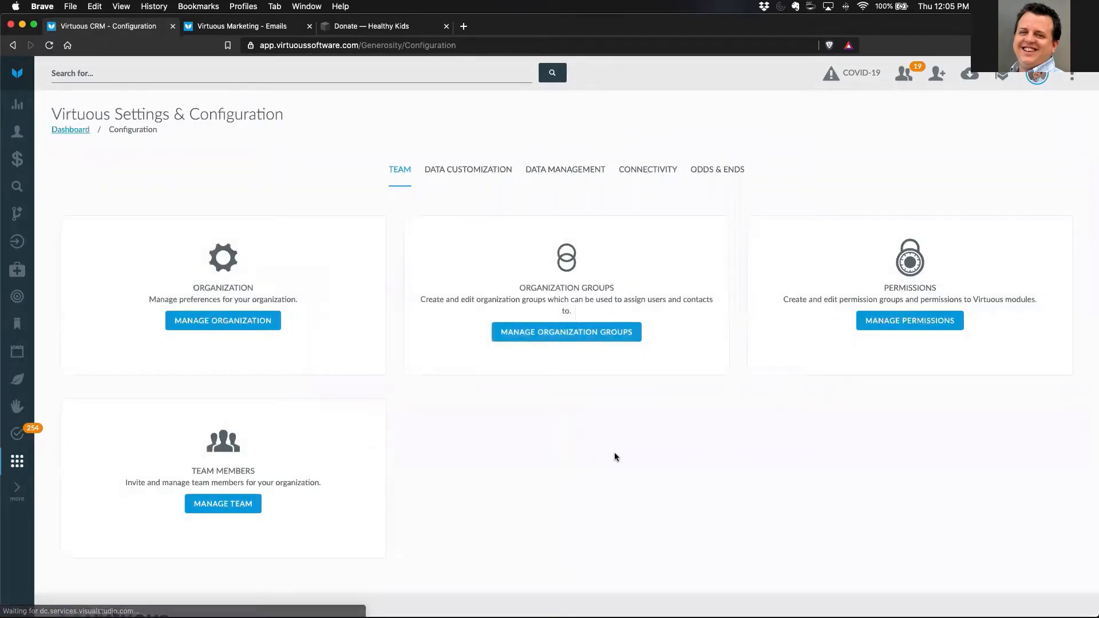
pyautogui.click(481, 173)
pyautogui.click(578, 516)
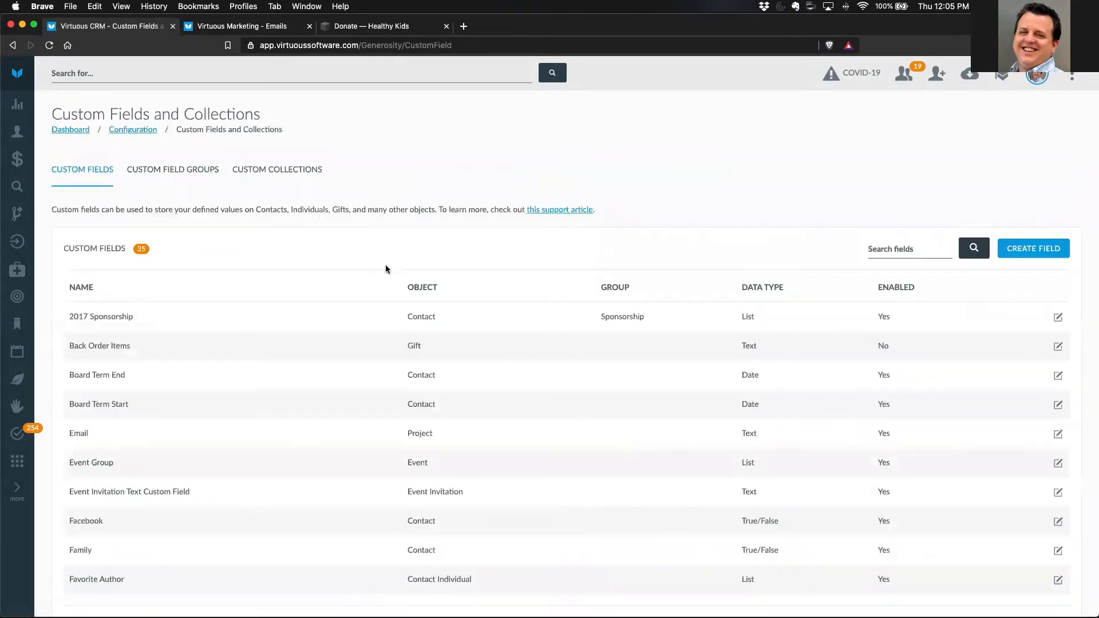
pyautogui.click(280, 171)
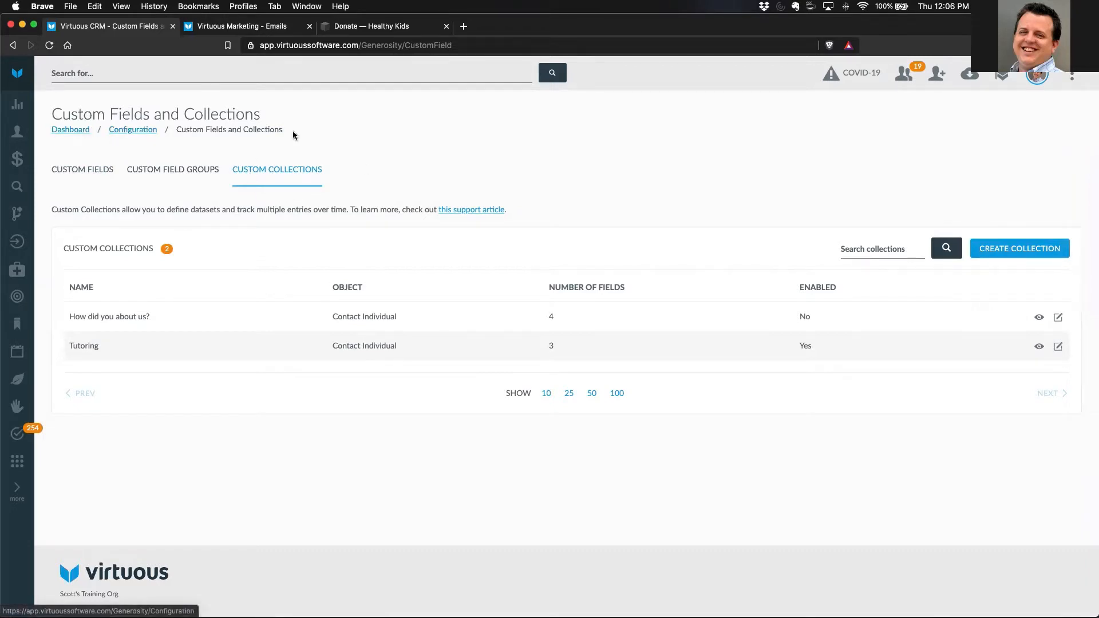
pyautogui.click(1014, 250)
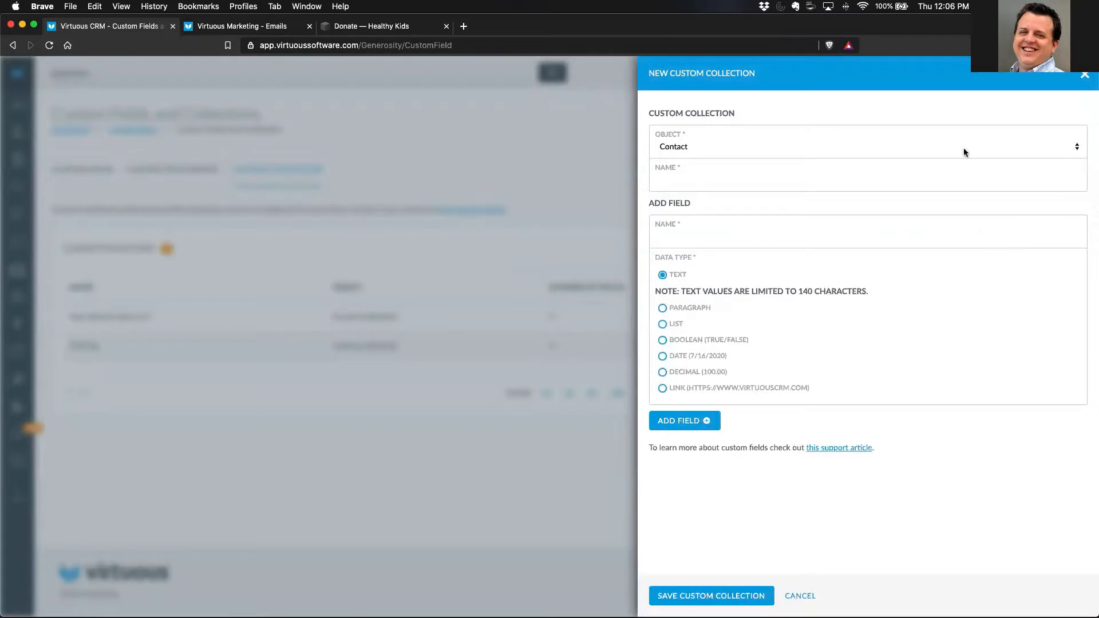
pyautogui.click(701, 149)
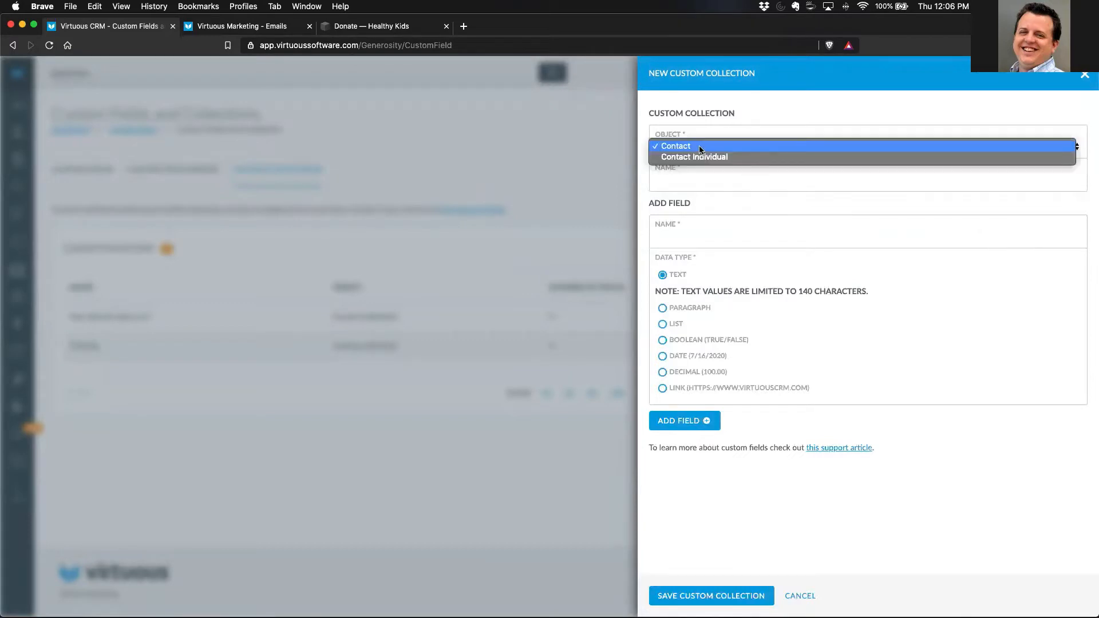
pyautogui.click(742, 109)
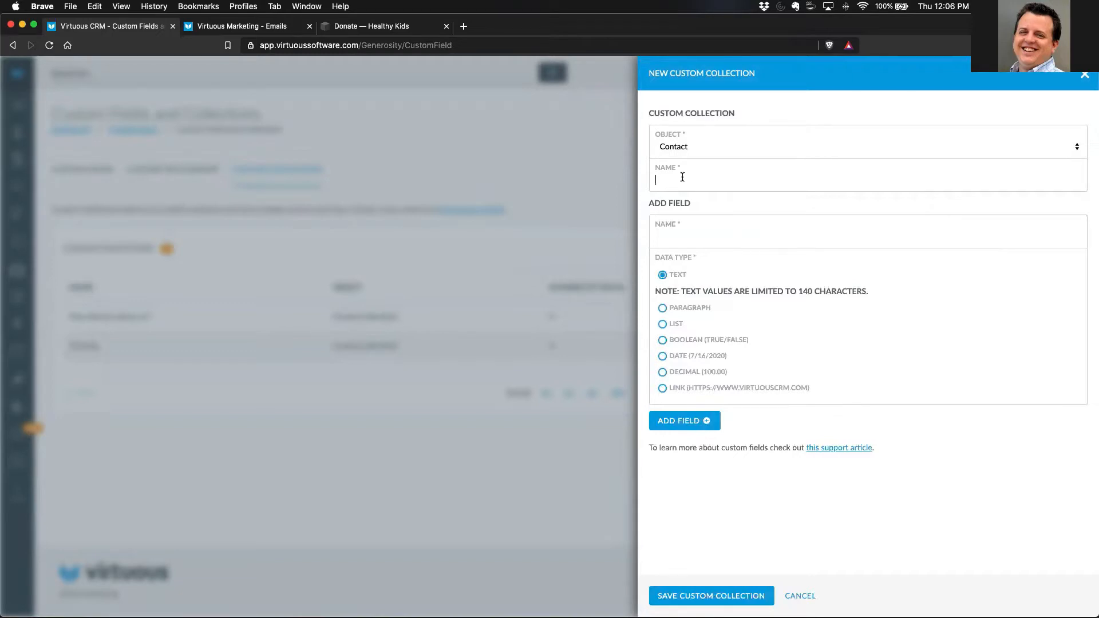
pyautogui.click(682, 177)
pyautogui.click(662, 324)
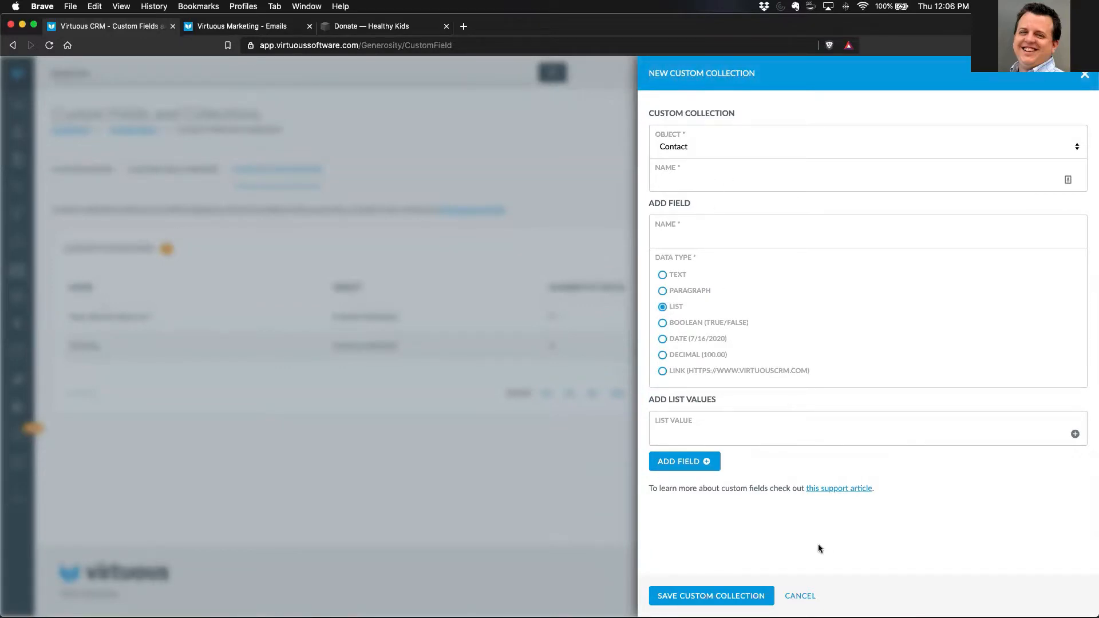
pyautogui.click(799, 596)
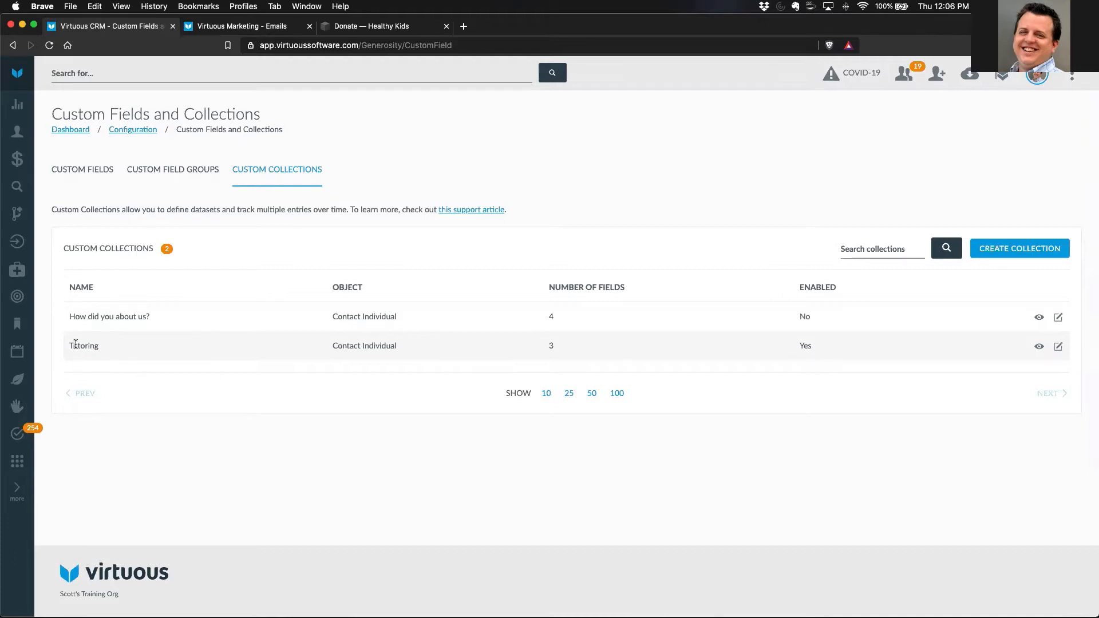
# - View the fields and data types of the Tutoring custom collection, and close its details
pyautogui.click(1039, 347)
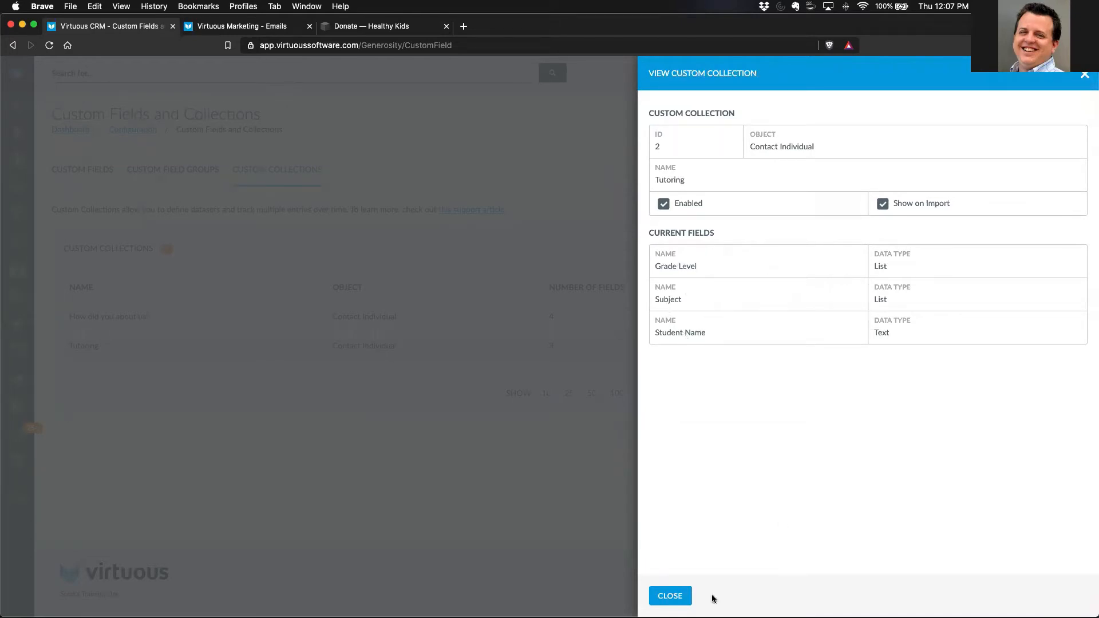
pyautogui.click(672, 596)
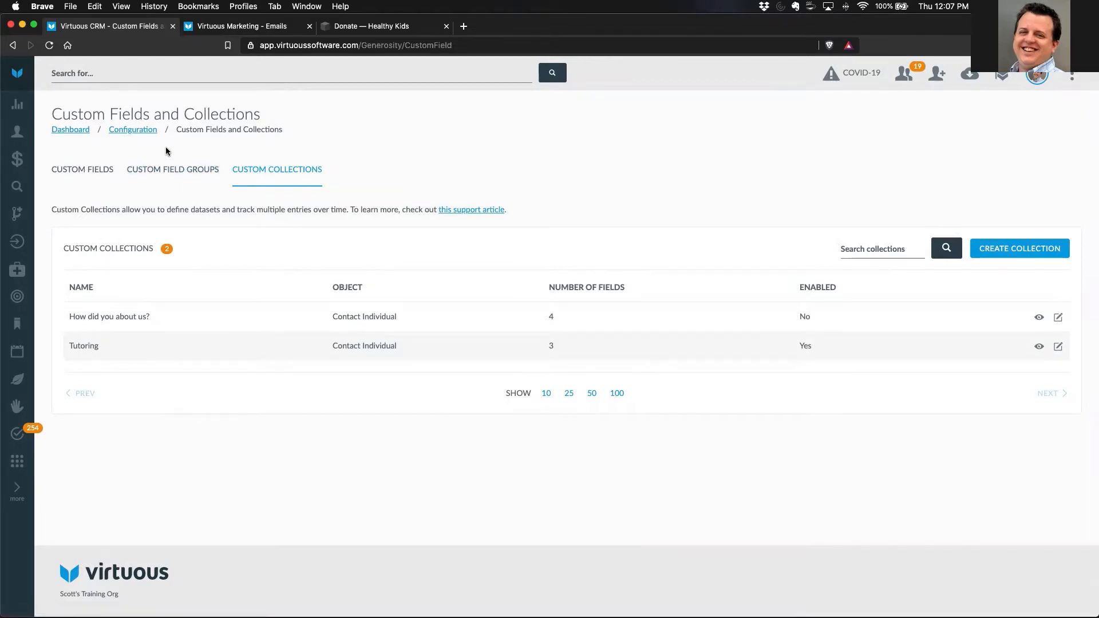
# - Search for the example household contact by first name, open its record, and show the individual's details with the Tutoring collection
pyautogui.click(105, 74)
pyautogui.write('Bob')
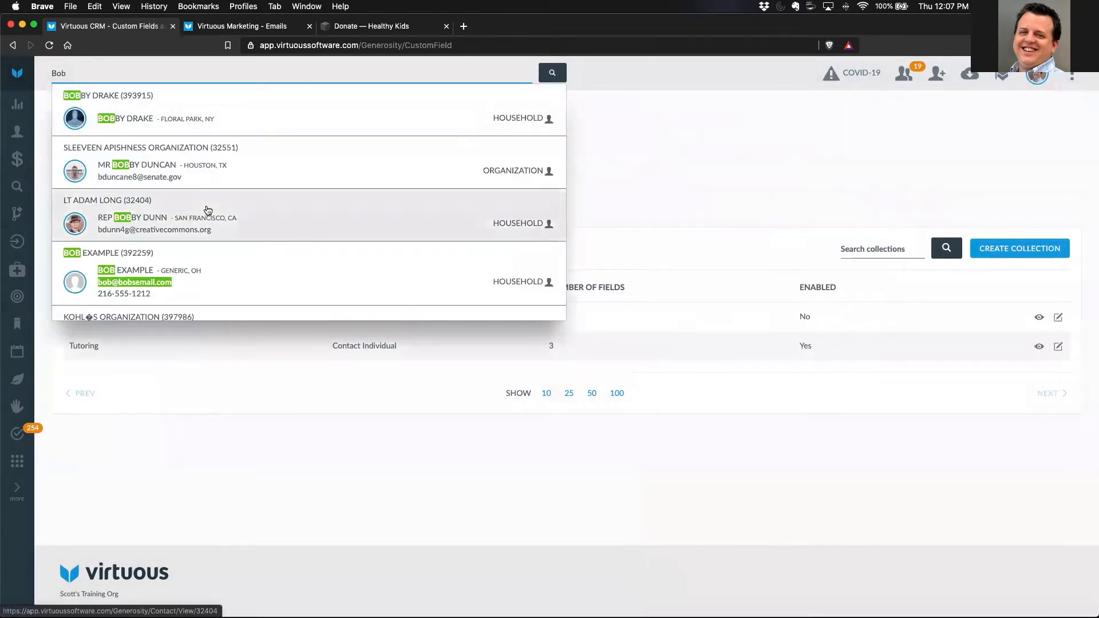
pyautogui.scroll(-1, 219, 269)
pyautogui.click(212, 257)
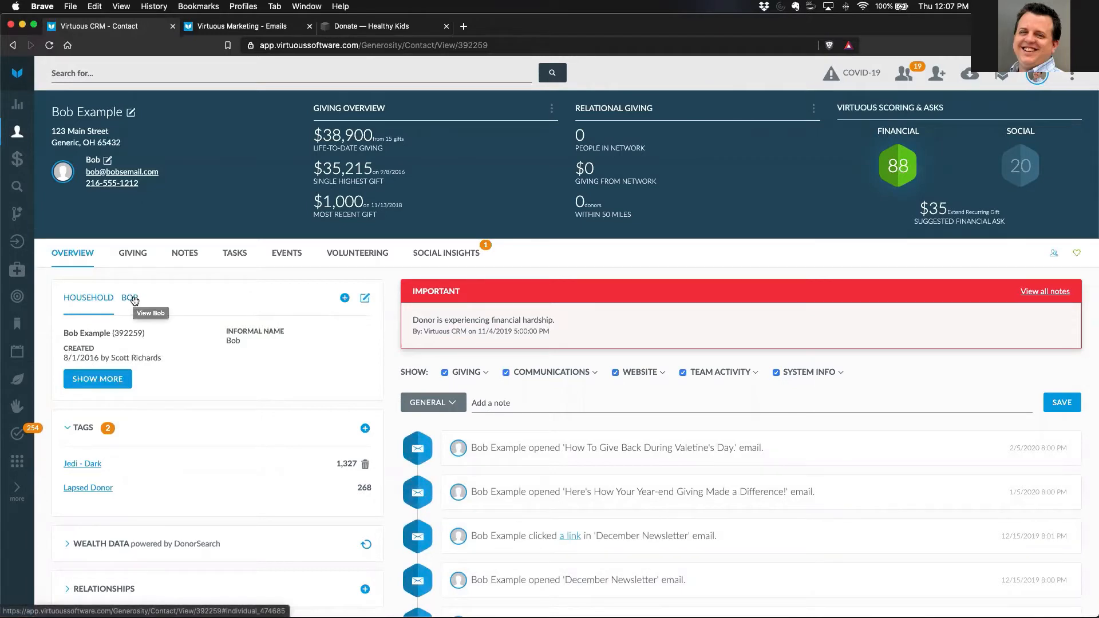
pyautogui.click(131, 298)
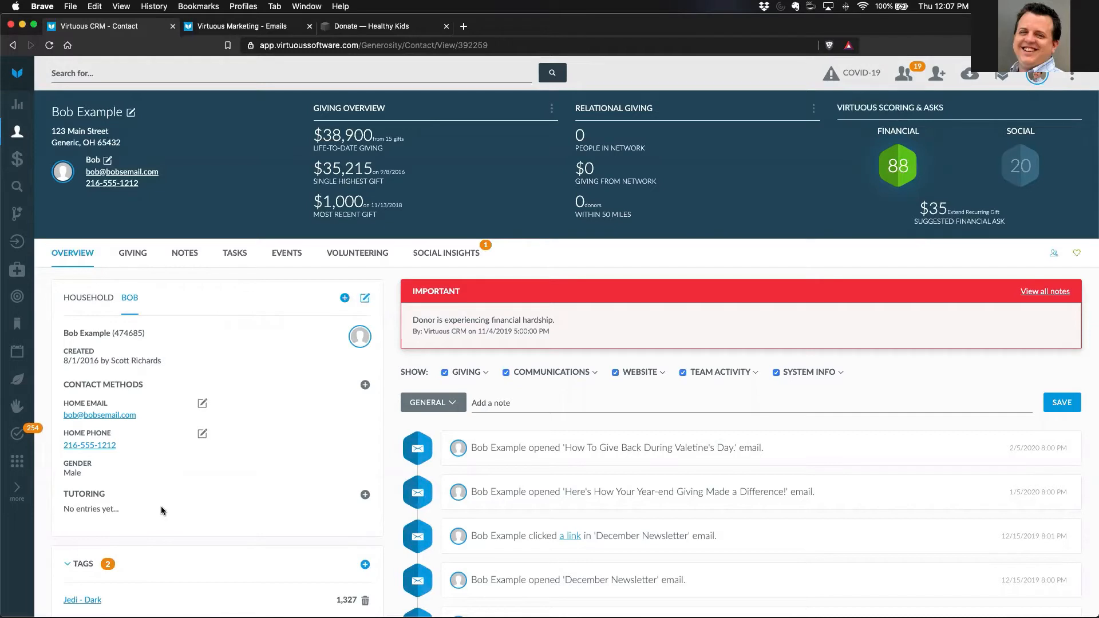
pyautogui.moveTo(64, 509); pyautogui.dragTo(156, 515)
pyautogui.click(142, 518)
# - Add a Tutoring entry for the individual with grade level 7, subject Math and the student's name, and review the saved entry
pyautogui.click(365, 496)
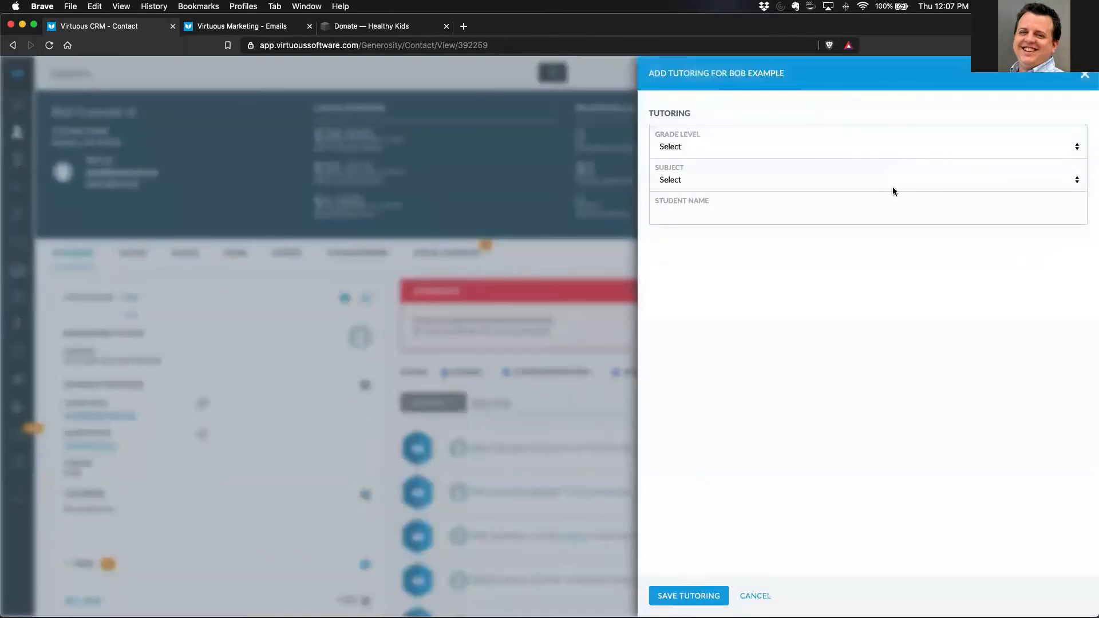
pyautogui.click(691, 148)
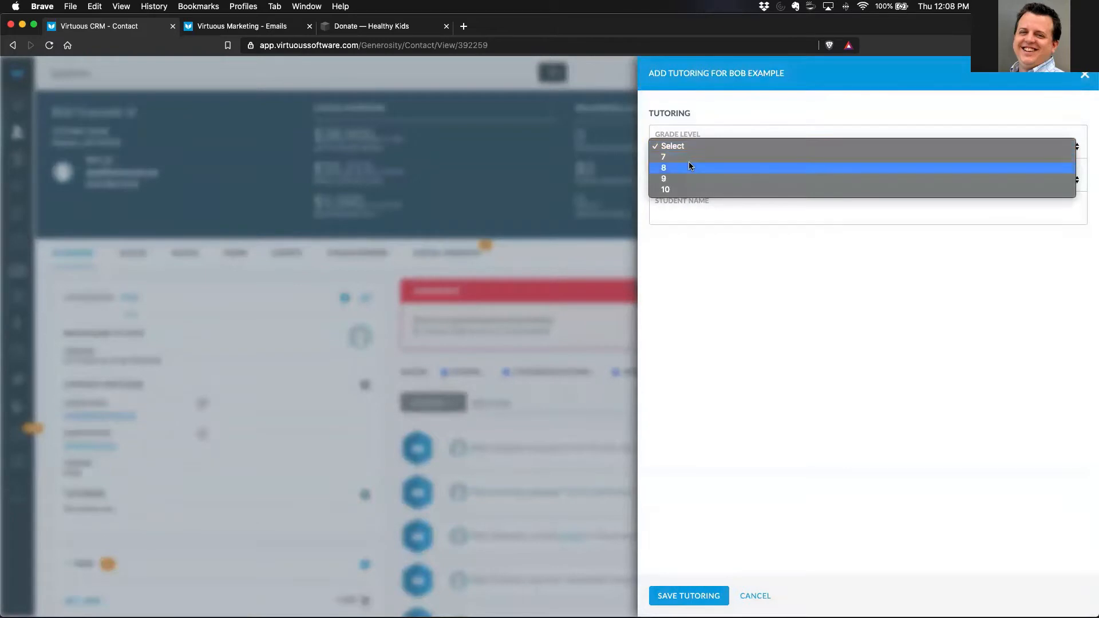
pyautogui.click(688, 157)
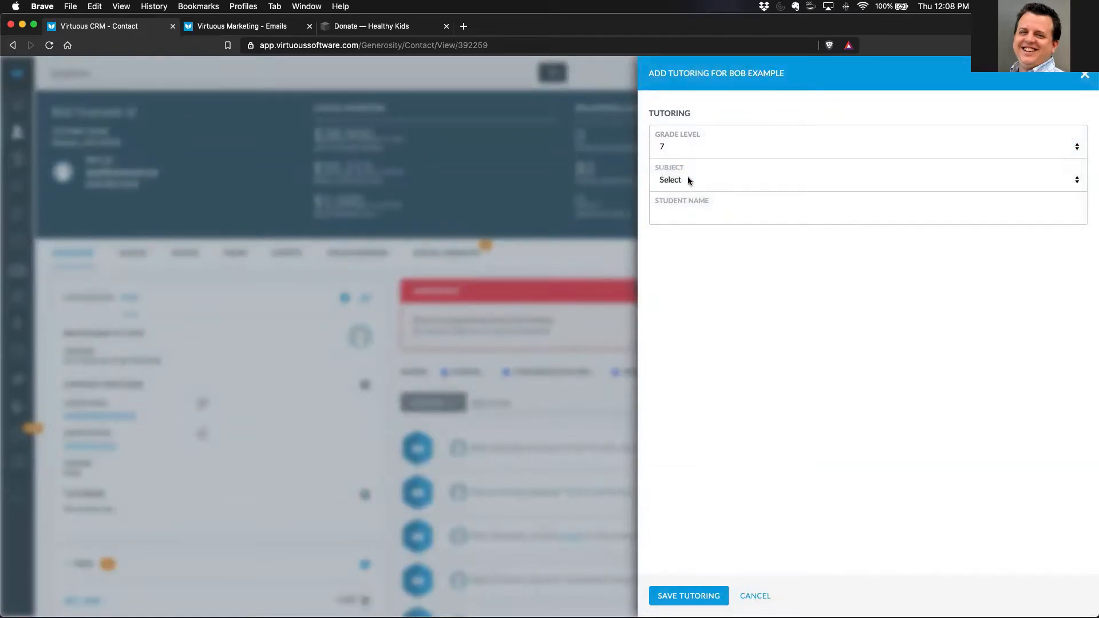
pyautogui.click(690, 180)
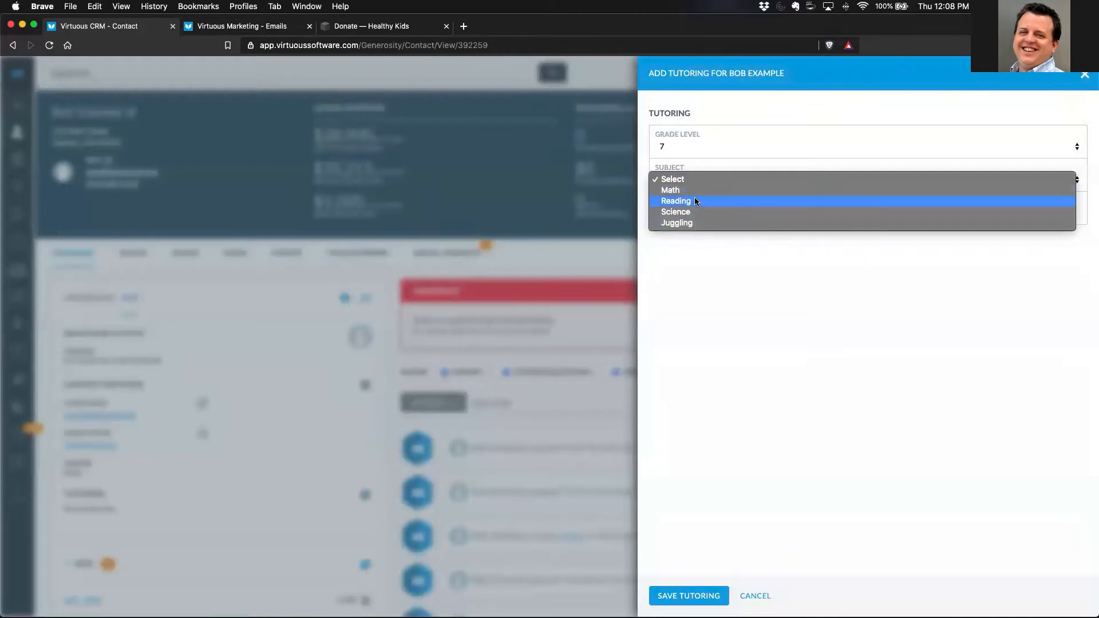
pyautogui.click(688, 200)
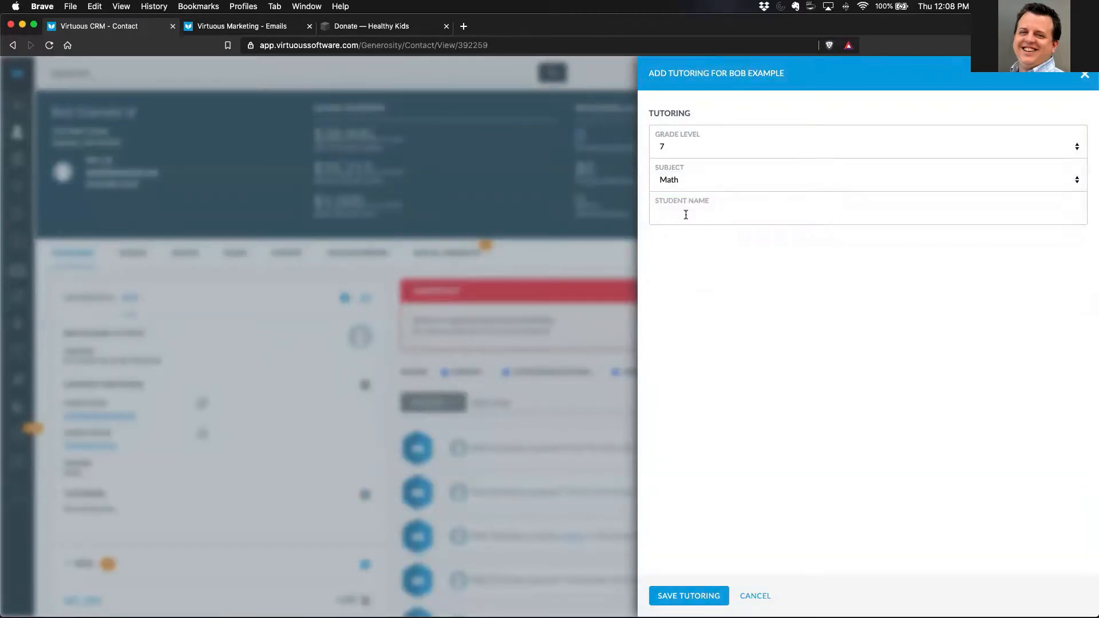
pyautogui.click(686, 214)
pyautogui.write('Tim Jones')
pyautogui.click(693, 597)
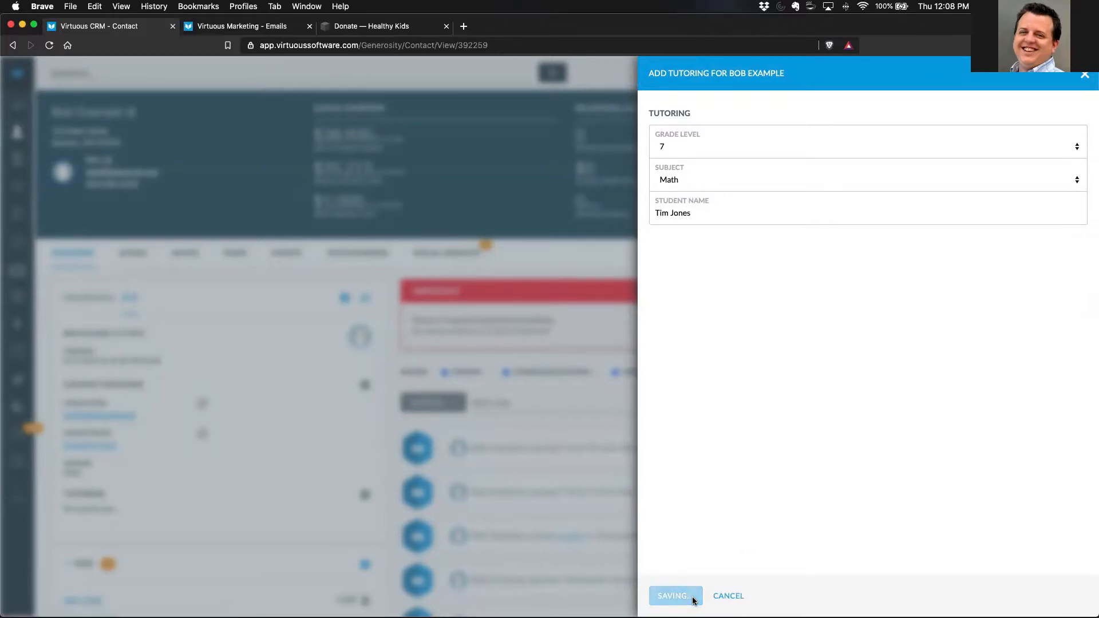
pyautogui.scroll(-2, 298, 500)
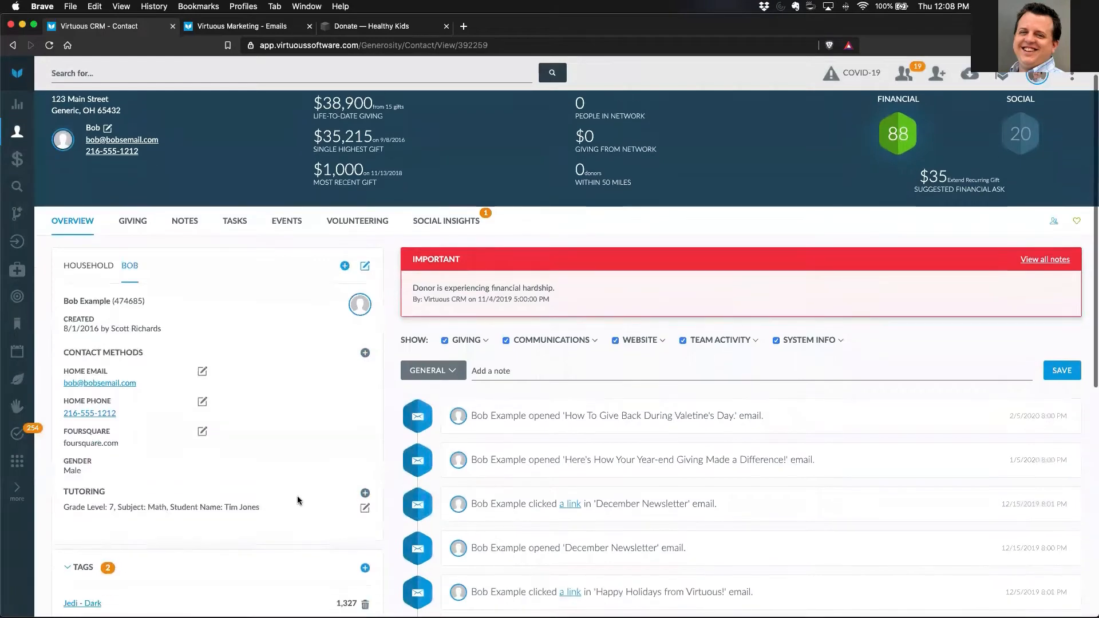
pyautogui.scroll(-1, 298, 500)
pyautogui.moveTo(63, 473); pyautogui.dragTo(258, 481)
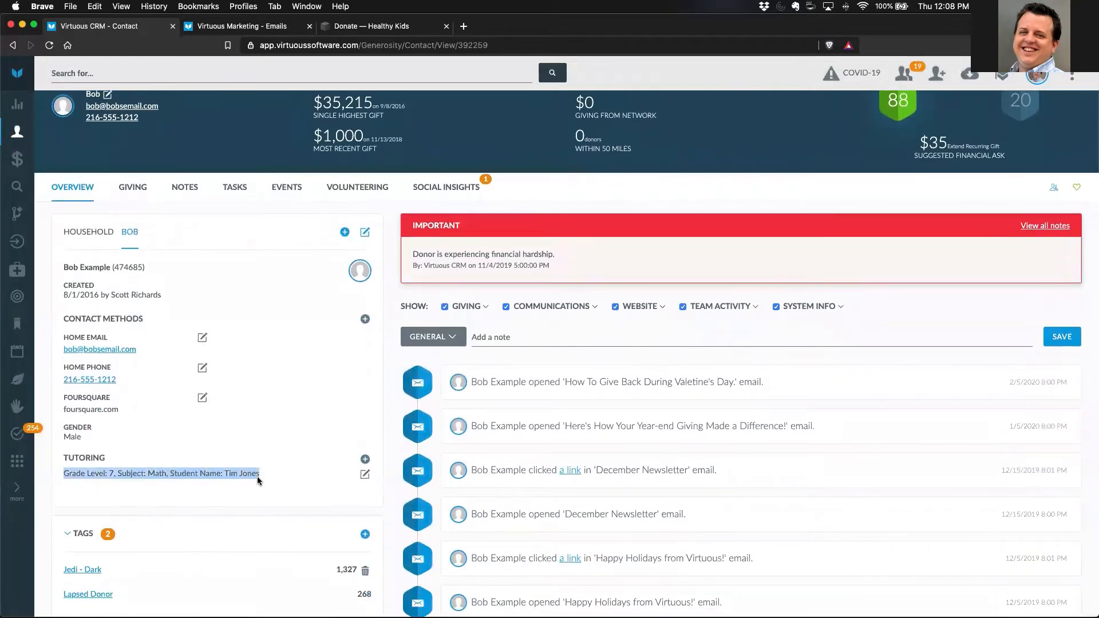
pyautogui.click(318, 489)
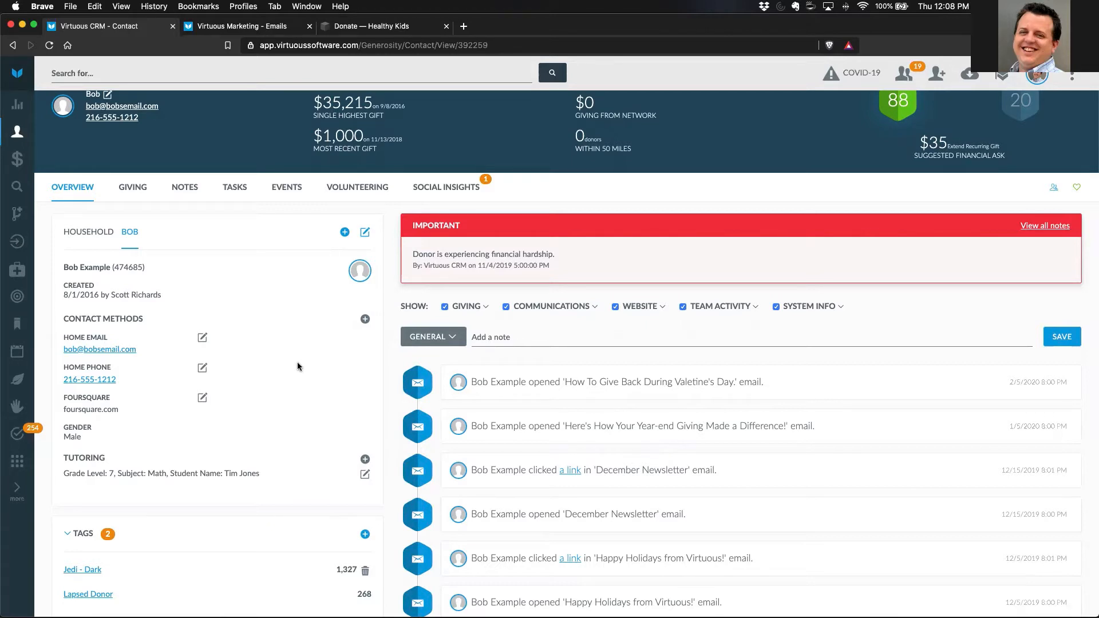
# - Open the settings and configuration page, view the blank new contact form, and close it without saving
pyautogui.click(18, 462)
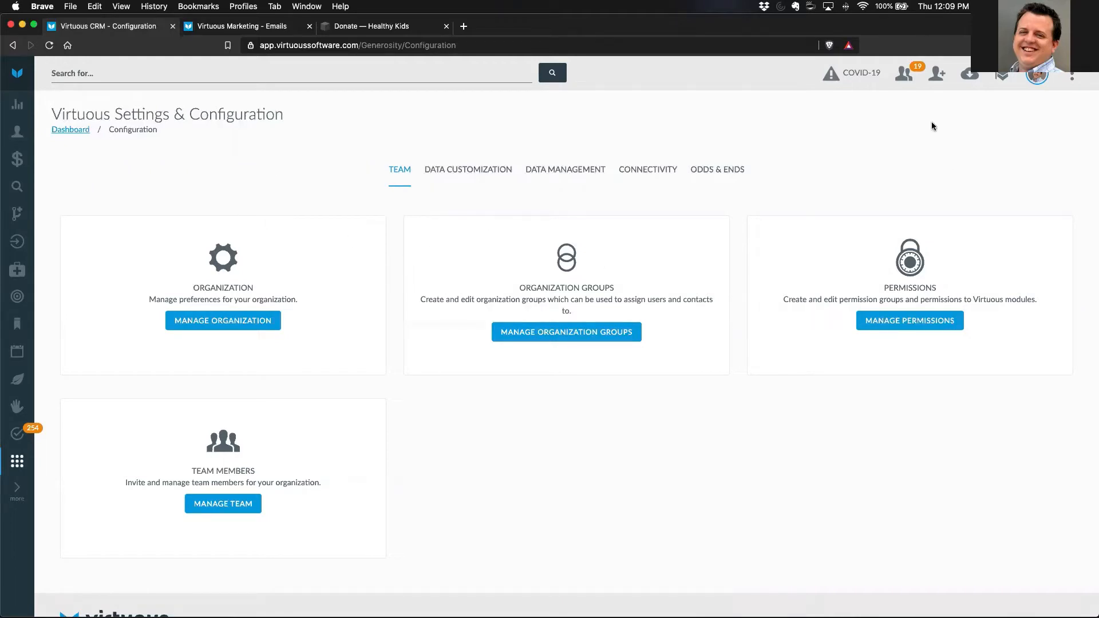
pyautogui.click(938, 80)
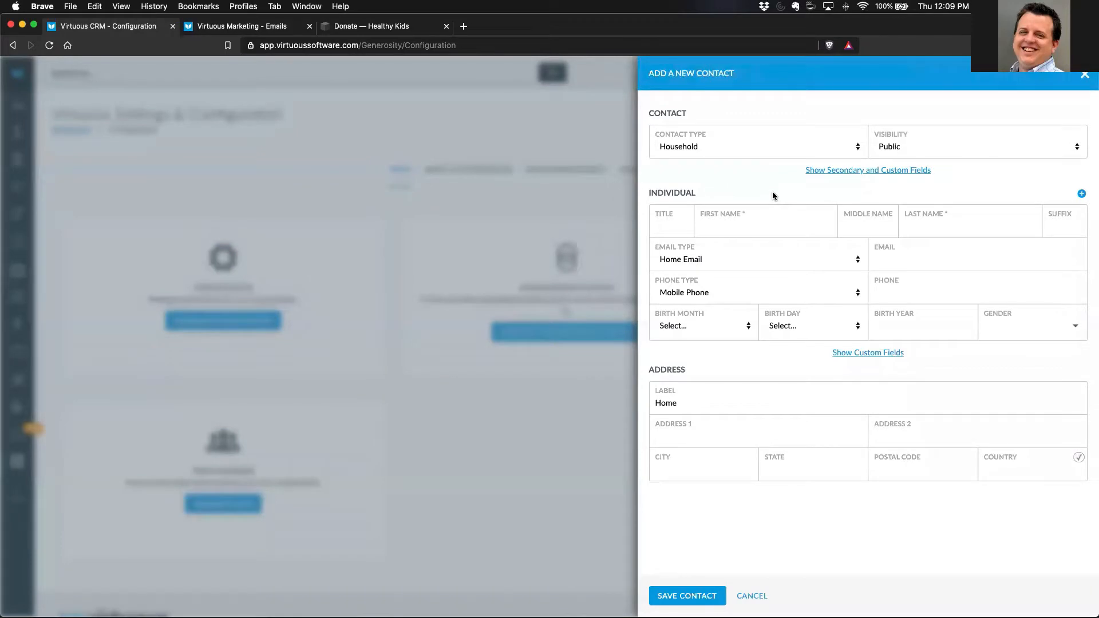
pyautogui.click(763, 594)
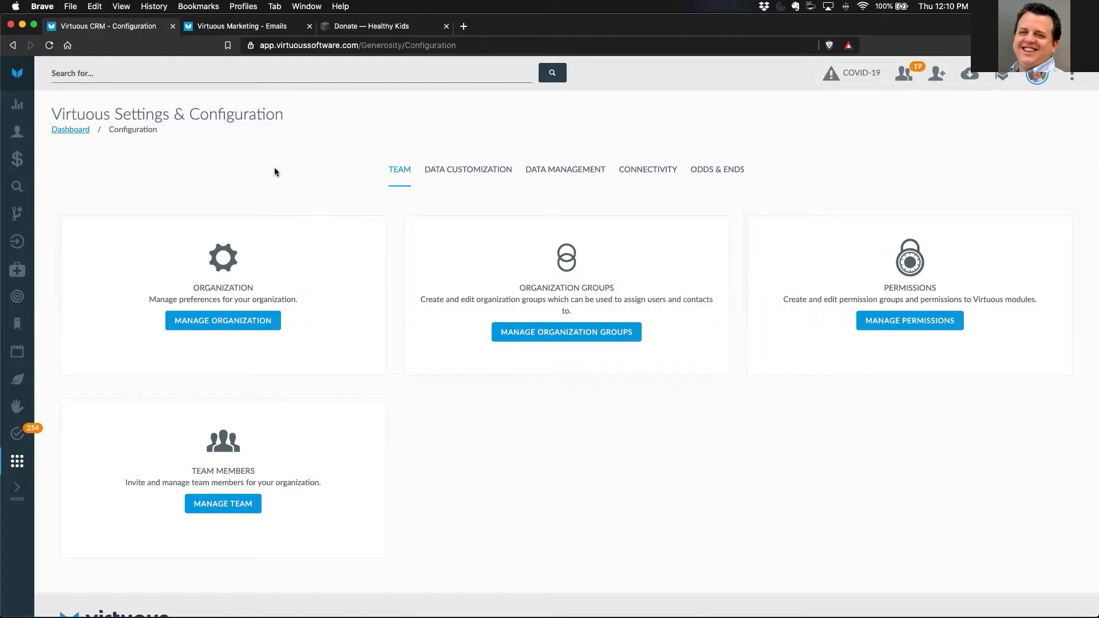
# - Open the contact name settings and examine the merge tags available for each of the three contact name formats
pyautogui.click(472, 170)
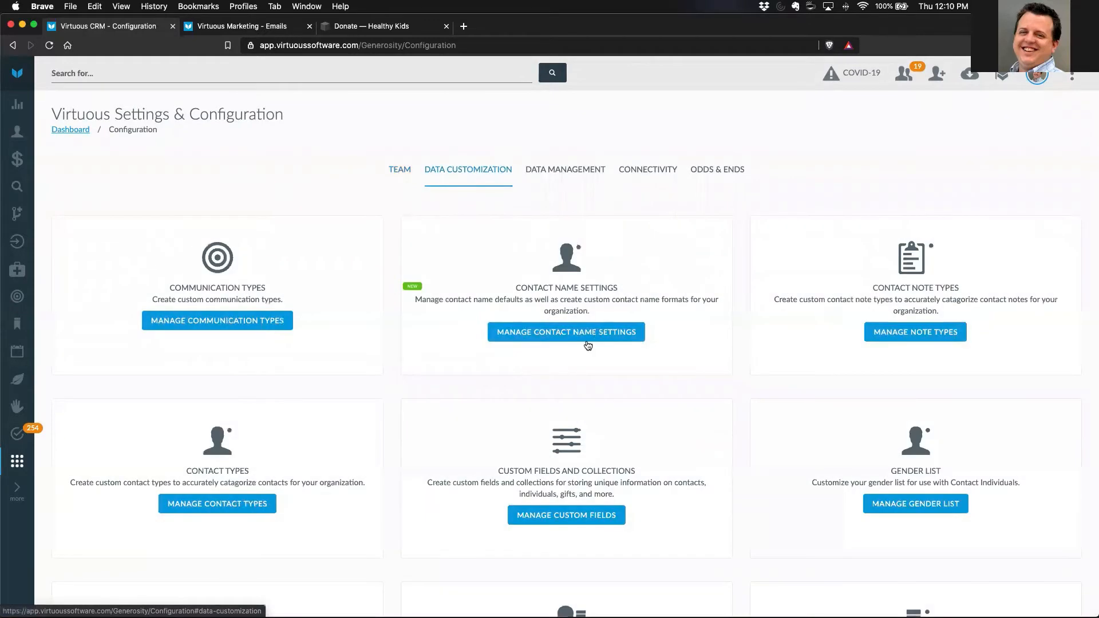
pyautogui.click(561, 336)
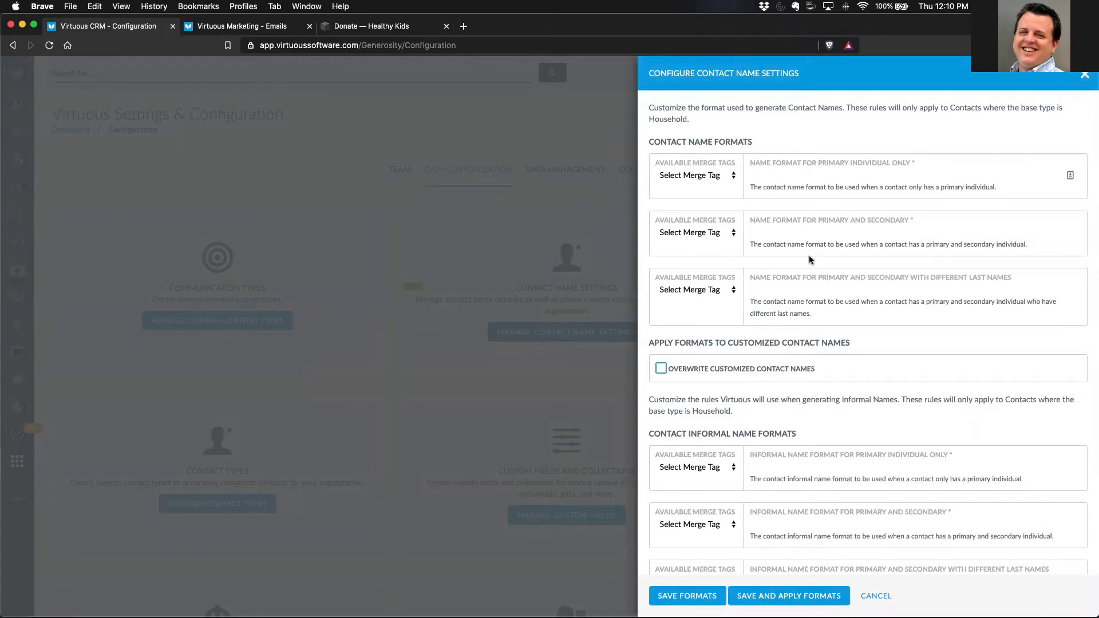
pyautogui.click(732, 179)
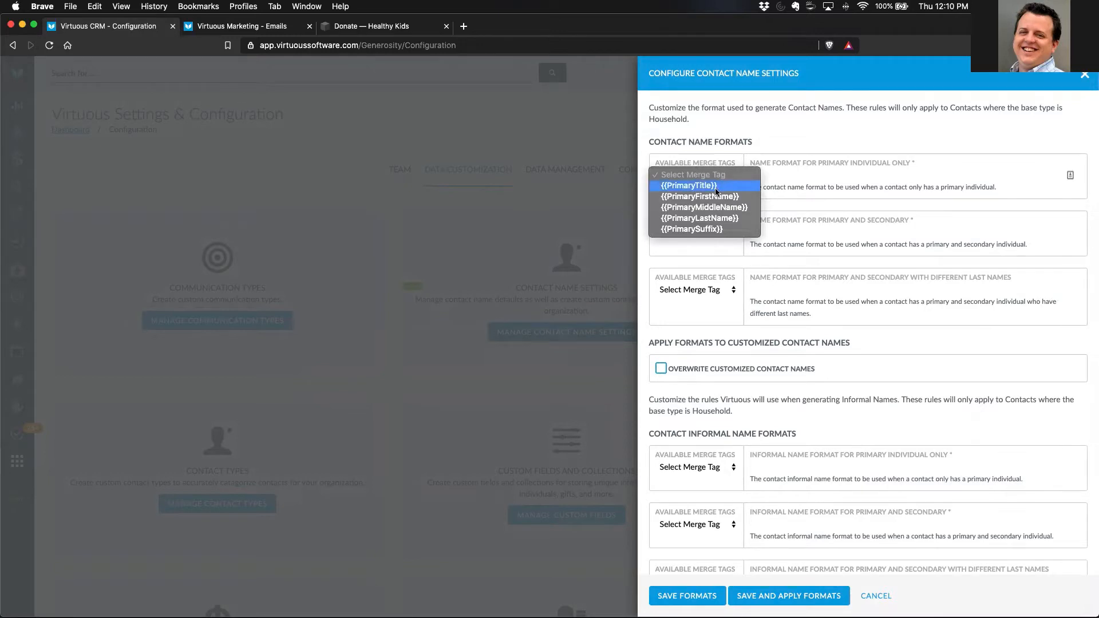
pyautogui.click(779, 170)
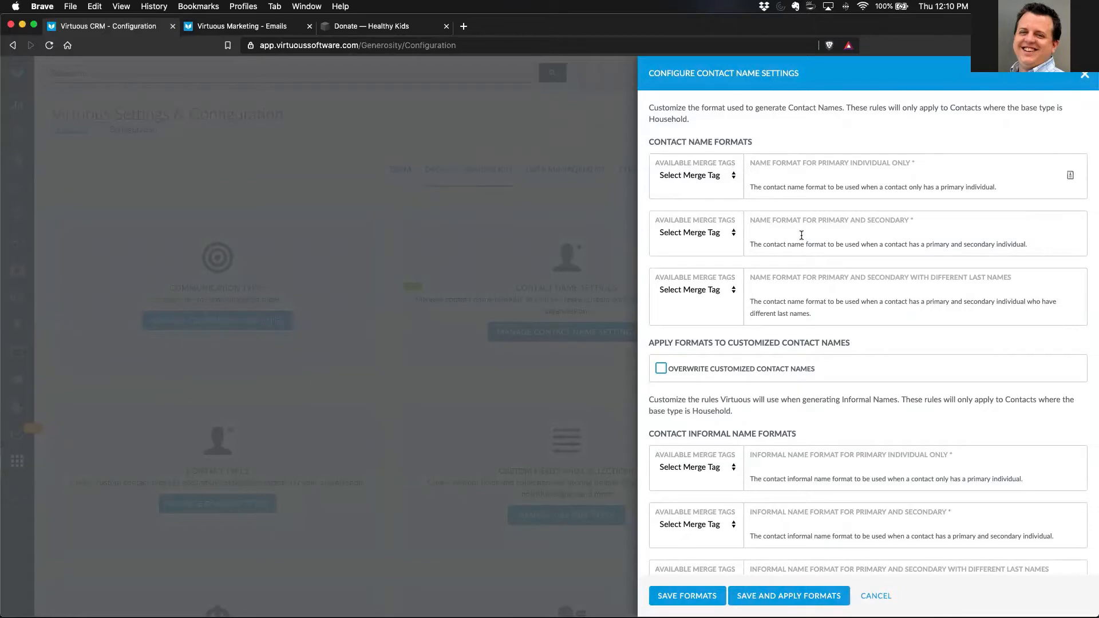
pyautogui.click(731, 232)
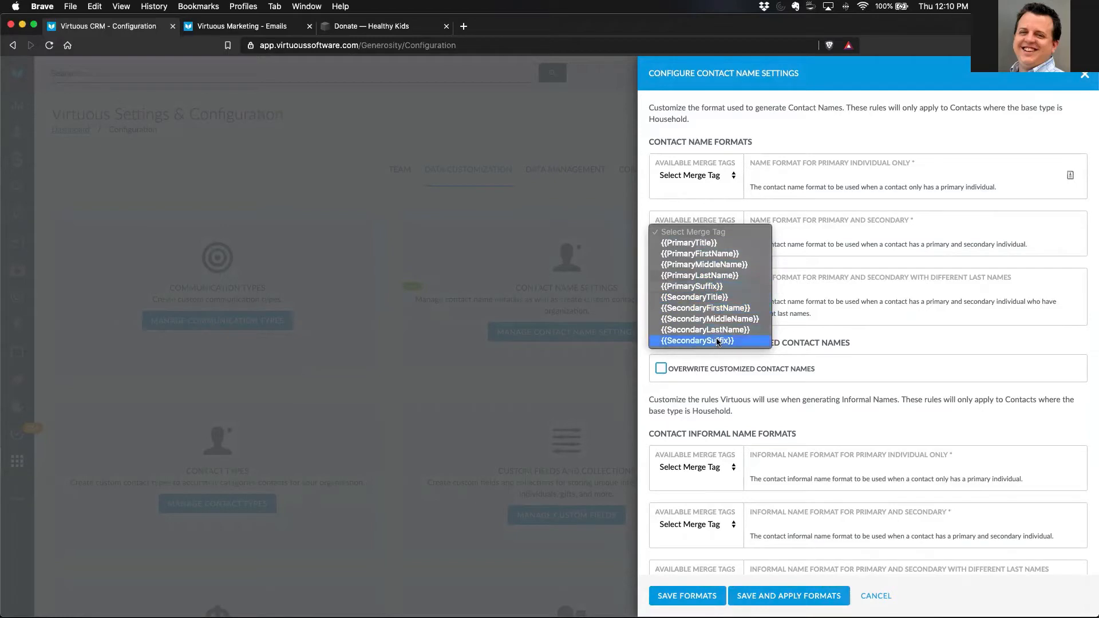
pyautogui.click(785, 225)
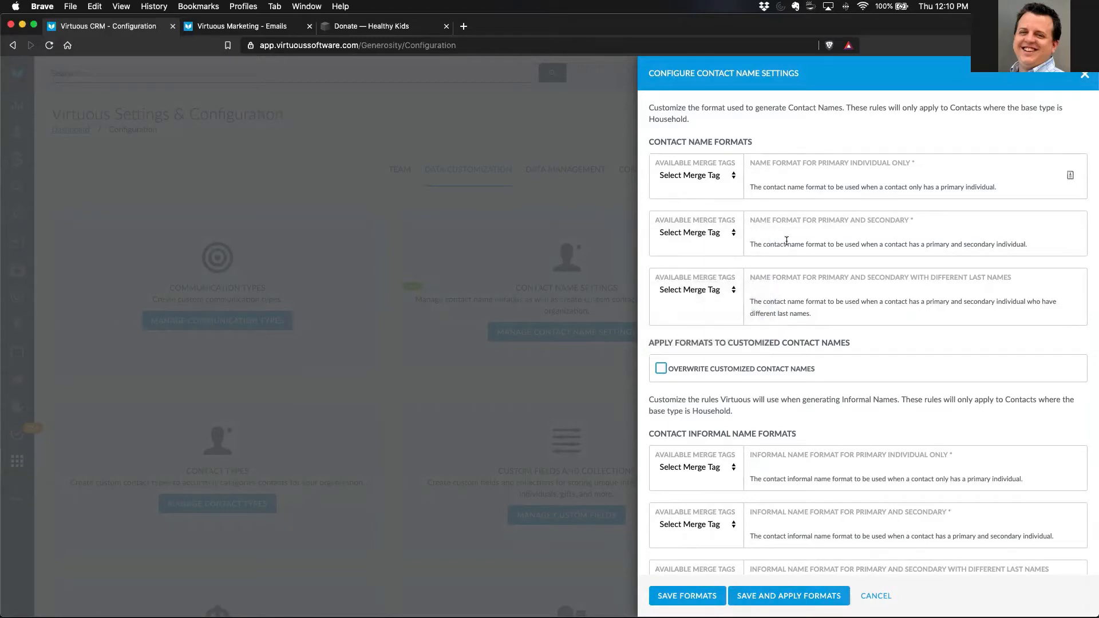
pyautogui.click(727, 289)
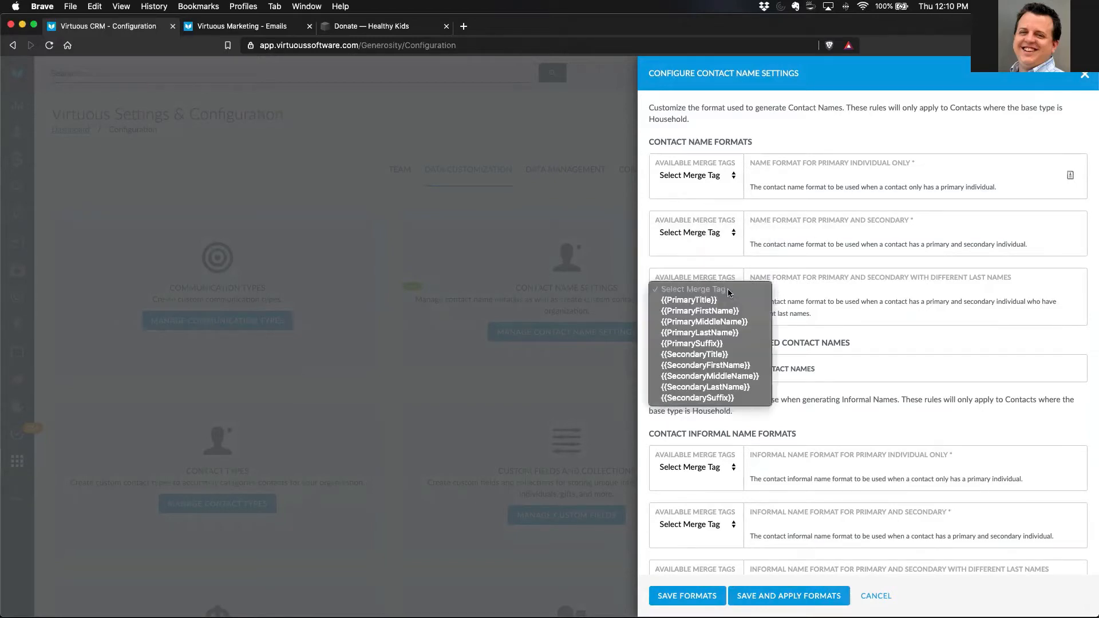
pyautogui.click(805, 287)
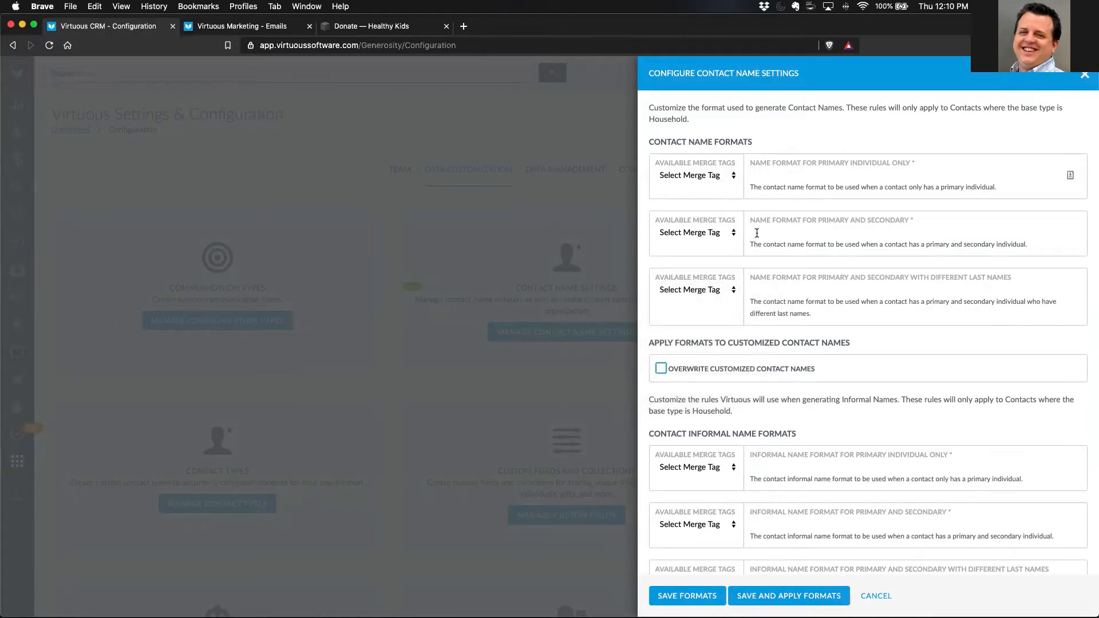
# - Build the primary and secondary contact name format as {{PrimaryTitle}} & {{SecondaryTitle}} {{PrimaryFirstName}} {{PrimaryLastName}}
pyautogui.click(733, 236)
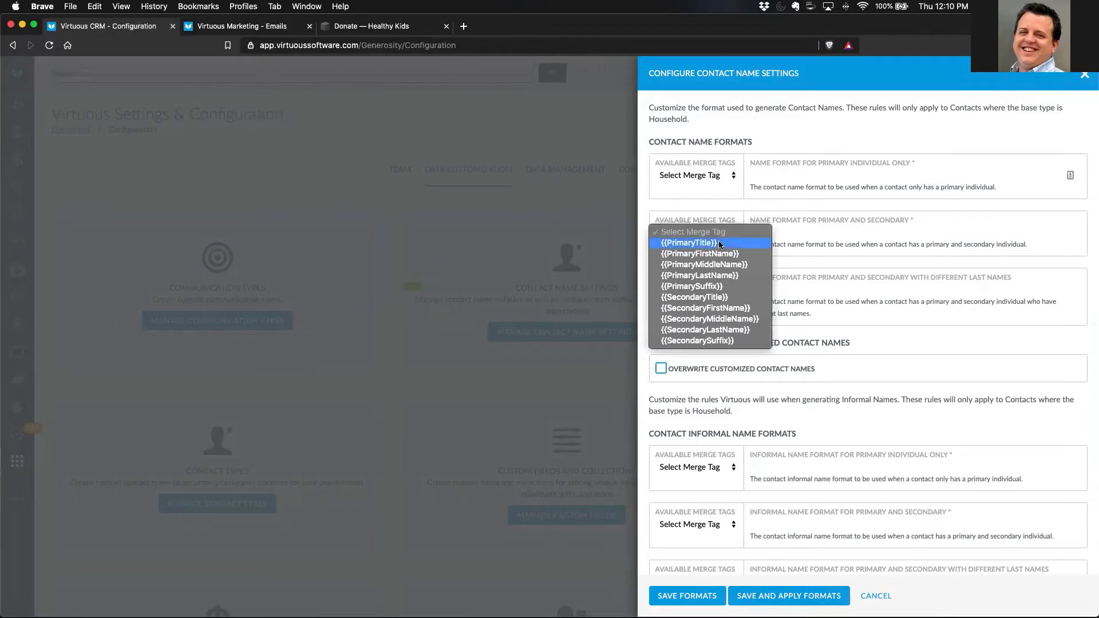
pyautogui.click(720, 245)
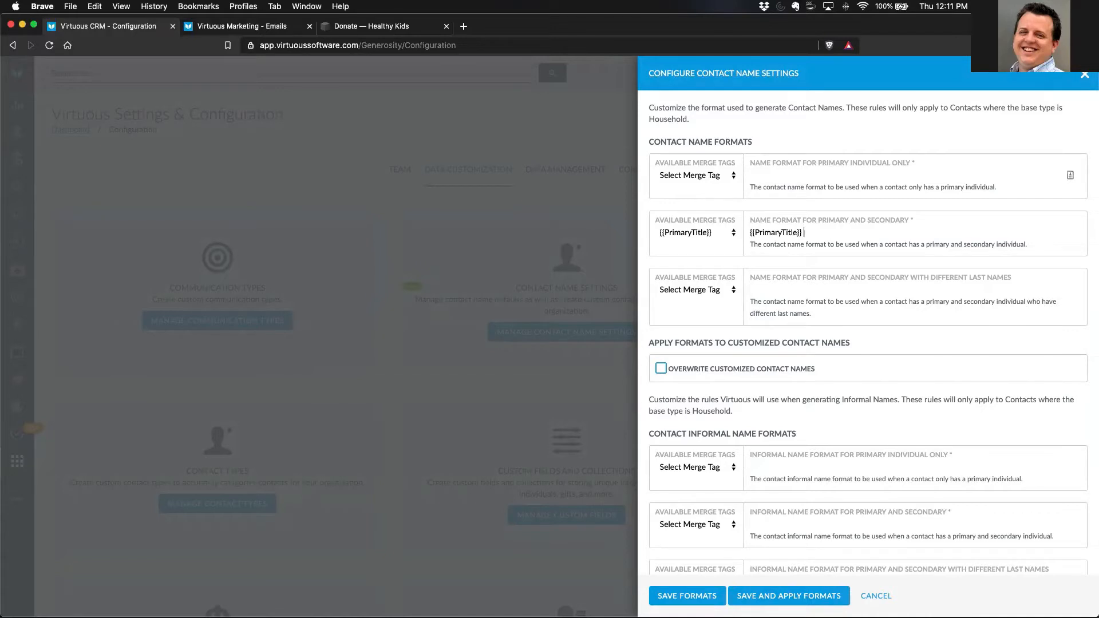
pyautogui.write('&')
pyautogui.click(727, 232)
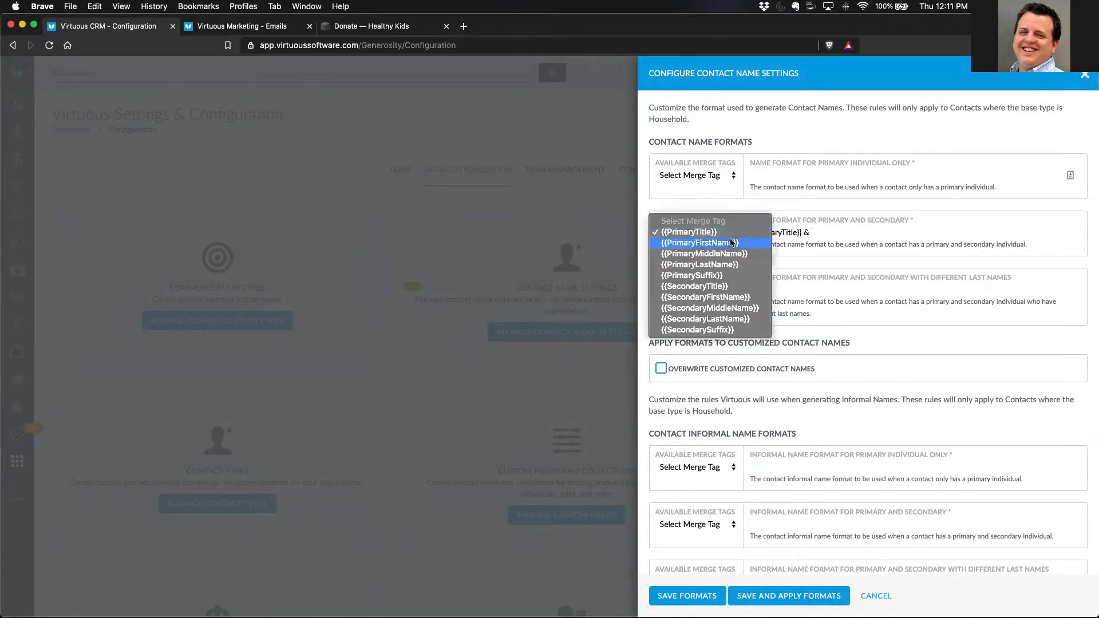
pyautogui.click(715, 286)
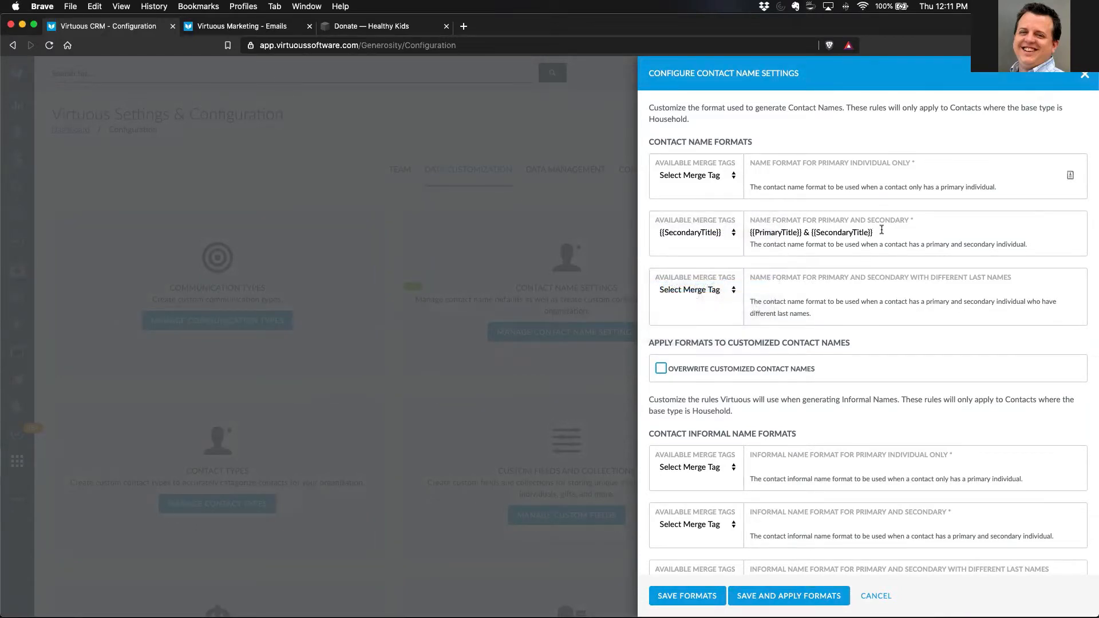
pyautogui.click(733, 235)
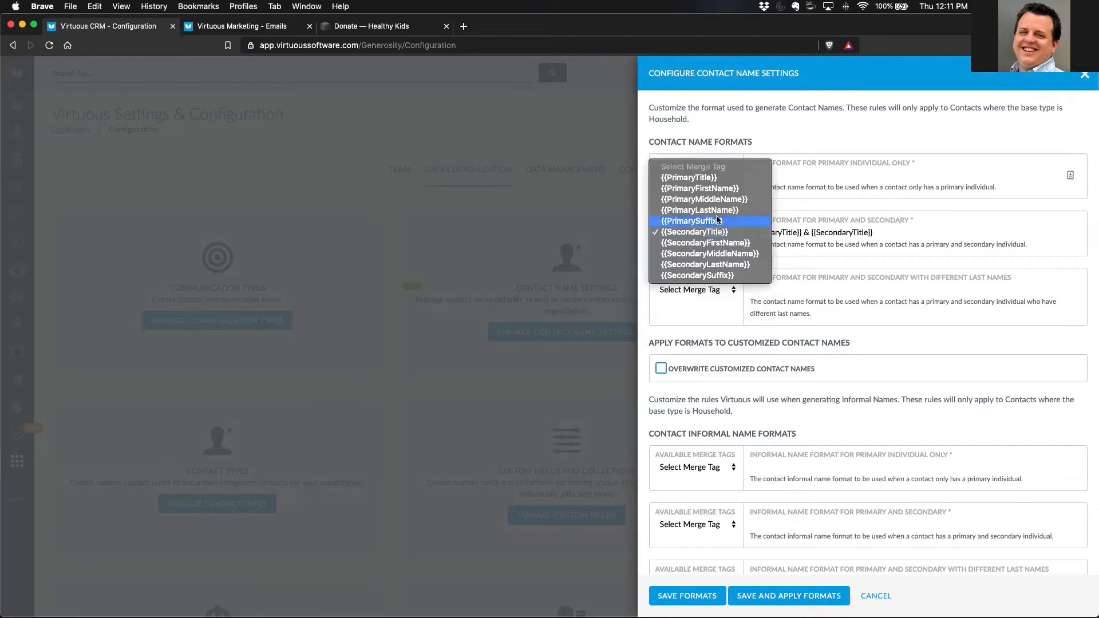
pyautogui.click(713, 189)
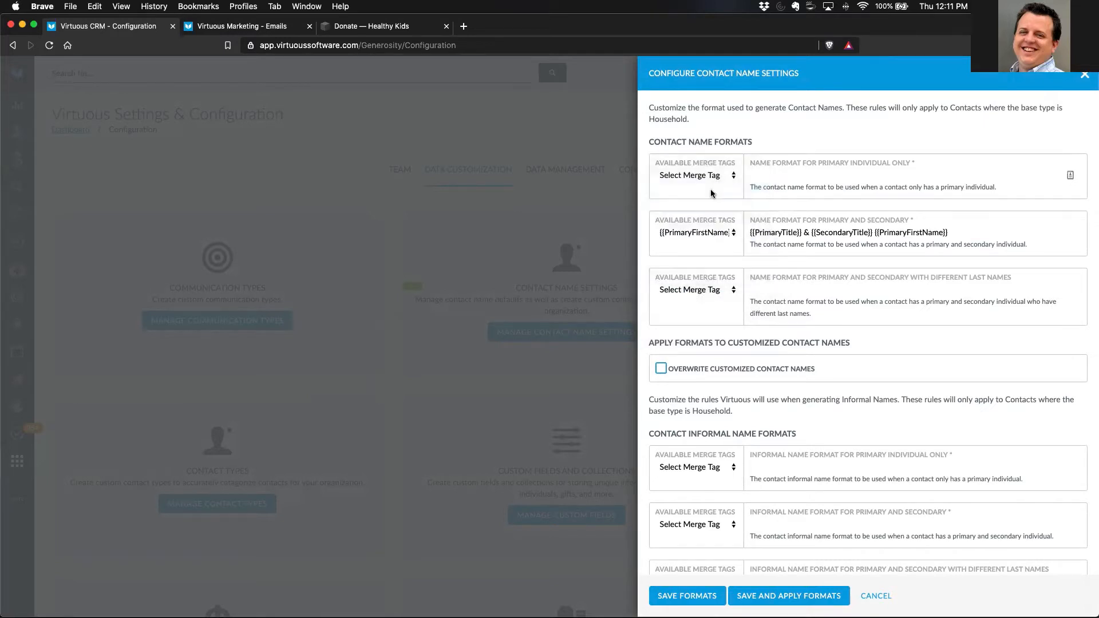
pyautogui.click(961, 231)
pyautogui.click(732, 236)
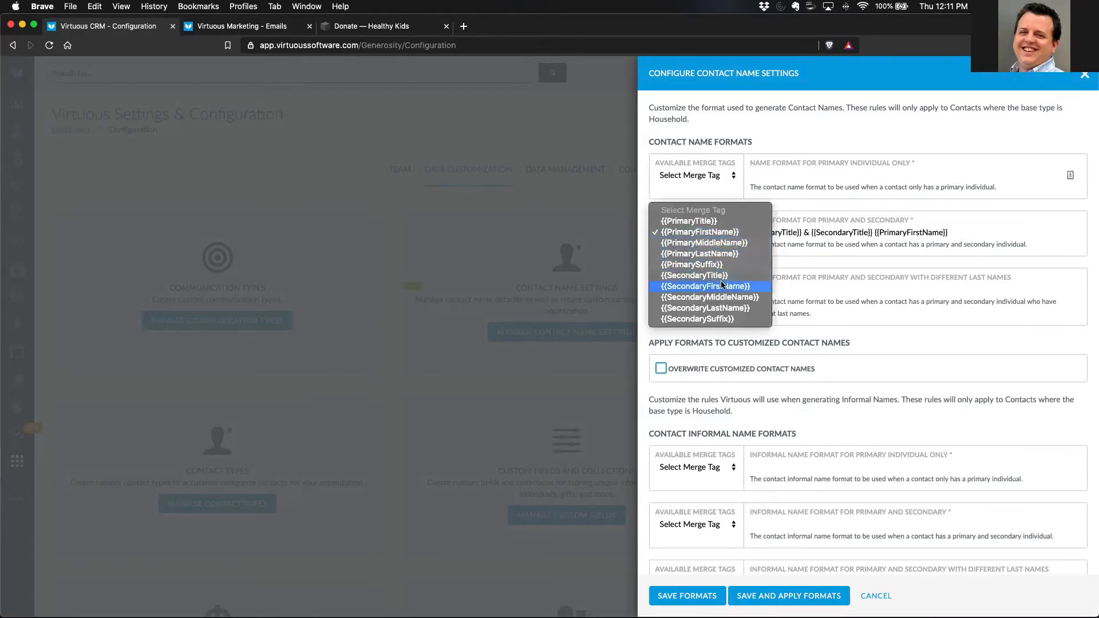
pyautogui.click(712, 254)
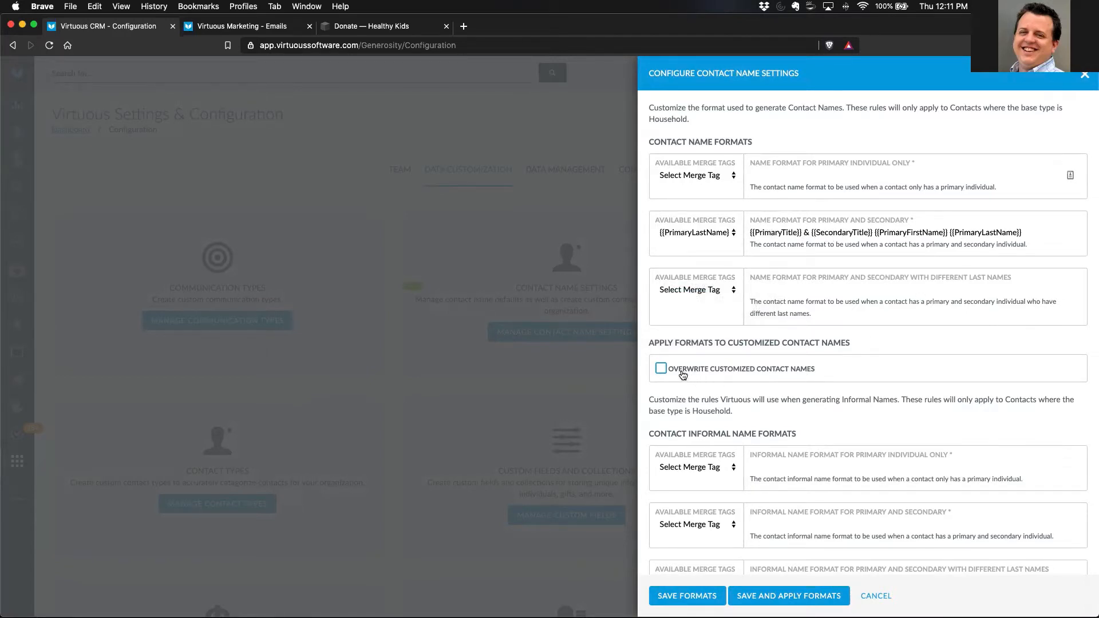
# - Review the option to overwrite customized contact names and the informal name formats, and close the settings without saving
pyautogui.moveTo(682, 371); pyautogui.dragTo(815, 370)
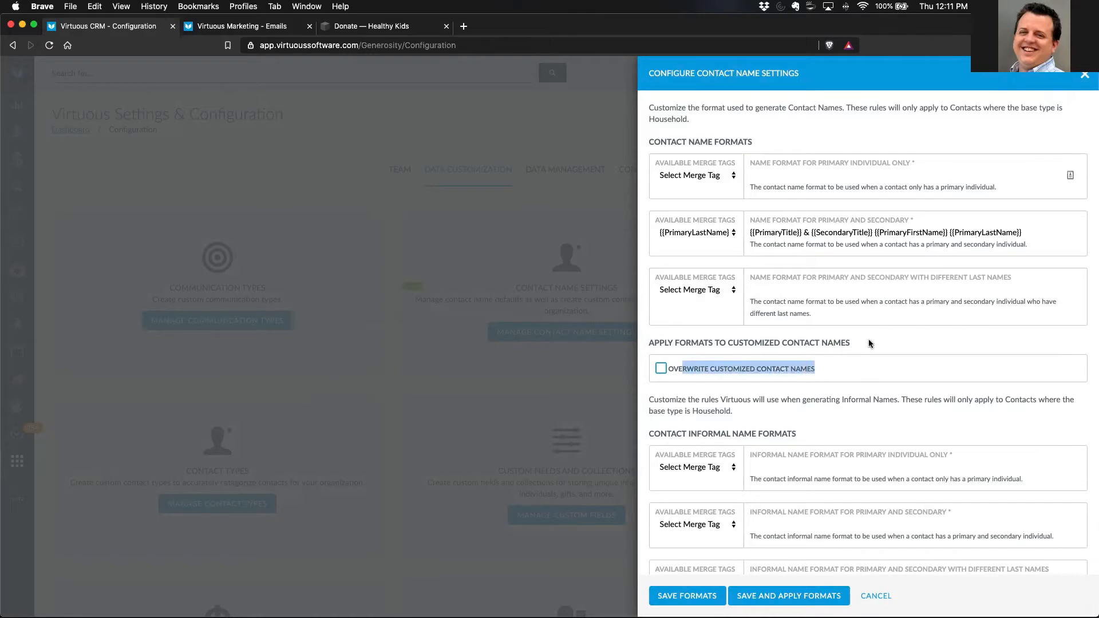
pyautogui.click(868, 343)
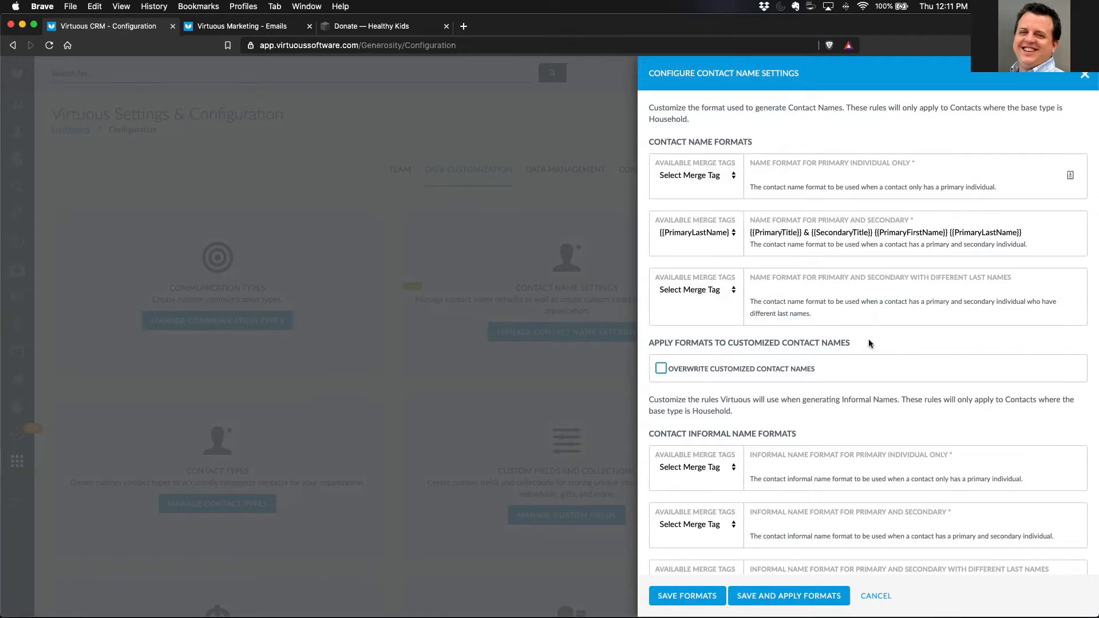
pyautogui.scroll(-2, 869, 342)
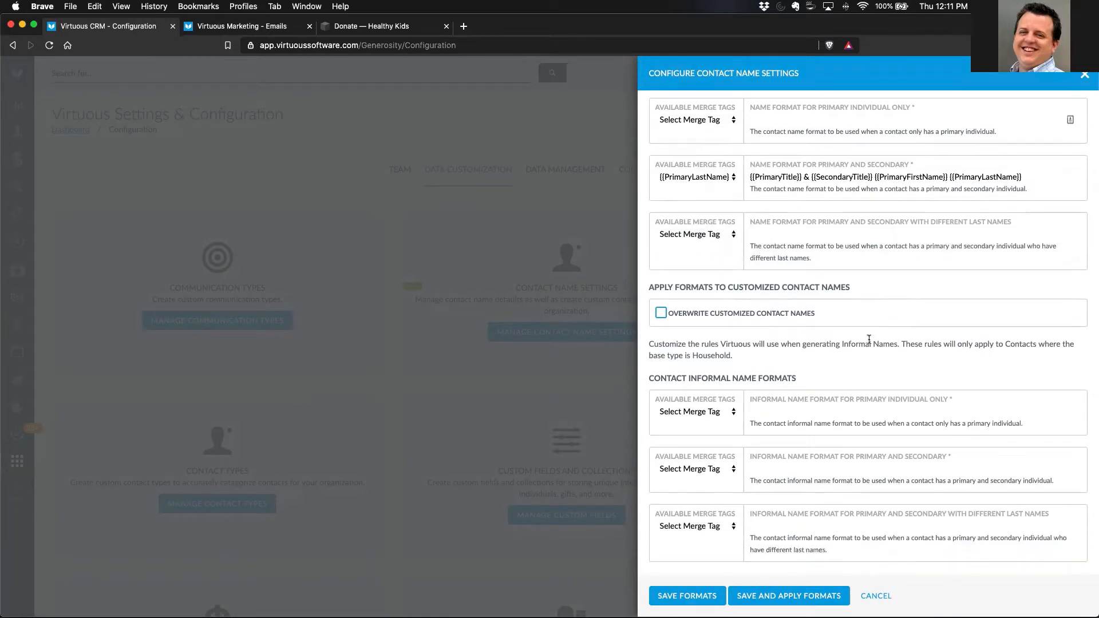
pyautogui.click(877, 597)
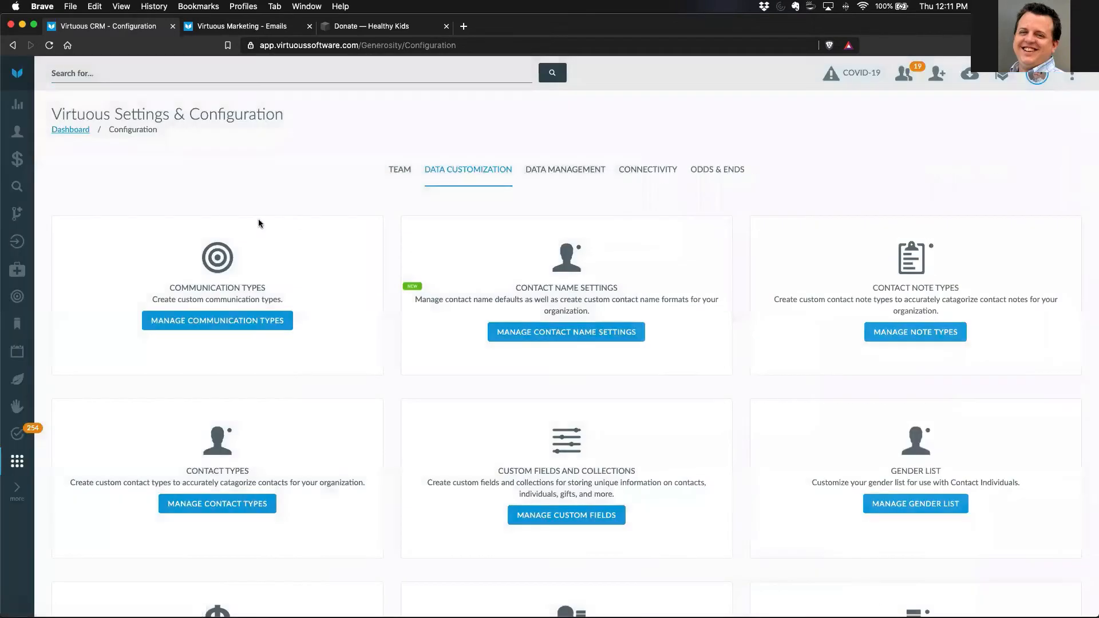
# - Search for the example household contact by full name and open its record in a new browser tab
pyautogui.click(77, 72)
pyautogui.write('Bo')
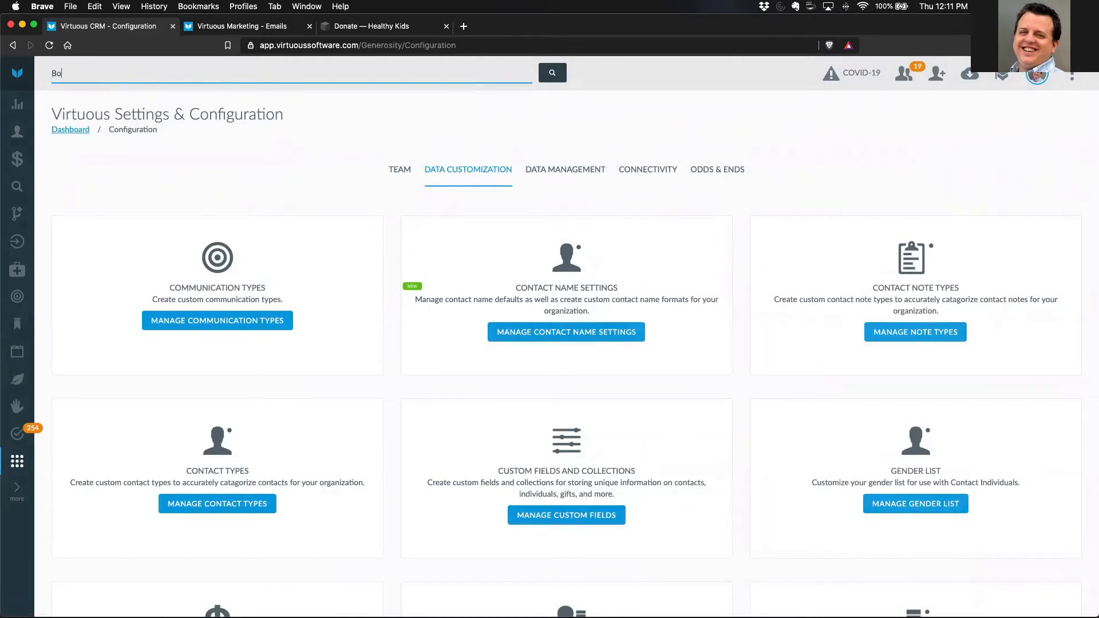
pyautogui.write('b Example')
pyautogui.rightClick(94, 116)
pyautogui.click(132, 117)
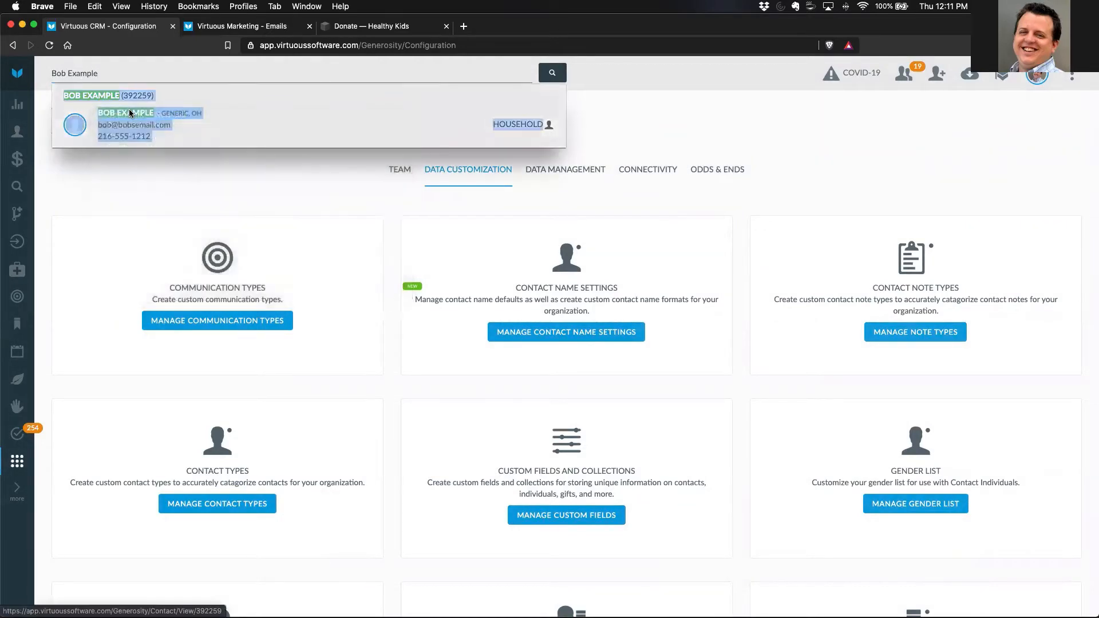
pyautogui.moveTo(118, 77); pyautogui.dragTo(53, 71)
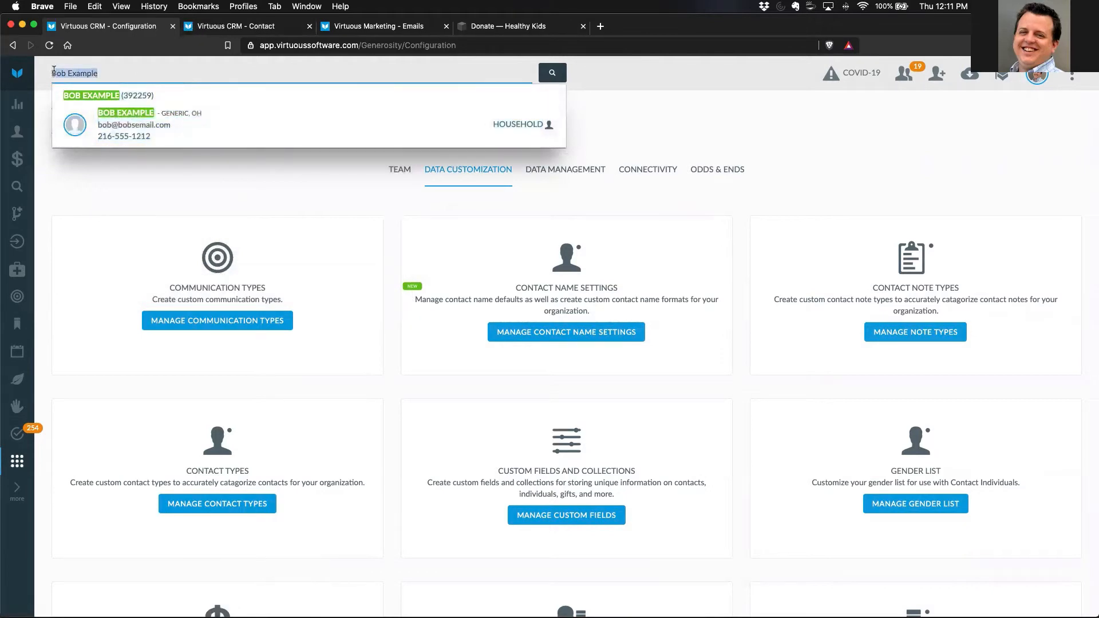
pyautogui.press('BackSpace')
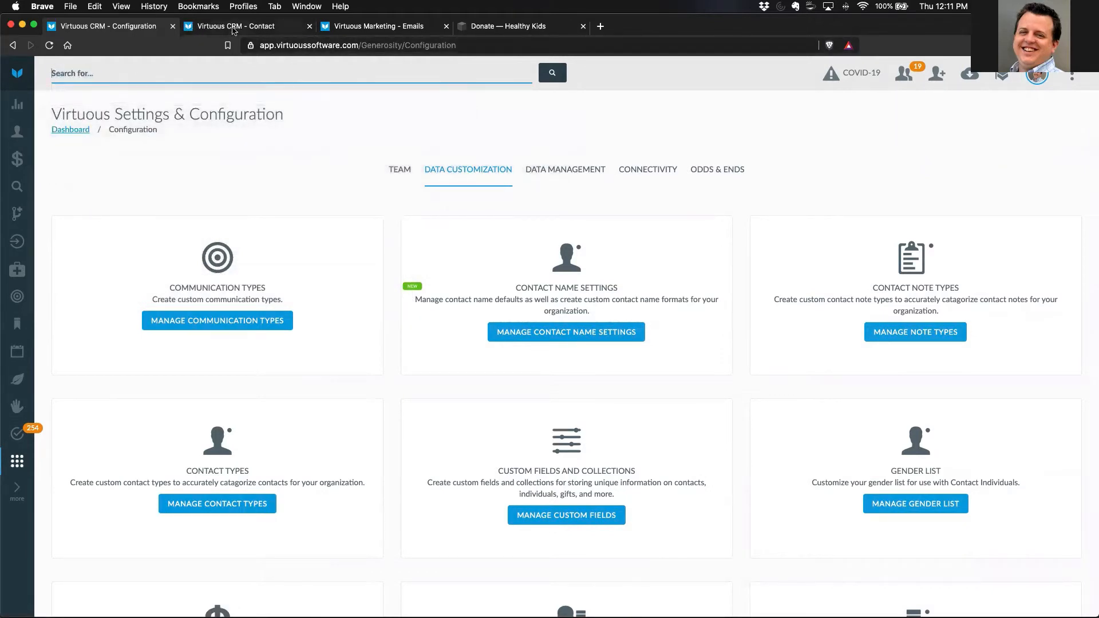
pyautogui.click(235, 26)
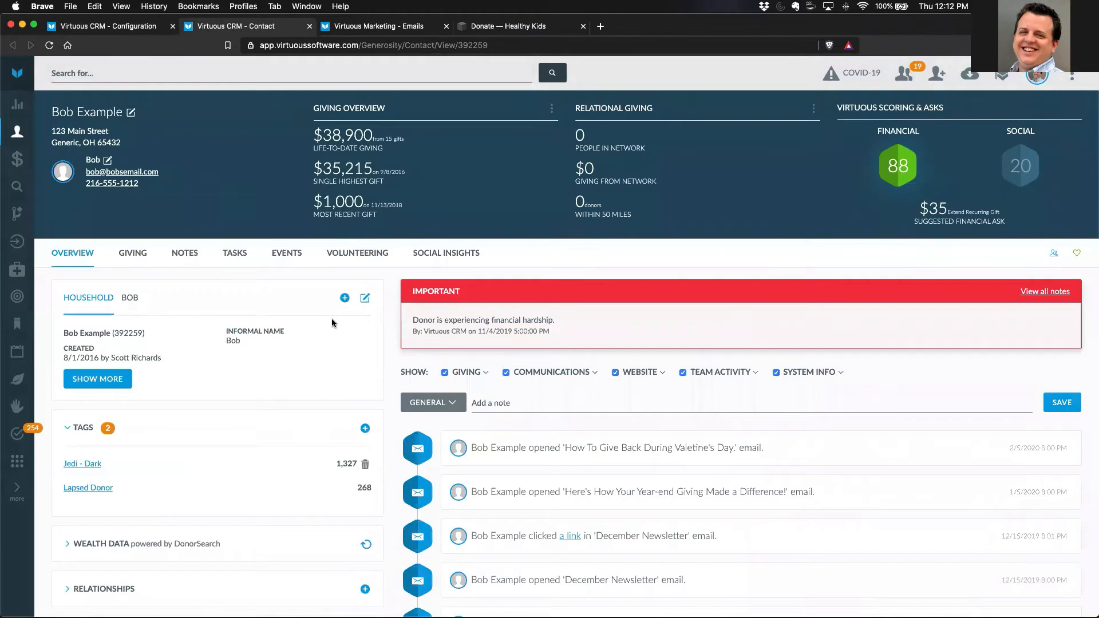
# - Customize the household contact's name by adding the prefix "Mr." and the suffix ", Esquire", and save the contact
pyautogui.click(131, 112)
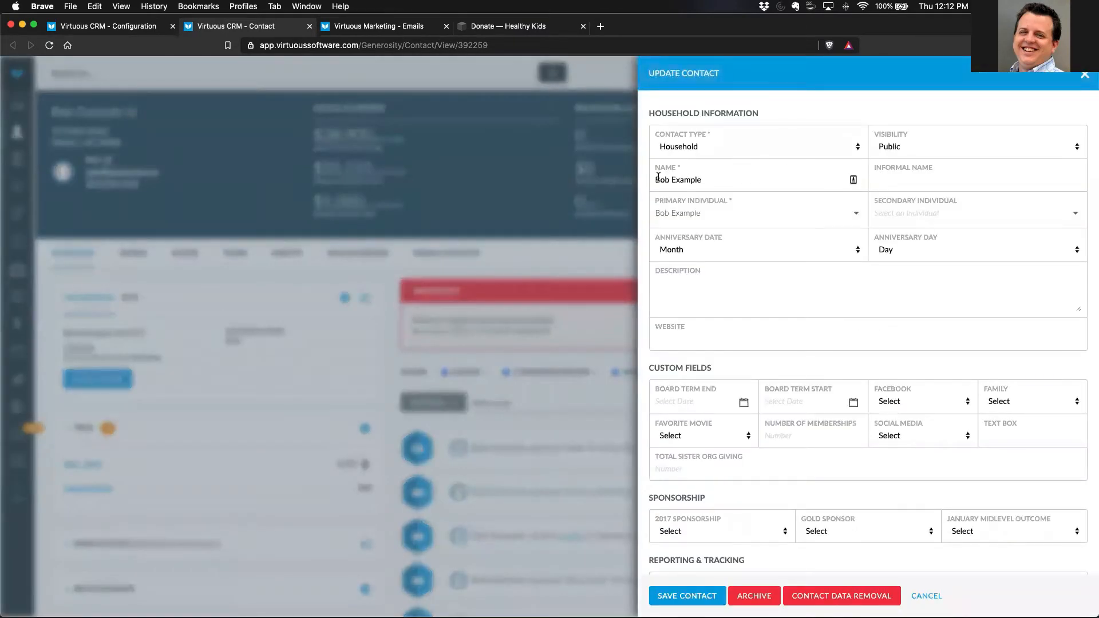
pyautogui.click(657, 180)
pyautogui.write('Mr.')
pyautogui.click(725, 180)
pyautogui.write(', Esquire')
pyautogui.click(728, 204)
pyautogui.click(680, 598)
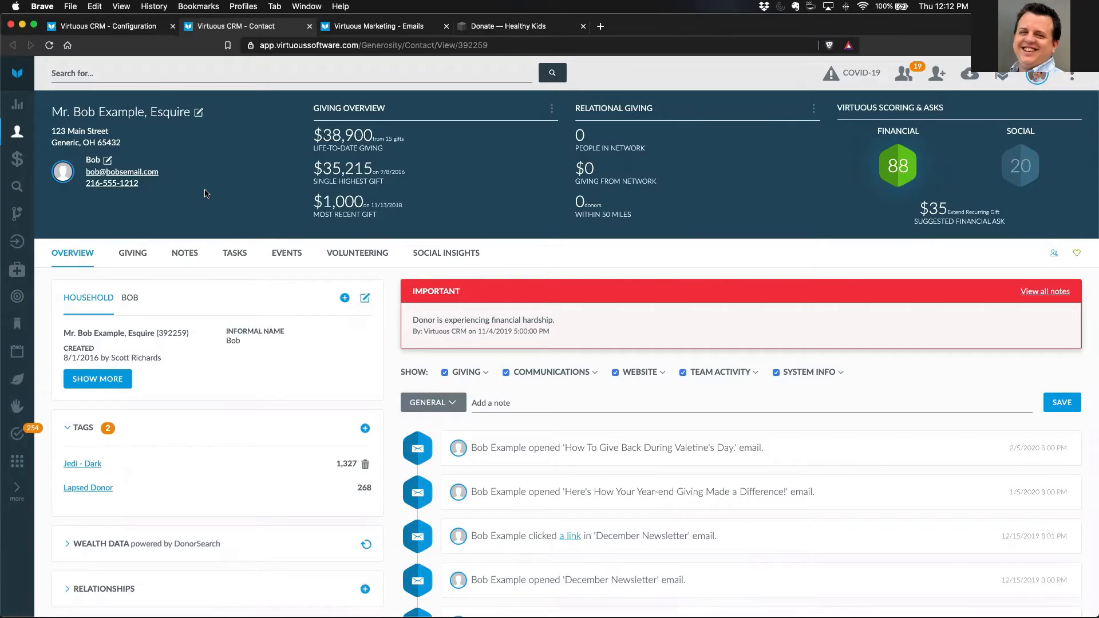
# - Reopen the contact name settings and examine how the overwrite option for customized names relates to the edited contact record
pyautogui.click(133, 24)
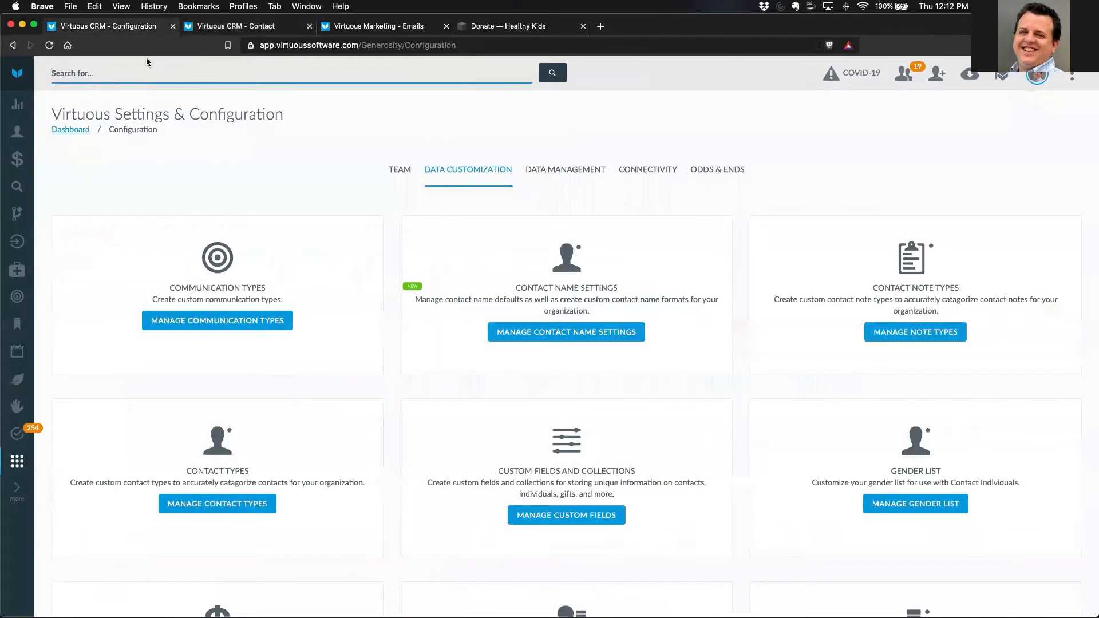
pyautogui.click(529, 335)
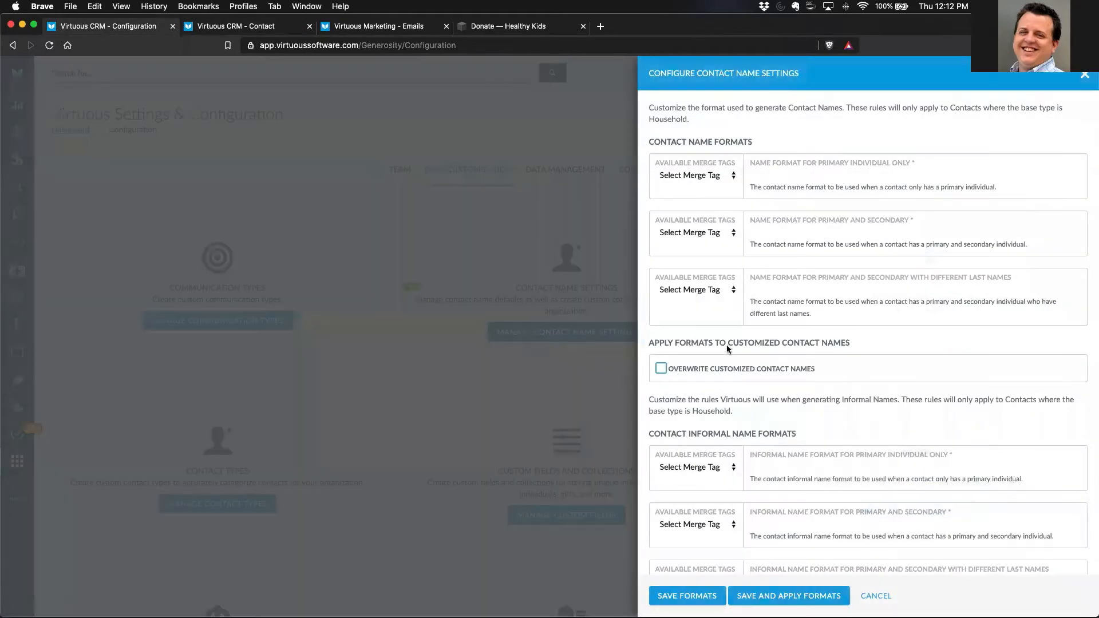
pyautogui.scroll(-3, 813, 394)
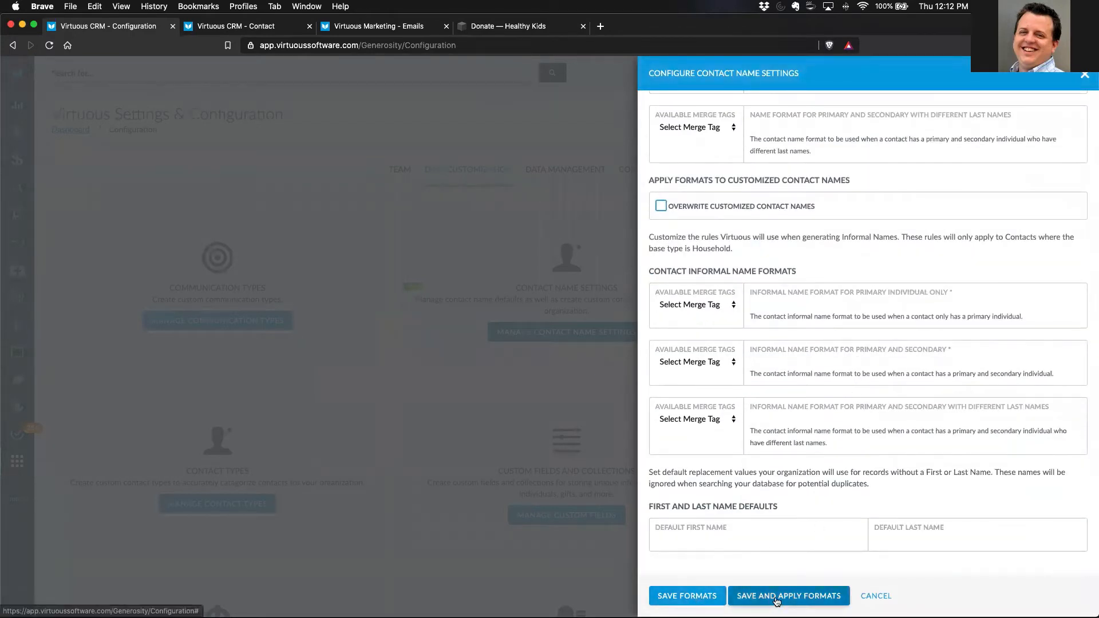
pyautogui.scroll(3, 809, 420)
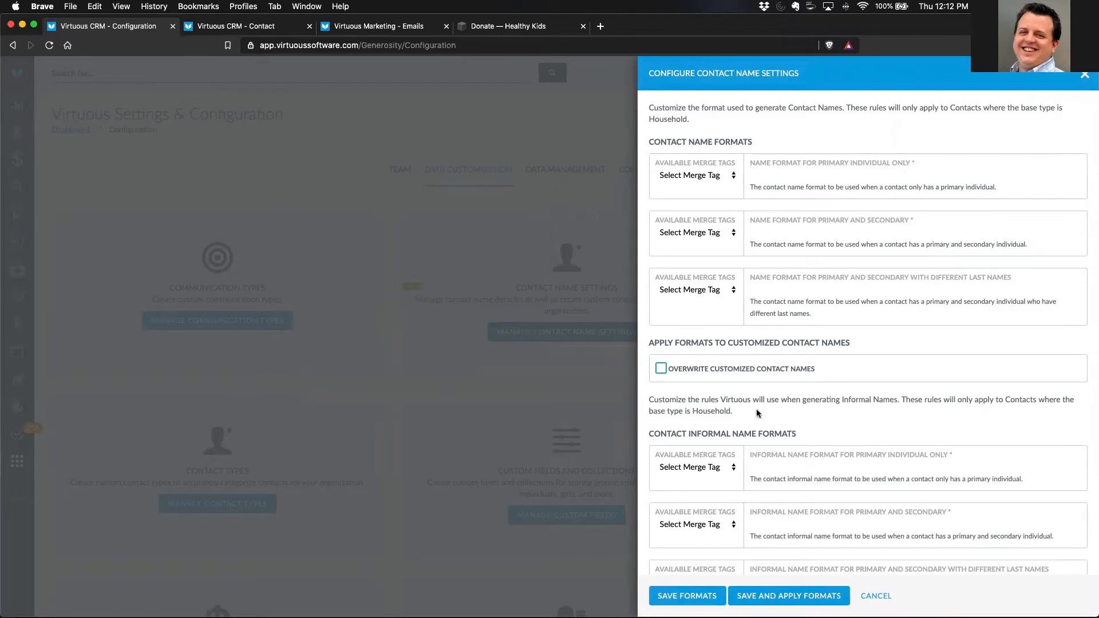
pyautogui.moveTo(679, 375); pyautogui.dragTo(812, 372)
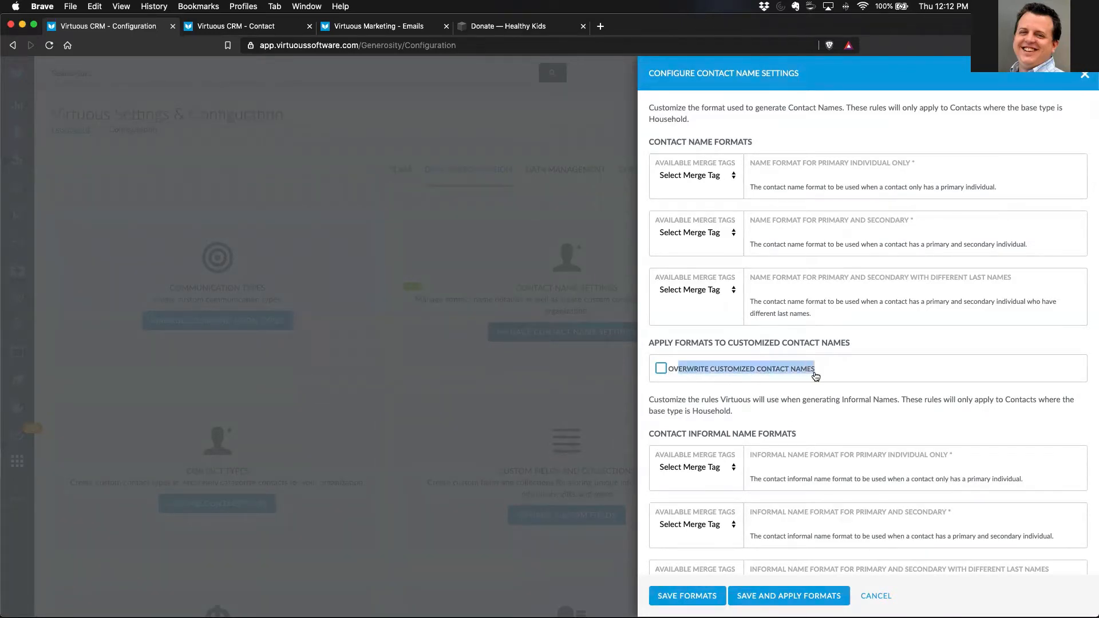
pyautogui.click(789, 394)
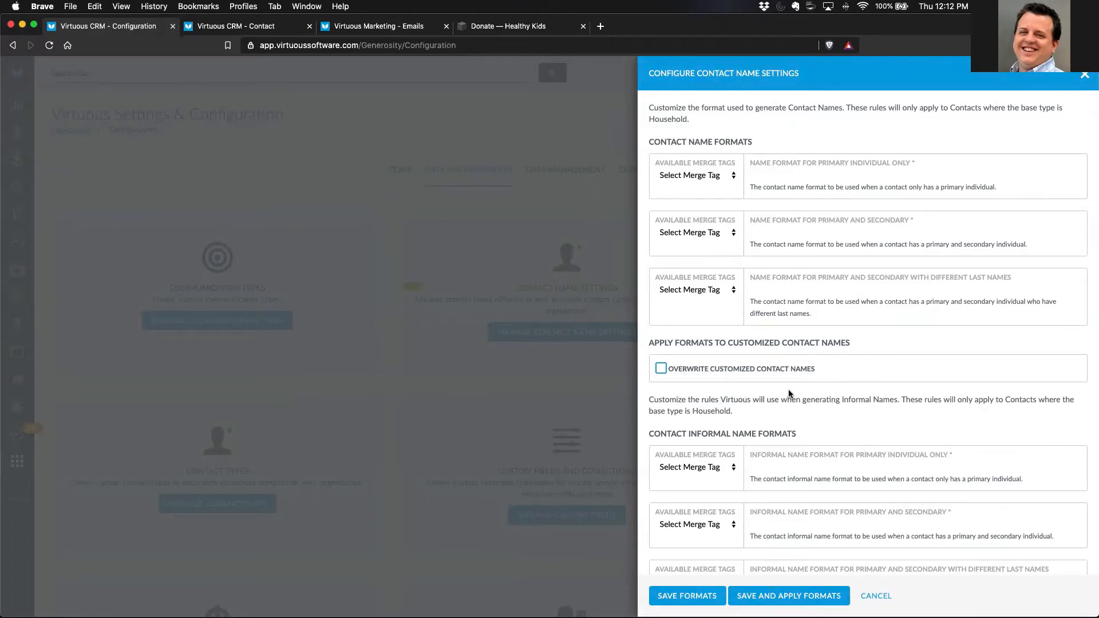
pyautogui.click(233, 28)
pyautogui.click(129, 26)
# - Review the informal name formats and the first and last name defaults, and close the contact name settings without saving
pyautogui.scroll(-3, 836, 435)
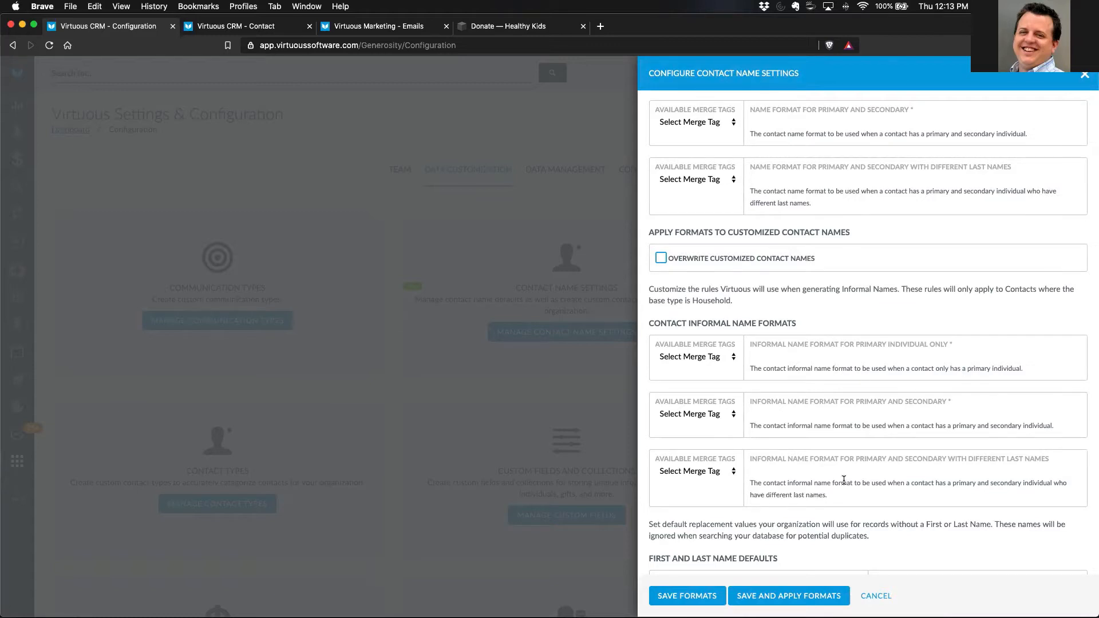
pyautogui.scroll(-2, 804, 448)
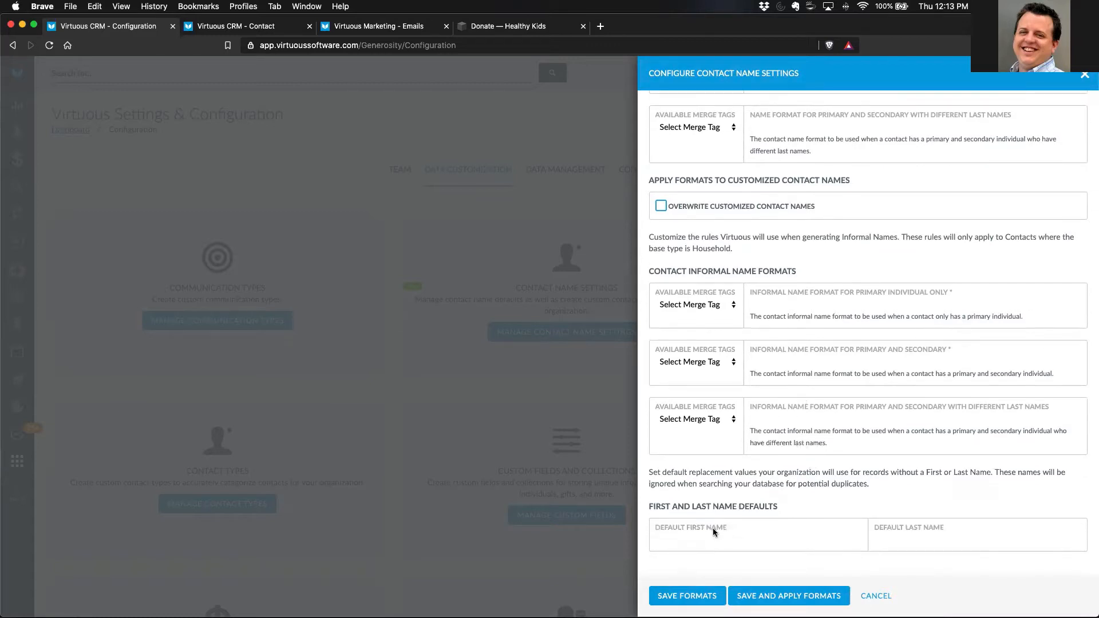
pyautogui.click(893, 541)
pyautogui.click(875, 597)
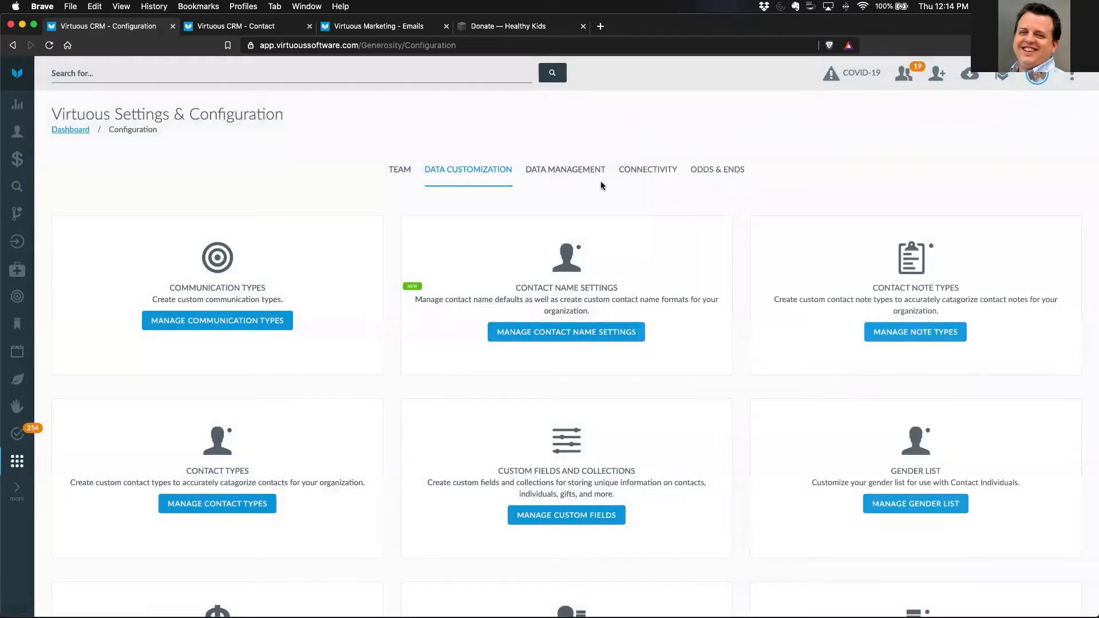
# - Open the organization settings, examine the option to create new contacts with no match on import, and close them without saving
pyautogui.click(400, 170)
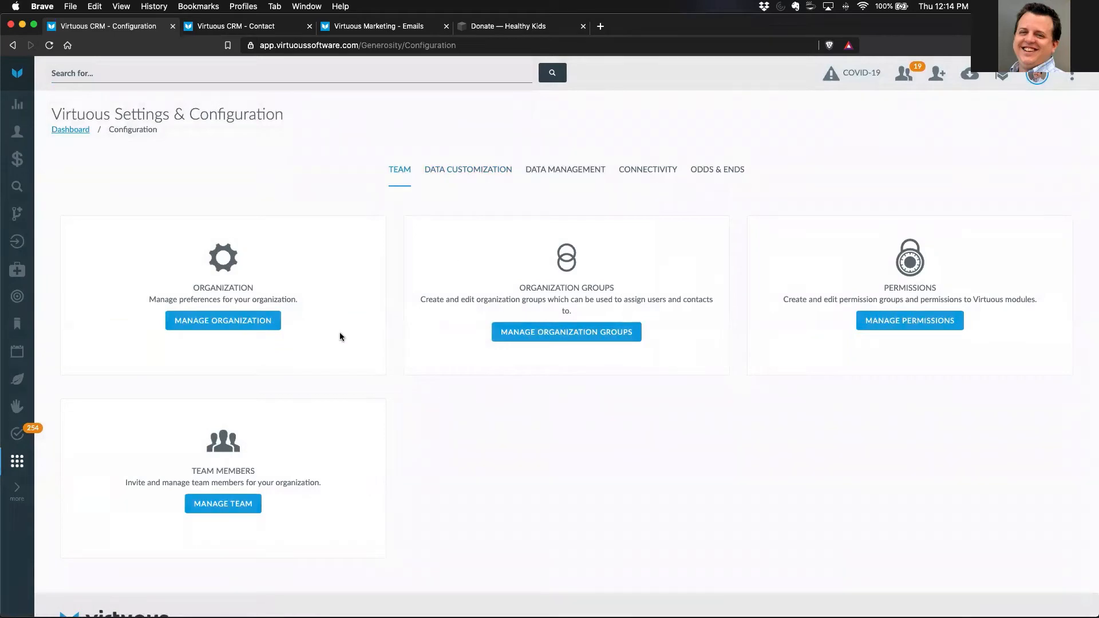
pyautogui.click(250, 324)
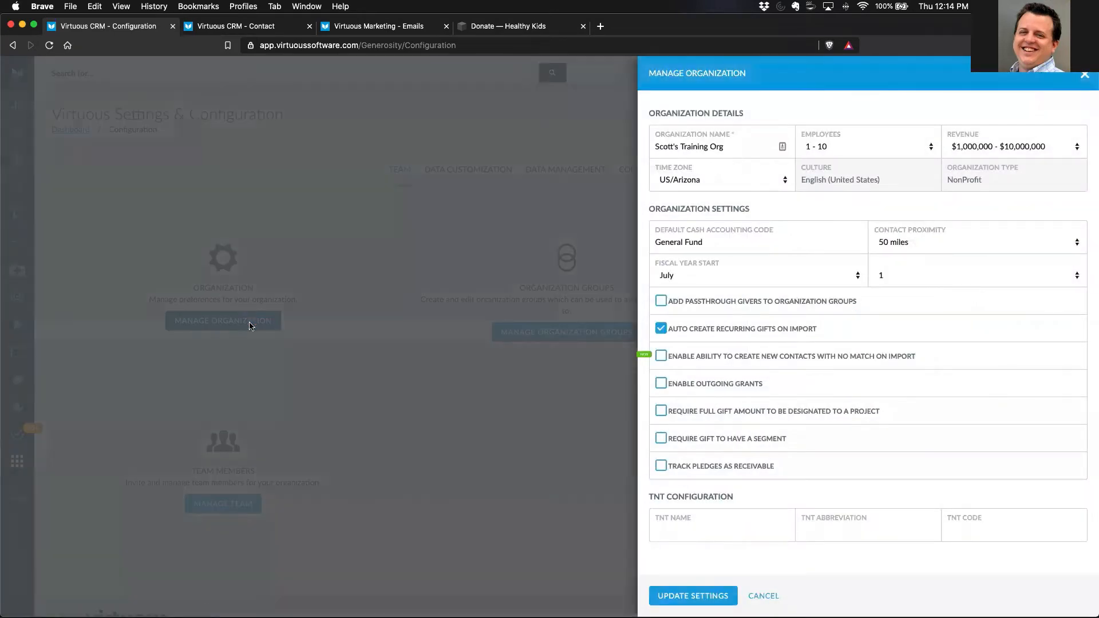
pyautogui.moveTo(678, 363); pyautogui.dragTo(914, 362)
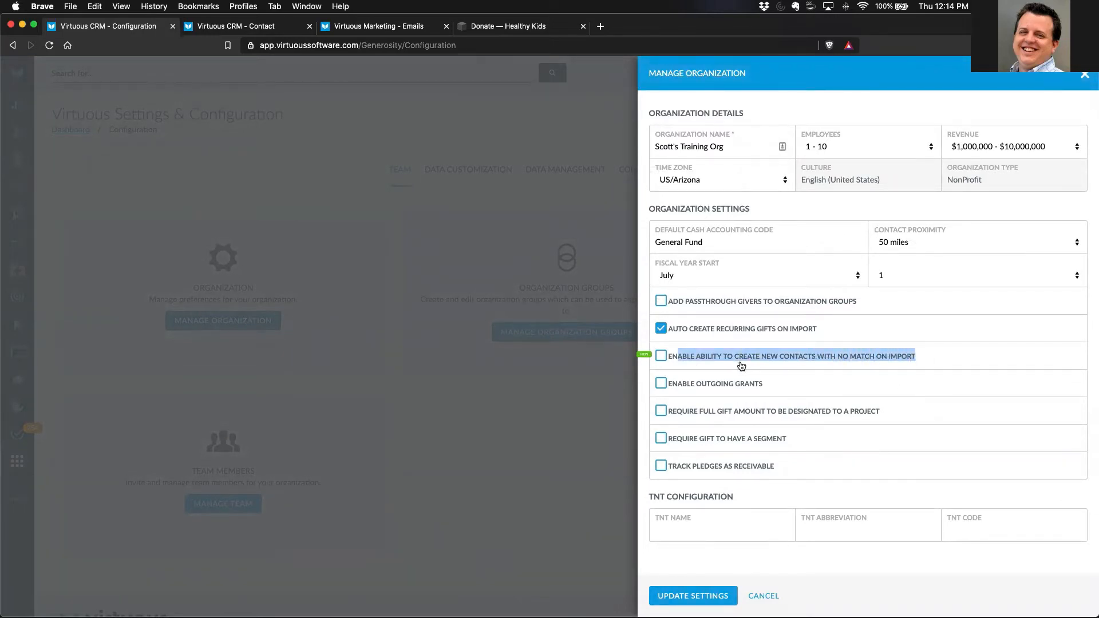
pyautogui.click(695, 365)
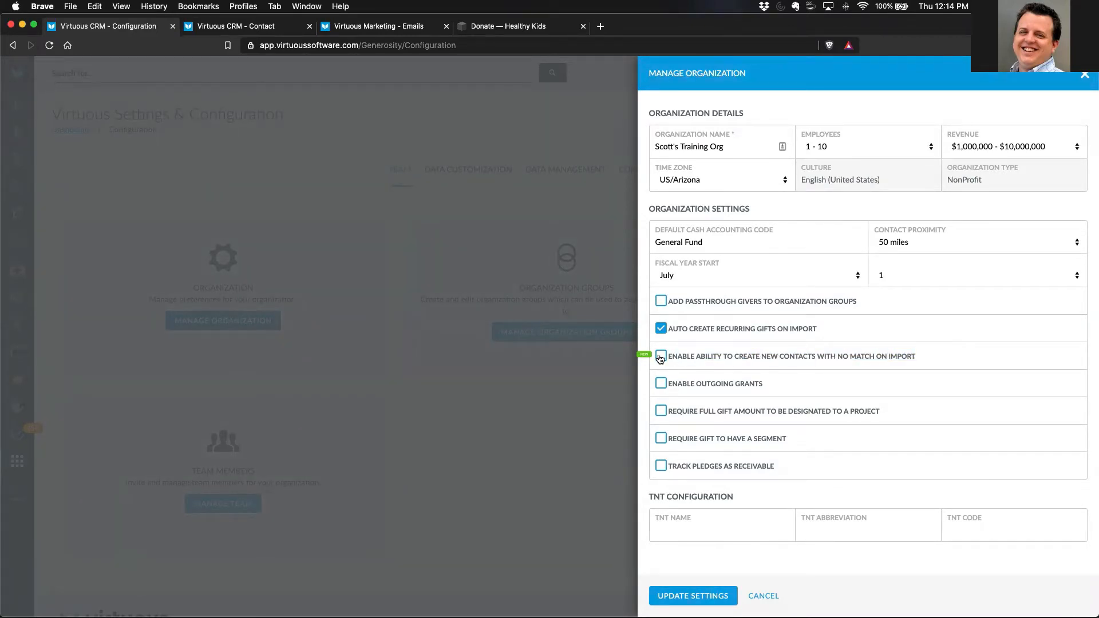
pyautogui.click(763, 596)
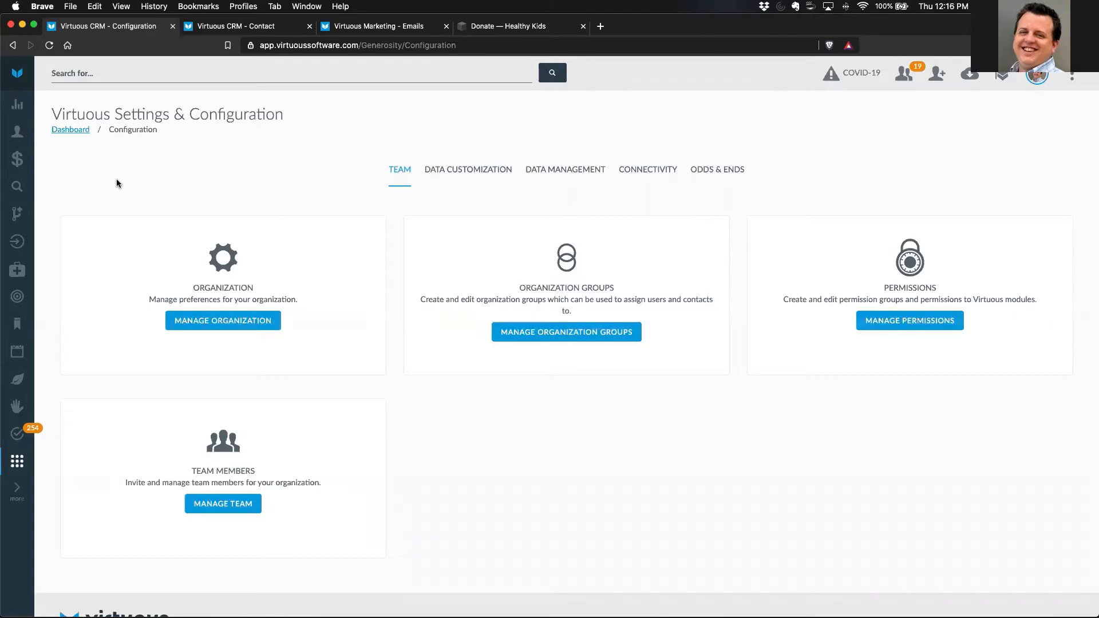
# - Close the browser tab showing the contact record and leave the configuration page
pyautogui.click(309, 26)
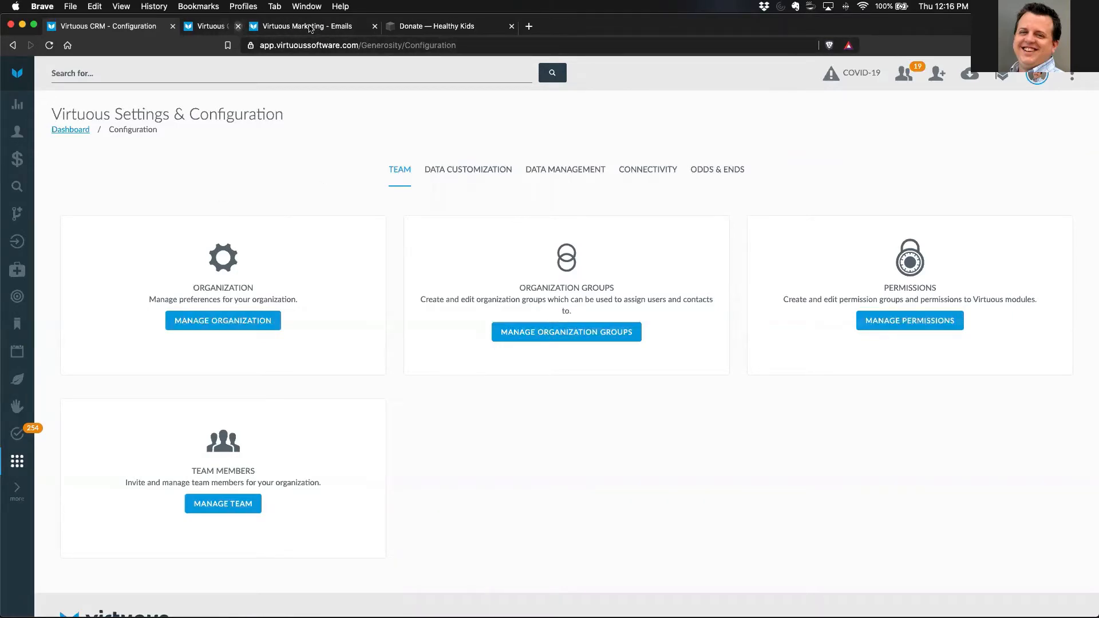
pyautogui.click(16, 107)
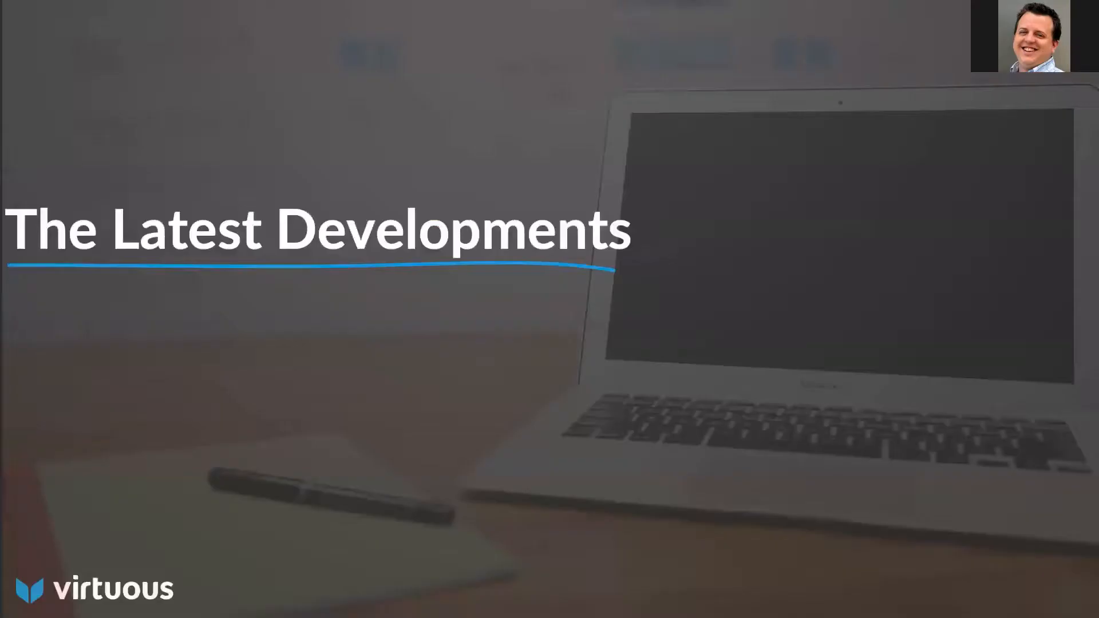
pyautogui.press('Right')
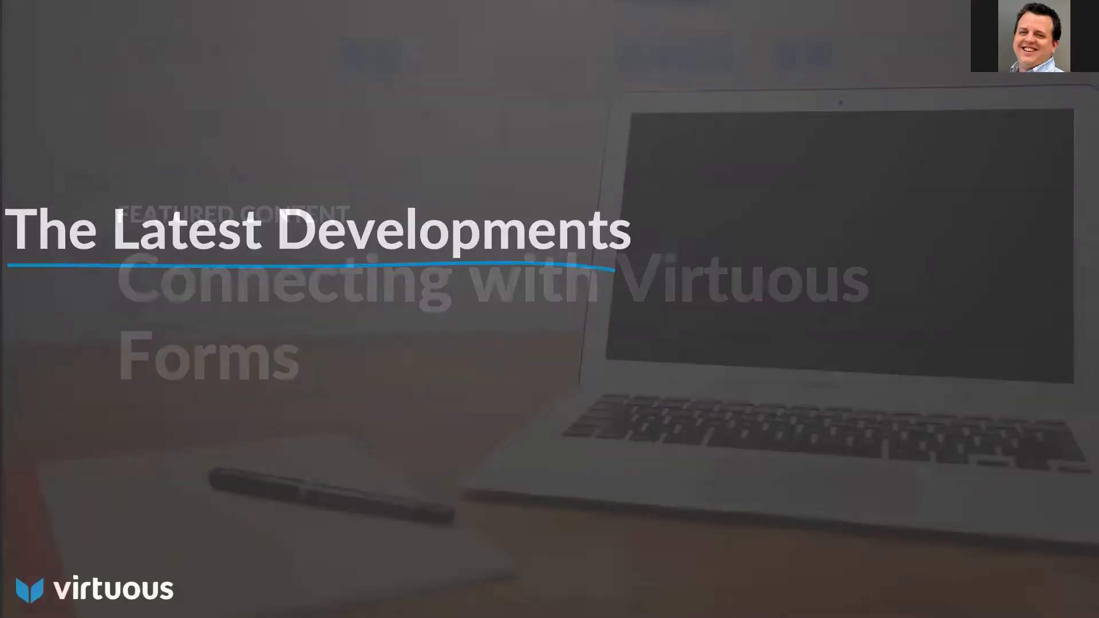
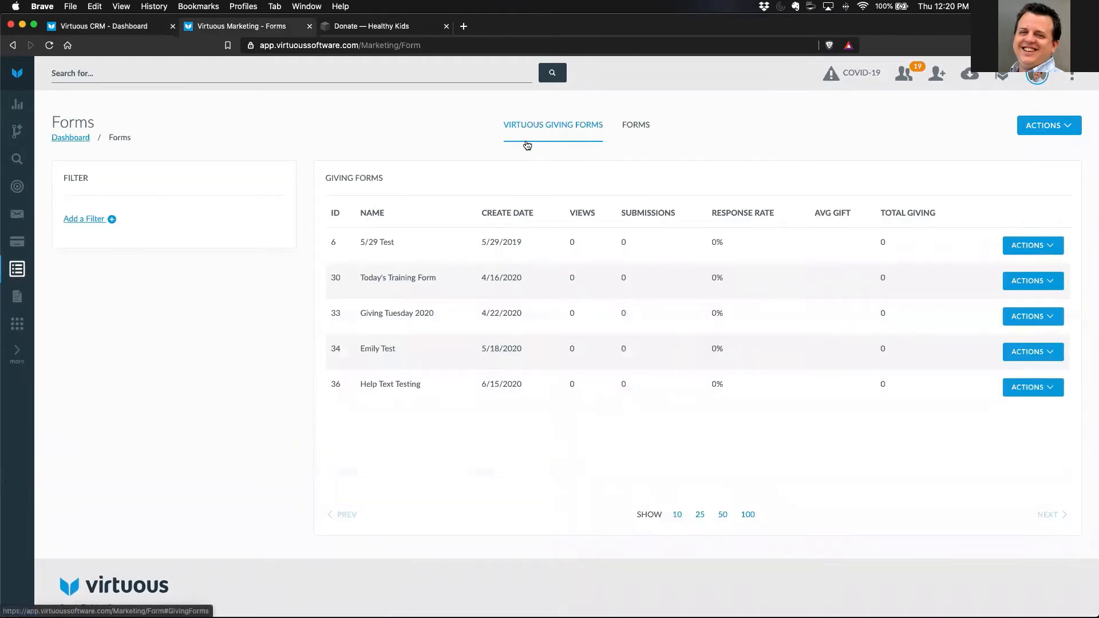
# - Show the list of regular forms and start creating a new lead form
pyautogui.click(641, 133)
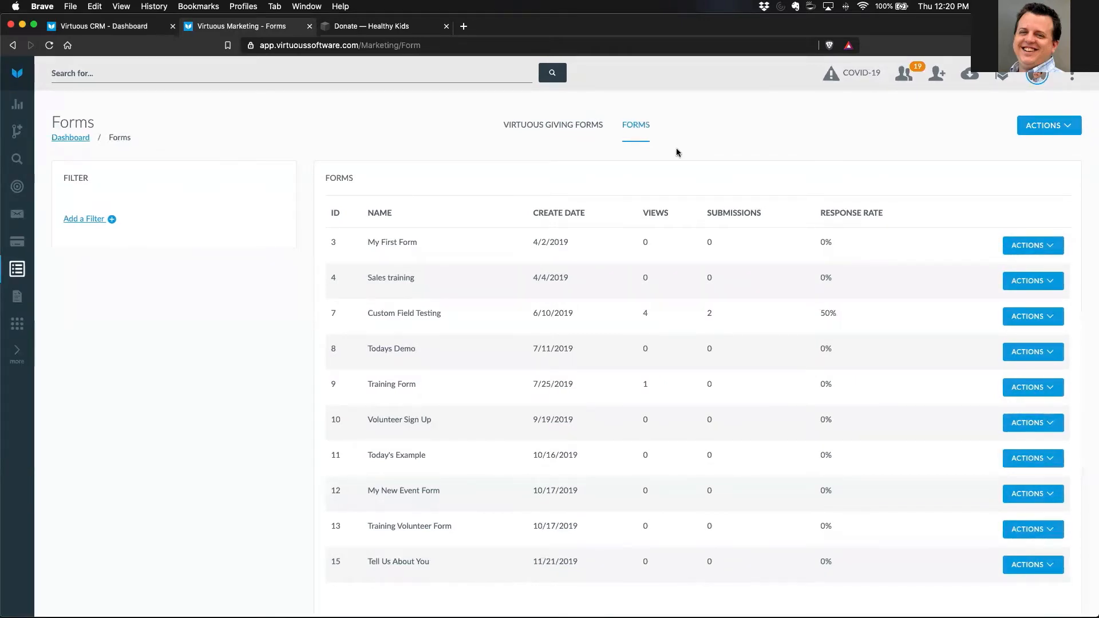
pyautogui.click(1059, 128)
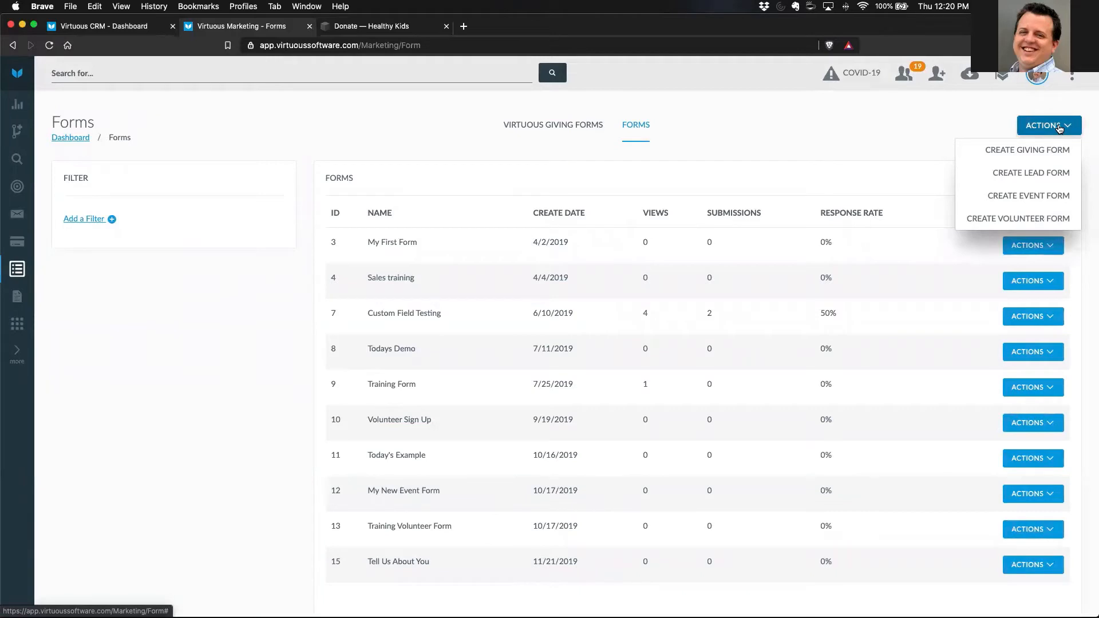
pyautogui.click(1017, 174)
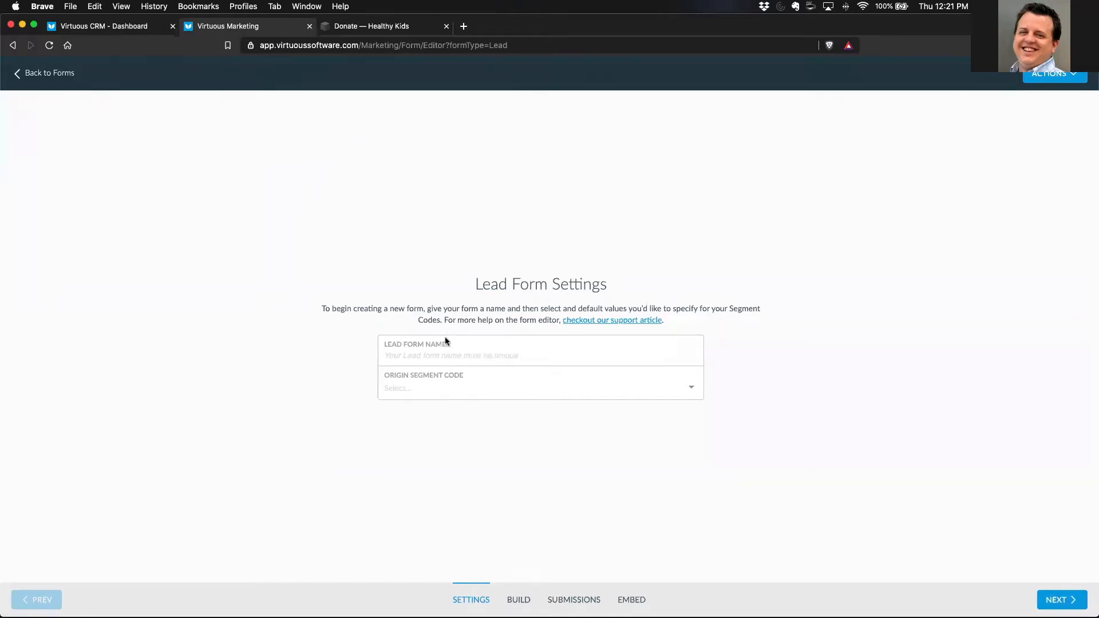
# - Name the lead form "Blog Newsletter Signup Form", leave the origin segment code empty, and continue to building its fields
pyautogui.click(414, 356)
pyautogui.write('Blog Newsletter Signup Form')
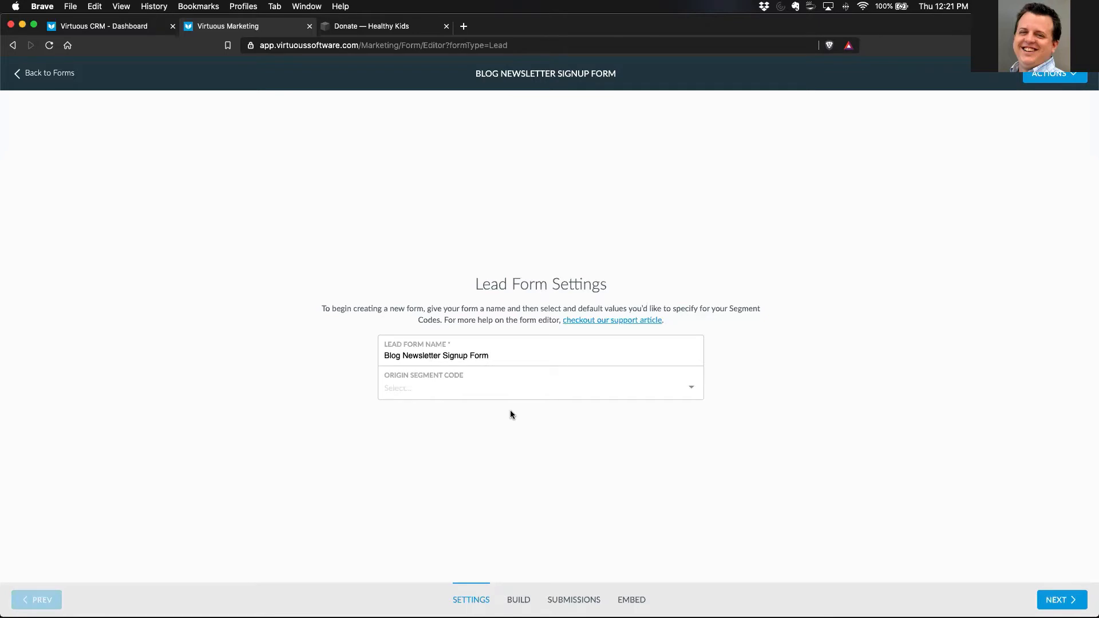
pyautogui.click(434, 388)
pyautogui.click(314, 403)
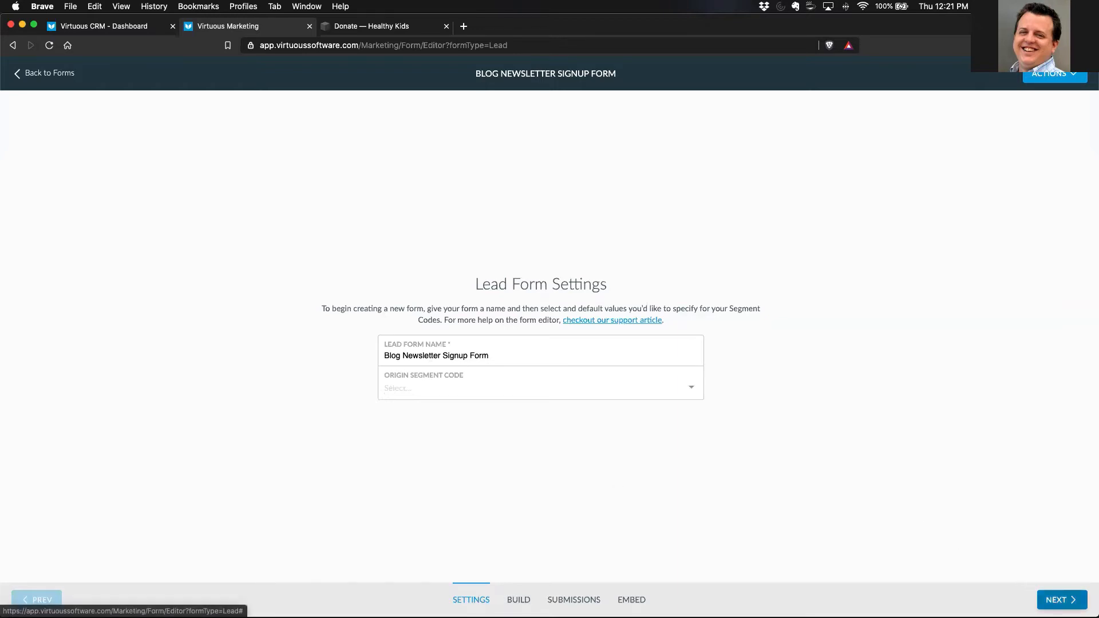
pyautogui.click(1059, 600)
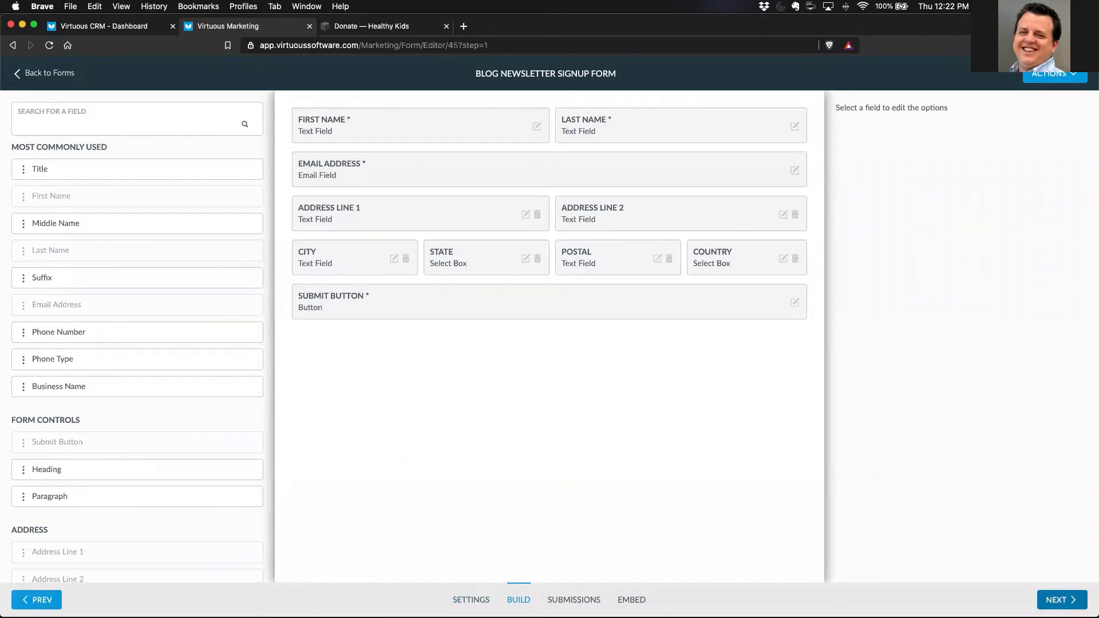
pyautogui.moveTo(362, 113)
pyautogui.mouseDown()
pyautogui.moveTo(331, 117)
pyautogui.moveTo(355, 114)
pyautogui.mouseUp()
pyautogui.moveTo(616, 115)
pyautogui.mouseDown()
pyautogui.moveTo(605, 126)
pyautogui.moveTo(622, 111)
pyautogui.mouseUp()
pyautogui.moveTo(408, 161)
pyautogui.mouseDown()
pyautogui.moveTo(376, 150)
pyautogui.moveTo(390, 180)
pyautogui.moveTo(396, 166)
pyautogui.mouseUp()
pyautogui.moveTo(393, 290)
pyautogui.mouseDown()
pyautogui.moveTo(360, 281)
pyautogui.moveTo(388, 294)
pyautogui.mouseUp()
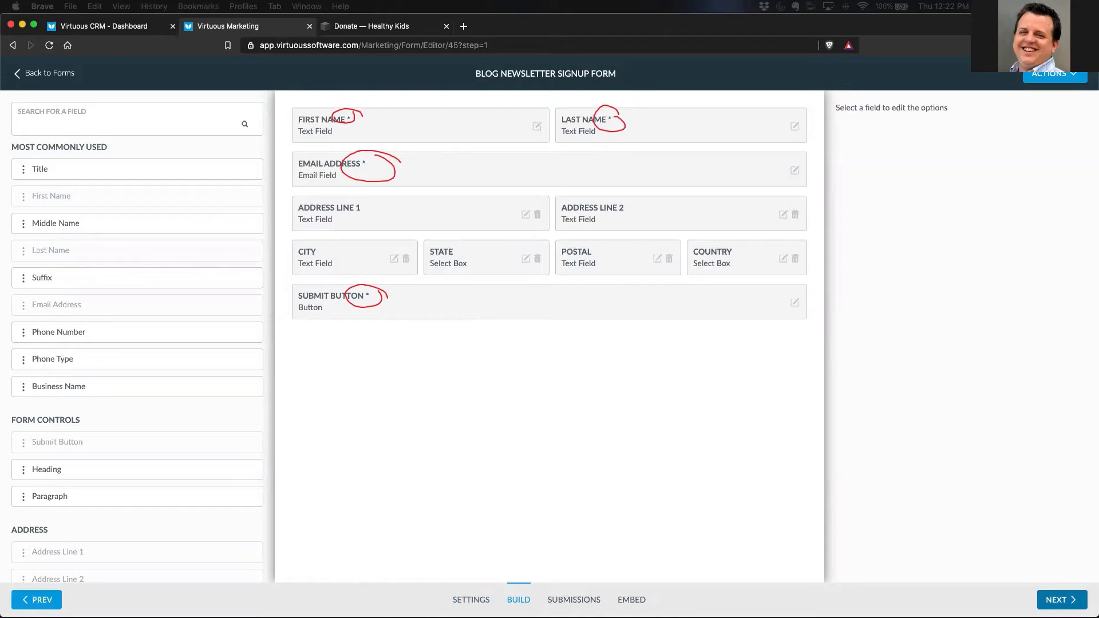
pyautogui.press('Escape')
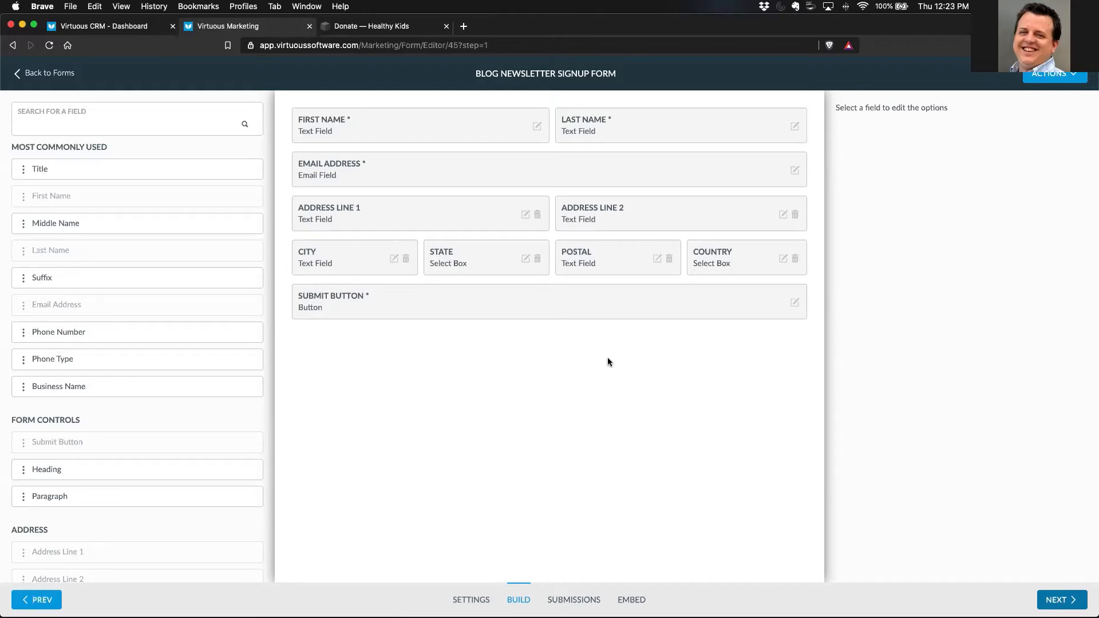
# - Delete the Address Line 1, Address Line 2, City, State, Postal and Country fields from the form
pyautogui.click(538, 216)
pyautogui.click(795, 215)
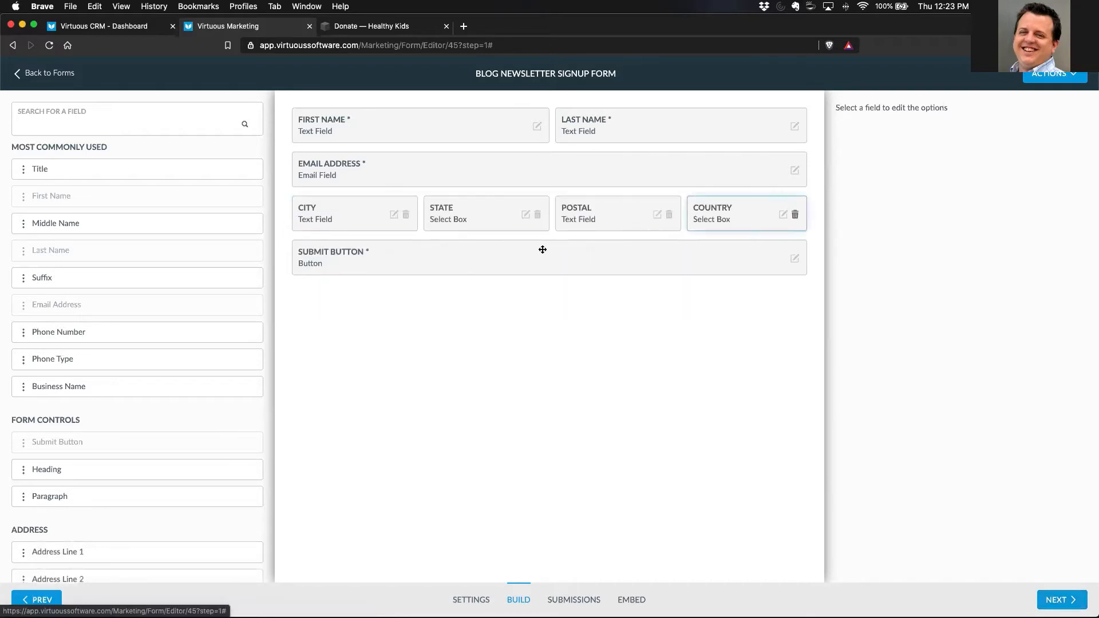
pyautogui.click(405, 215)
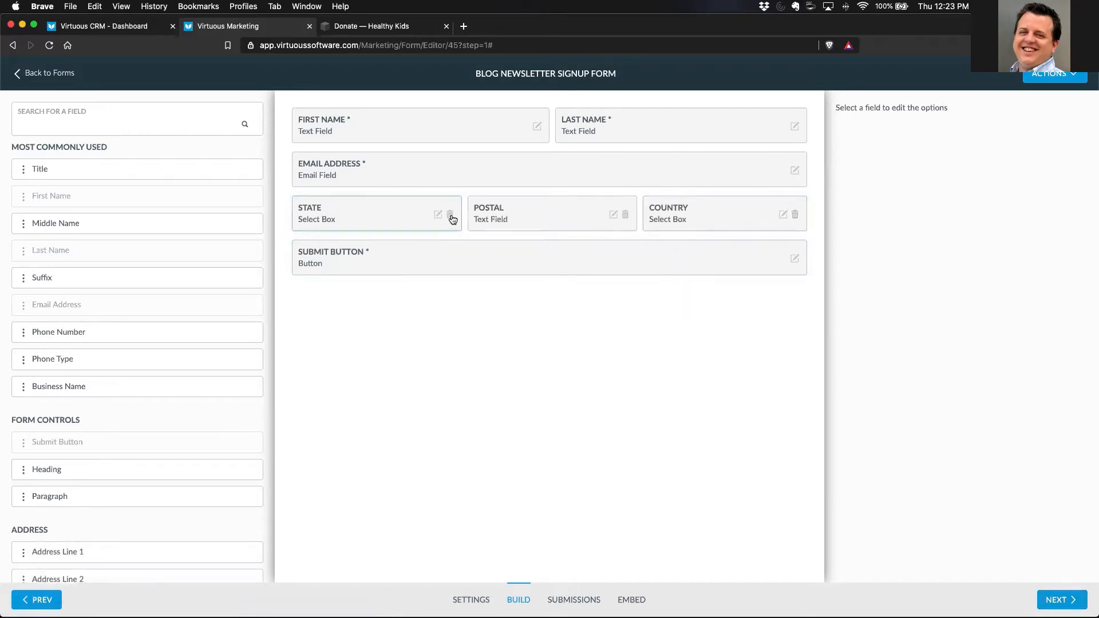
pyautogui.click(451, 215)
pyautogui.click(538, 215)
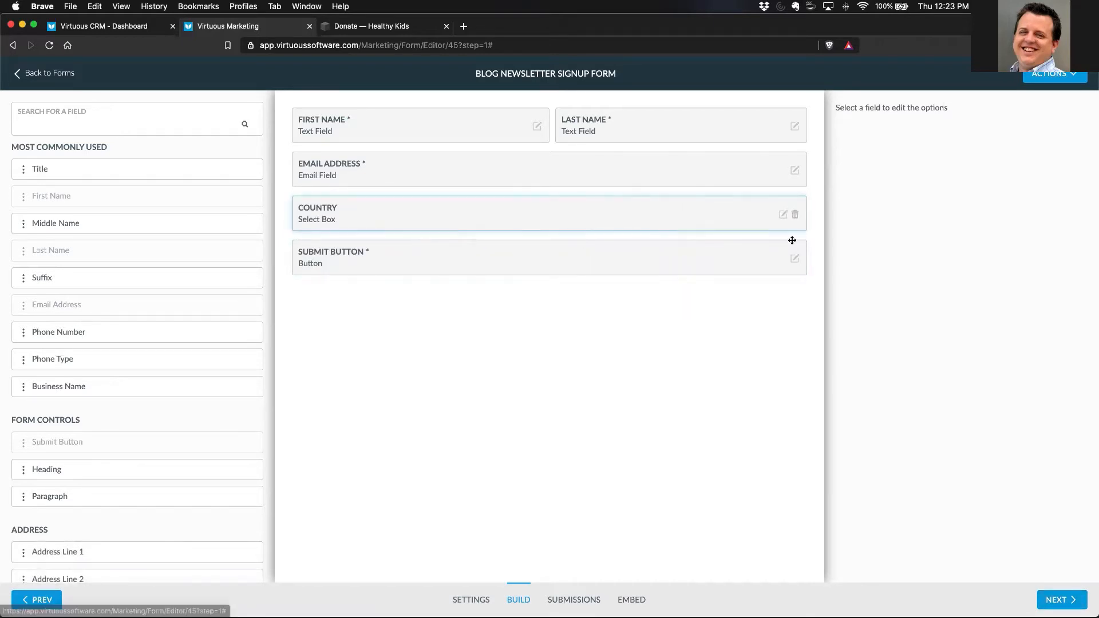
pyautogui.click(794, 216)
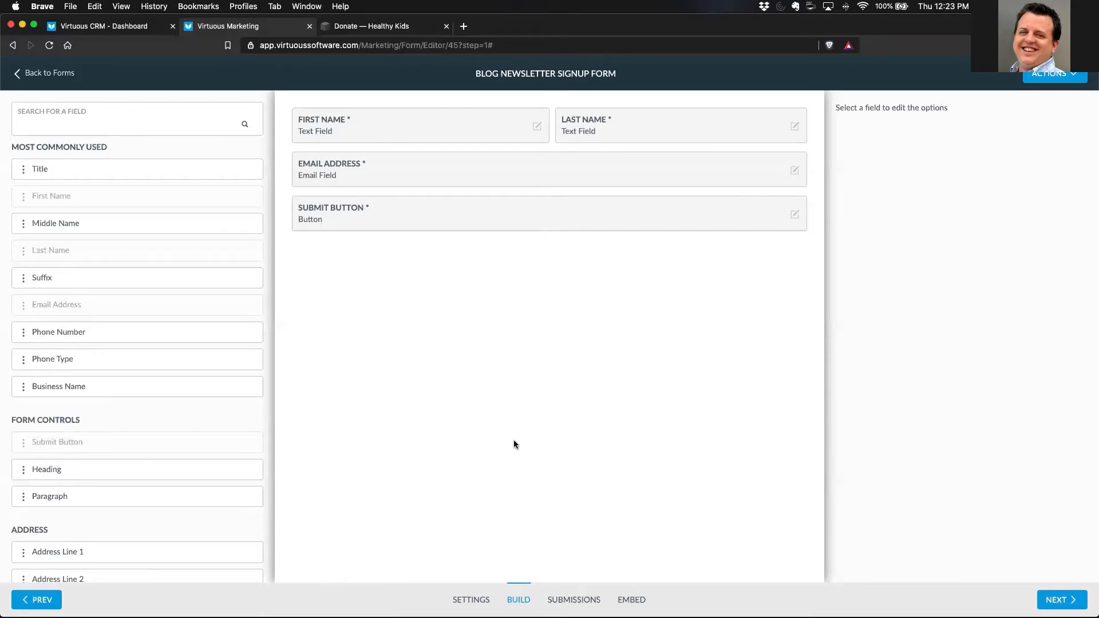
# - Add a heading above the name fields with the text "Sign Up for Our Emails!"
pyautogui.moveTo(23, 470); pyautogui.dragTo(388, 176)
pyautogui.moveTo(361, 112); pyautogui.dragTo(356, 105)
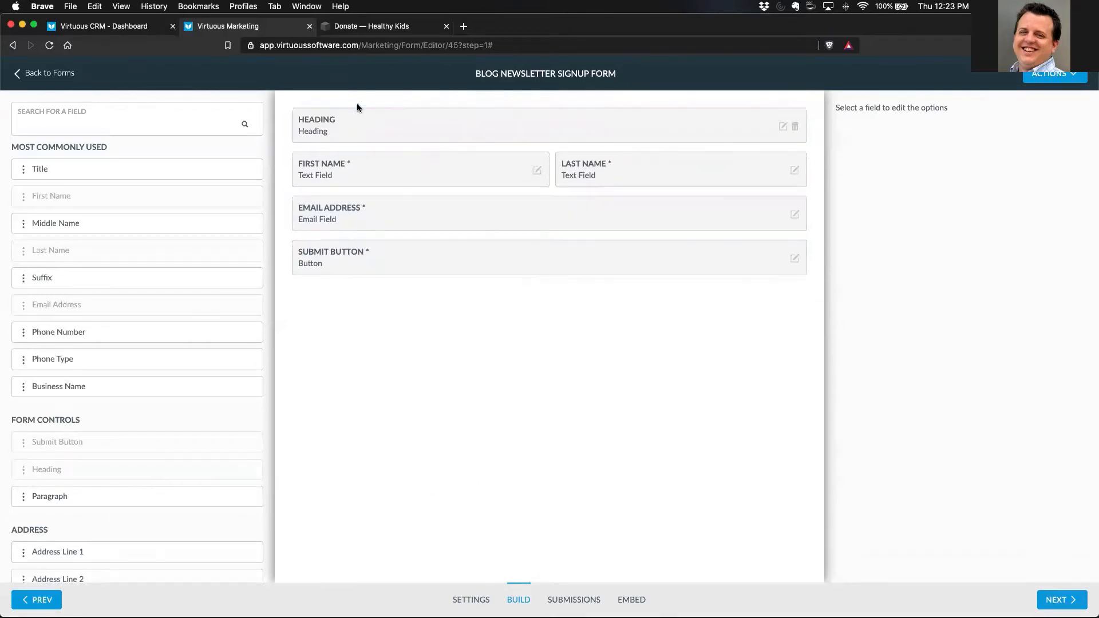
pyautogui.click(783, 125)
pyautogui.moveTo(886, 140); pyautogui.dragTo(822, 146)
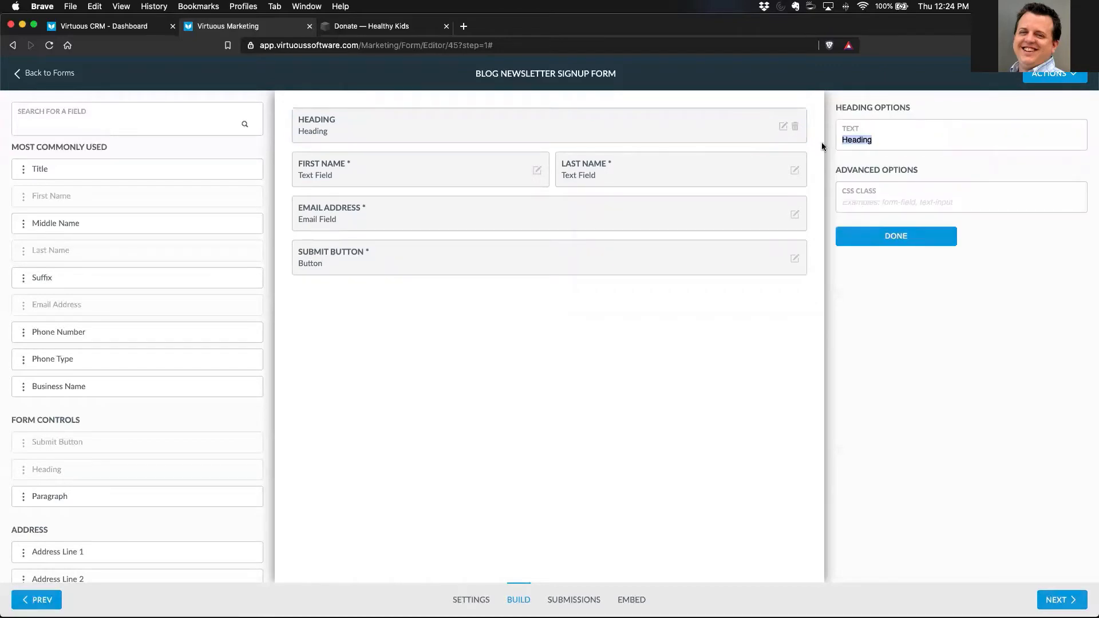
pyautogui.write('Sign Up for Our Emails!')
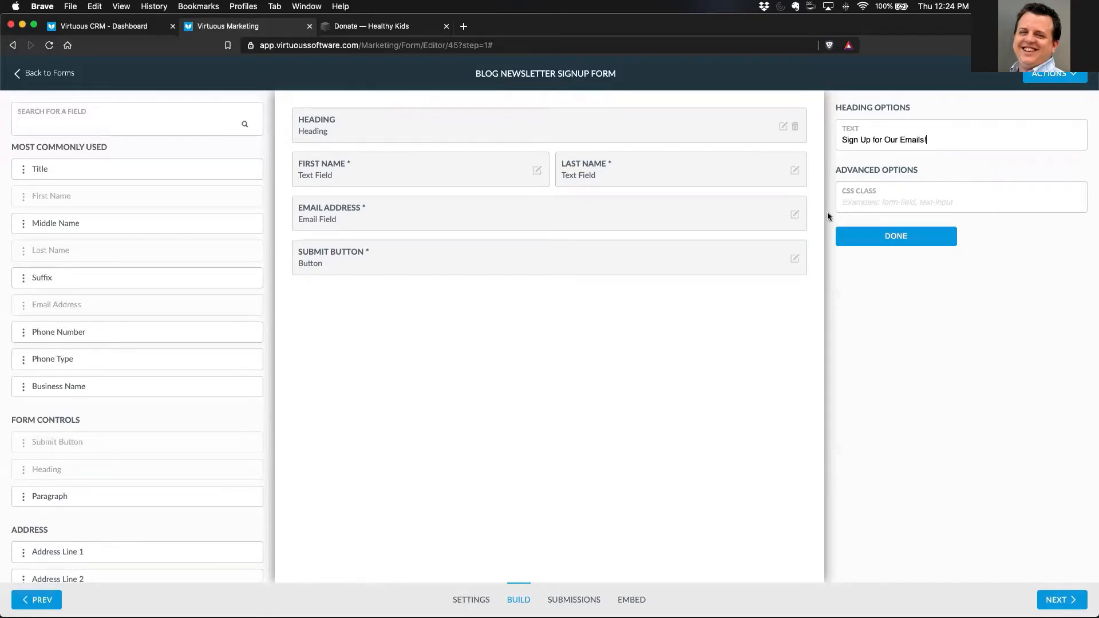
pyautogui.click(896, 240)
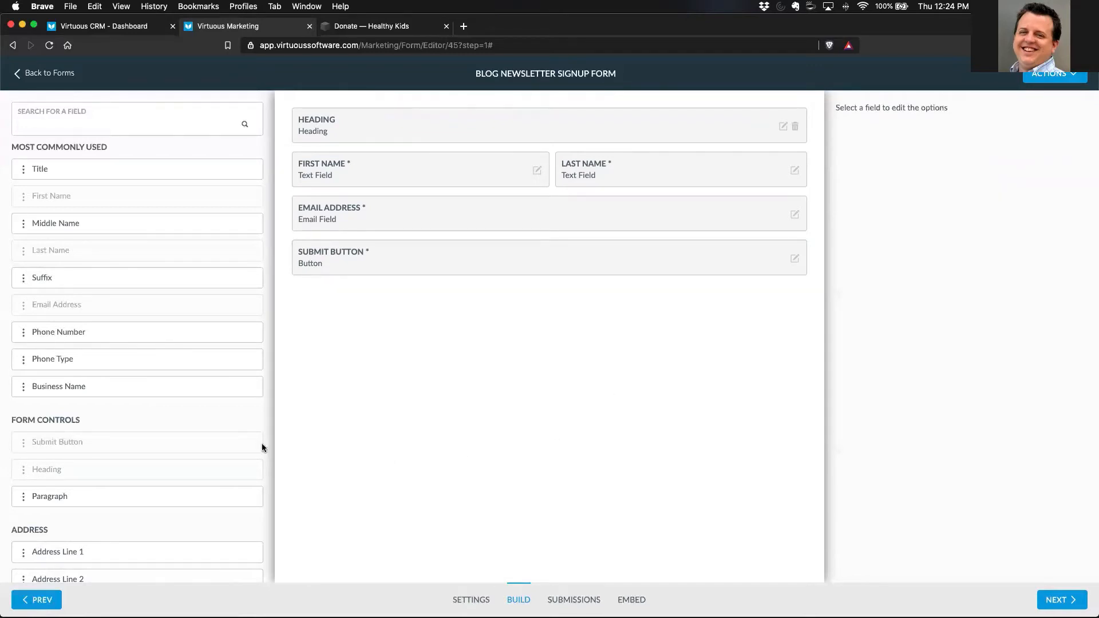
# - Add the Email Preferences contact field to the form and set its label to "What tickles your fancy?"
pyautogui.scroll(-5, 221, 453)
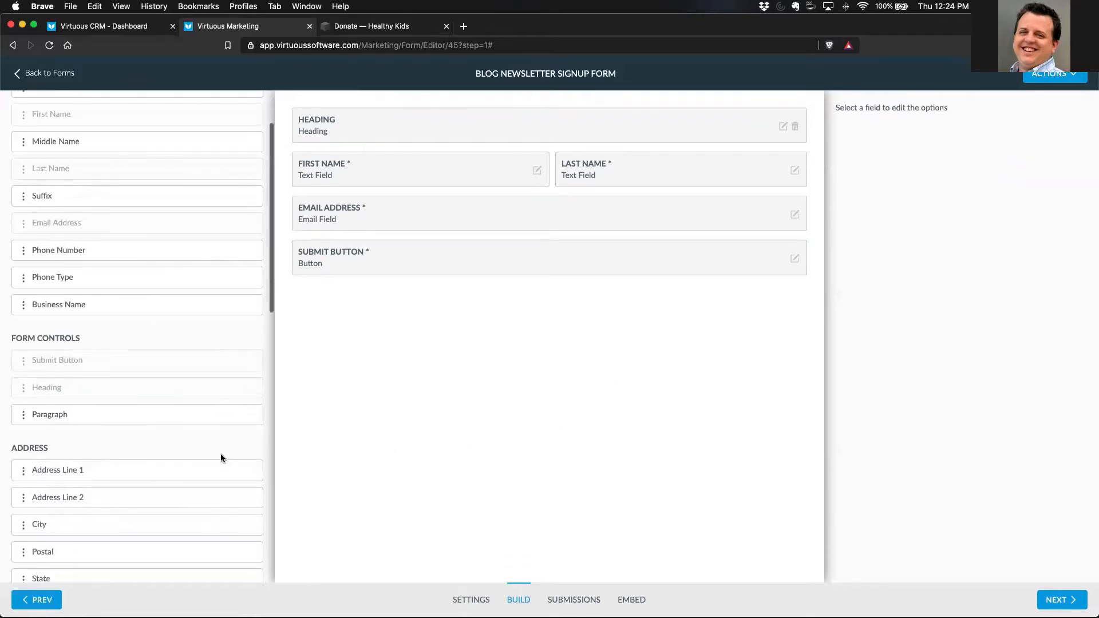
pyautogui.scroll(-1, 224, 457)
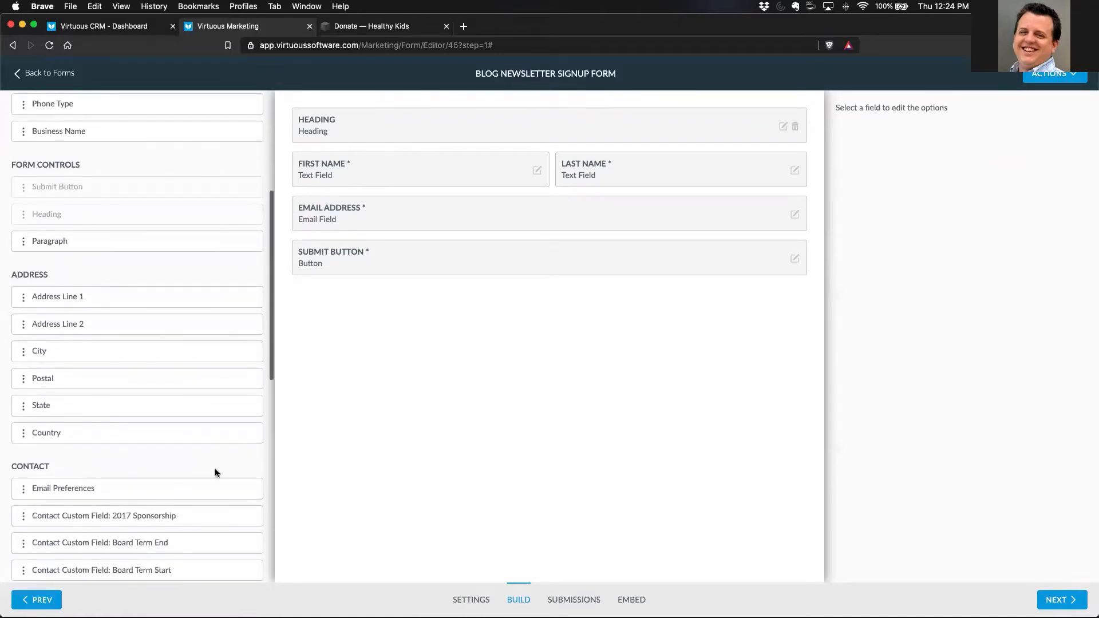
pyautogui.moveTo(23, 489); pyautogui.dragTo(341, 310)
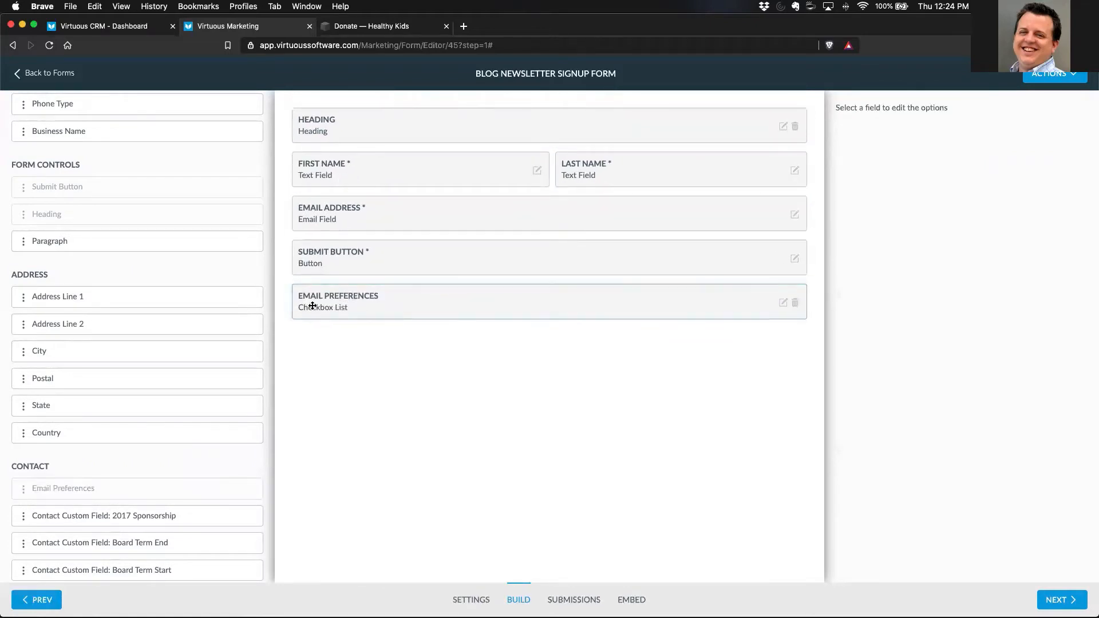
pyautogui.click(782, 303)
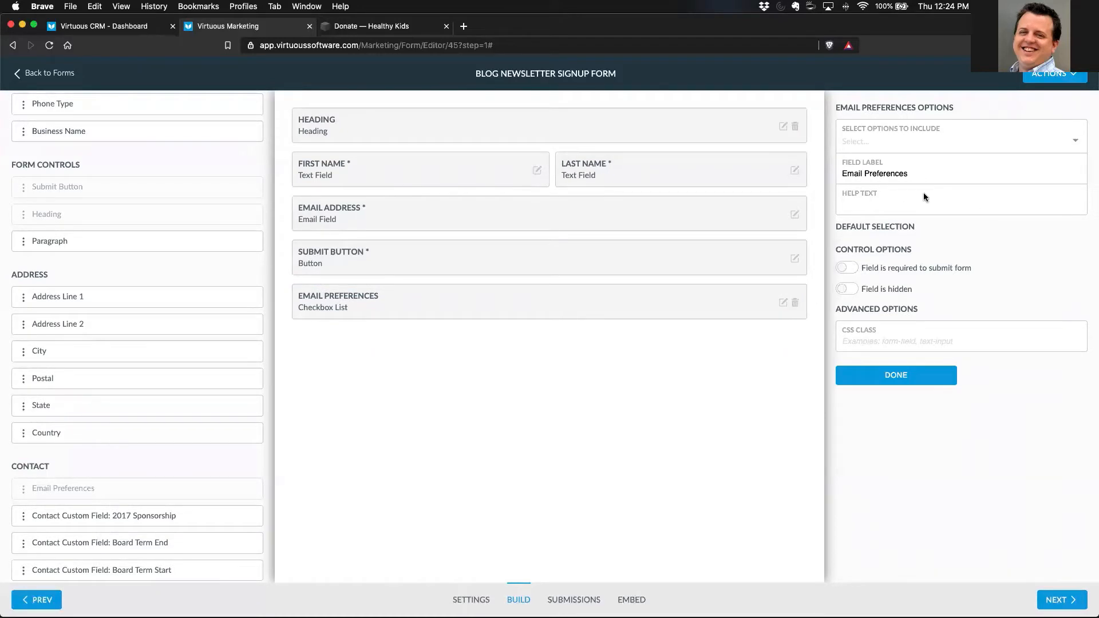
pyautogui.moveTo(908, 174); pyautogui.dragTo(840, 172)
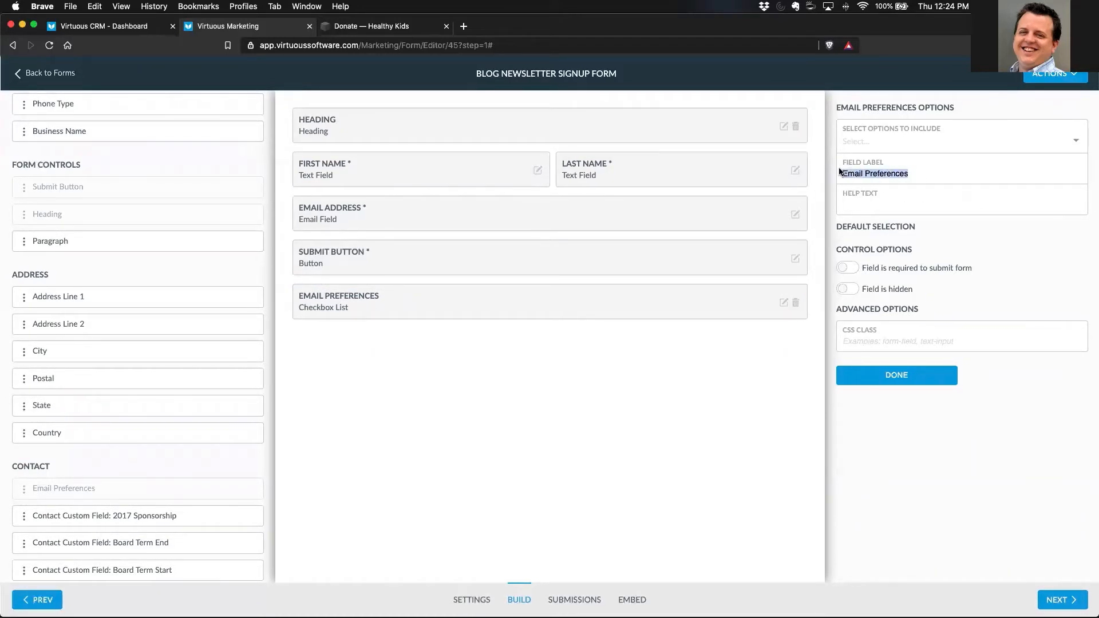
pyautogui.write('What ')
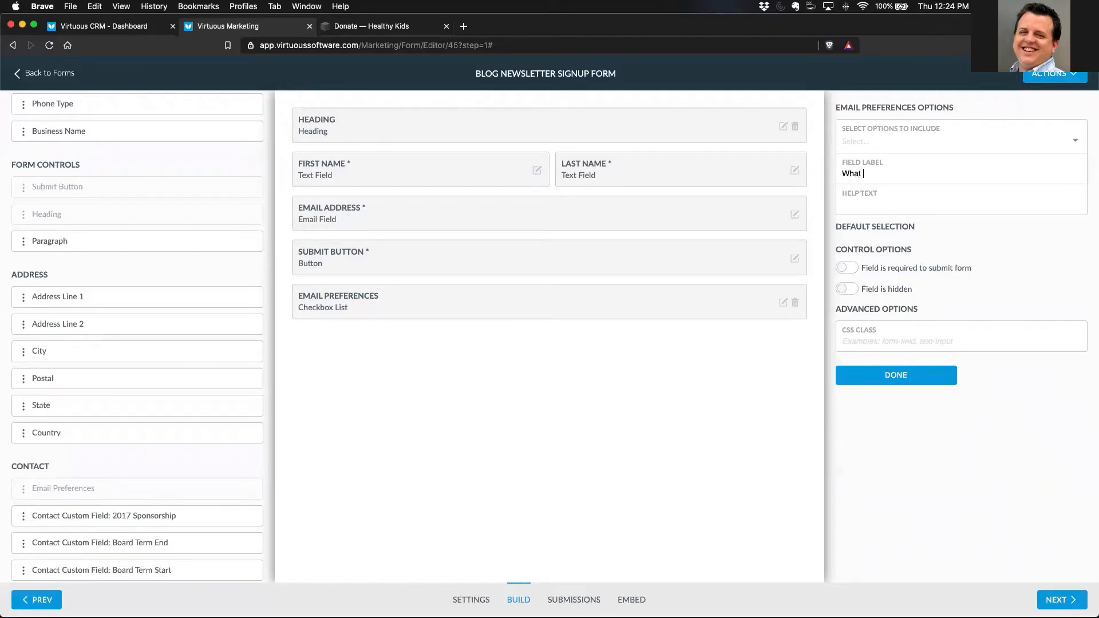
pyautogui.write('tickles your fancy?')
# - Include Event Announcements, General Appeals and General Communication as options of the Email Preferences field
pyautogui.click(871, 141)
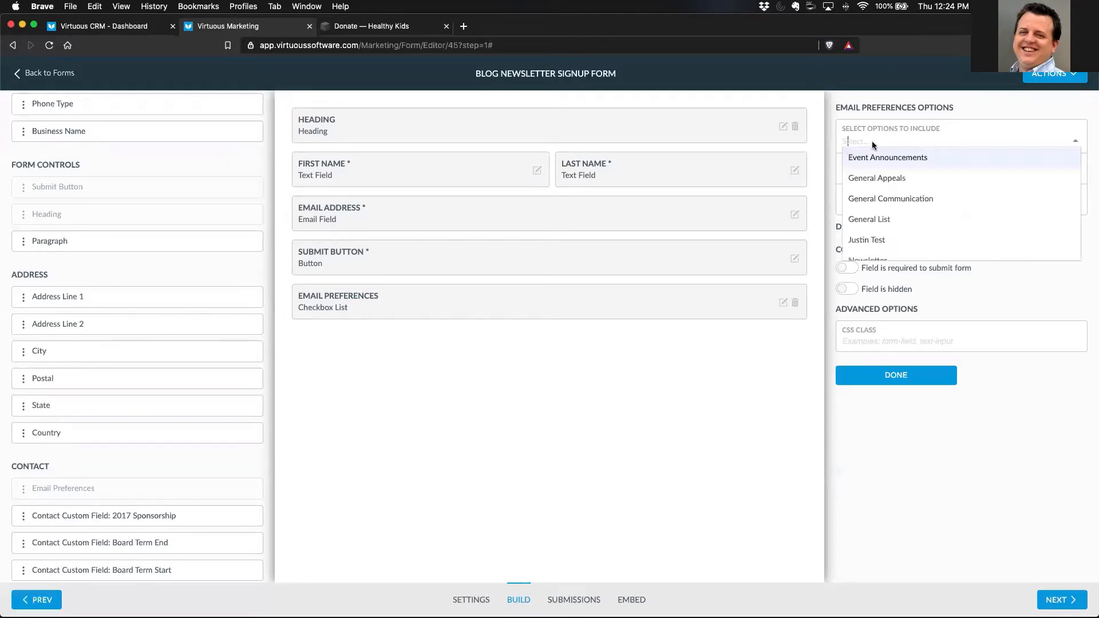
pyautogui.scroll(-2, 910, 243)
pyautogui.scroll(2, 893, 192)
pyautogui.click(867, 158)
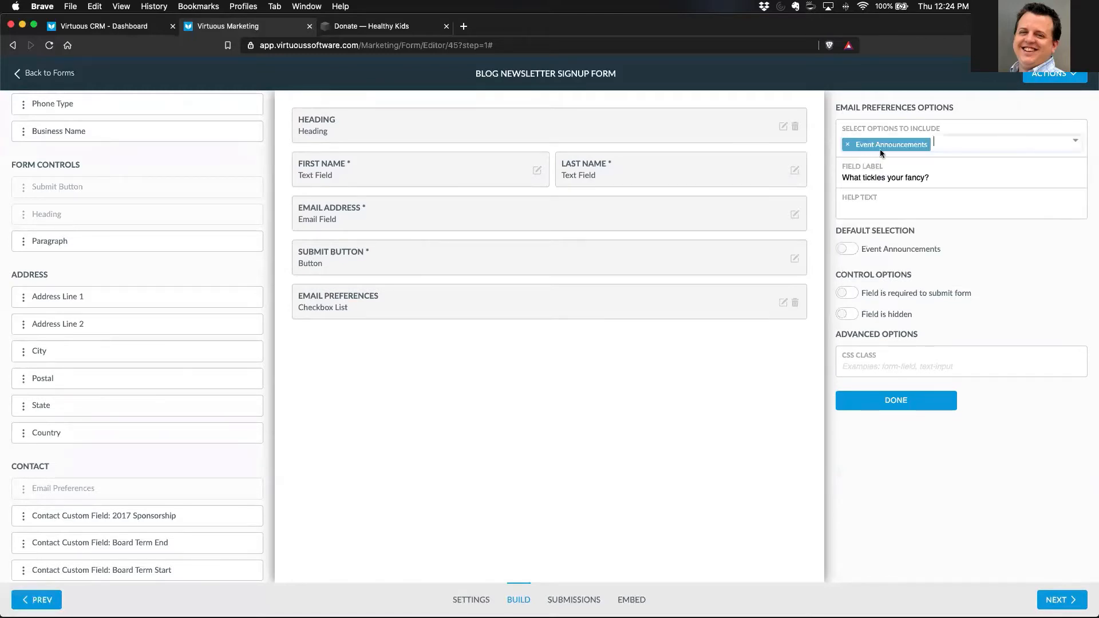
pyautogui.click(935, 143)
pyautogui.click(902, 181)
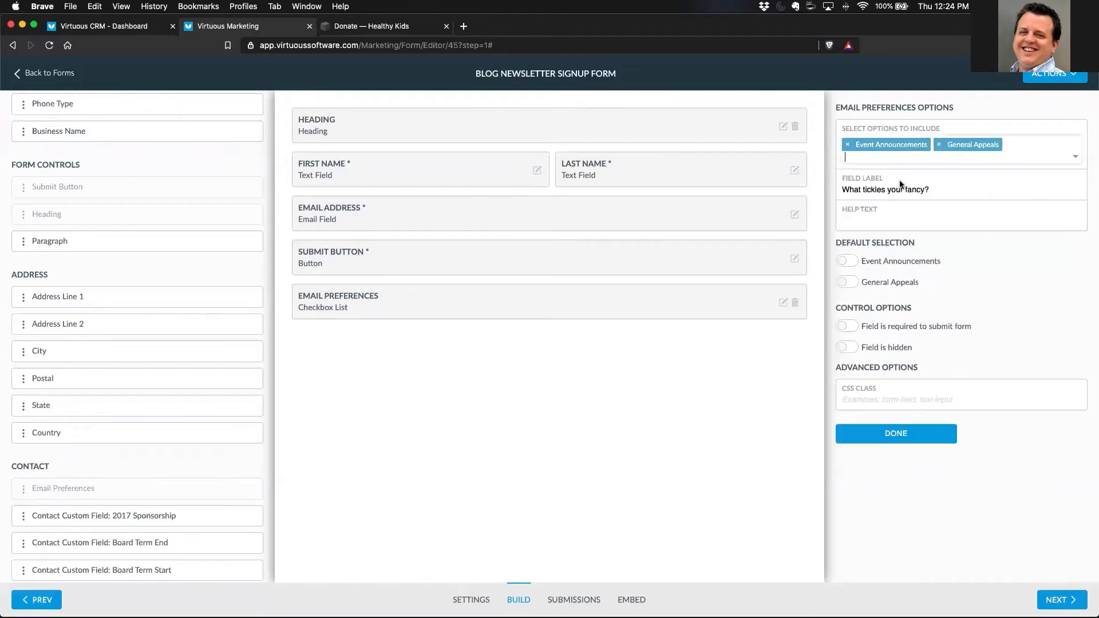
pyautogui.click(905, 156)
pyautogui.click(902, 213)
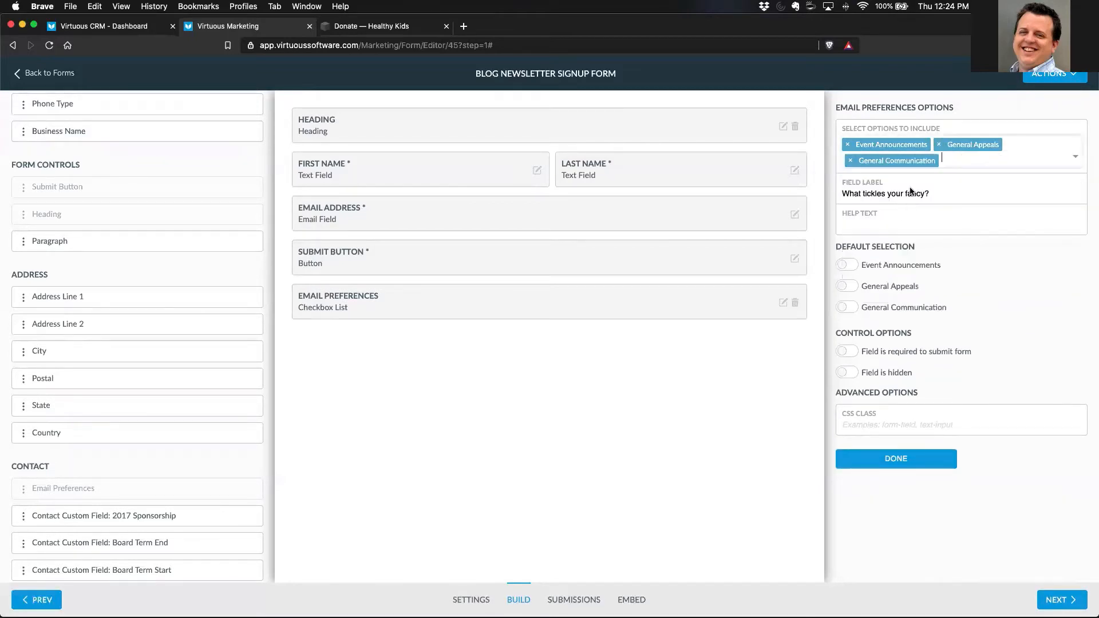
# - Add Newsletter, Project Impact Updates and Volunteer Updates to the Email Preferences options and finish editing the field
pyautogui.click(949, 160)
pyautogui.scroll(-2, 893, 241)
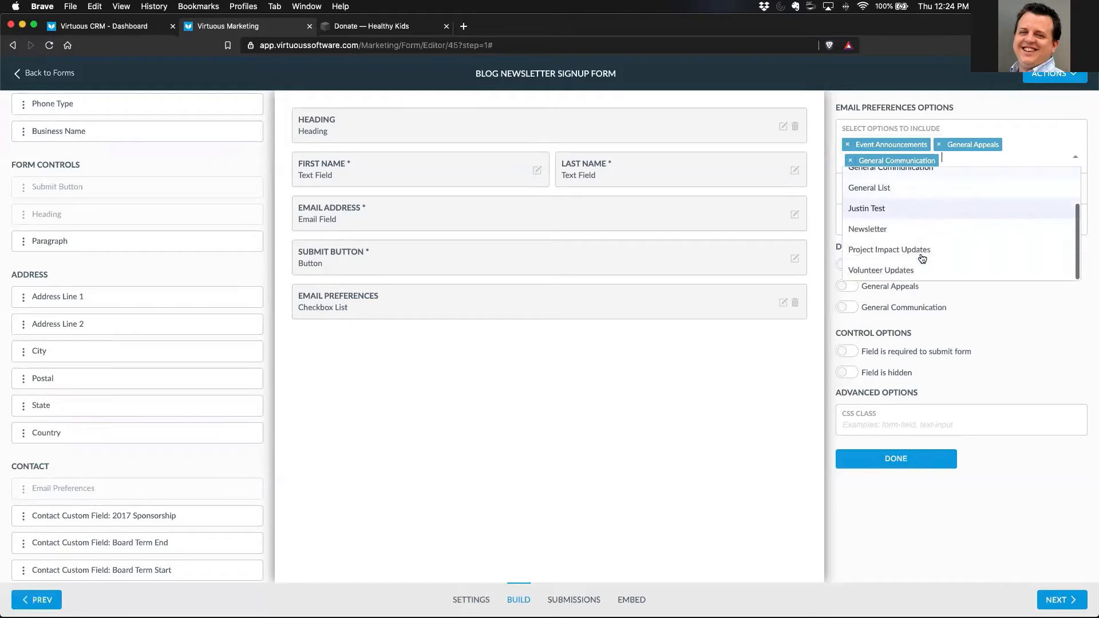
pyautogui.click(883, 229)
pyautogui.click(917, 178)
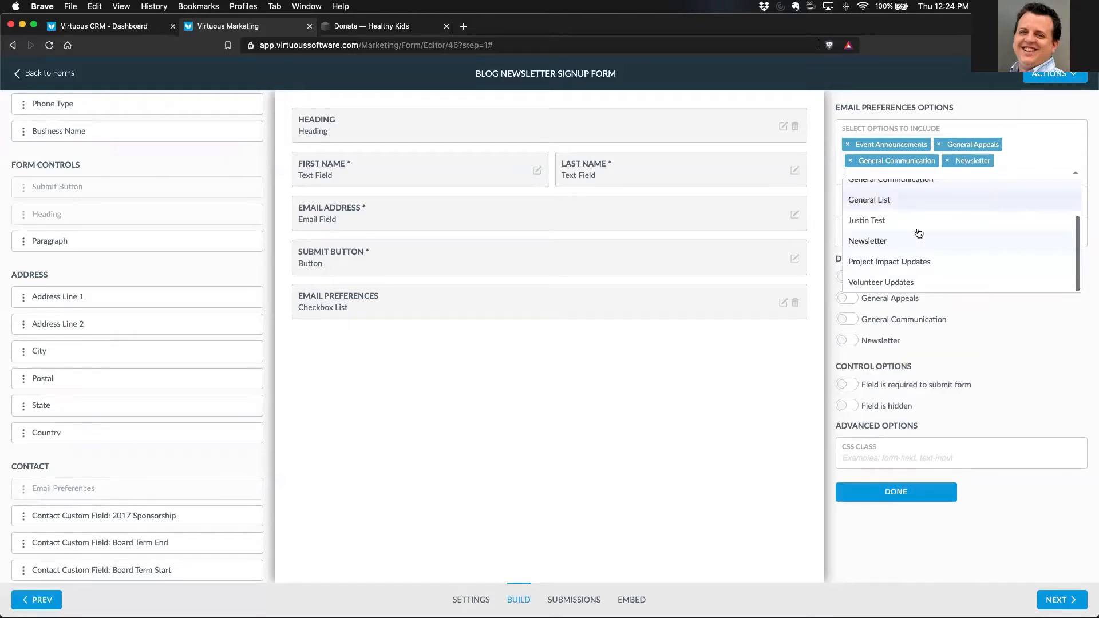
pyautogui.click(907, 264)
pyautogui.click(956, 176)
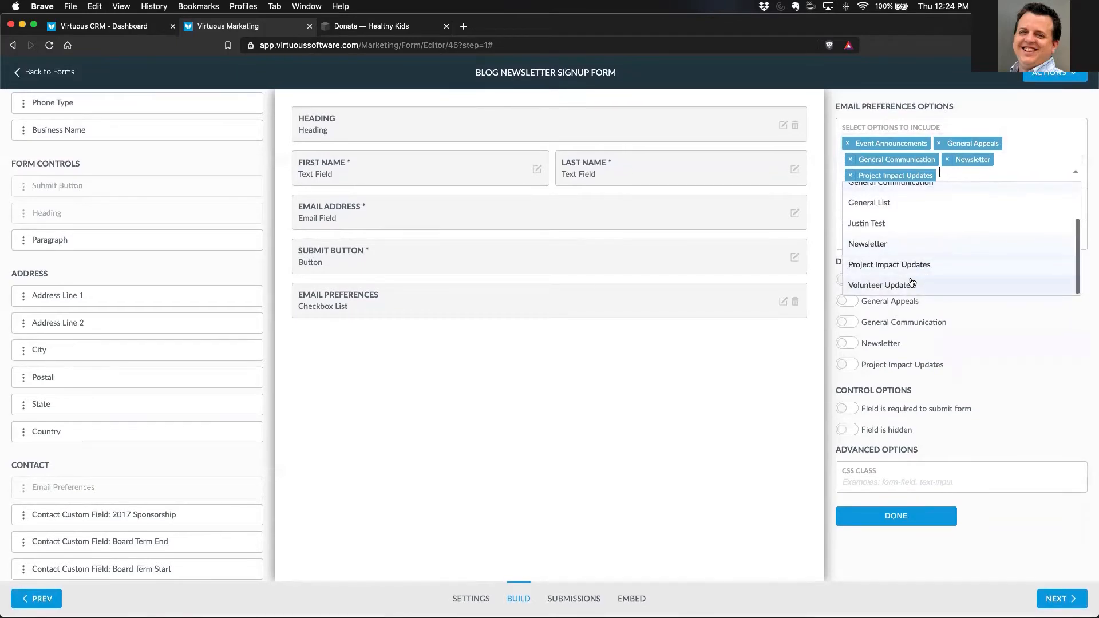
pyautogui.click(929, 285)
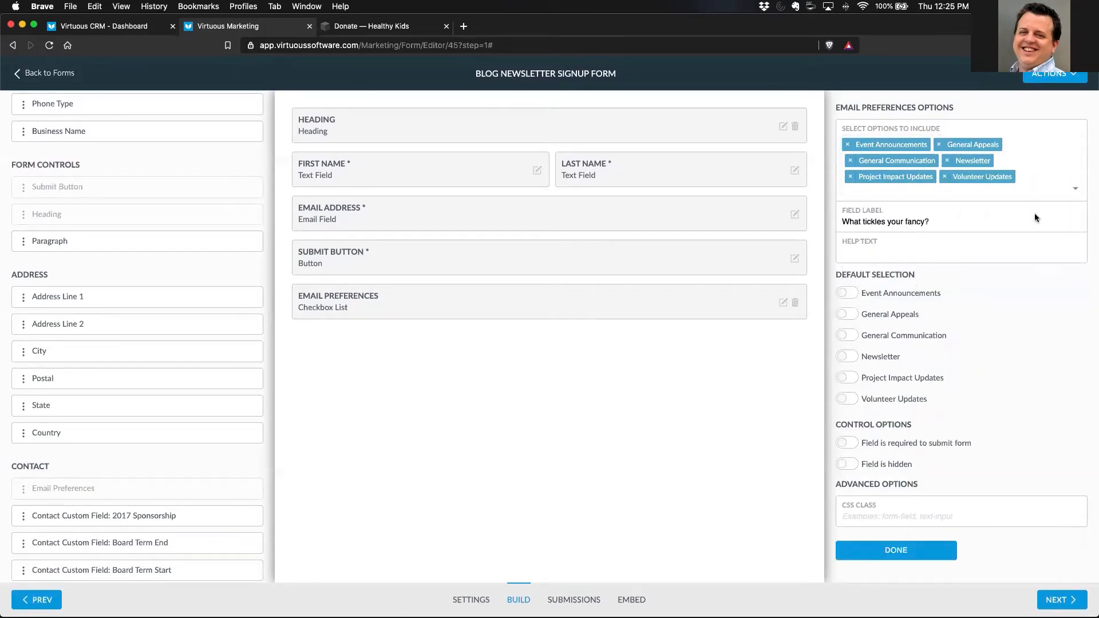
pyautogui.click(891, 553)
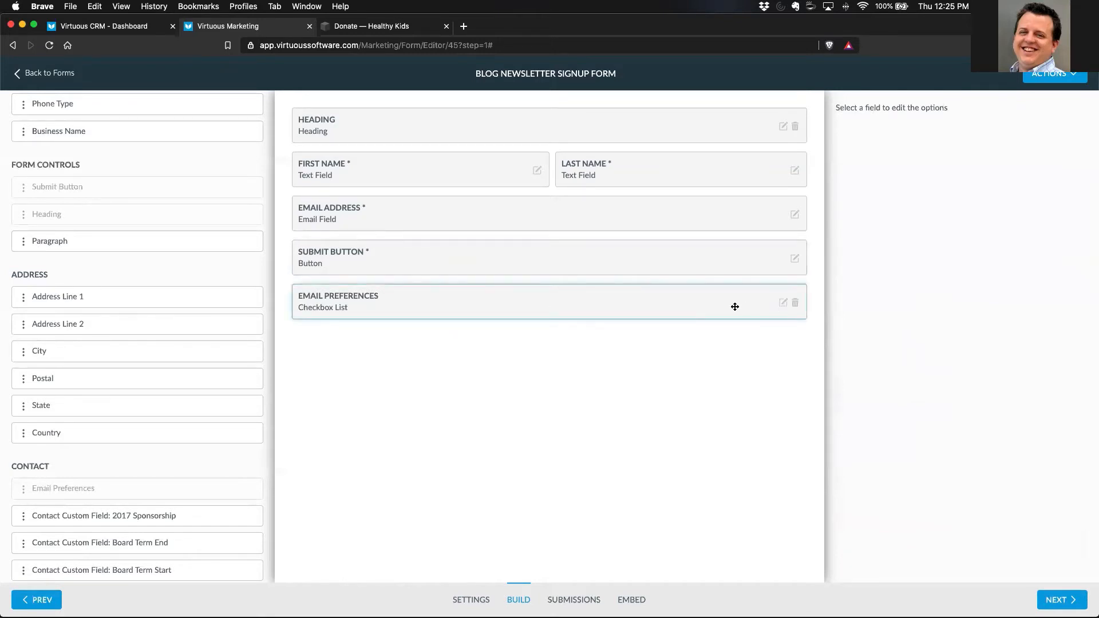
# - Move the Email Preferences field above the submit button, preview the form, and close the preview
pyautogui.moveTo(485, 309); pyautogui.dragTo(477, 255)
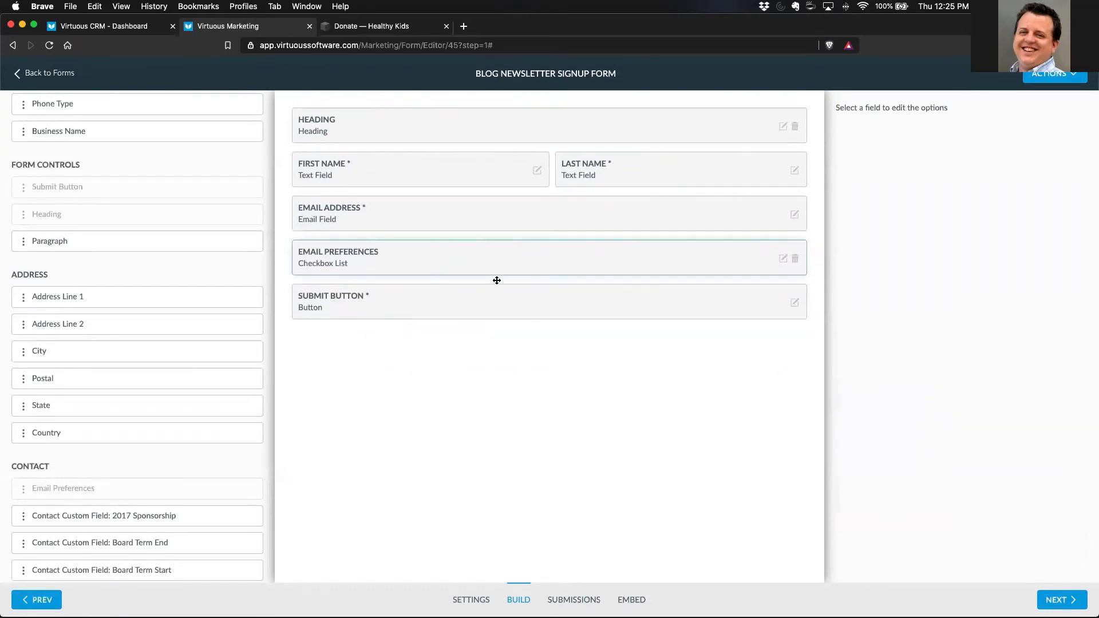
pyautogui.click(1063, 77)
pyautogui.click(1063, 136)
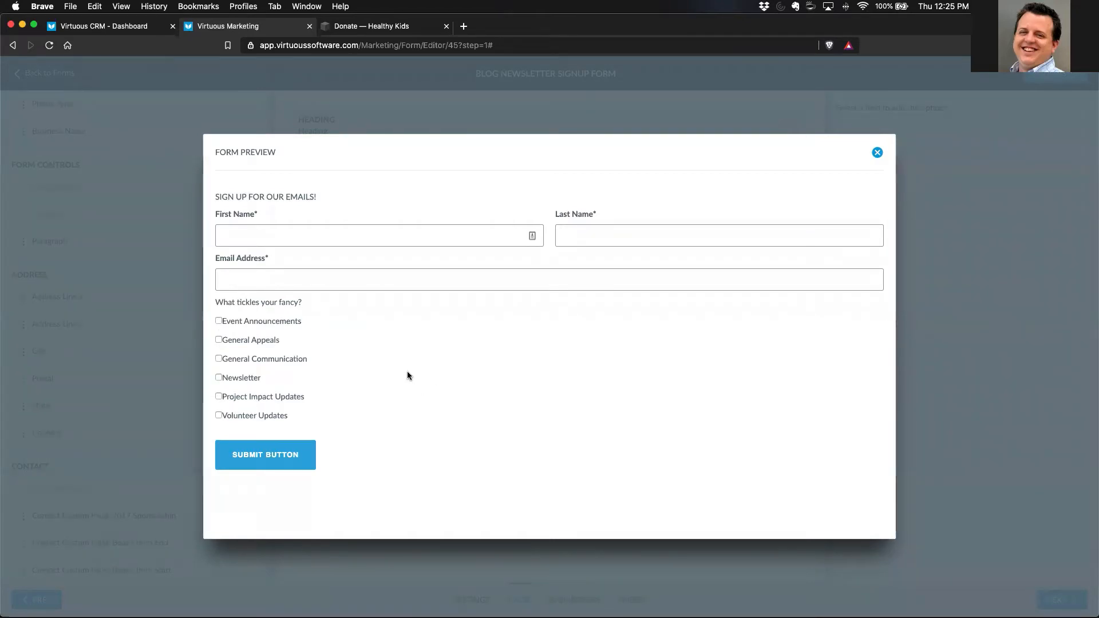
pyautogui.click(877, 152)
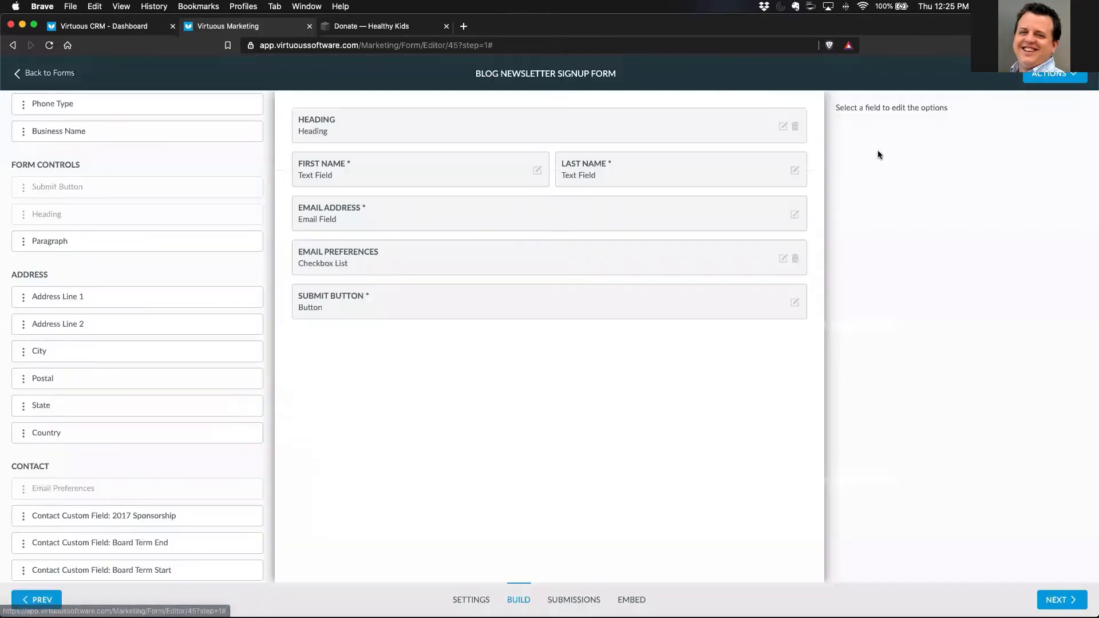
# - Select all six Email Preferences options by default, from Event Announcements to Volunteer Updates, hide the field, and finish editing it
pyautogui.click(783, 258)
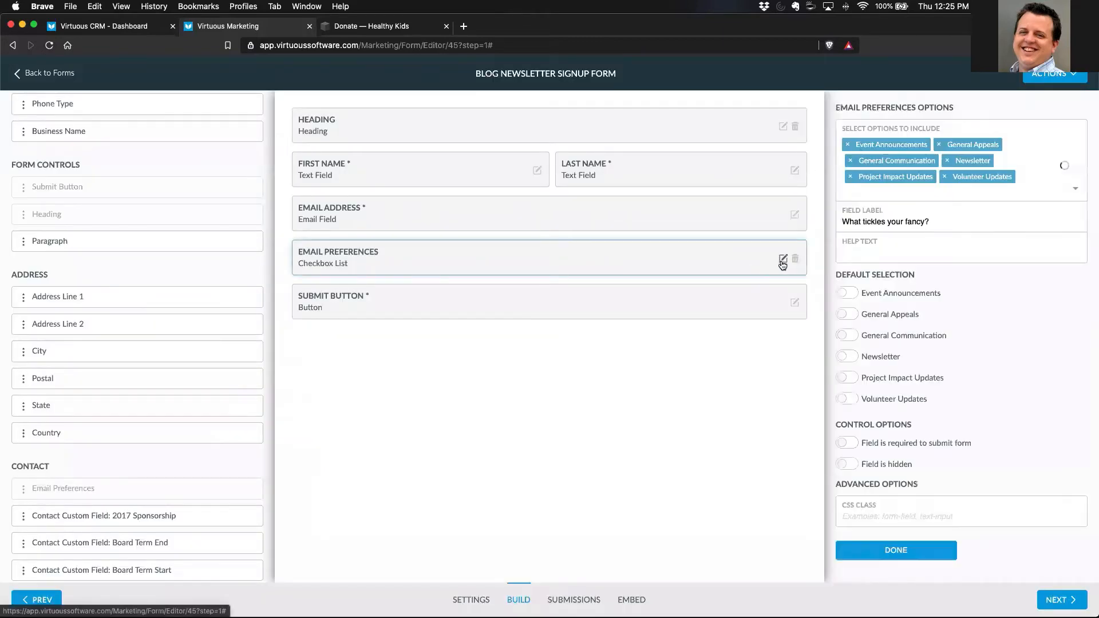
pyautogui.click(847, 356)
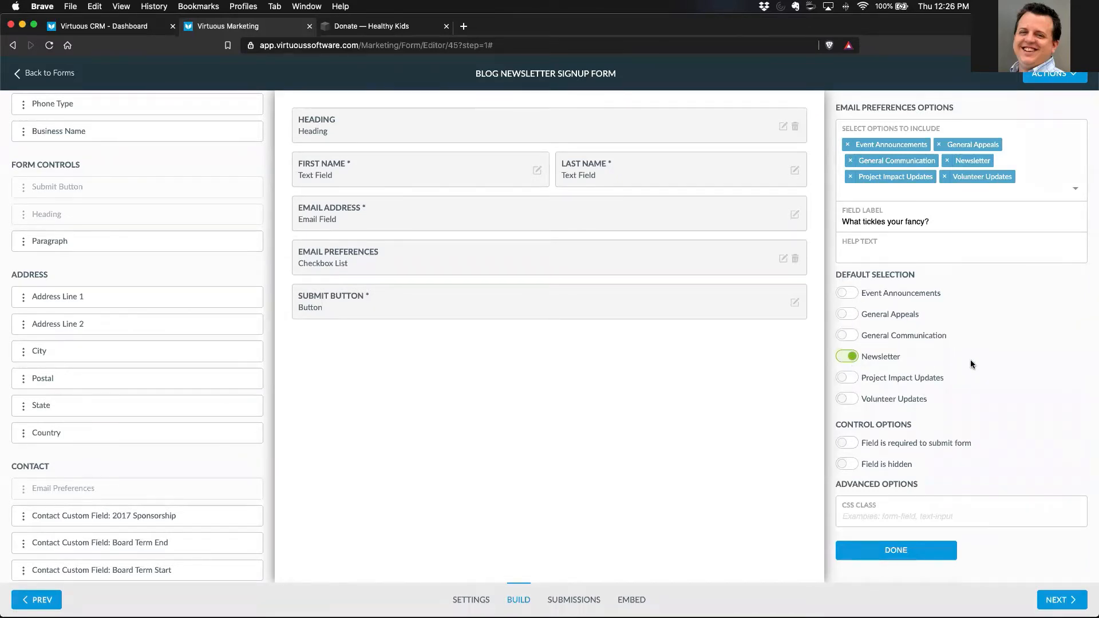
pyautogui.click(848, 293)
pyautogui.click(846, 314)
pyautogui.click(847, 336)
pyautogui.click(847, 377)
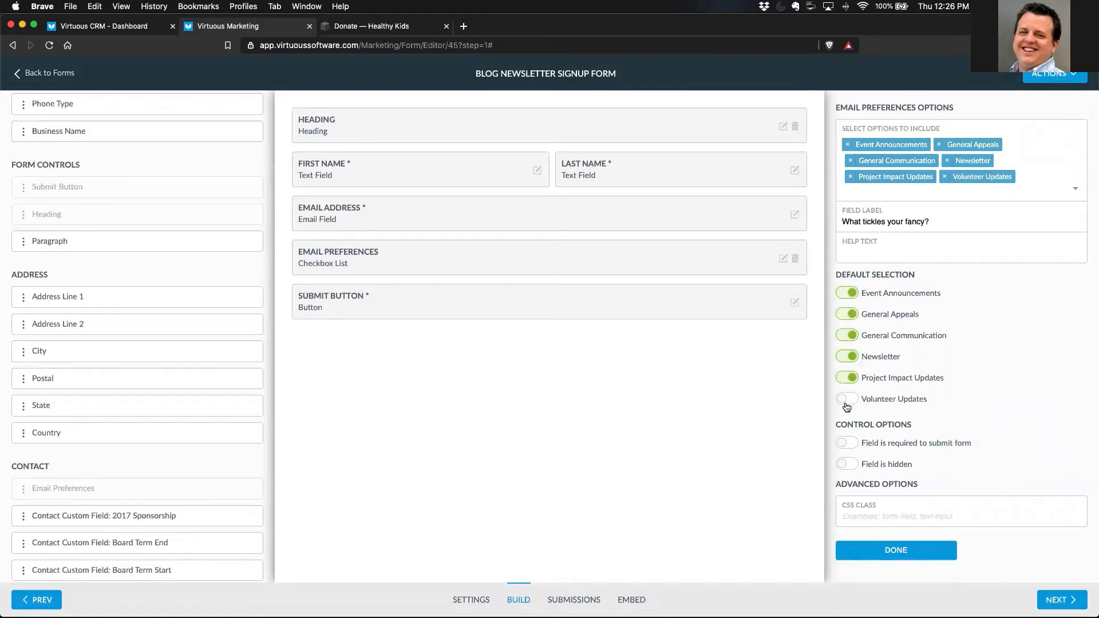
pyautogui.click(847, 403)
pyautogui.click(846, 465)
pyautogui.click(916, 552)
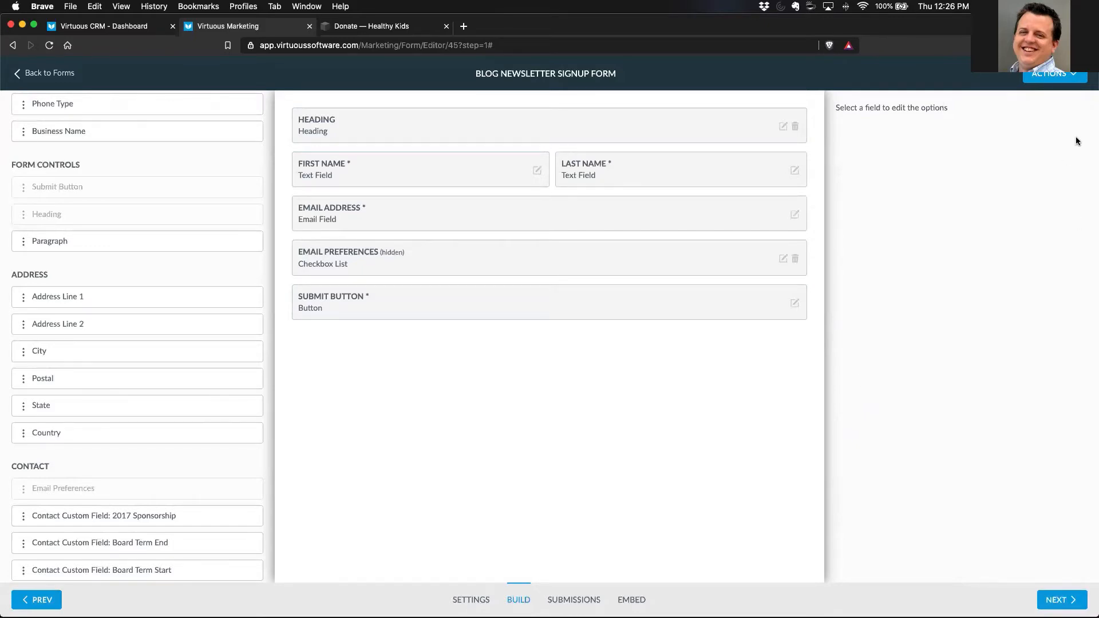
# - Preview the form, close the preview, and save the form without publishing it
pyautogui.click(1065, 79)
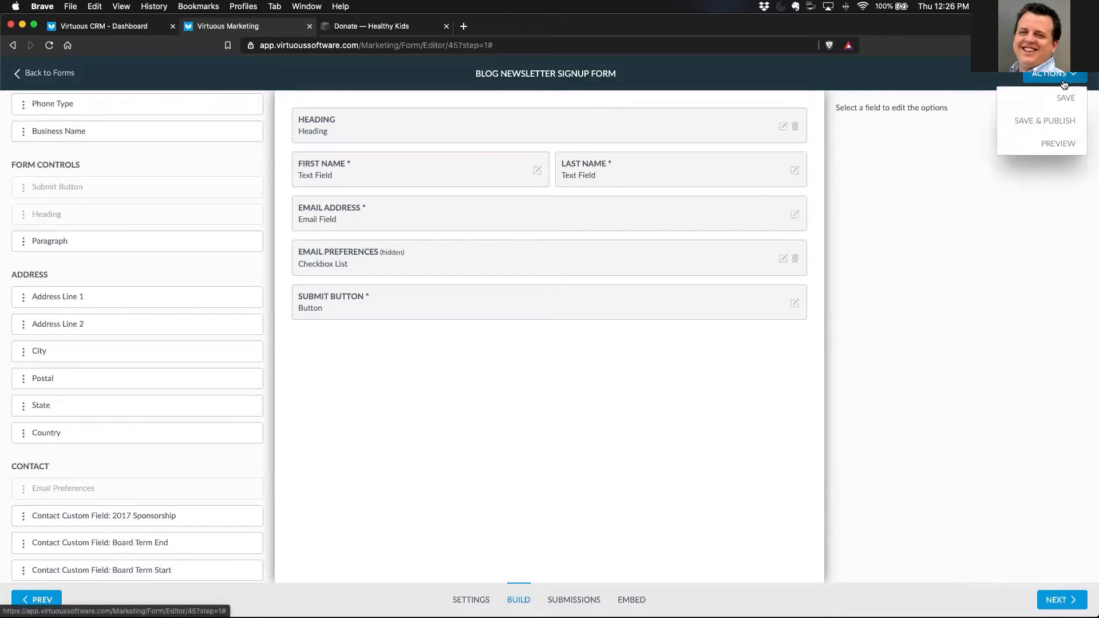
pyautogui.click(1059, 143)
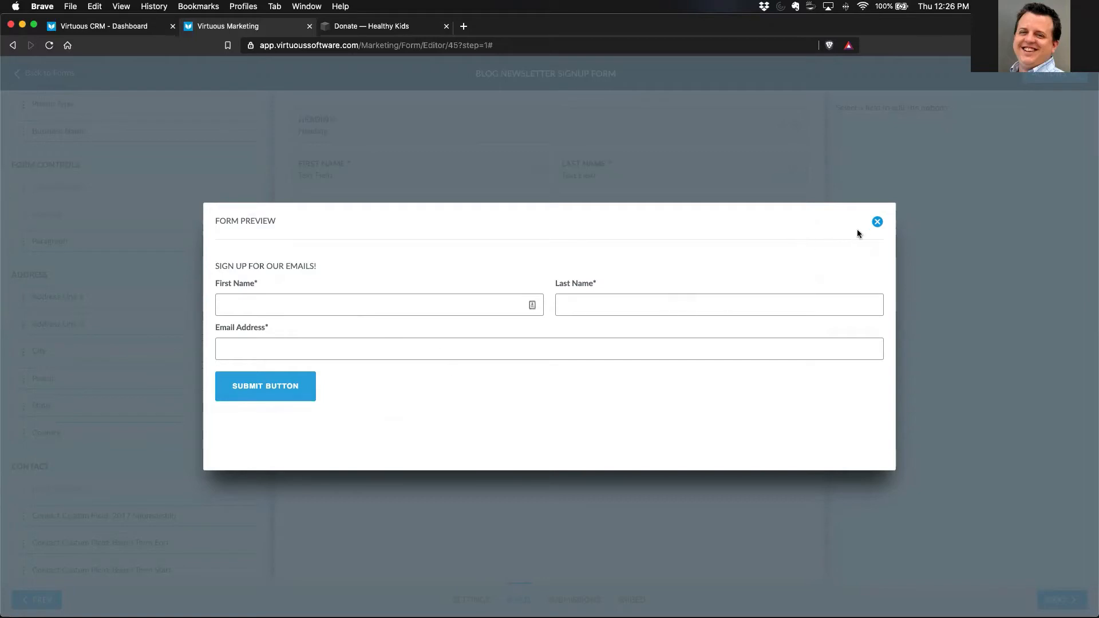
pyautogui.click(877, 223)
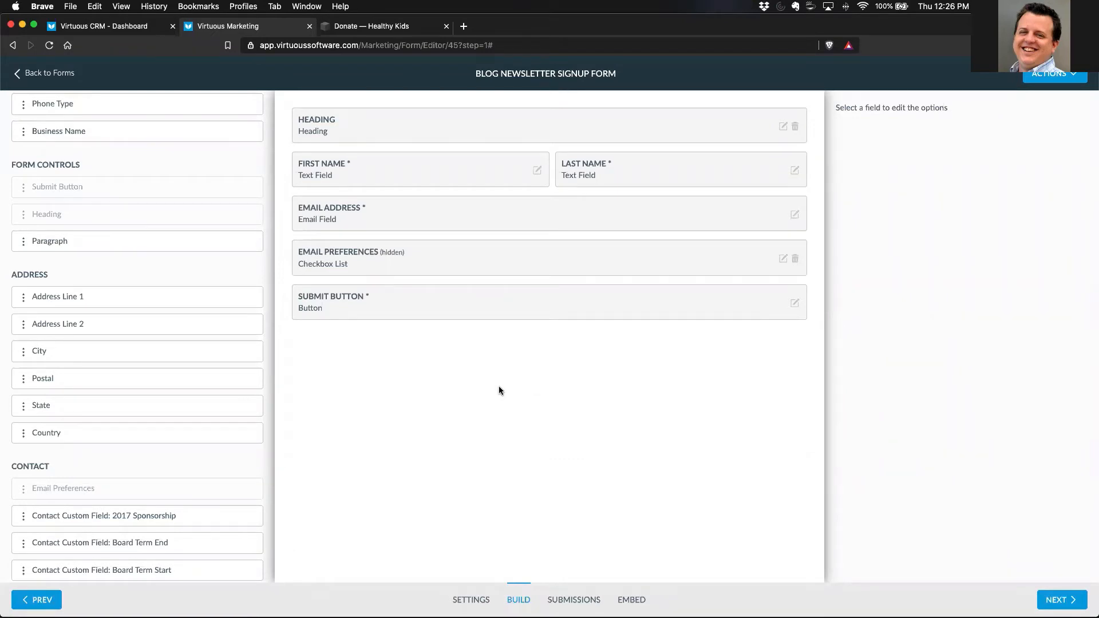
pyautogui.click(1052, 75)
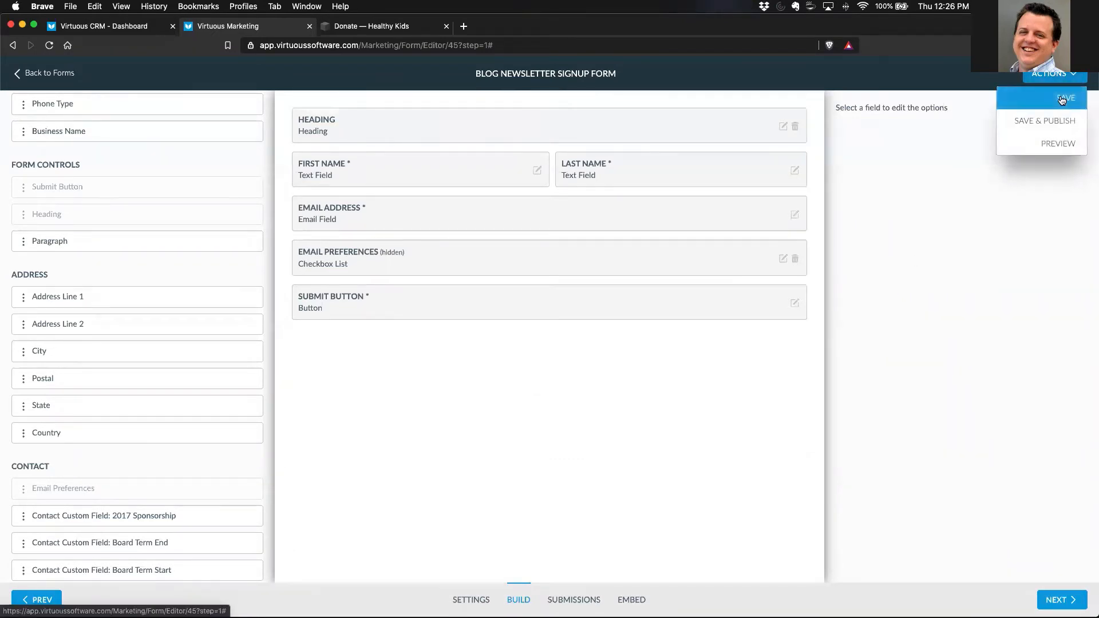
pyautogui.click(1062, 100)
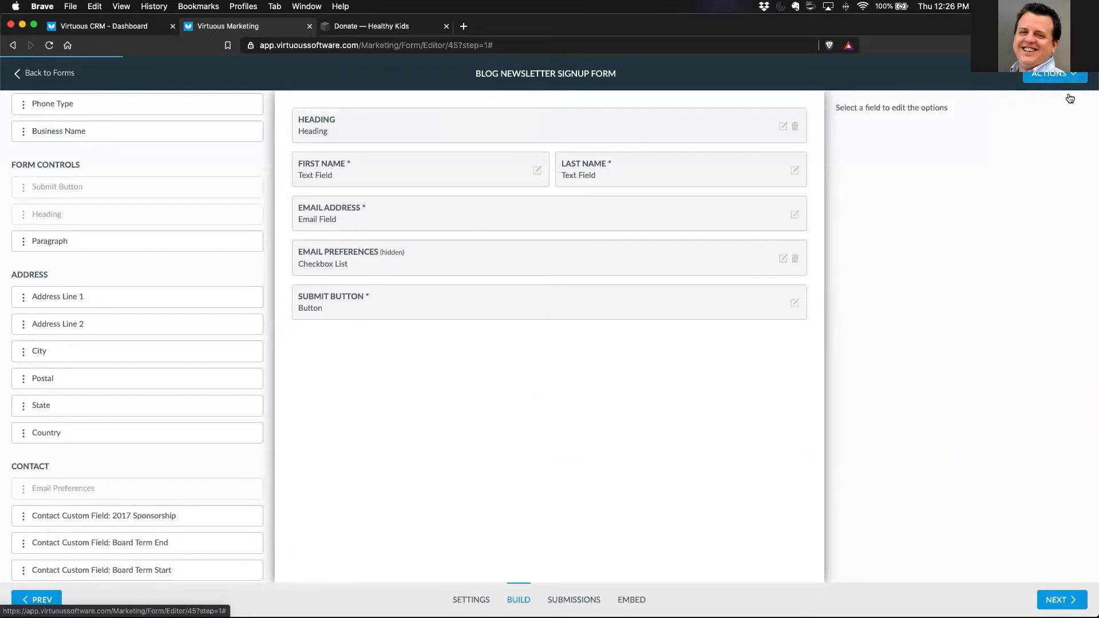
# - Return to the forms list and reopen Blog Newsletter Signup Form for editing at the build stage
pyautogui.click(35, 73)
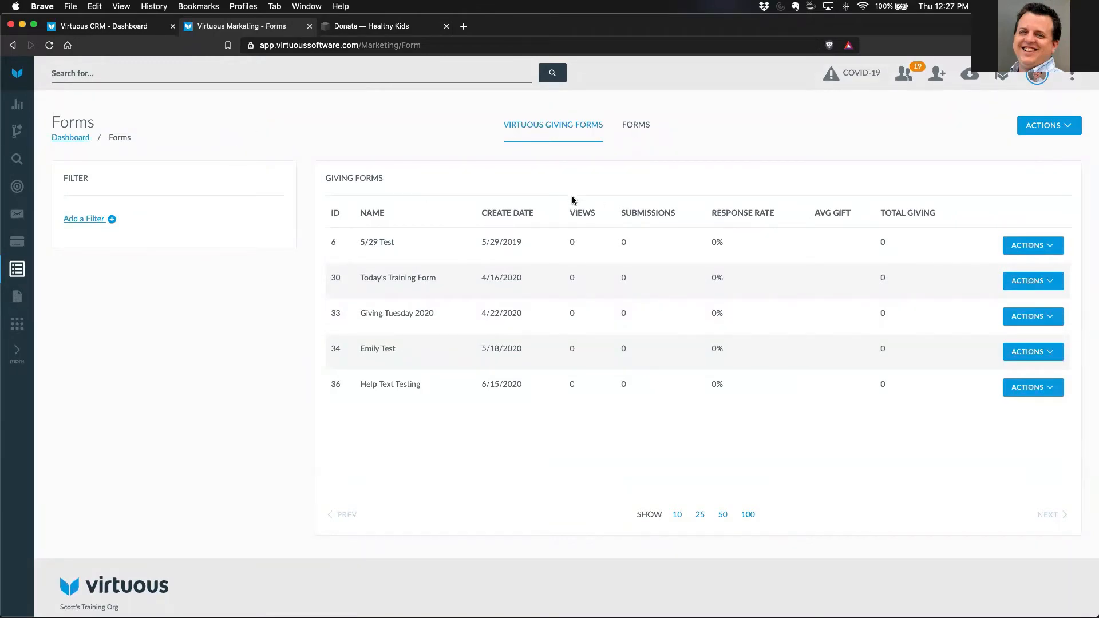
pyautogui.click(639, 131)
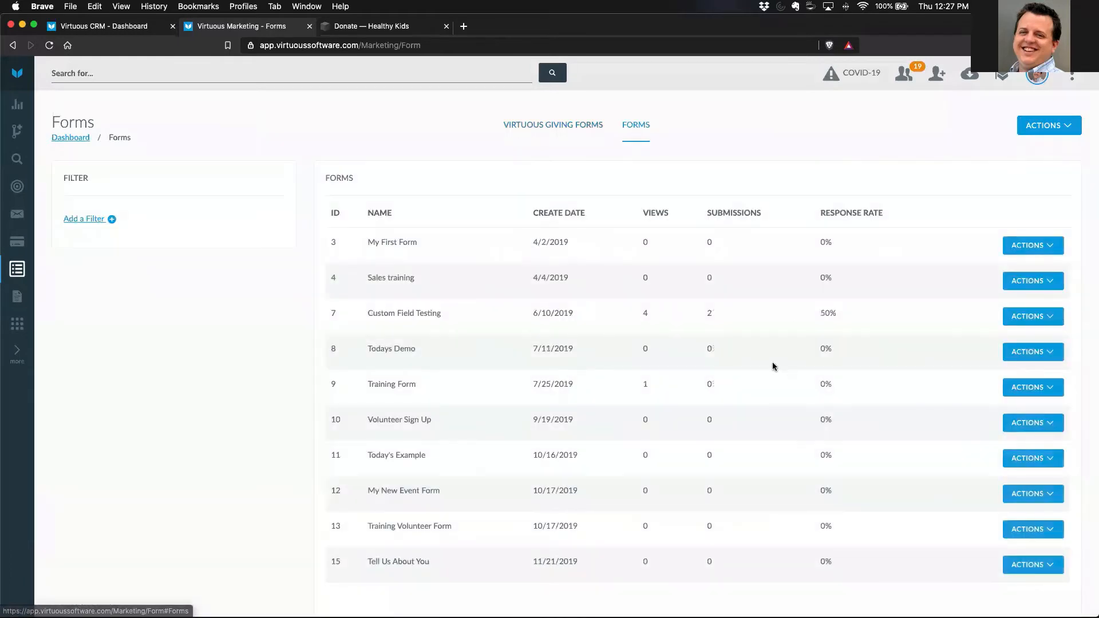
pyautogui.scroll(-3, 773, 365)
pyautogui.click(1045, 506)
pyautogui.click(1046, 503)
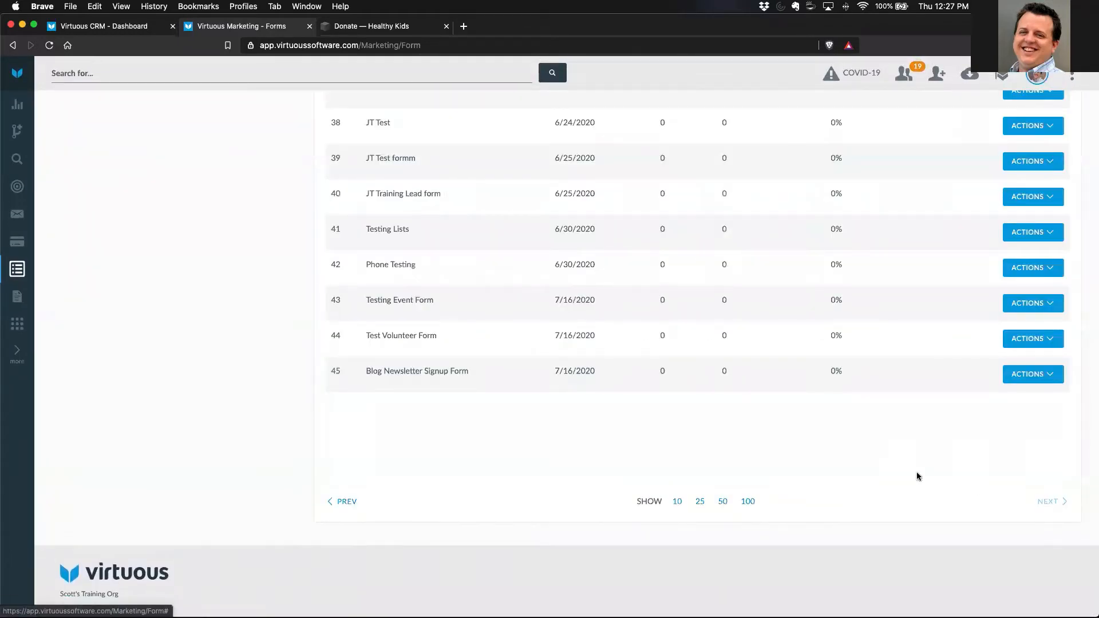
pyautogui.click(1045, 376)
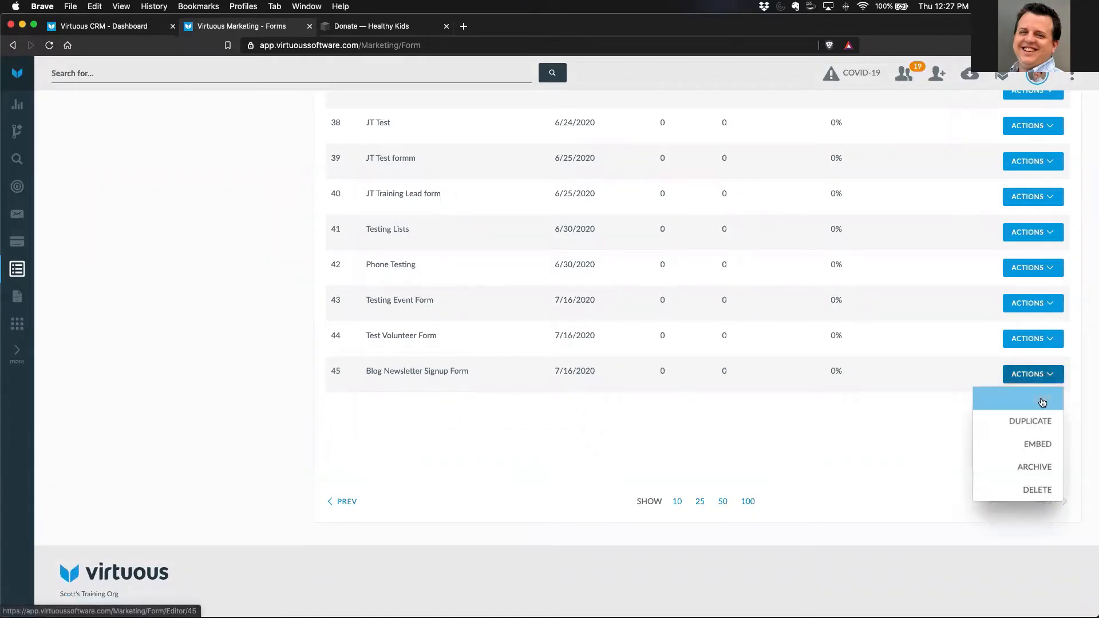
pyautogui.click(1041, 394)
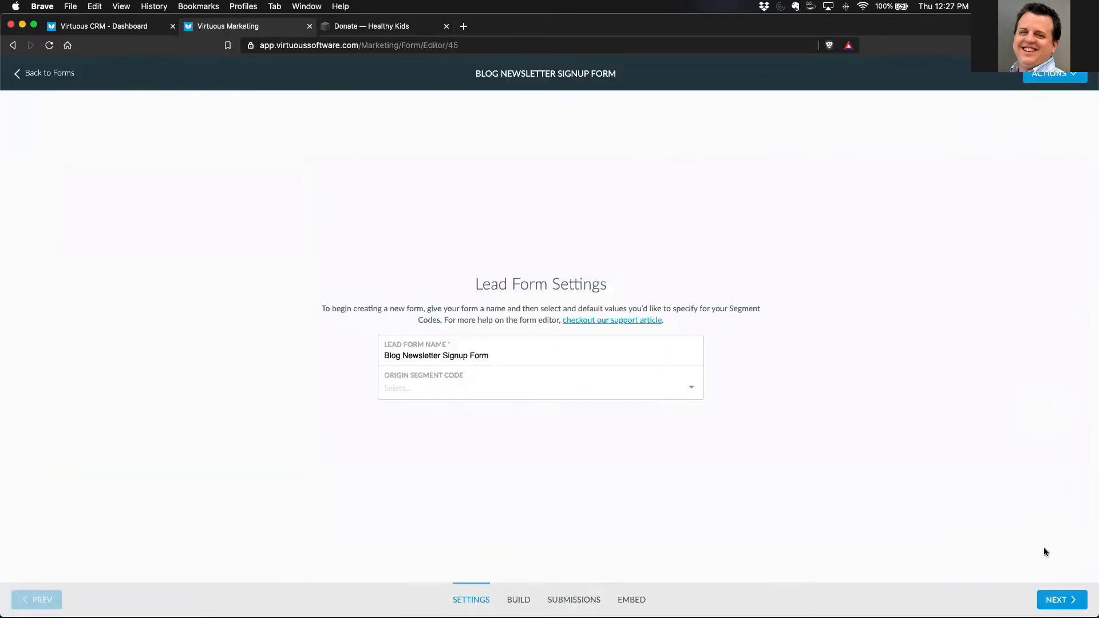
pyautogui.click(1054, 599)
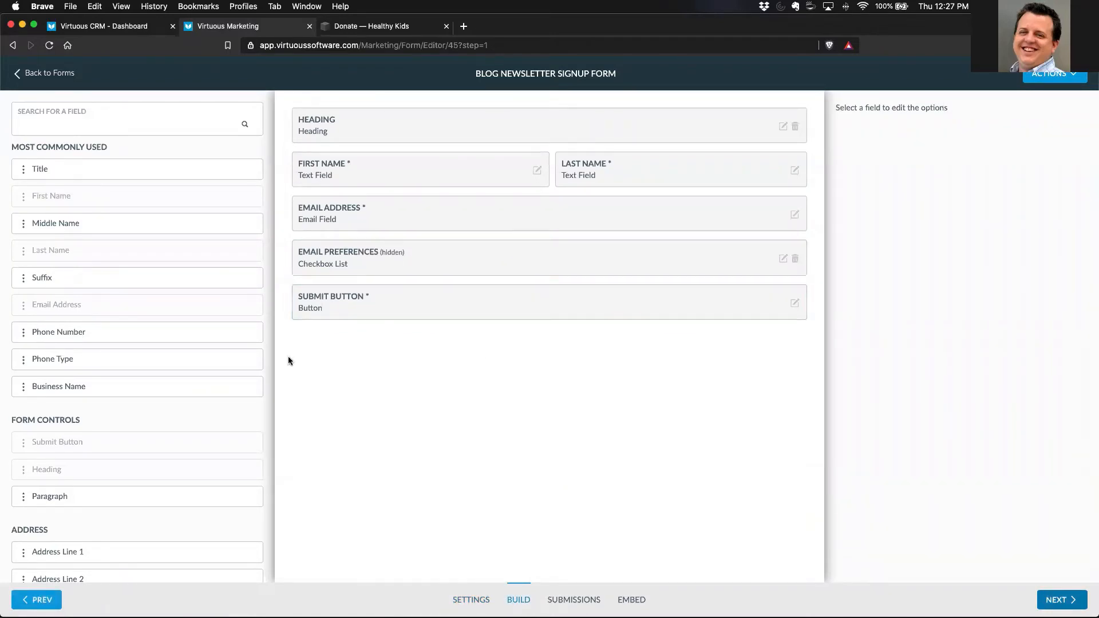
# - Add the Volunteer individual custom field to the form below the submit button
pyautogui.scroll(-10, 193, 358)
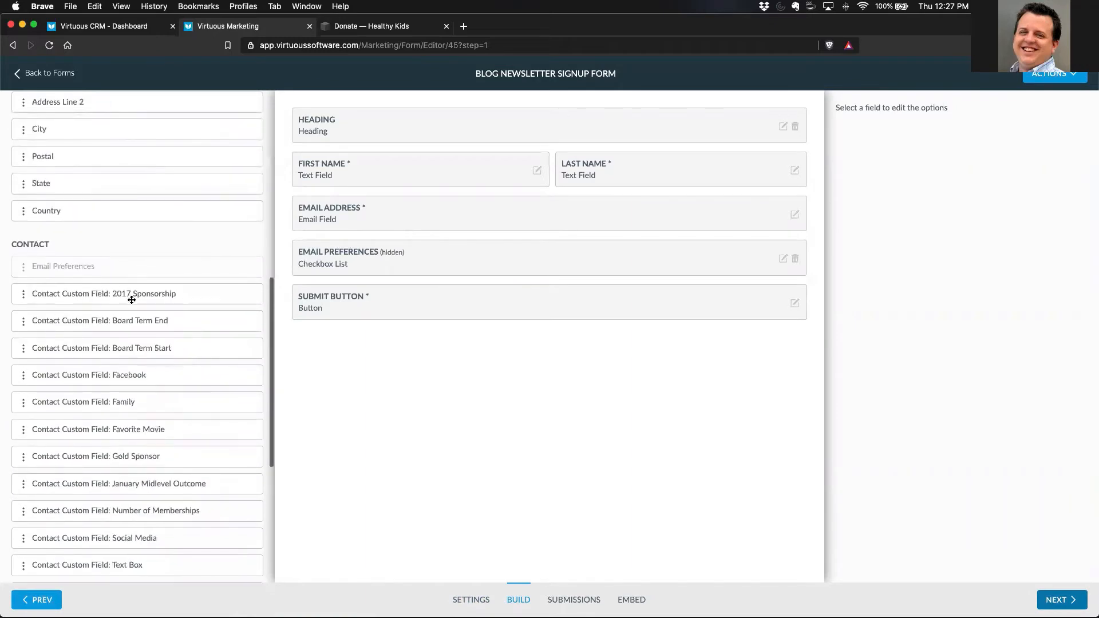
pyautogui.scroll(-6, 210, 480)
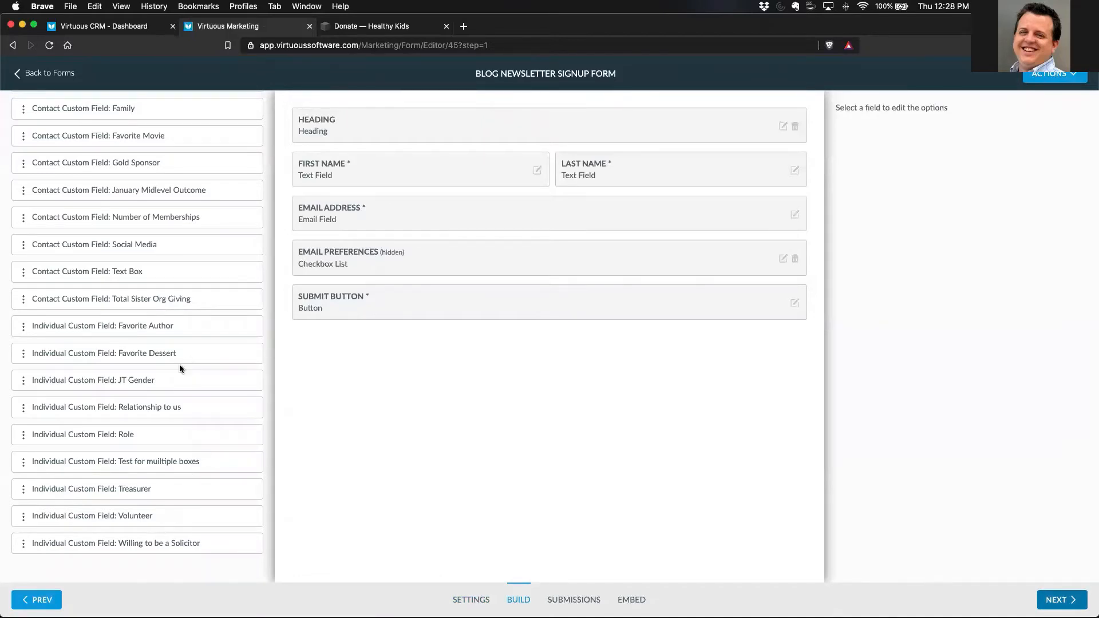
pyautogui.scroll(5, 191, 356)
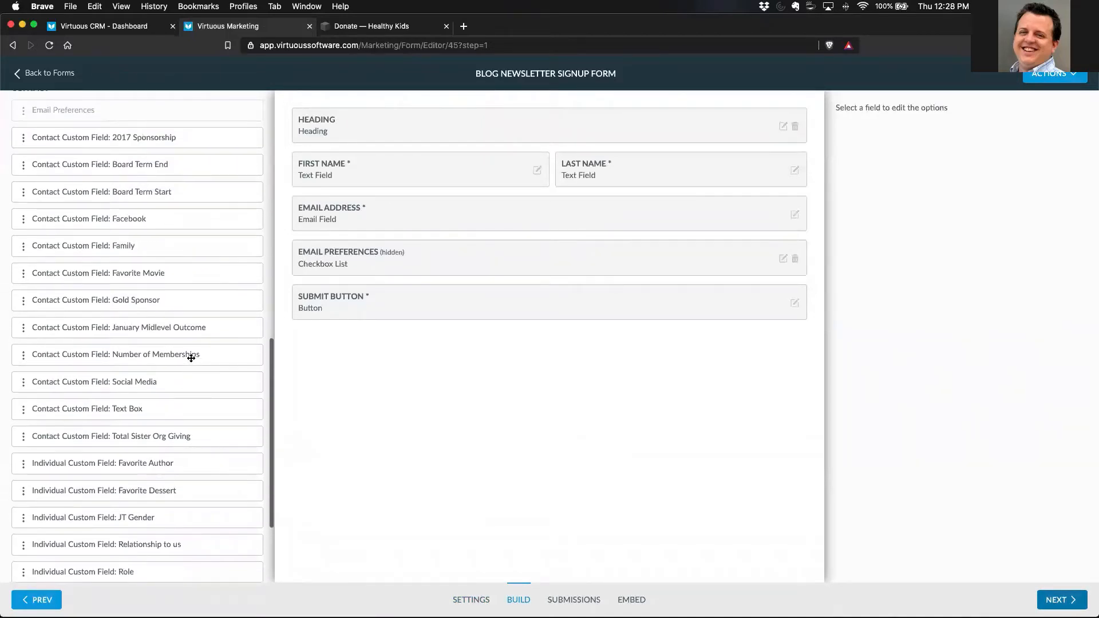
pyautogui.scroll(5, 192, 358)
pyautogui.scroll(-10, 192, 358)
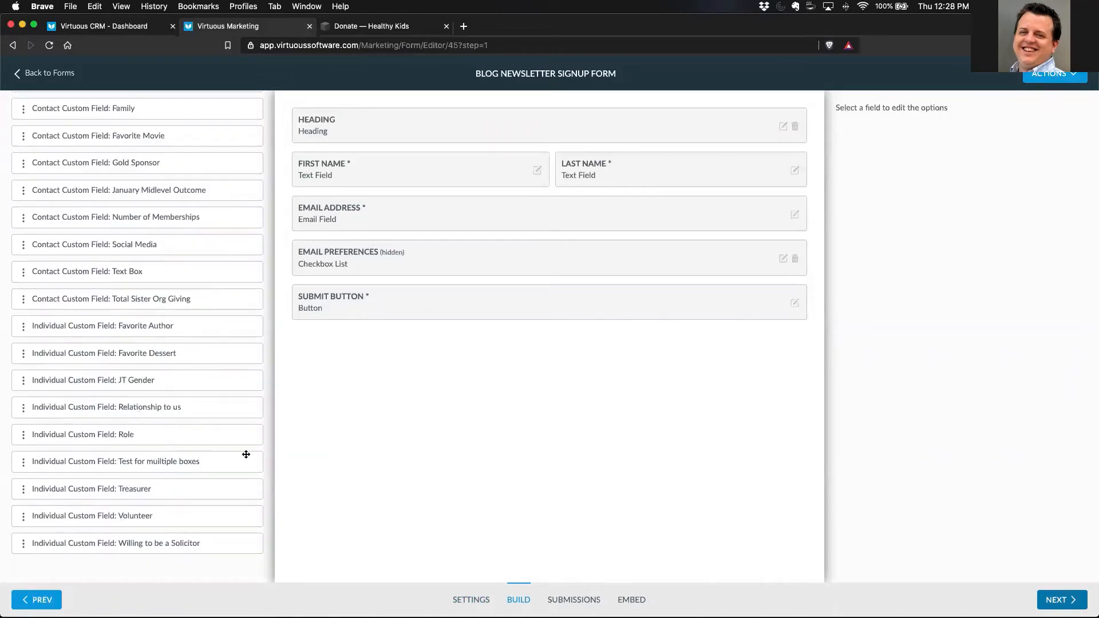
pyautogui.moveTo(23, 516); pyautogui.dragTo(352, 356)
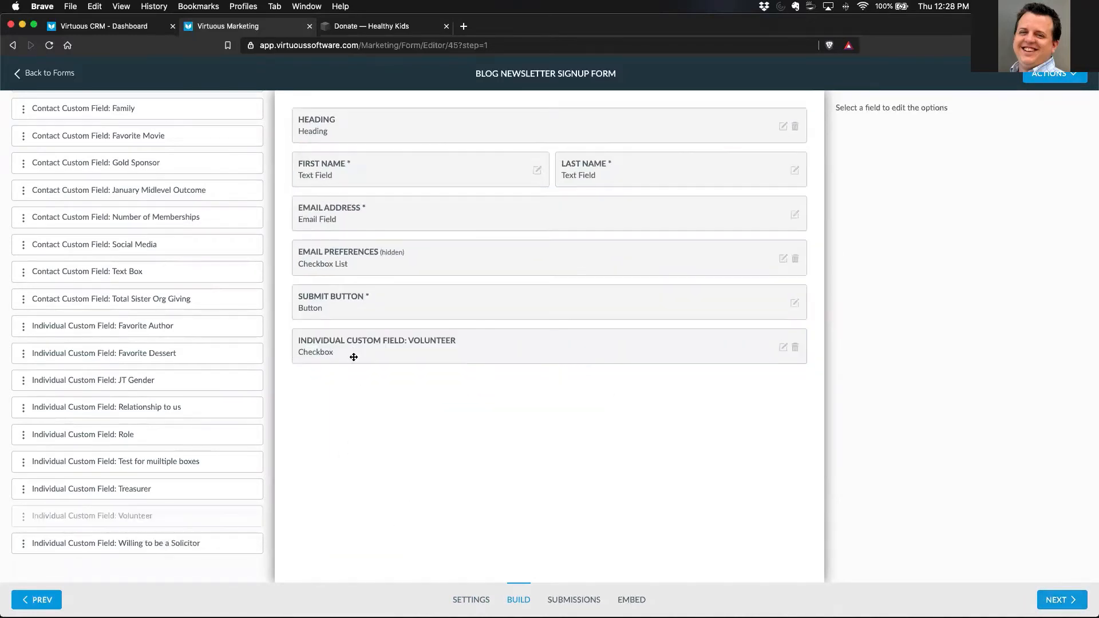
# - Set the Volunteer field as checked by default and hidden, and finish editing it
pyautogui.click(780, 349)
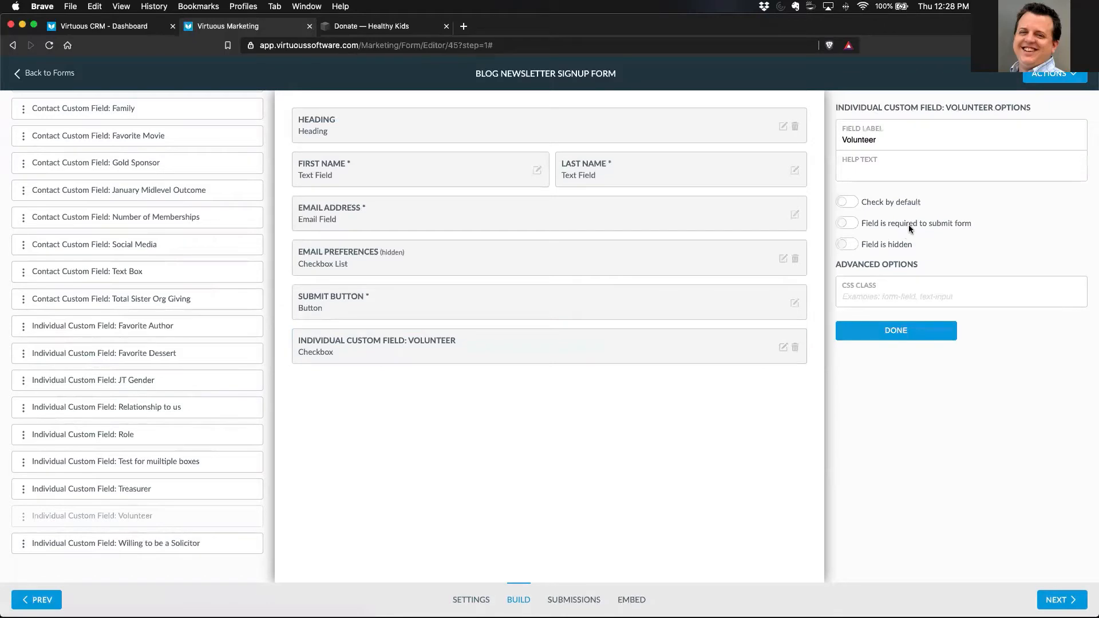
pyautogui.click(847, 202)
pyautogui.click(845, 245)
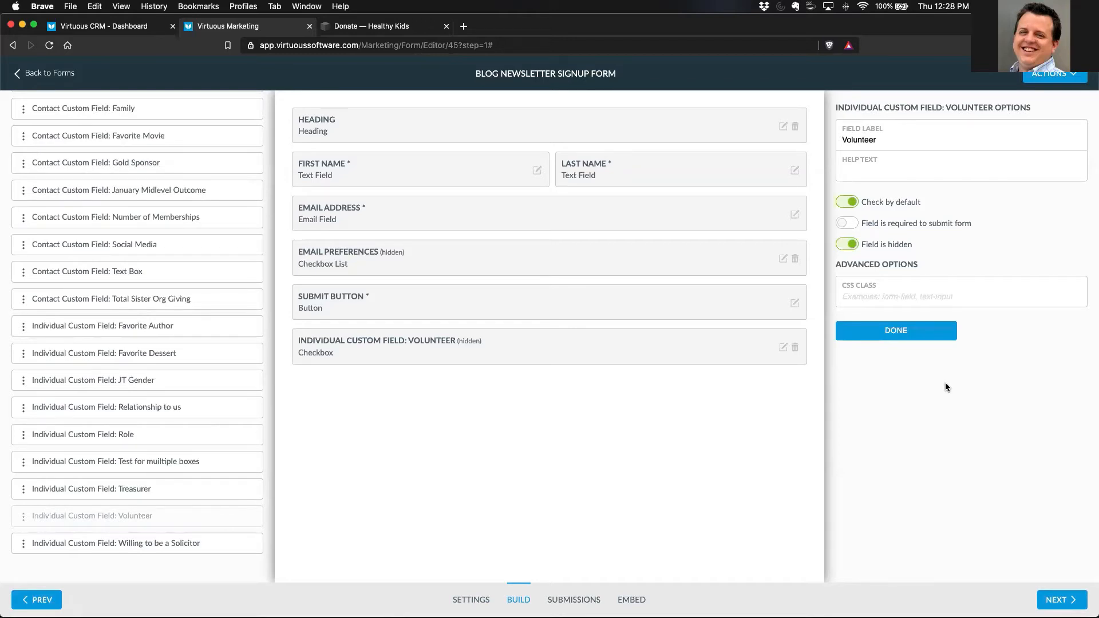
pyautogui.click(915, 332)
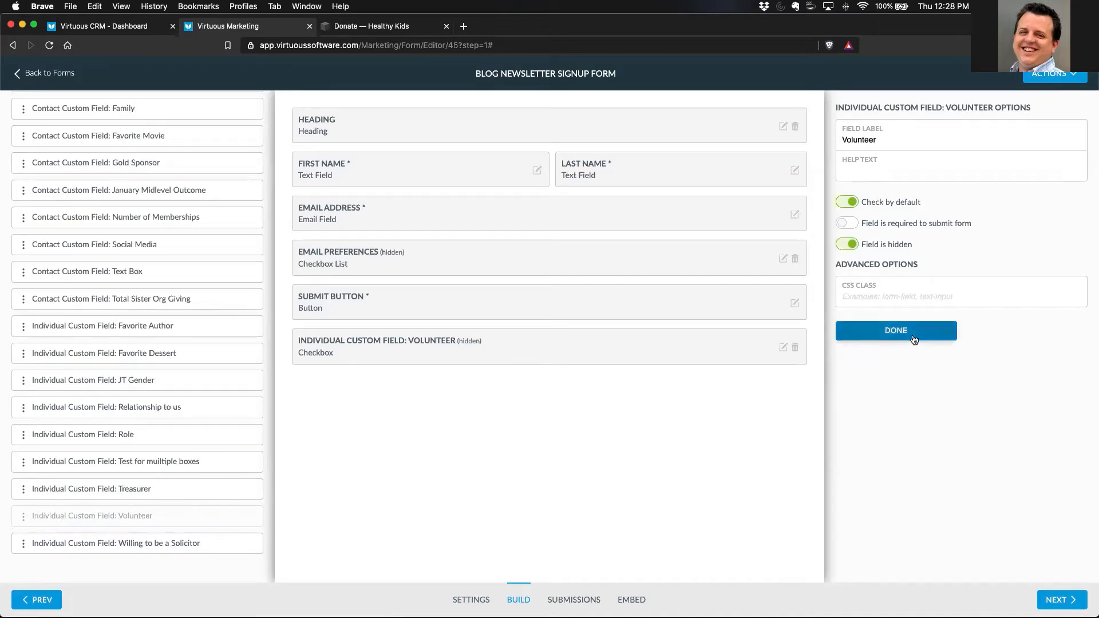
# - Preview the form with the hidden Volunteer field, close the preview, and go back to the forms list
pyautogui.click(1052, 77)
pyautogui.click(1057, 145)
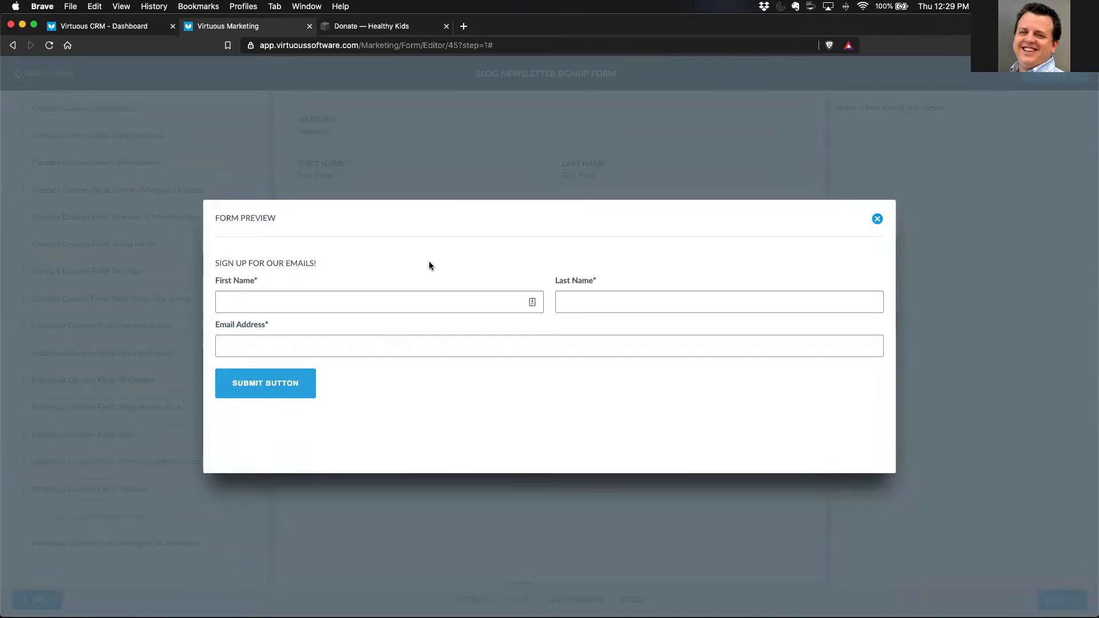
pyautogui.click(877, 219)
pyautogui.click(45, 74)
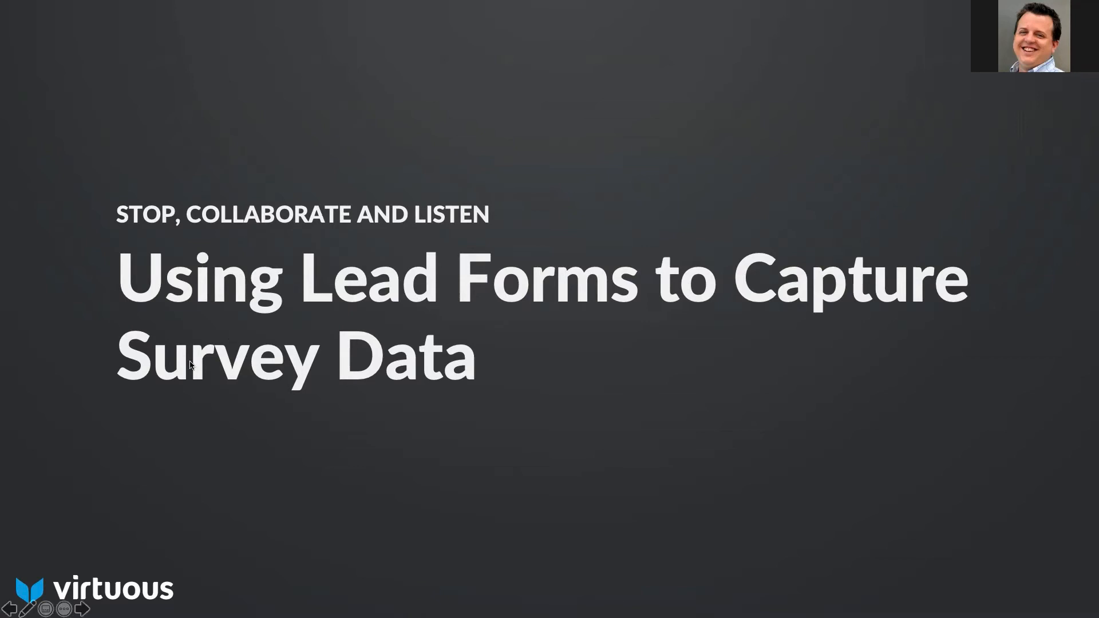
# - Switch from the slides to Virtuous CRM in the browser and open the management page for custom fields and collections
pyautogui.hotkey('ctrl', 'Up')
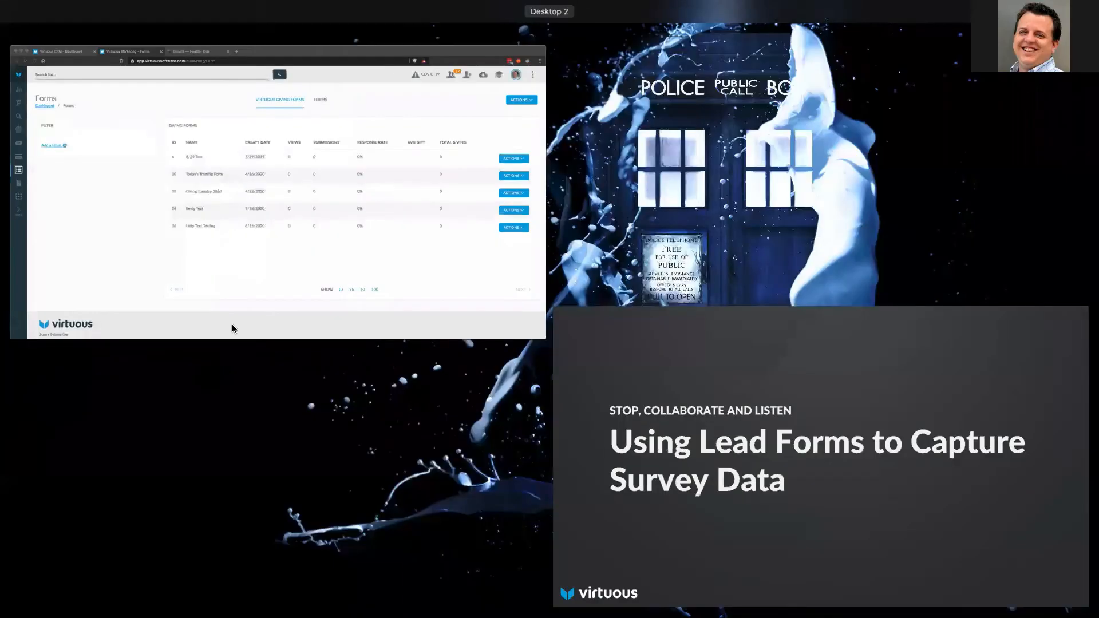
pyautogui.click(214, 296)
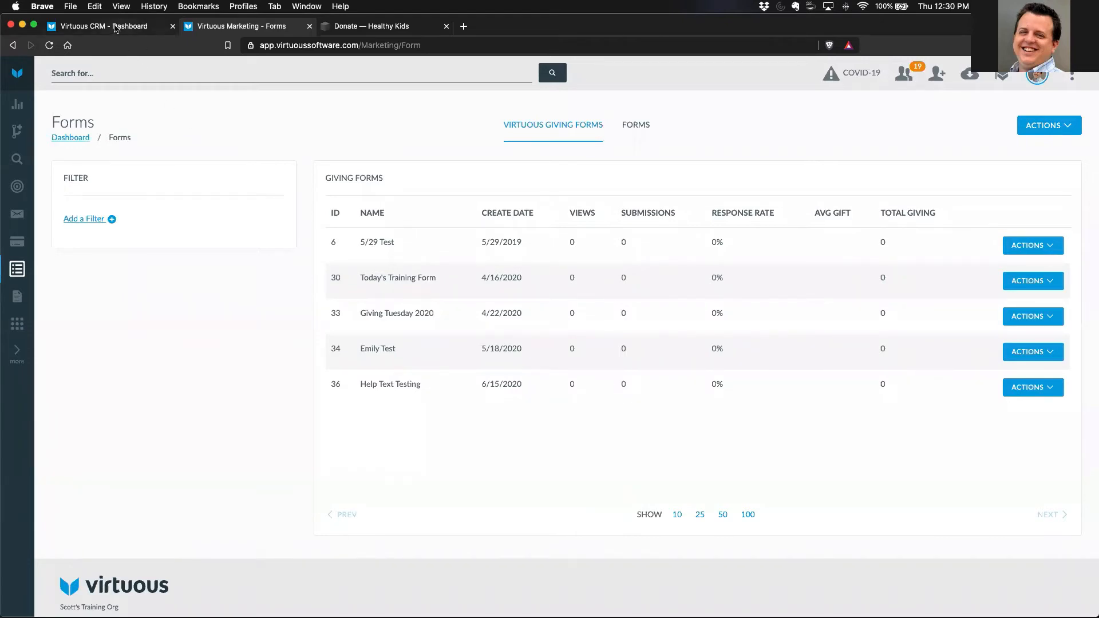
pyautogui.click(116, 28)
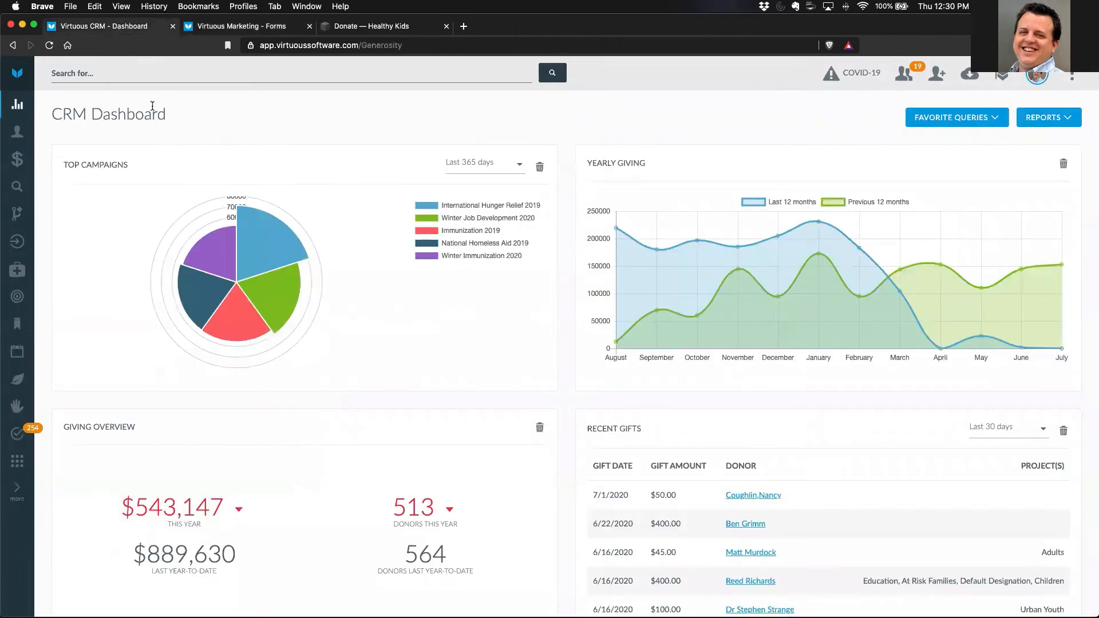
pyautogui.click(17, 462)
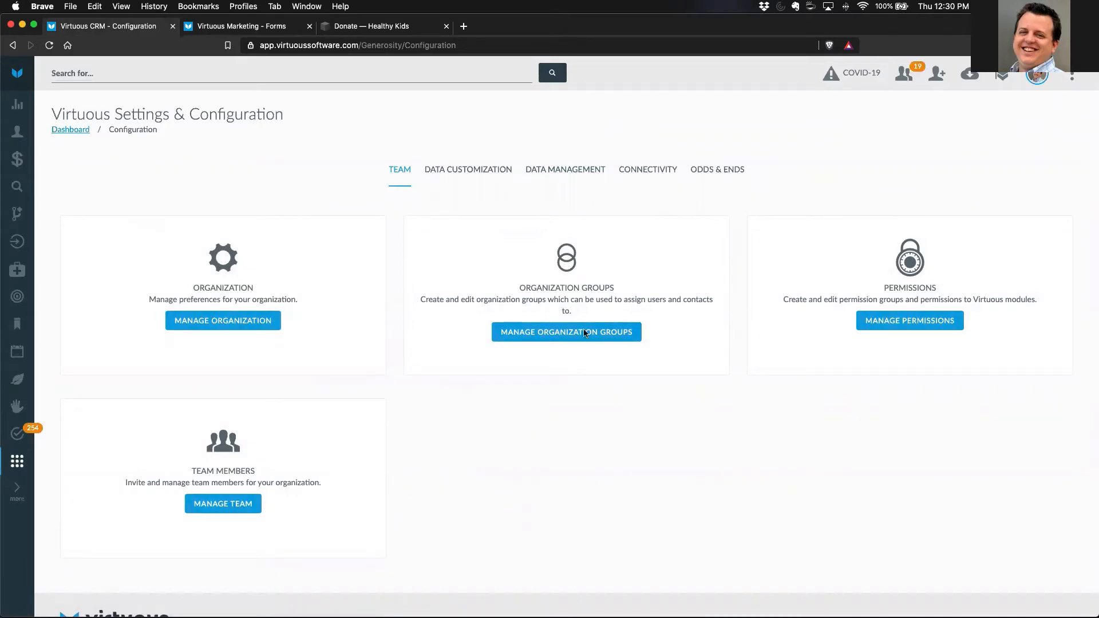
pyautogui.click(470, 171)
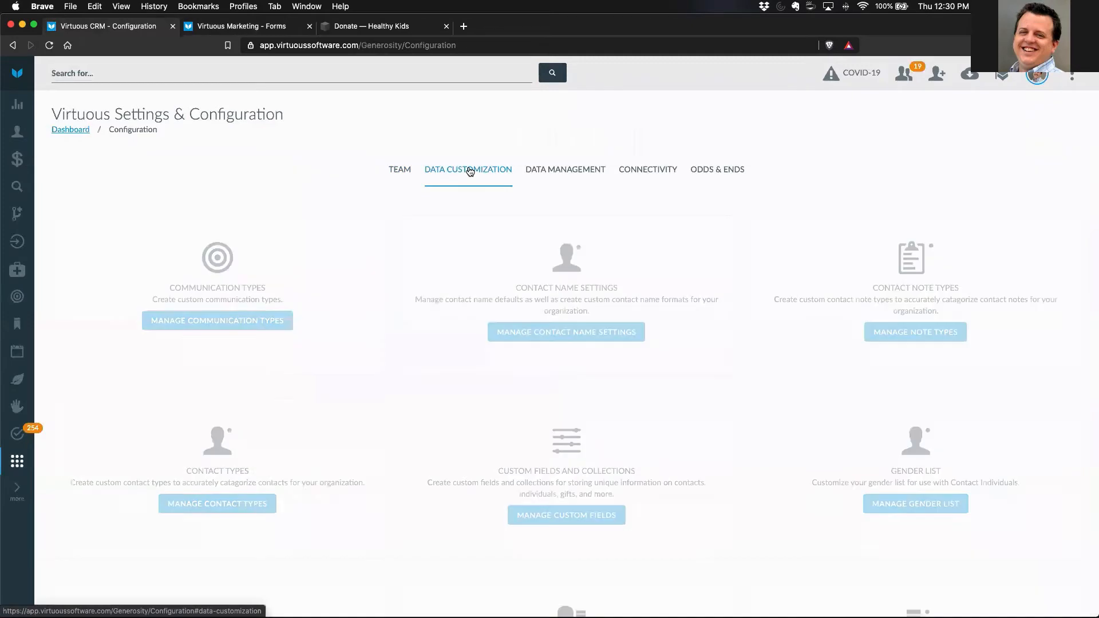
pyautogui.click(575, 517)
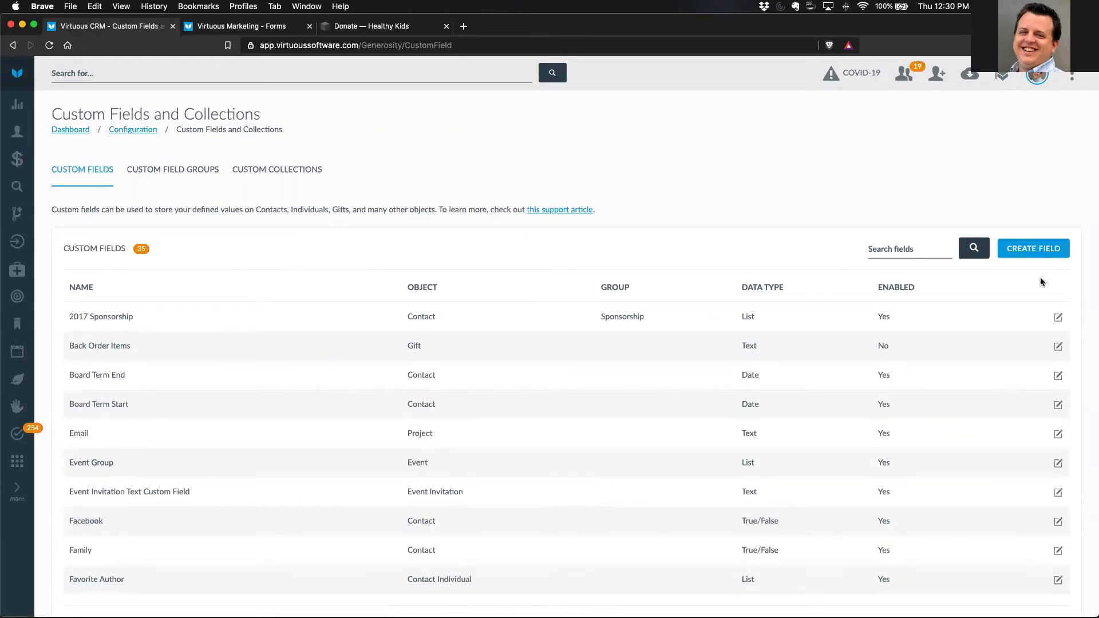
# - Start a new Contact Individual custom field named "Organization Interest" with the List data type
pyautogui.click(1033, 249)
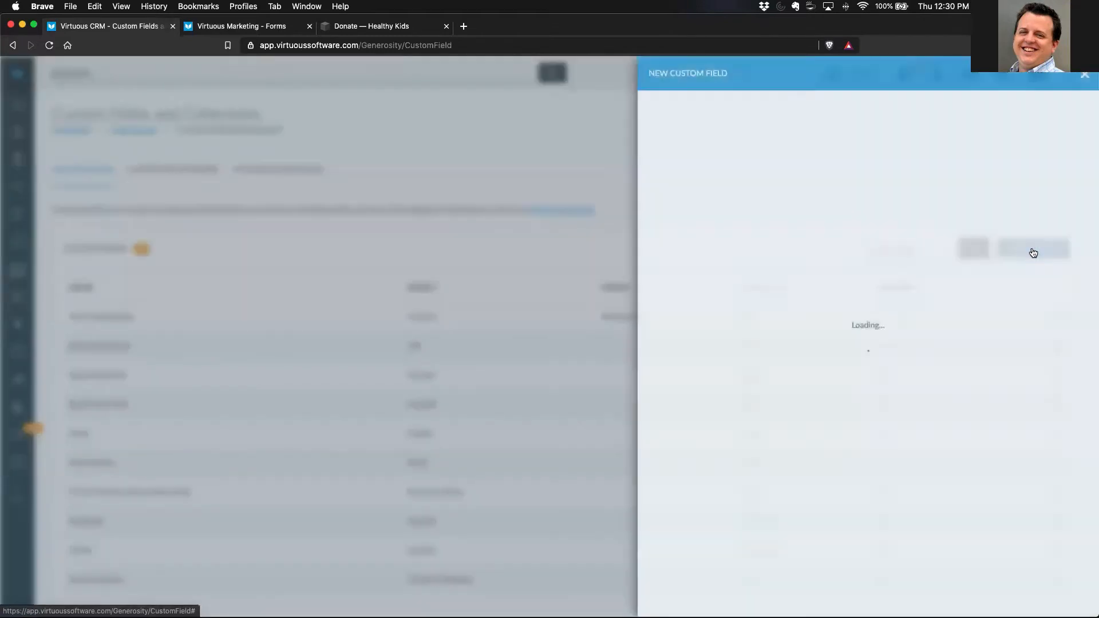
pyautogui.click(703, 154)
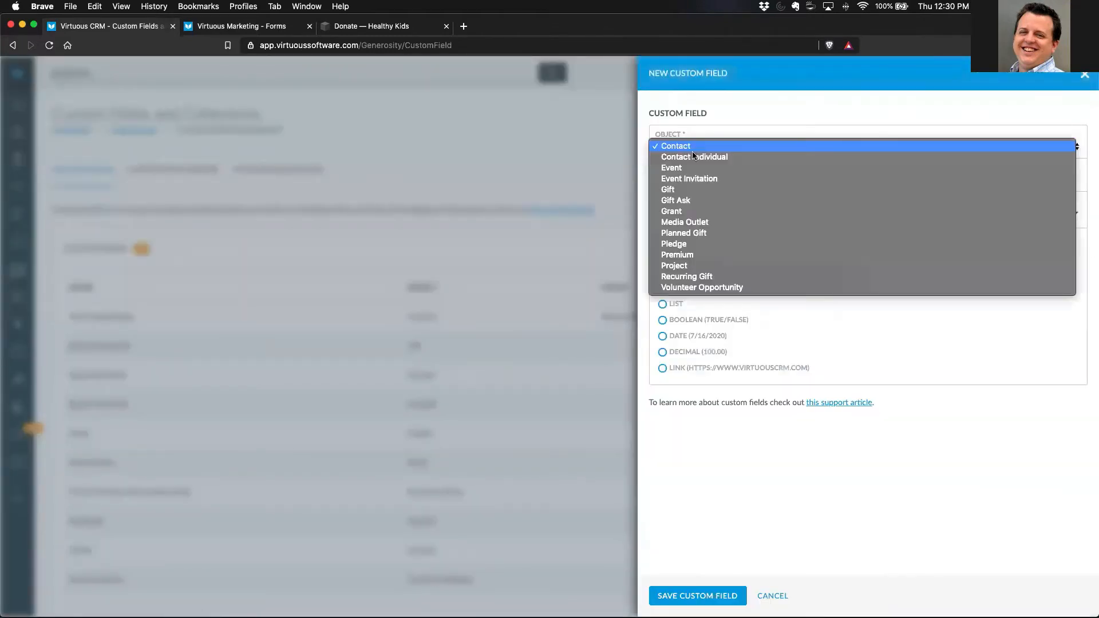
pyautogui.click(693, 157)
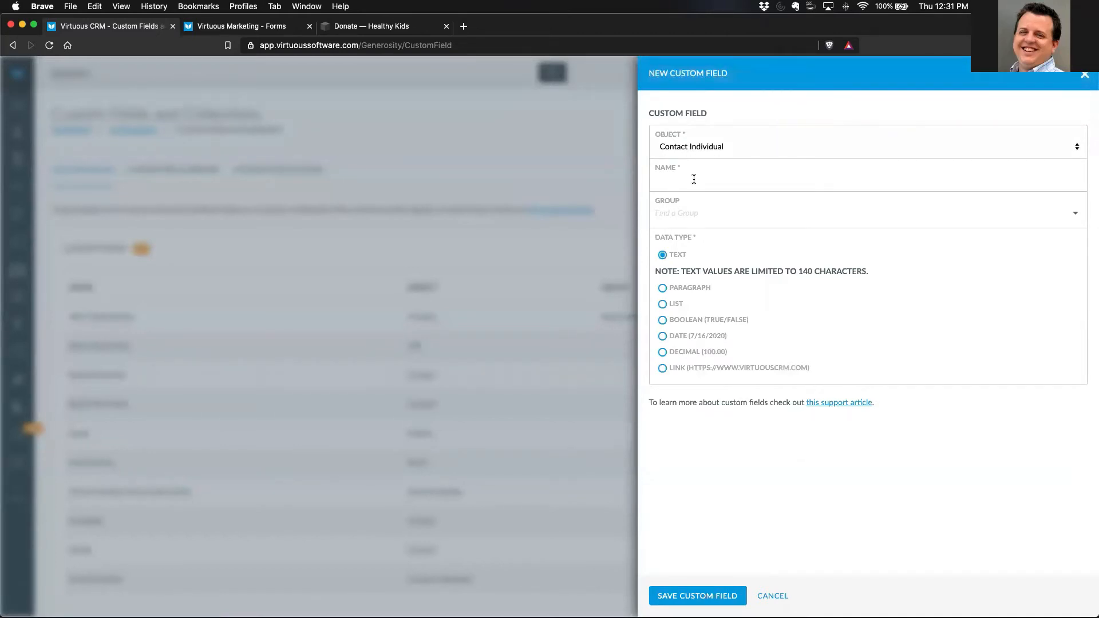
pyautogui.write('Organization Interest')
pyautogui.click(663, 305)
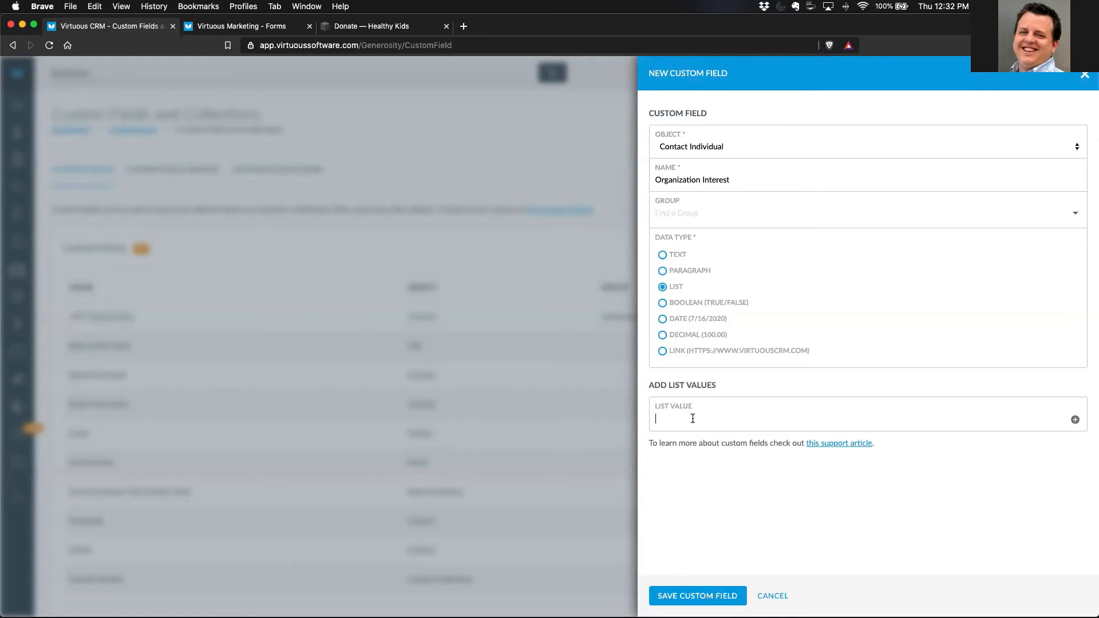
# - Add "I believe education is important for all" as the first list value of the Organization Interest field
pyautogui.write('I believe education is important for all')
pyautogui.click(1077, 421)
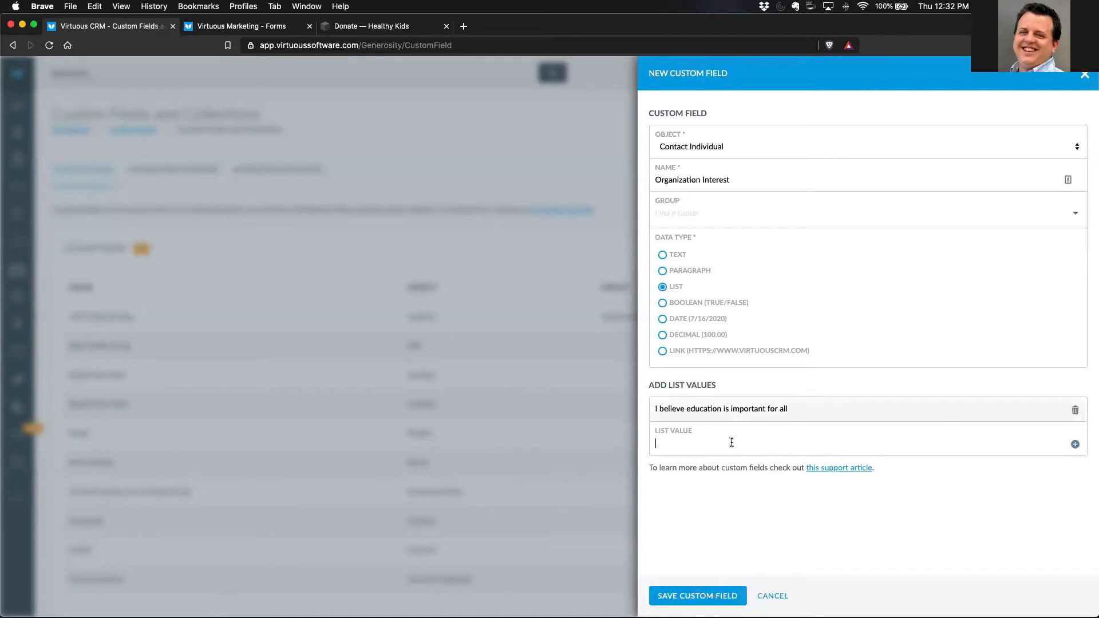
# - Add the list value "I feel that our public education system need to be reformed" to the Organization Interest field
pyautogui.write('I feel that our publiuc')
pyautogui.press('BackSpace')
pyautogui.press('BackSpace')
pyautogui.press('BackSpace')
pyautogui.write('c education system need to be refromed')
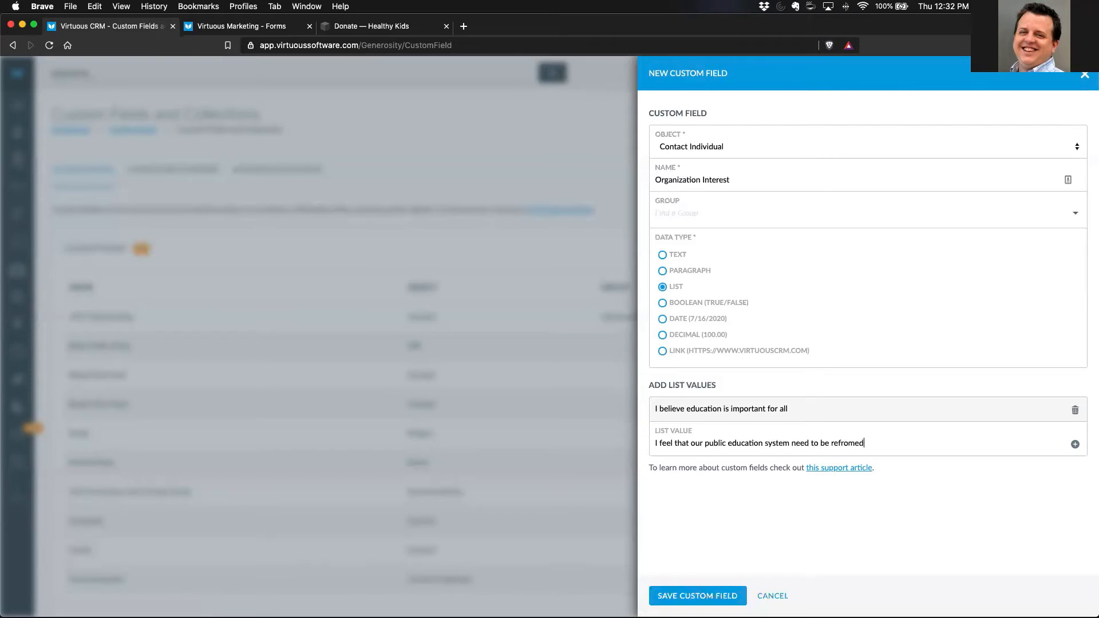
pyautogui.press('BackSpace')
pyautogui.press('BackSpace')
pyautogui.press('BackSpace')
pyautogui.press('BackSpace')
pyautogui.press('BackSpace')
pyautogui.write('ormed')
pyautogui.click(1074, 446)
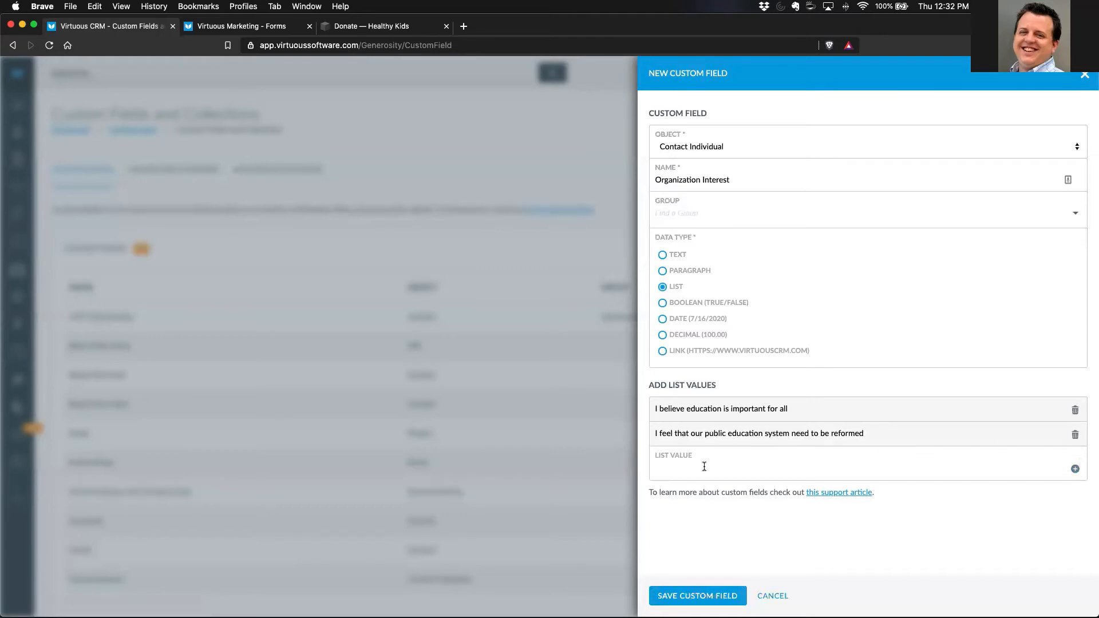
# - Add the list value "I want to help disadvantaged families" and save the Organization Interest custom field
pyautogui.write('I want to help disadvantaged families')
pyautogui.click(1074, 469)
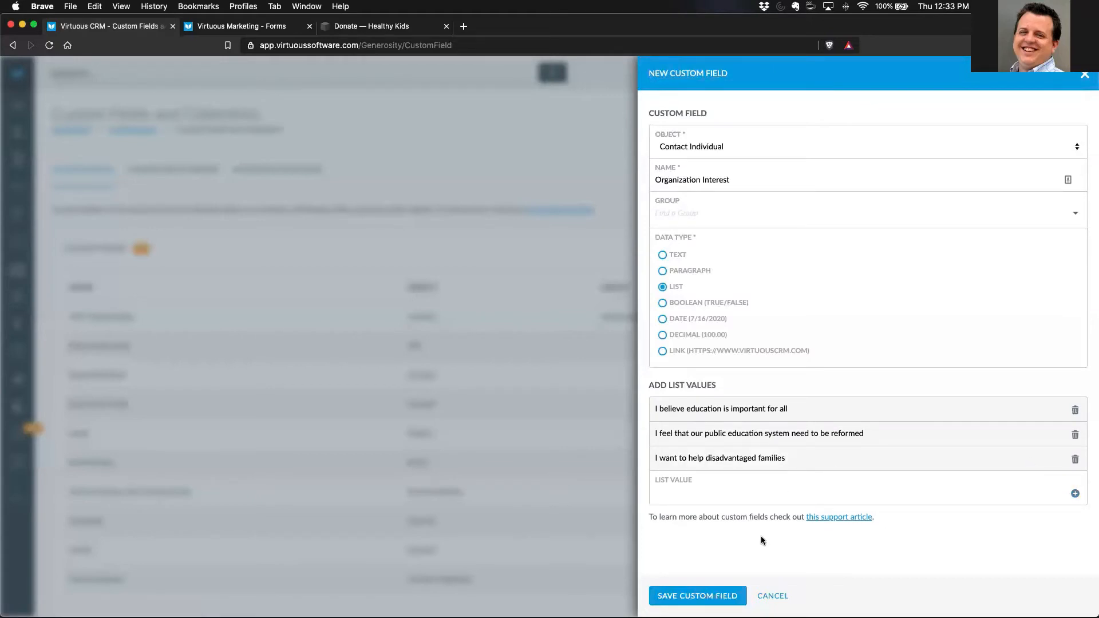
pyautogui.click(715, 596)
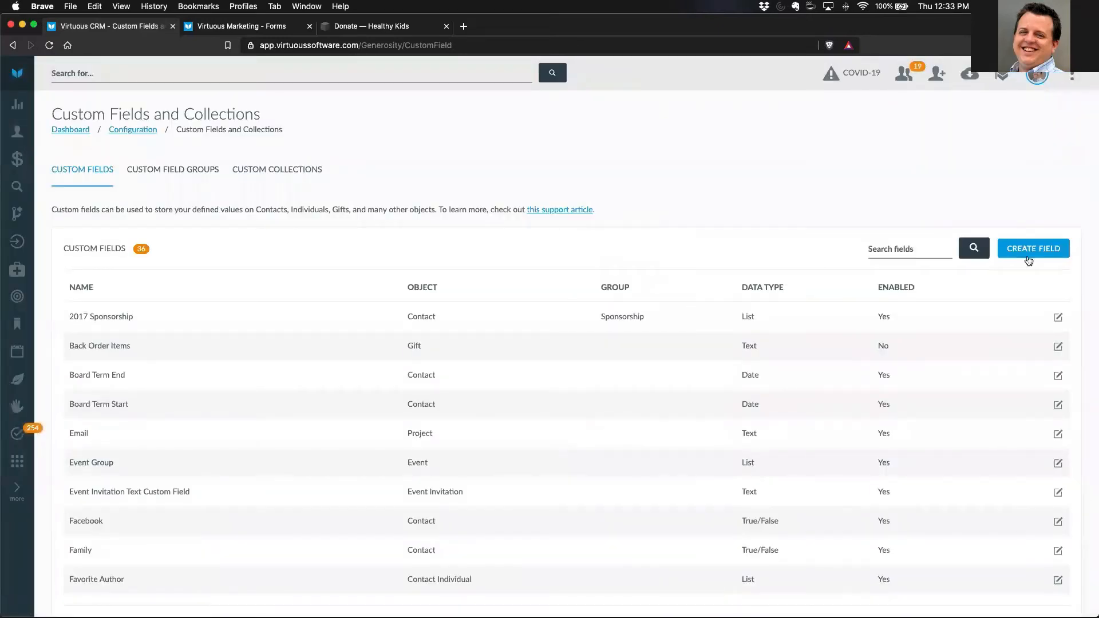
# - Create and save a Contact Individual custom field named "Involvement" with the Paragraph data type
pyautogui.click(1028, 256)
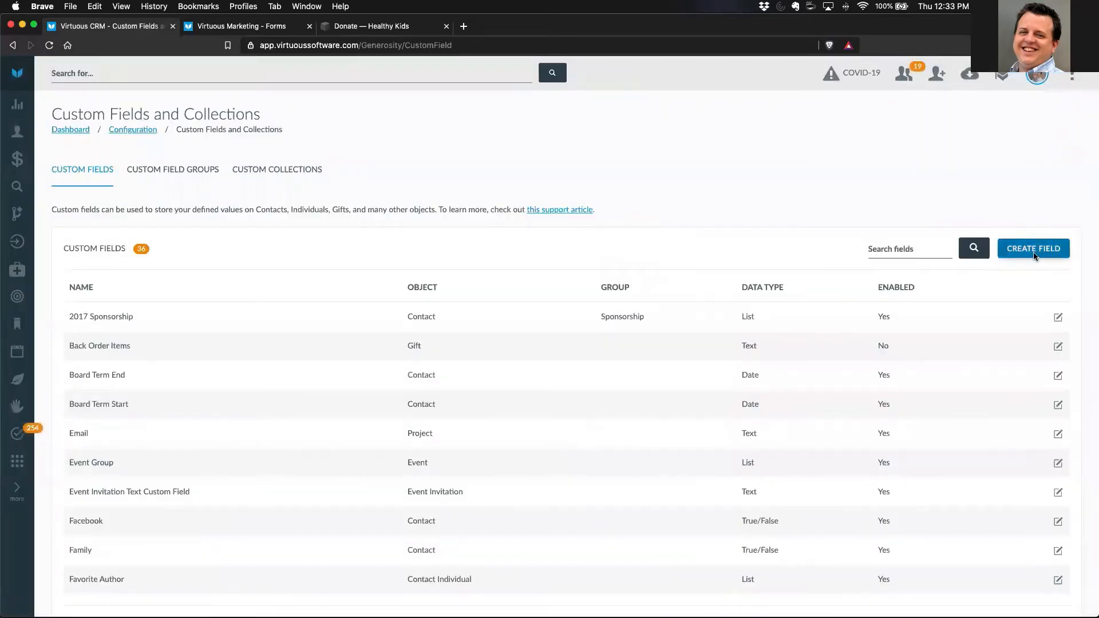
pyautogui.click(702, 151)
pyautogui.click(702, 157)
pyautogui.click(693, 182)
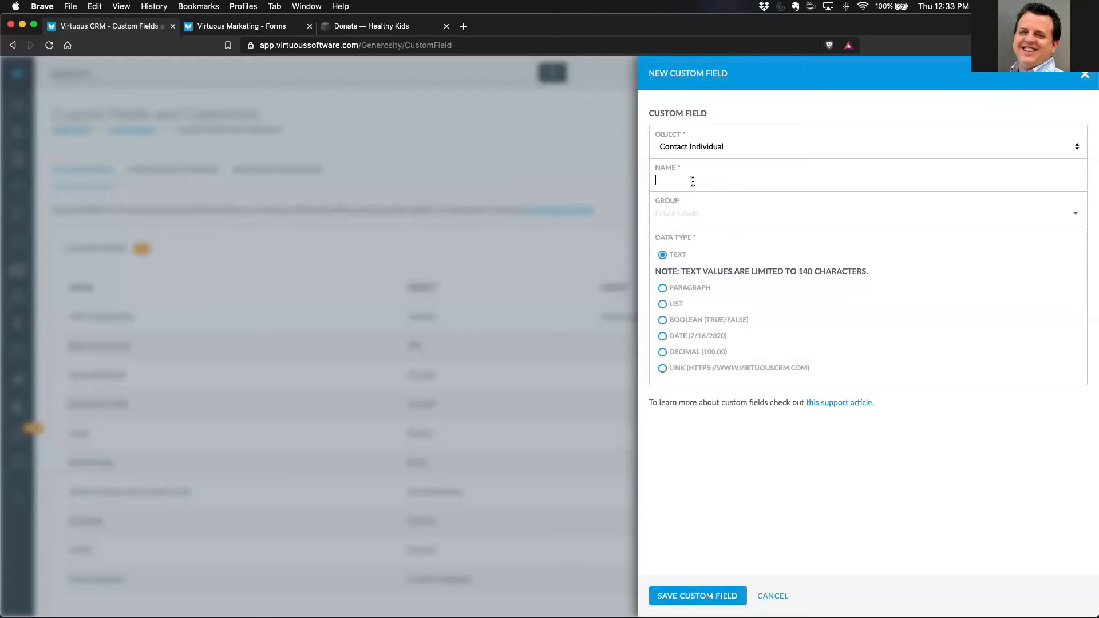
pyautogui.click(693, 182)
pyautogui.write('Involvement')
pyautogui.click(683, 288)
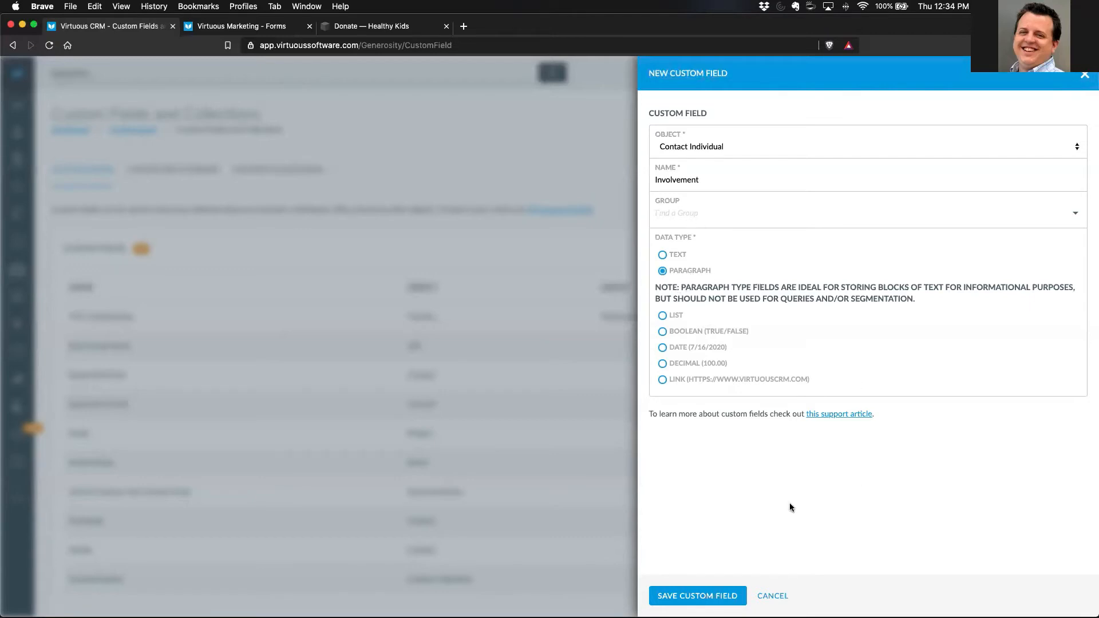
pyautogui.click(717, 597)
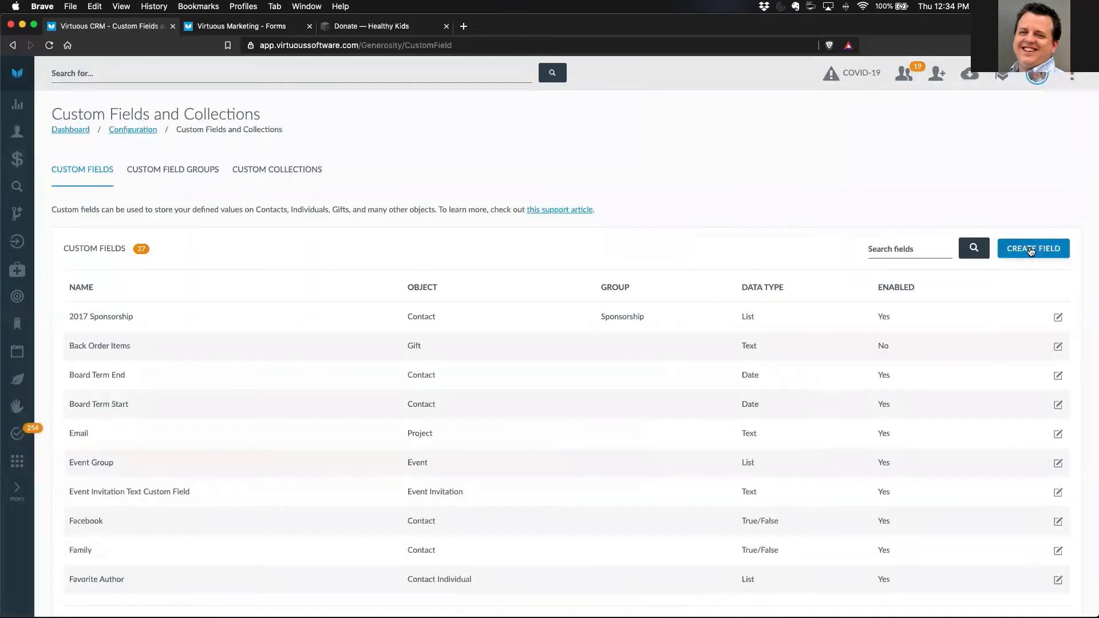
# - Create and save a Contact Individual custom field named "Personal Note" with the Paragraph data type
pyautogui.click(1033, 252)
pyautogui.click(699, 143)
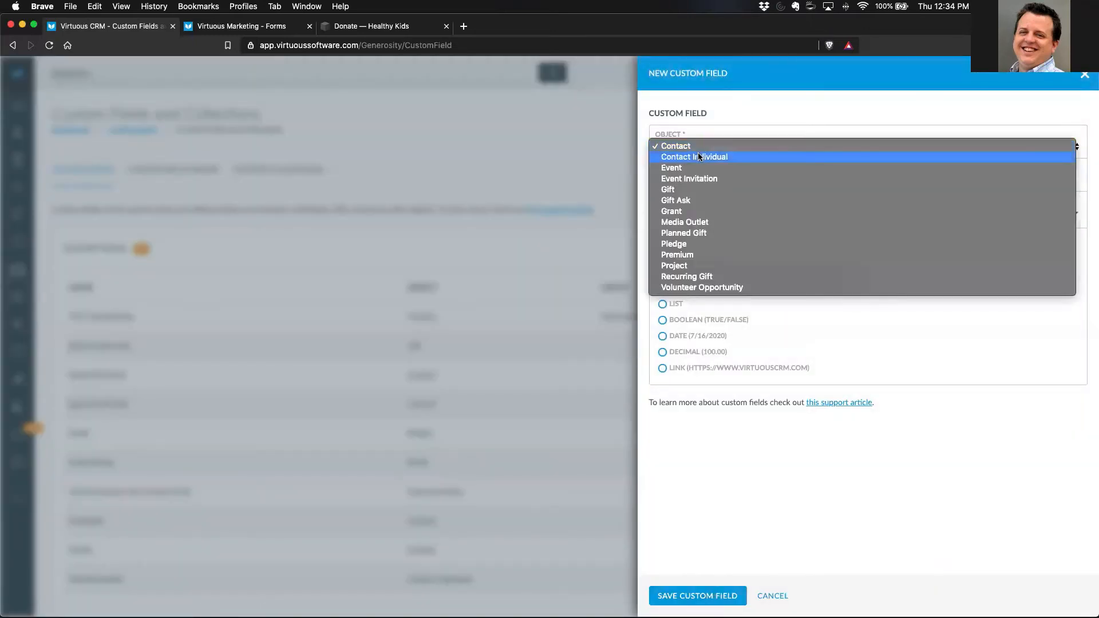
pyautogui.click(699, 156)
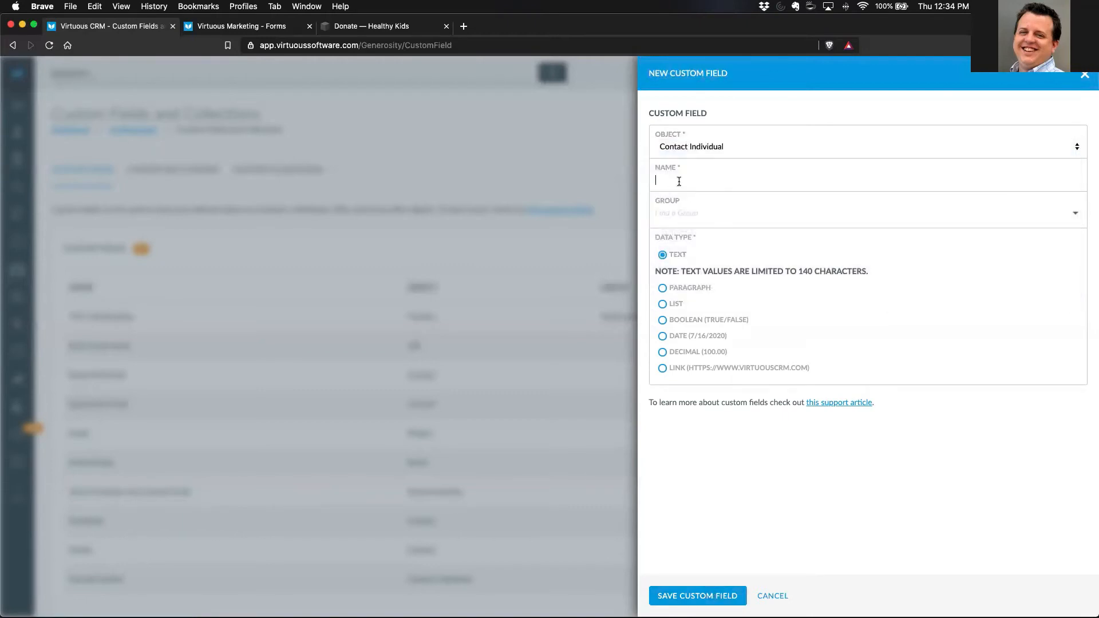
pyautogui.write('Personal Note')
pyautogui.click(663, 289)
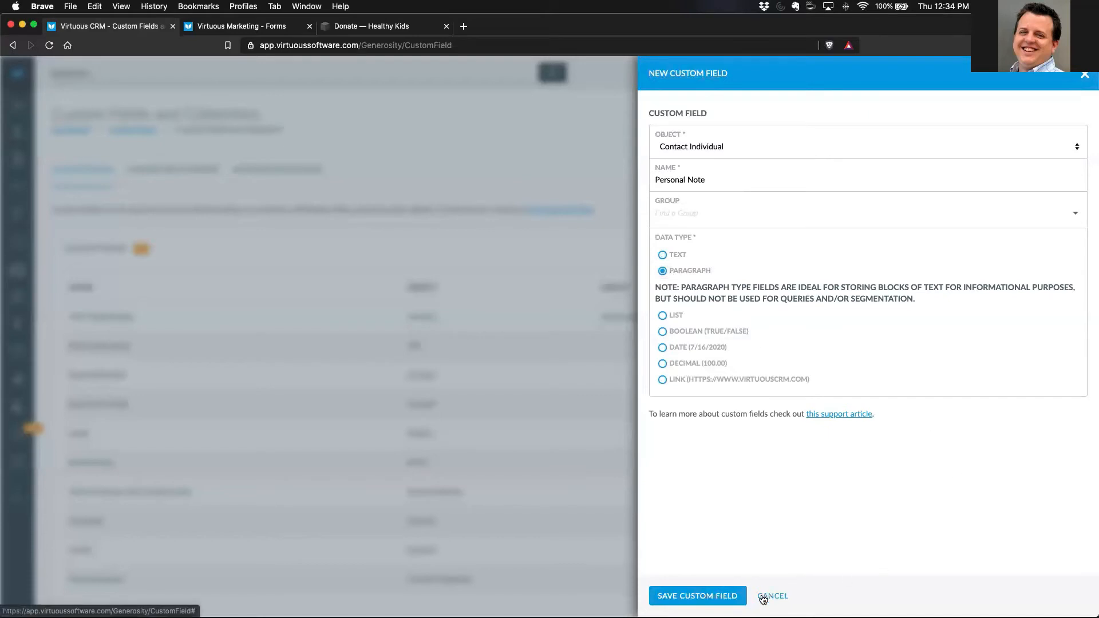
pyautogui.click(730, 596)
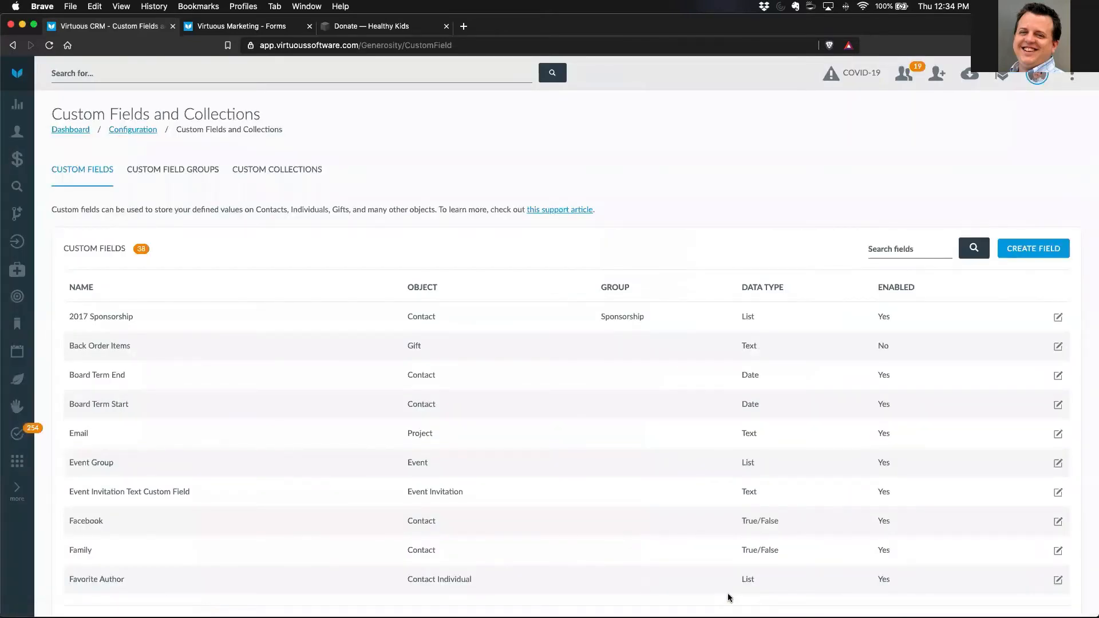
# - Create and save a custom field group named "New Subscriber Survey" for the Contact Individual object
pyautogui.click(198, 174)
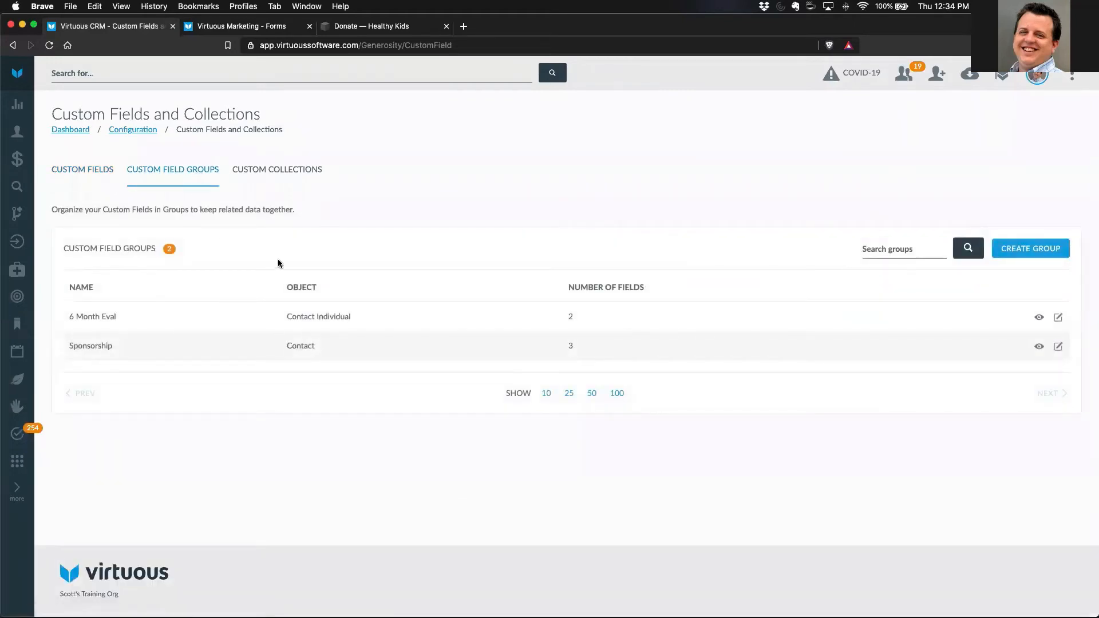
pyautogui.click(1019, 253)
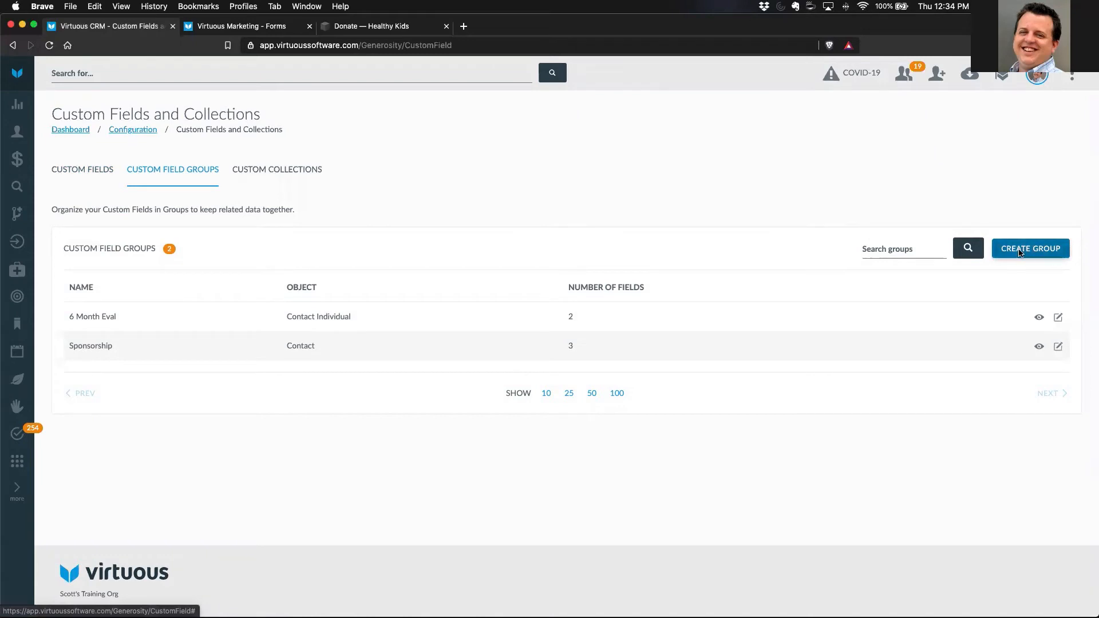
pyautogui.click(678, 148)
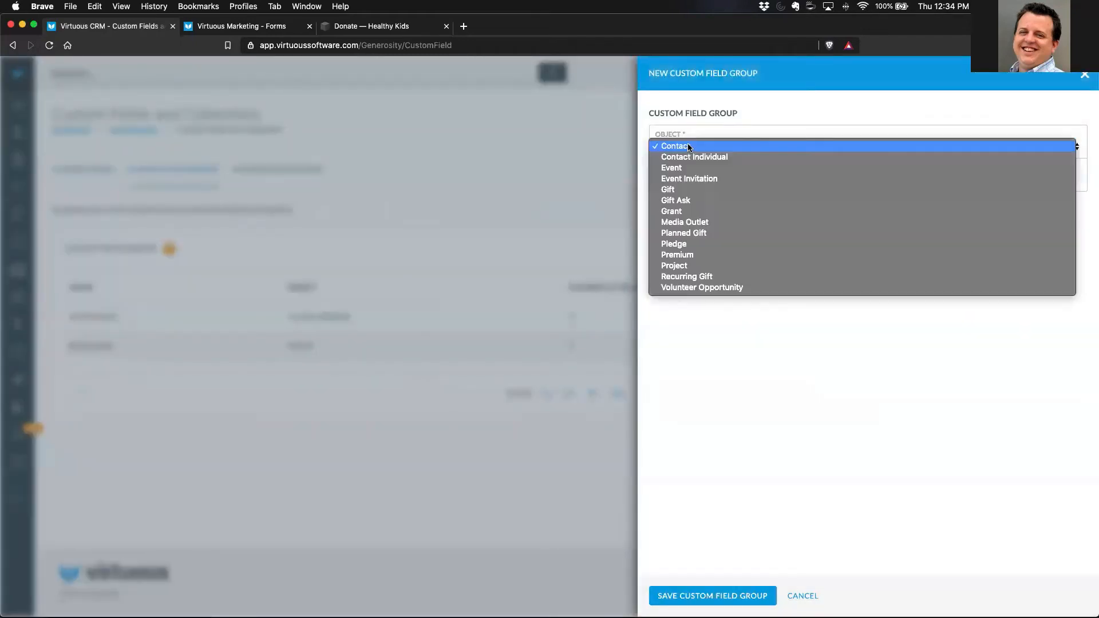
pyautogui.click(686, 156)
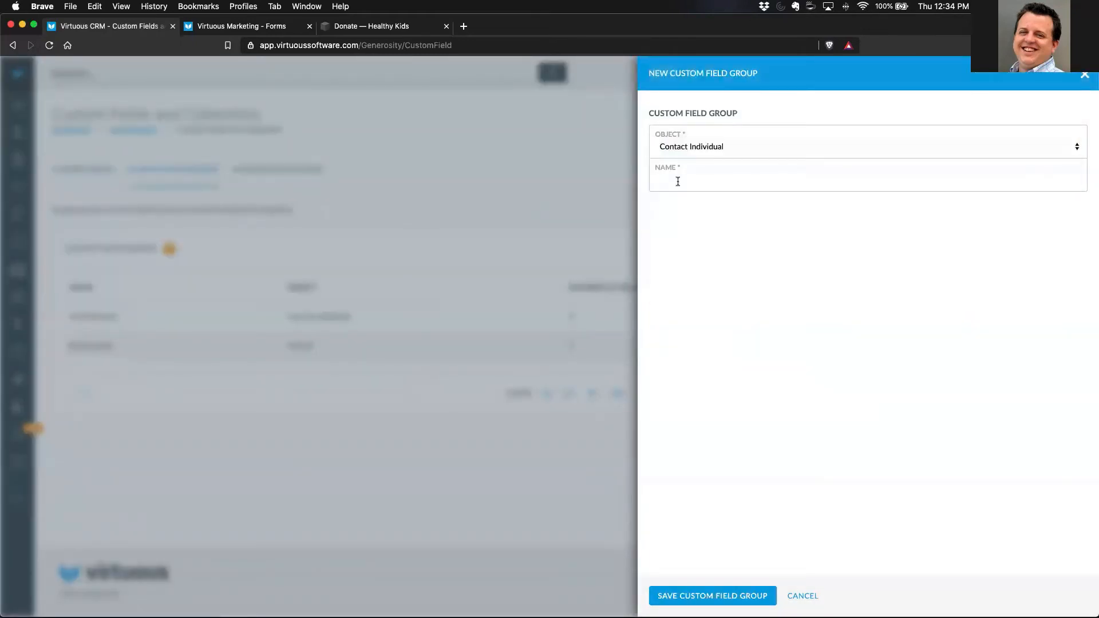
pyautogui.write('new Subscriber Surve')
pyautogui.press('BackSpace')
pyautogui.write('N')
pyautogui.click(705, 597)
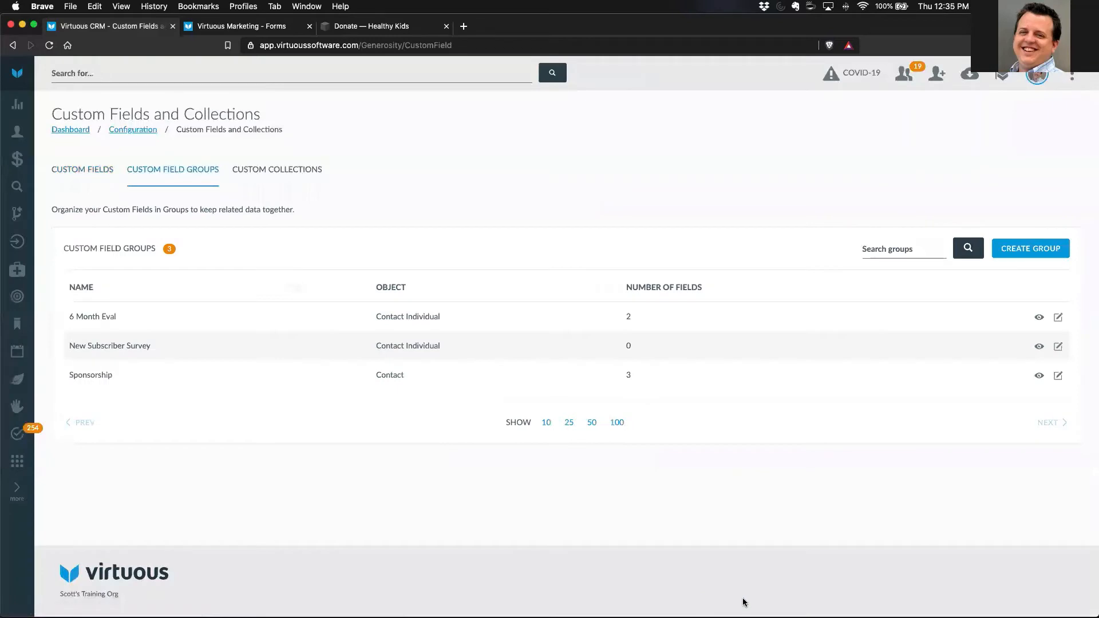
# - Find the Organization Interest custom field by searching for "Interest" and assign it to the New Subscriber Survey group
pyautogui.click(80, 172)
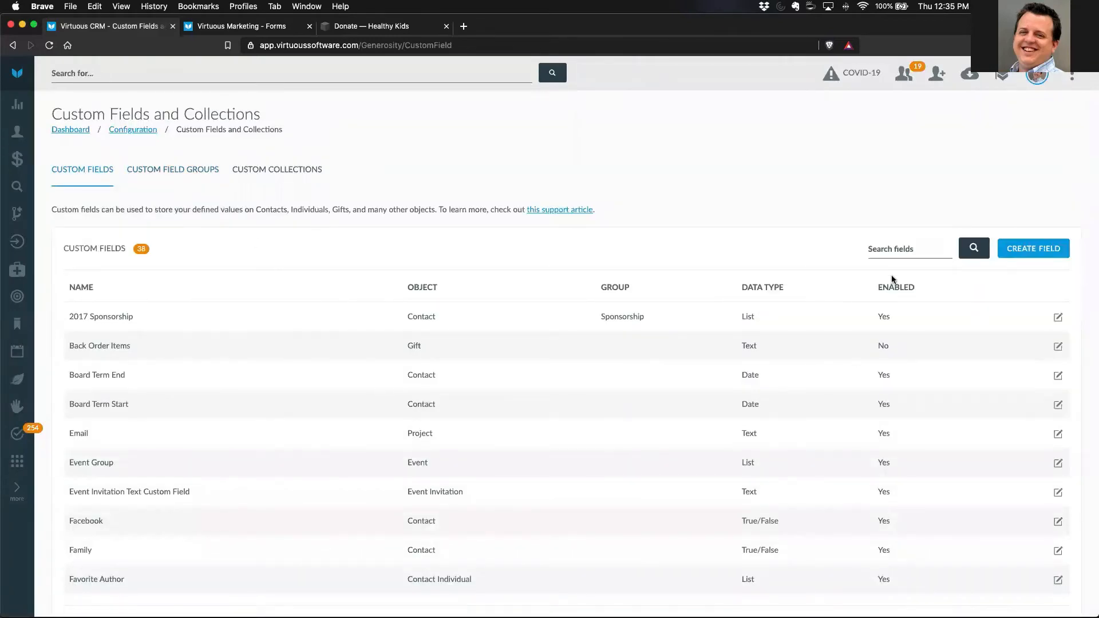
pyautogui.click(897, 248)
pyautogui.write('Interest')
pyautogui.press('Return')
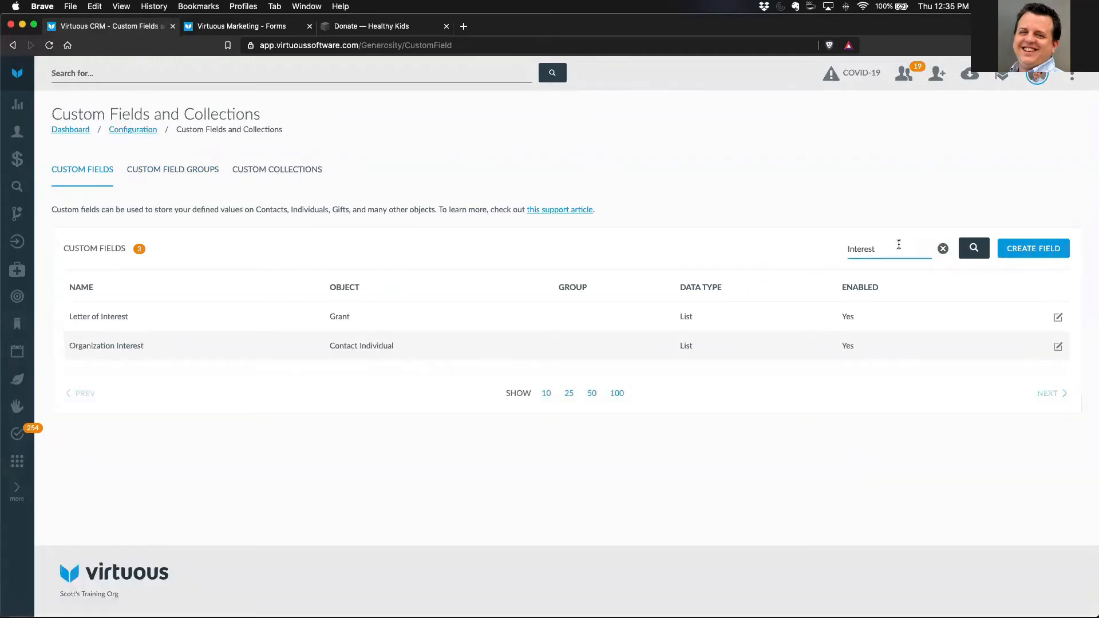
pyautogui.click(1058, 346)
pyautogui.click(723, 211)
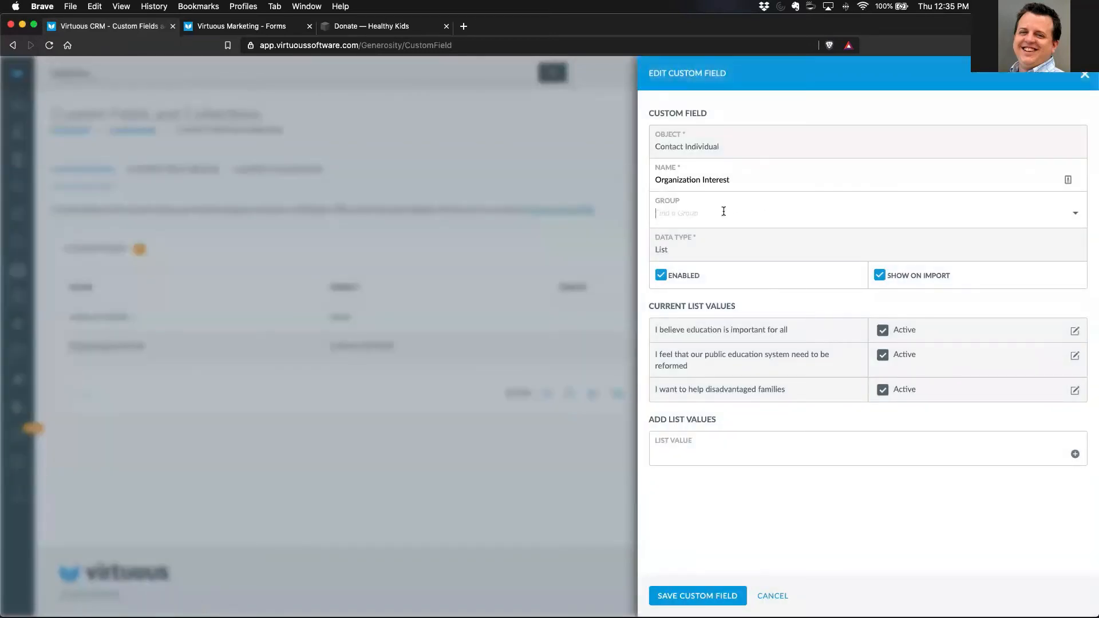
pyautogui.write('new')
pyautogui.click(714, 229)
pyautogui.click(708, 597)
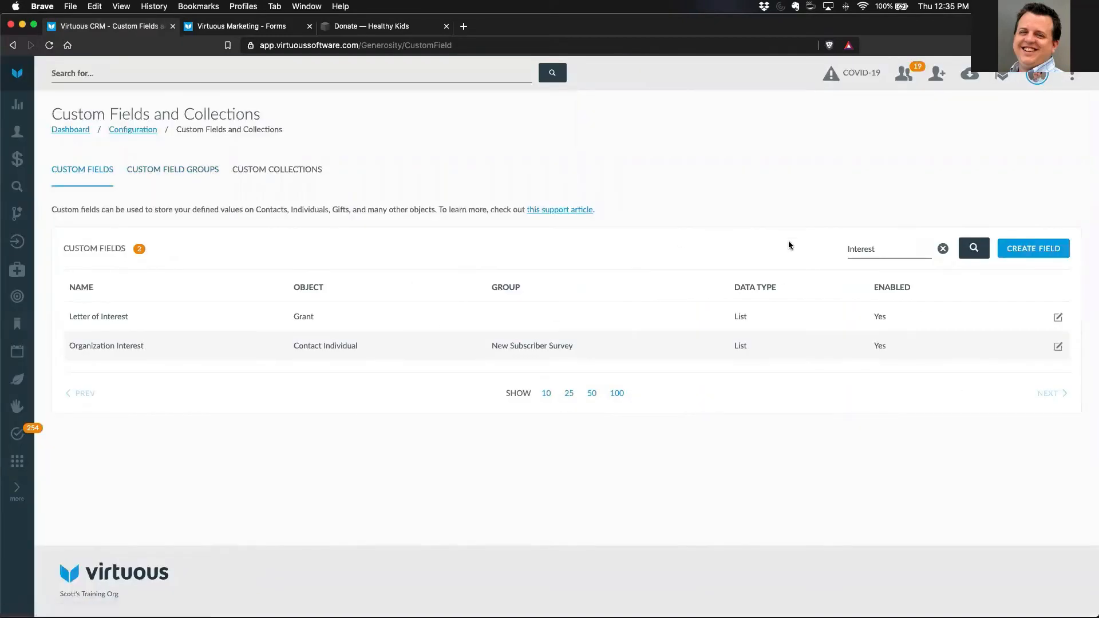
# - Find the Personal Note custom field by searching for "Personal" and assign it to the New Subscriber Survey group
pyautogui.click(942, 249)
pyautogui.click(892, 249)
pyautogui.write('Personal')
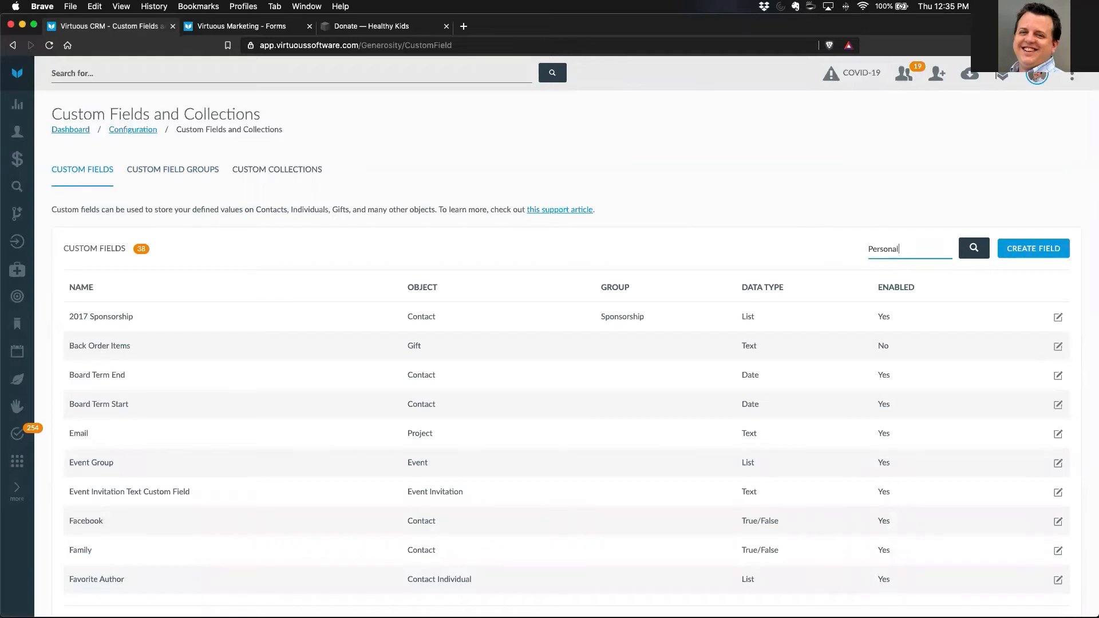
pyautogui.press('Return')
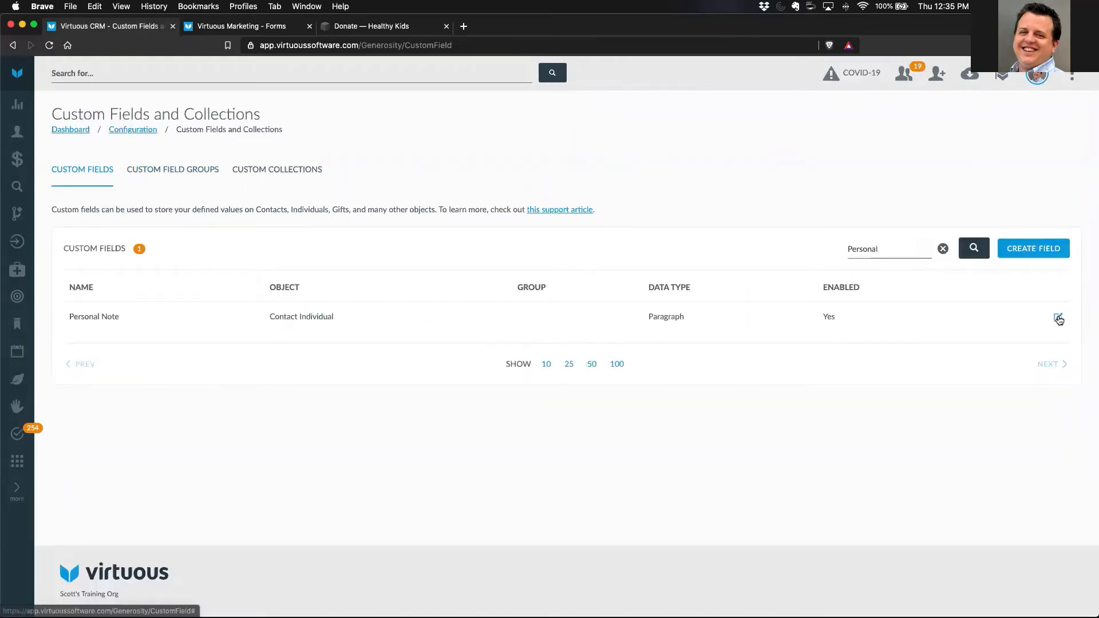
pyautogui.click(1057, 318)
pyautogui.click(709, 212)
pyautogui.write('new')
pyautogui.click(702, 226)
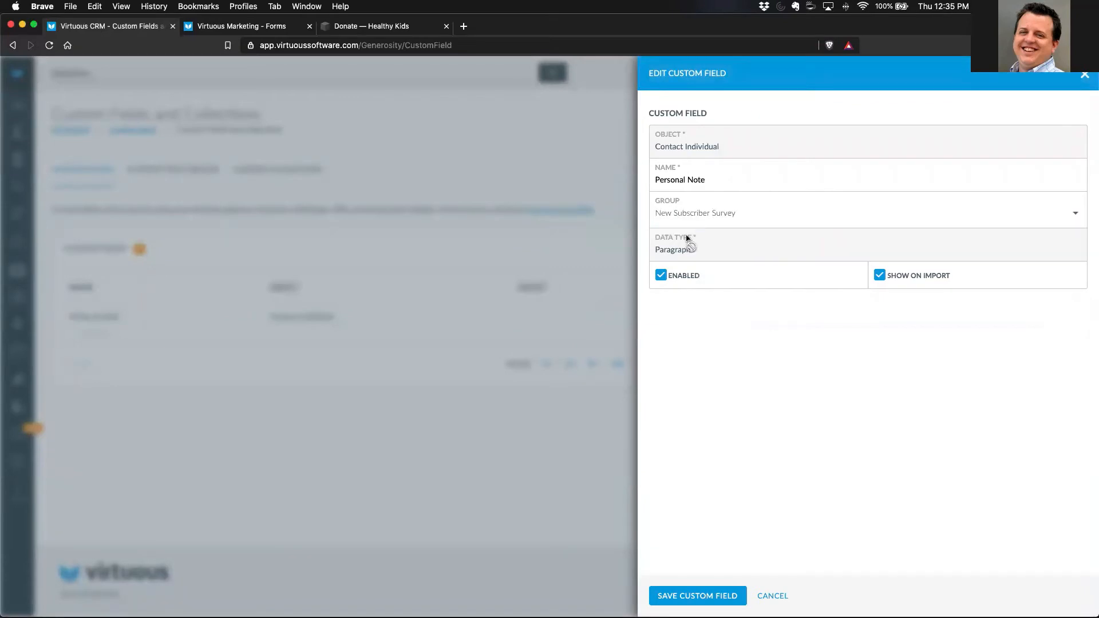
pyautogui.click(691, 595)
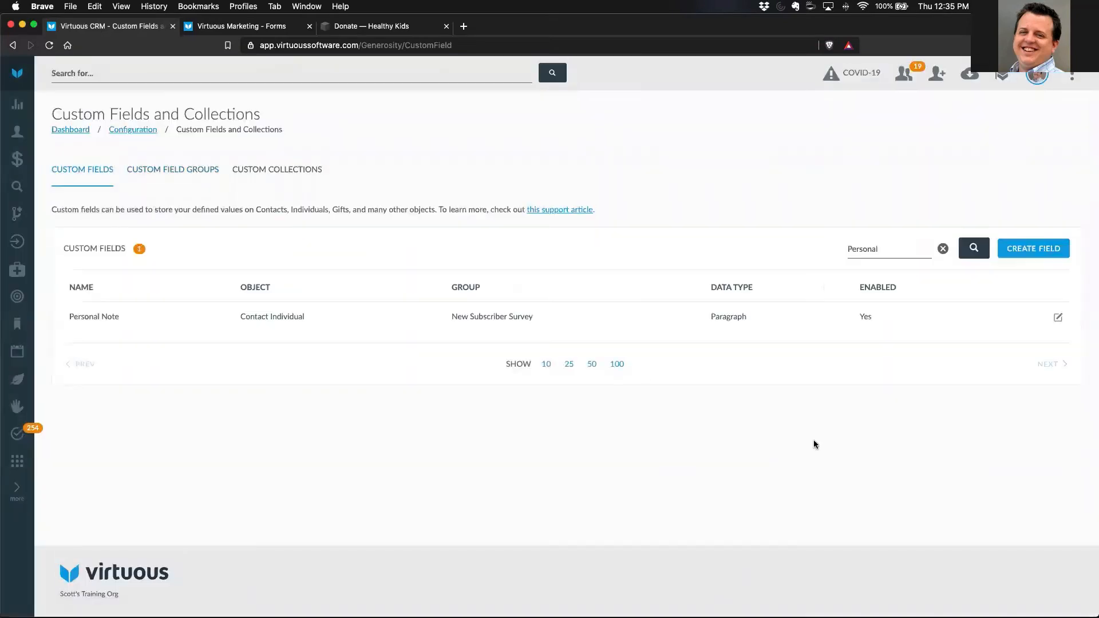
# - Find the Involvement custom field, assign it to the New Subscriber Survey group, and clear the field search
pyautogui.click(889, 249)
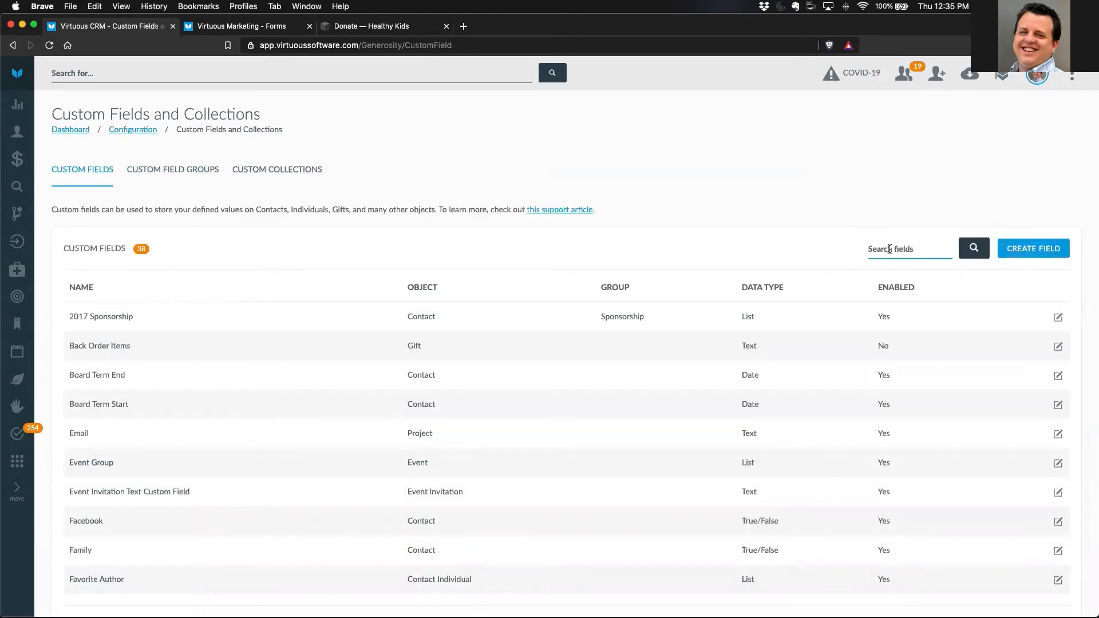
pyautogui.write('Involvement')
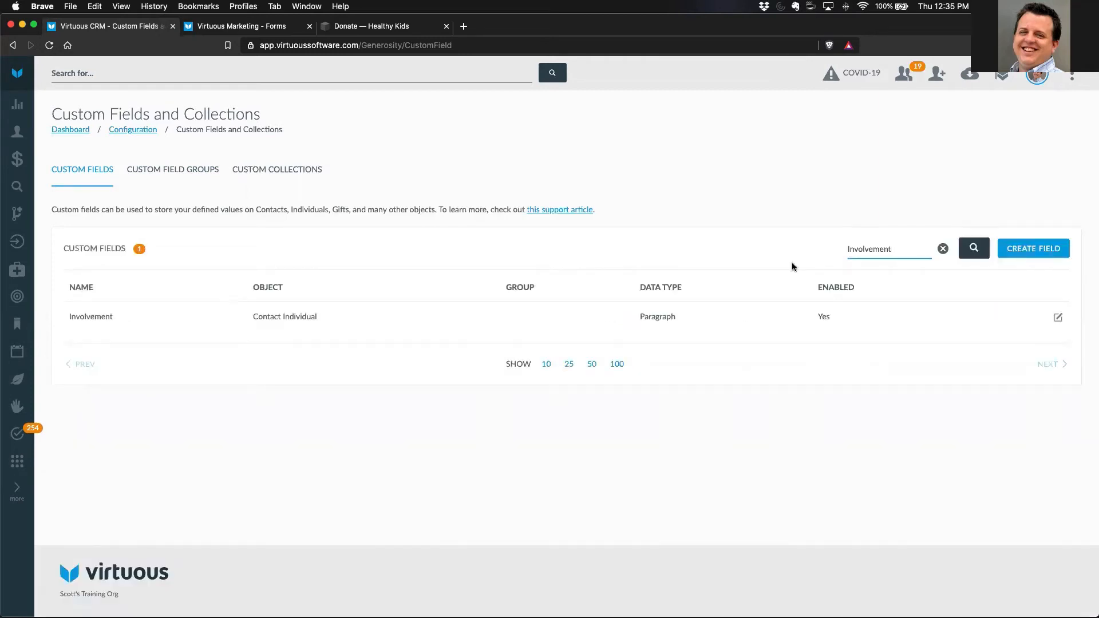
pyautogui.click(1058, 318)
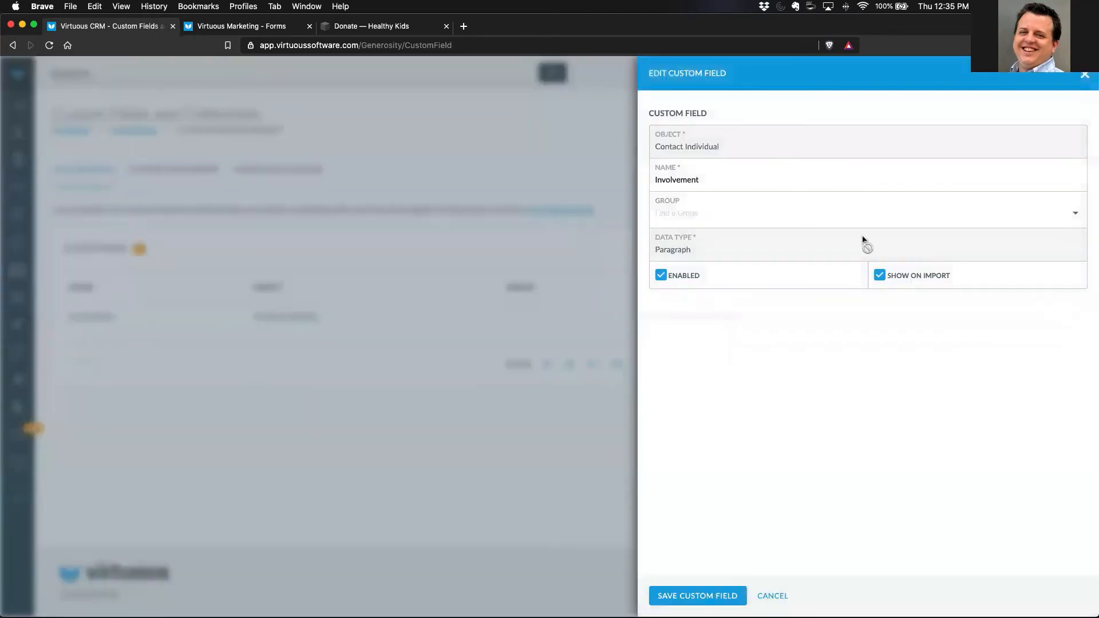
pyautogui.click(741, 217)
pyautogui.write('new')
pyautogui.click(710, 227)
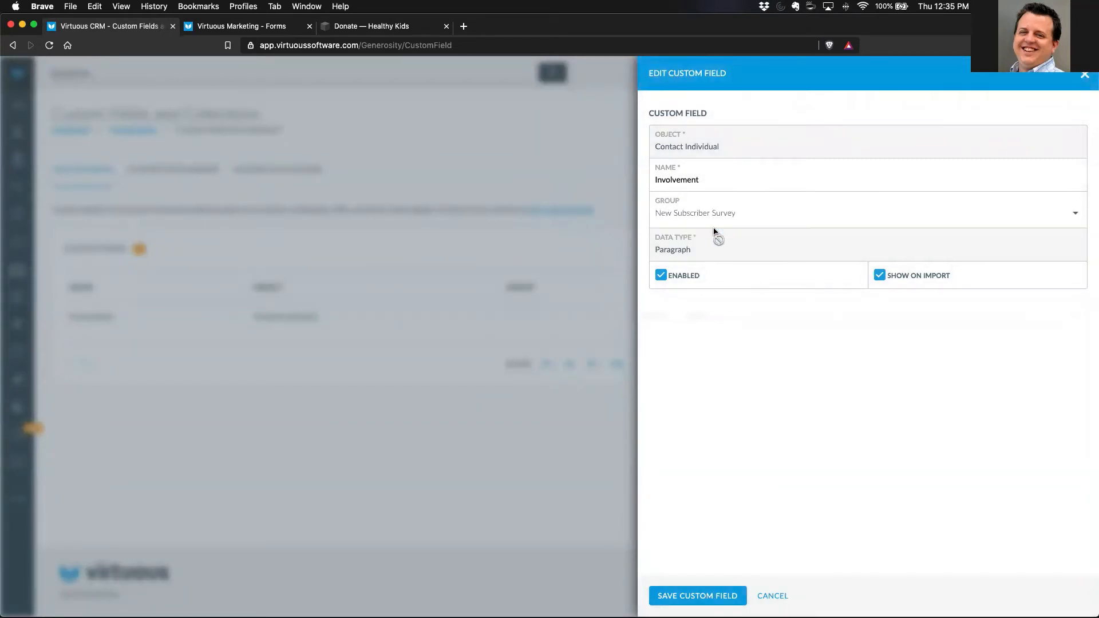
pyautogui.click(699, 599)
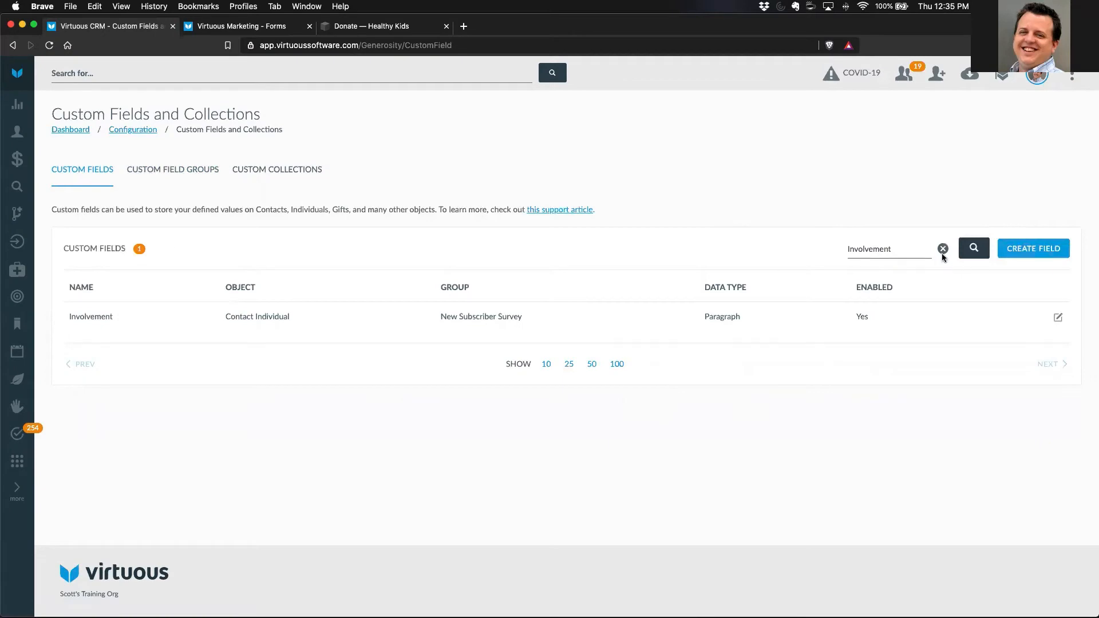
pyautogui.click(943, 249)
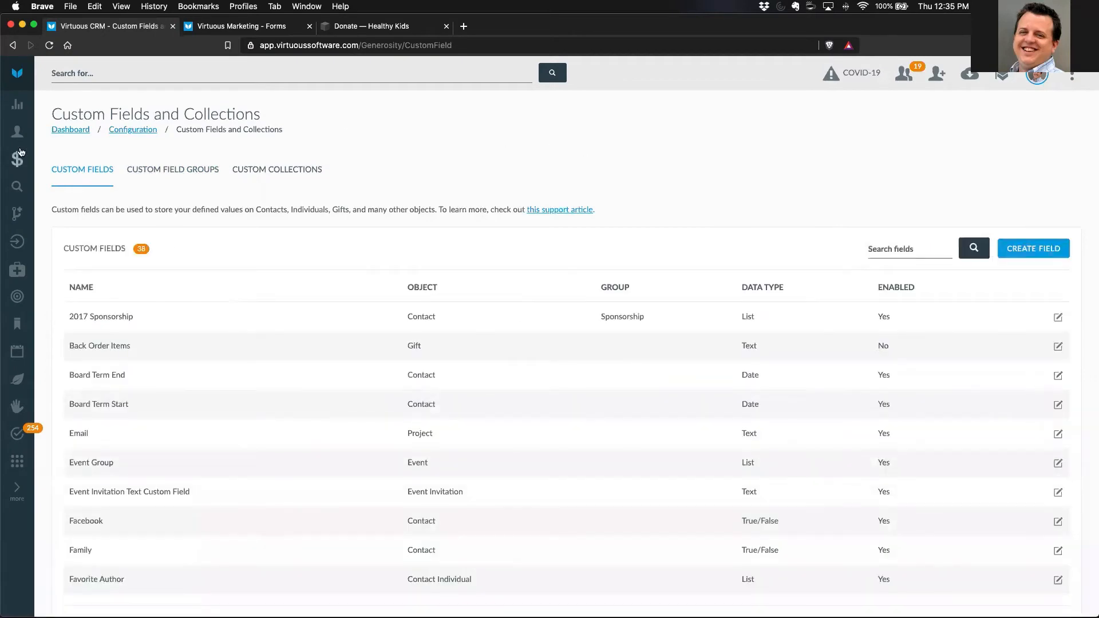
# - Search for the sample contact by full name, open the record in a new tab, and clear the search text
pyautogui.click(78, 76)
pyautogui.write('Bo')
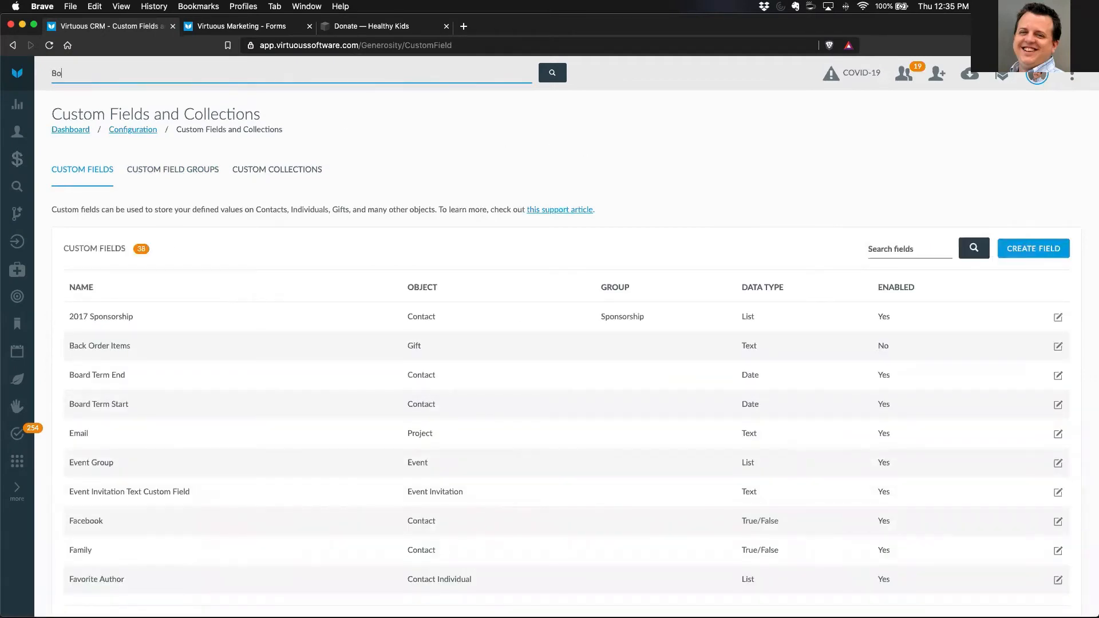
pyautogui.write('b Example')
pyautogui.rightClick(144, 114)
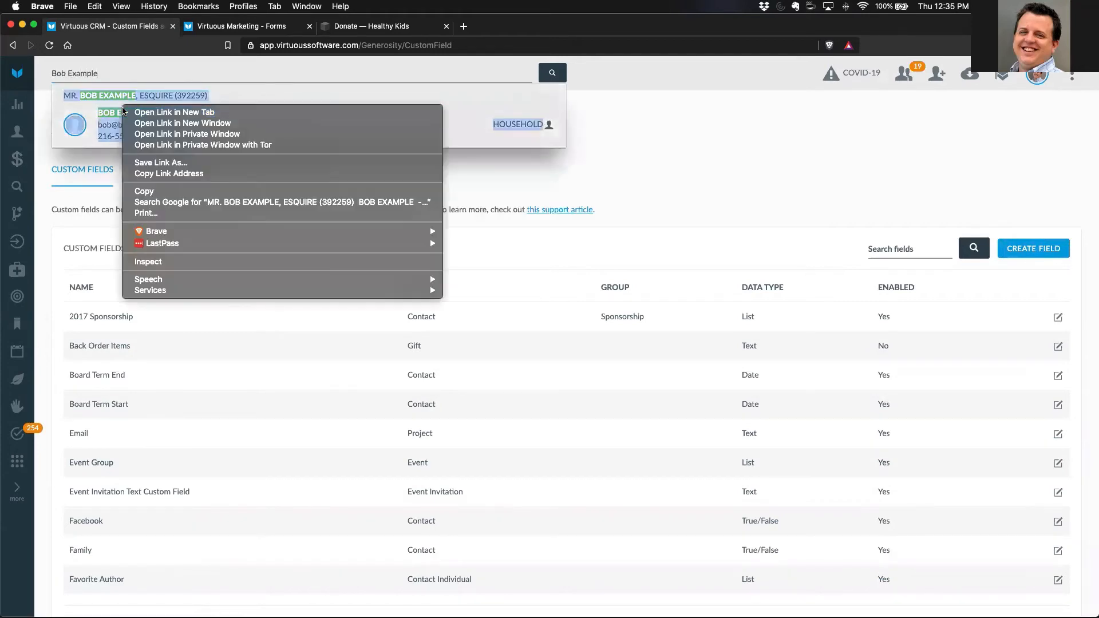
pyautogui.click(144, 113)
pyautogui.moveTo(108, 74); pyautogui.dragTo(44, 72)
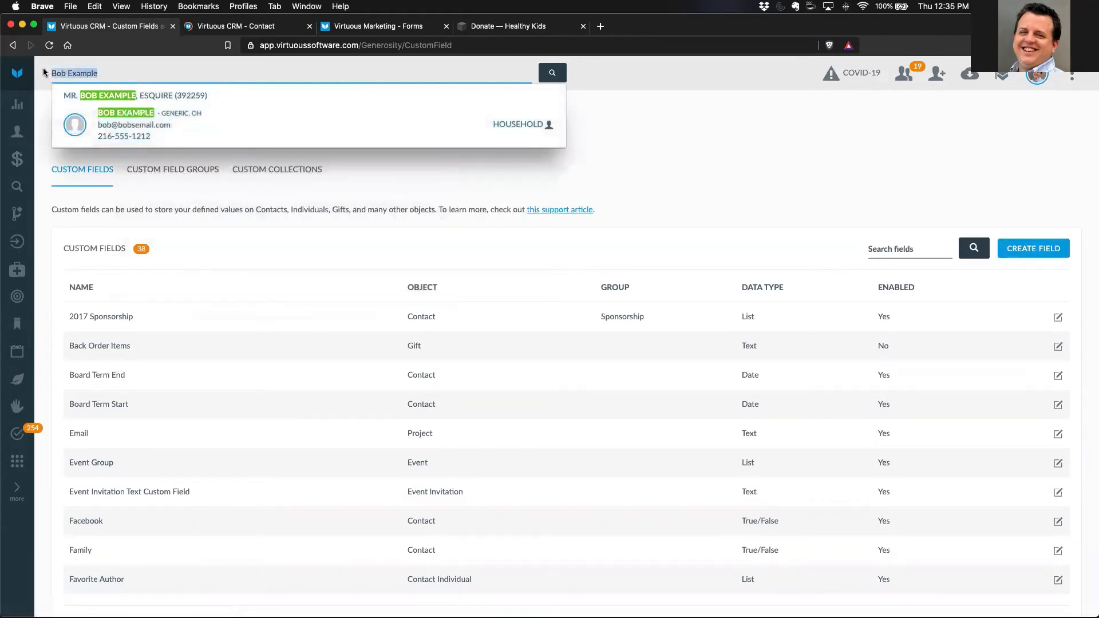
pyautogui.press('BackSpace')
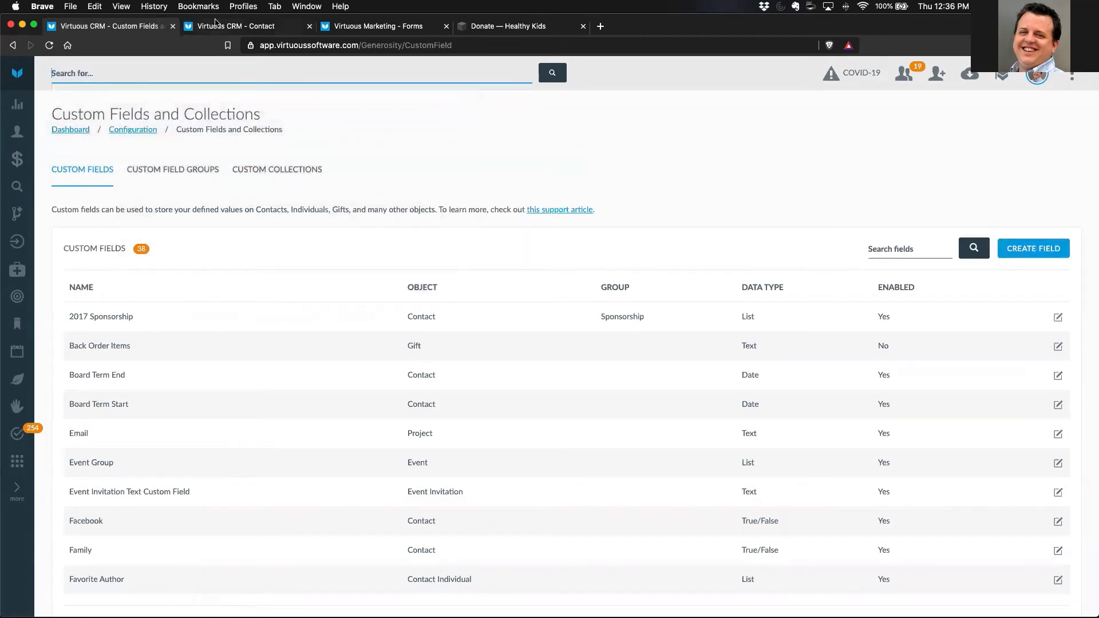
pyautogui.click(216, 26)
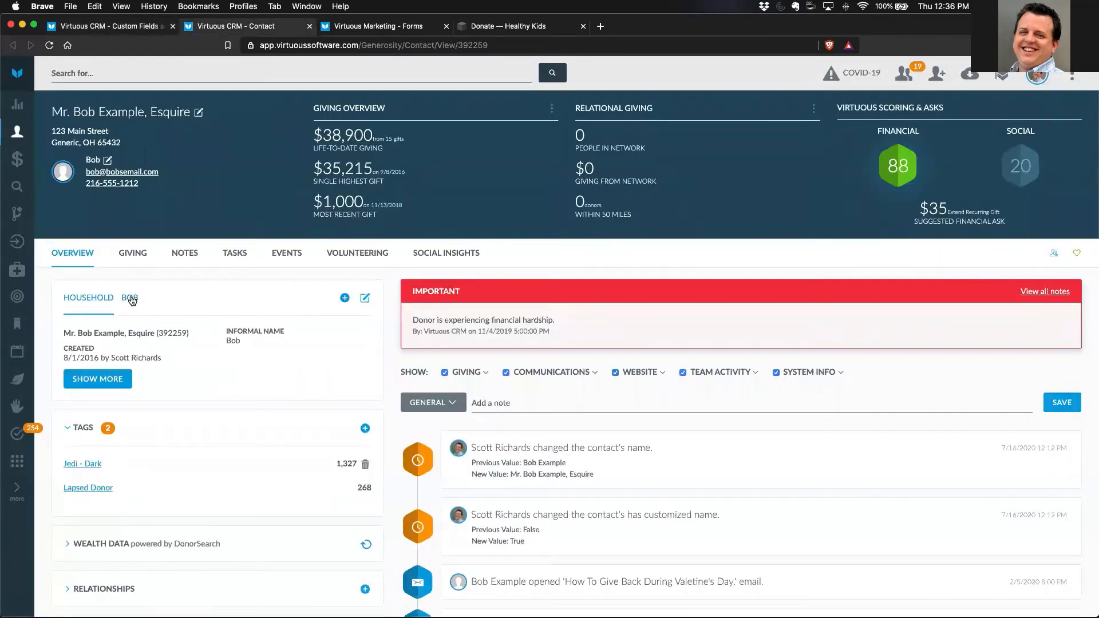
# - Examine the New Subscriber Survey fields in the contact individual's edit form, cancel without saving, and close the contact record
pyautogui.click(131, 299)
pyautogui.scroll(-2, 233, 429)
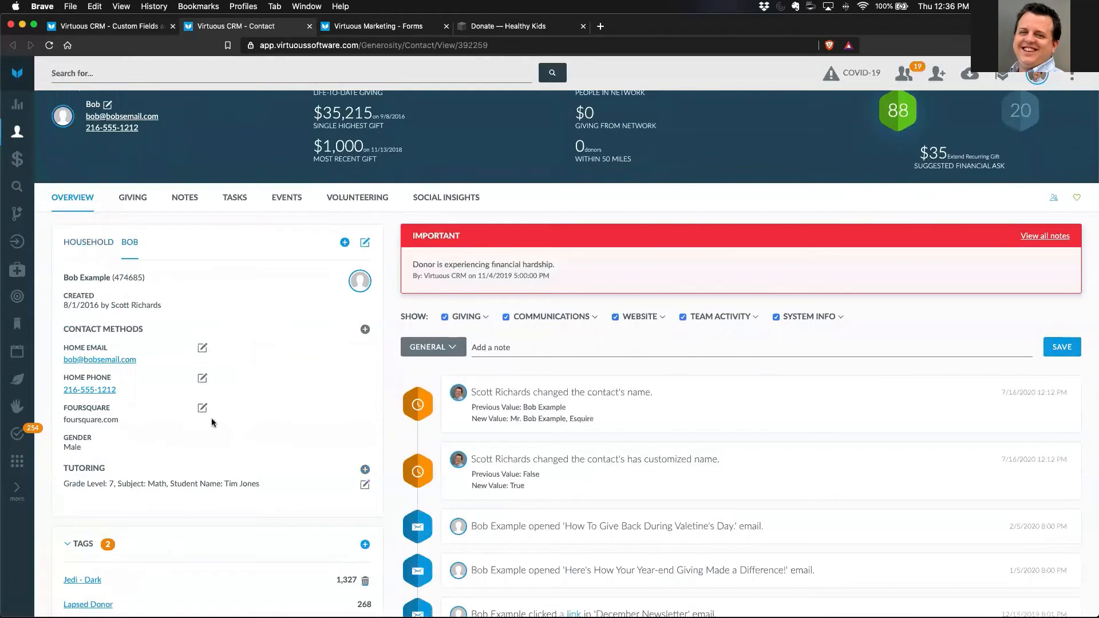
pyautogui.click(364, 242)
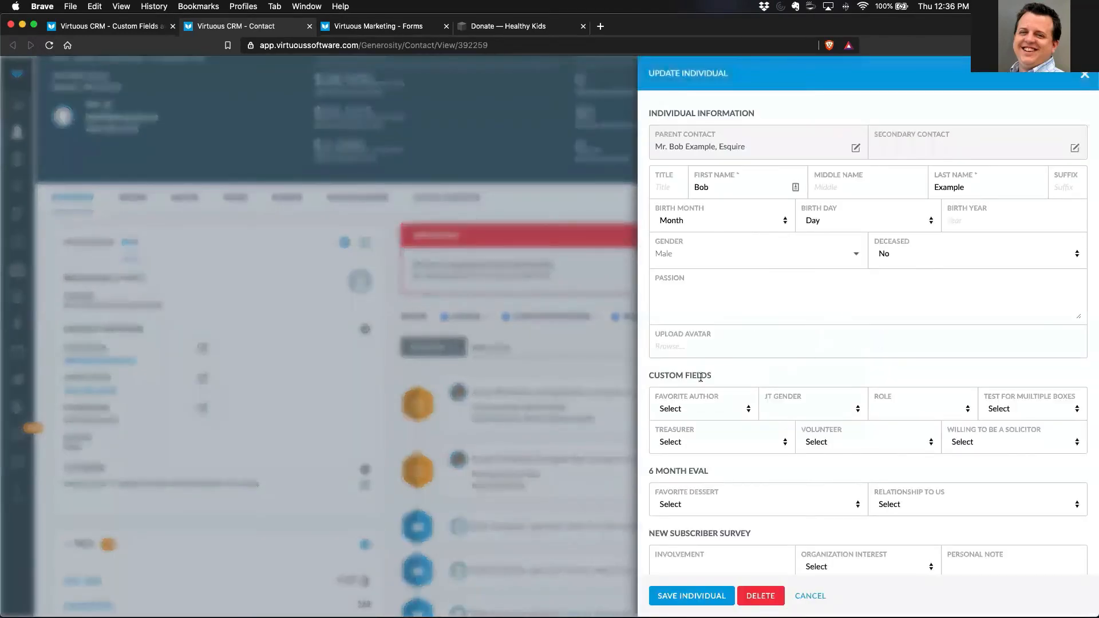
pyautogui.scroll(-5, 840, 441)
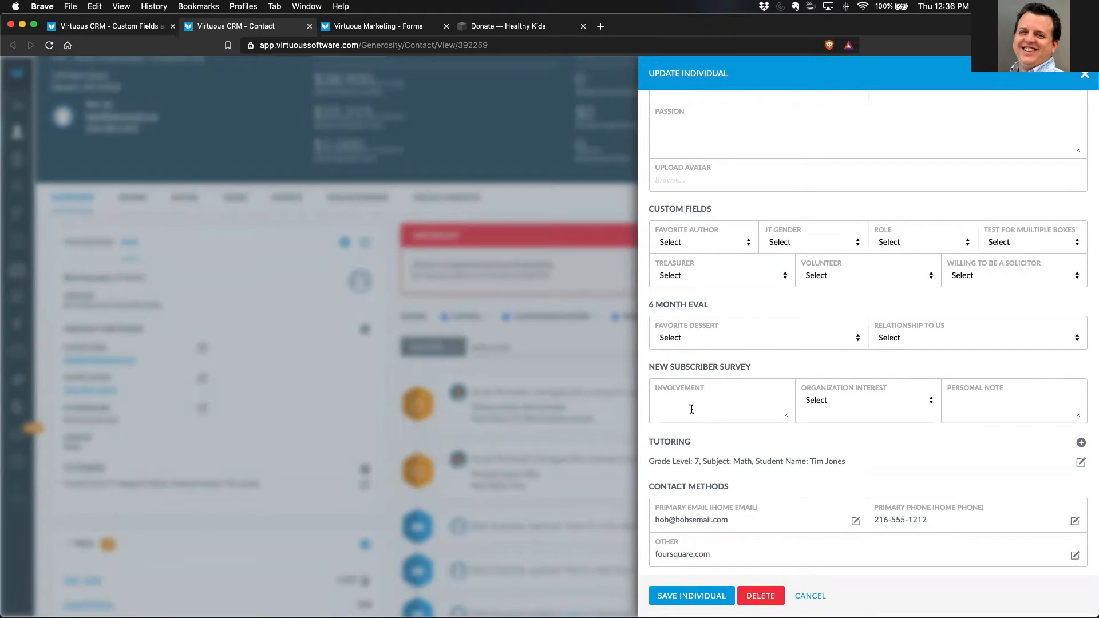
pyautogui.click(810, 597)
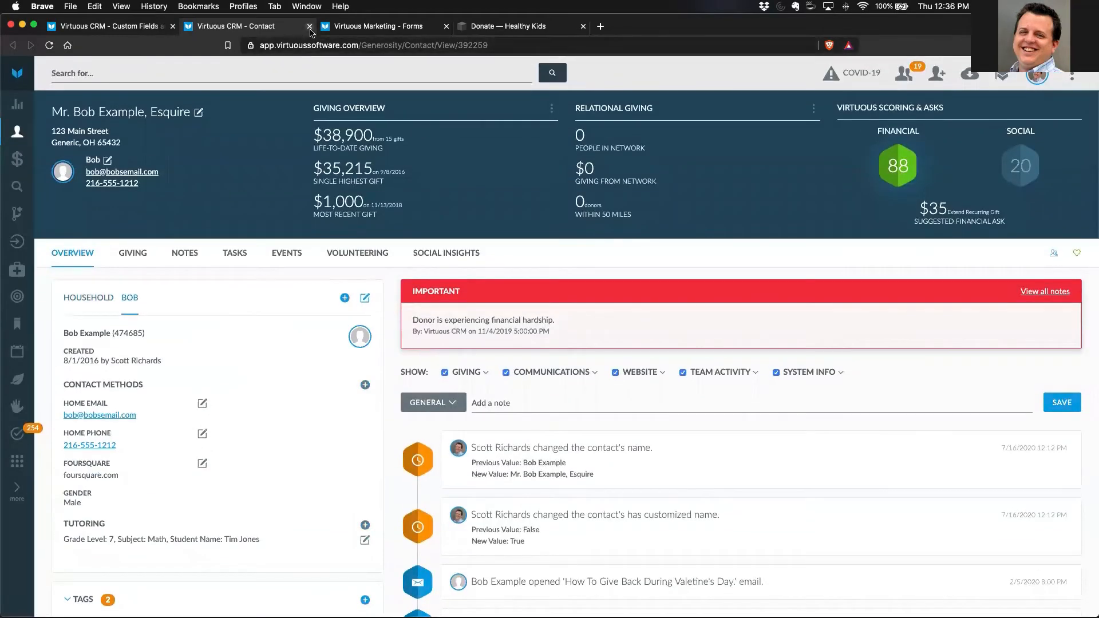
pyautogui.click(309, 27)
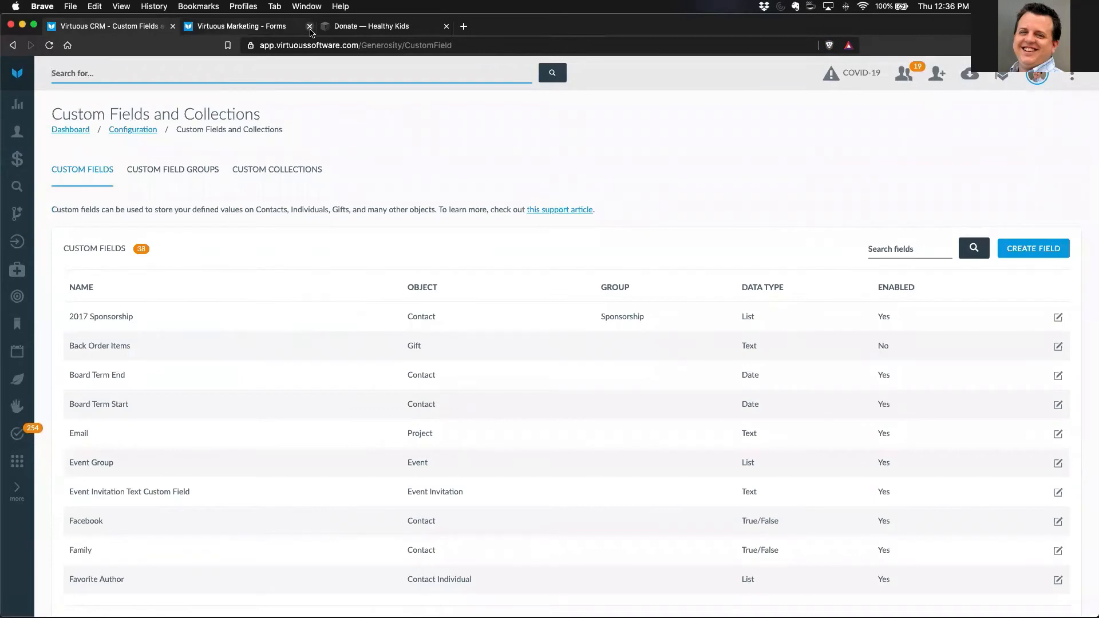
# - Create a lead form named "New Subscriber Survey" and proceed to its build stage
pyautogui.click(252, 26)
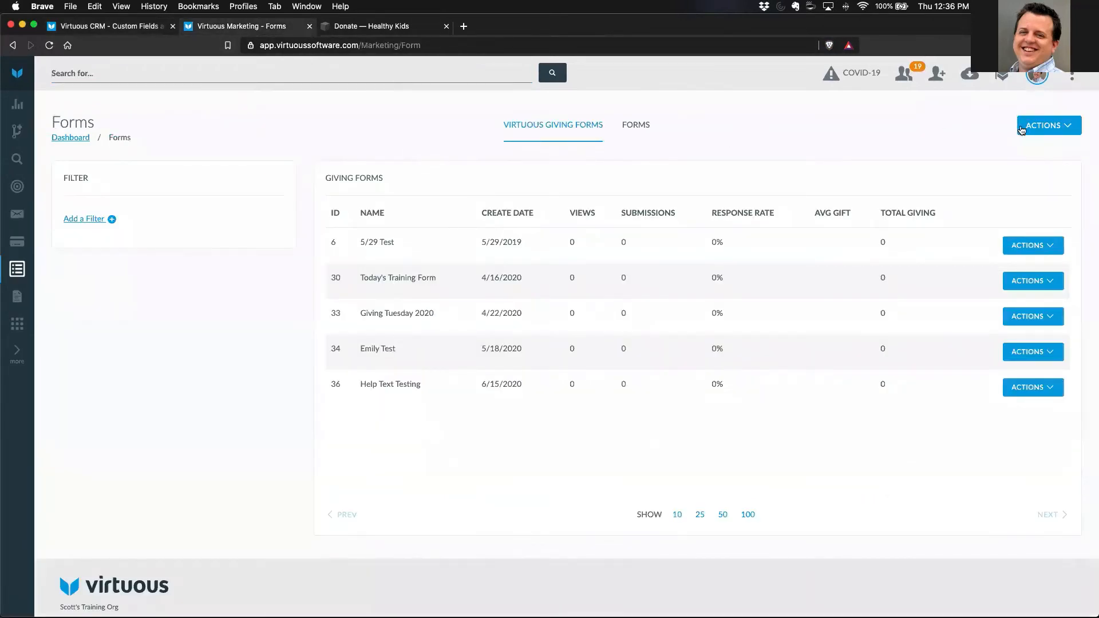
pyautogui.click(1041, 127)
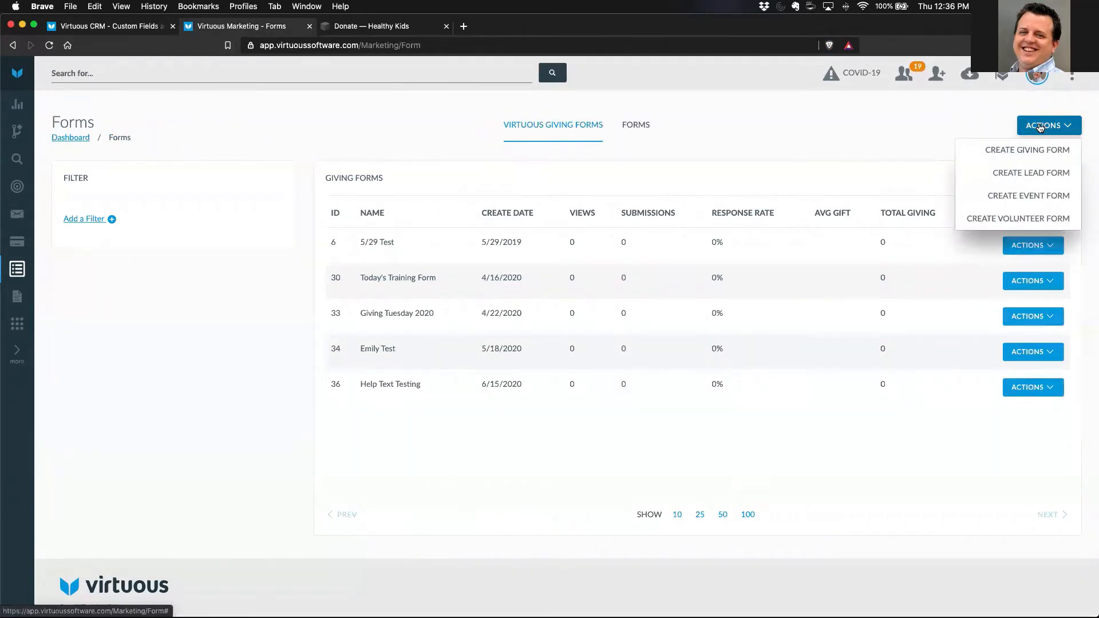
pyautogui.click(1027, 173)
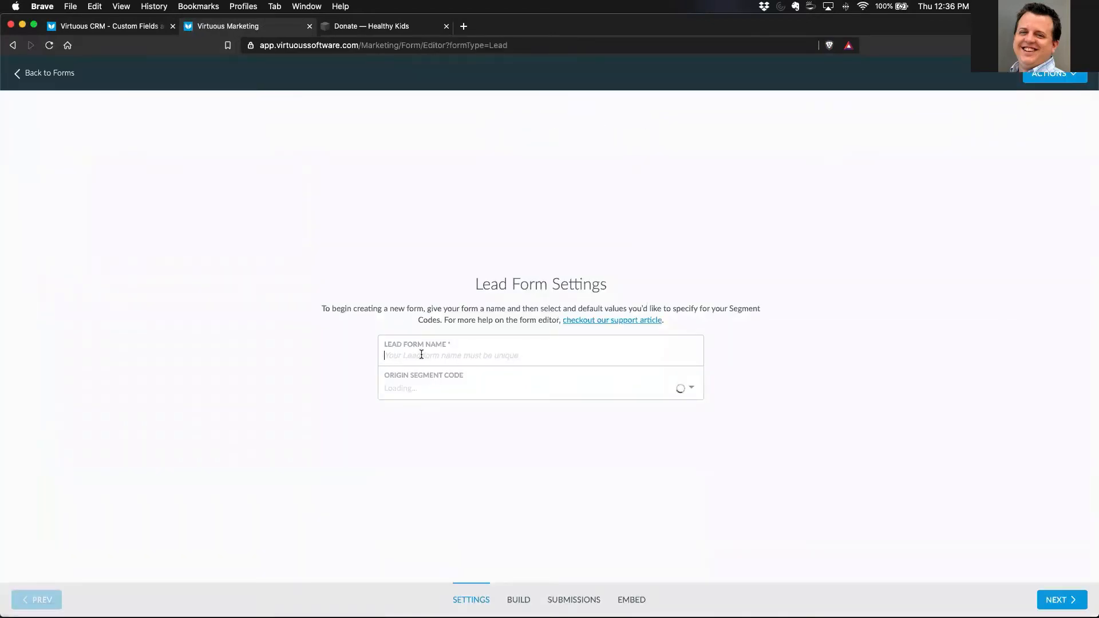
pyautogui.click(422, 356)
pyautogui.write('New Subscriv')
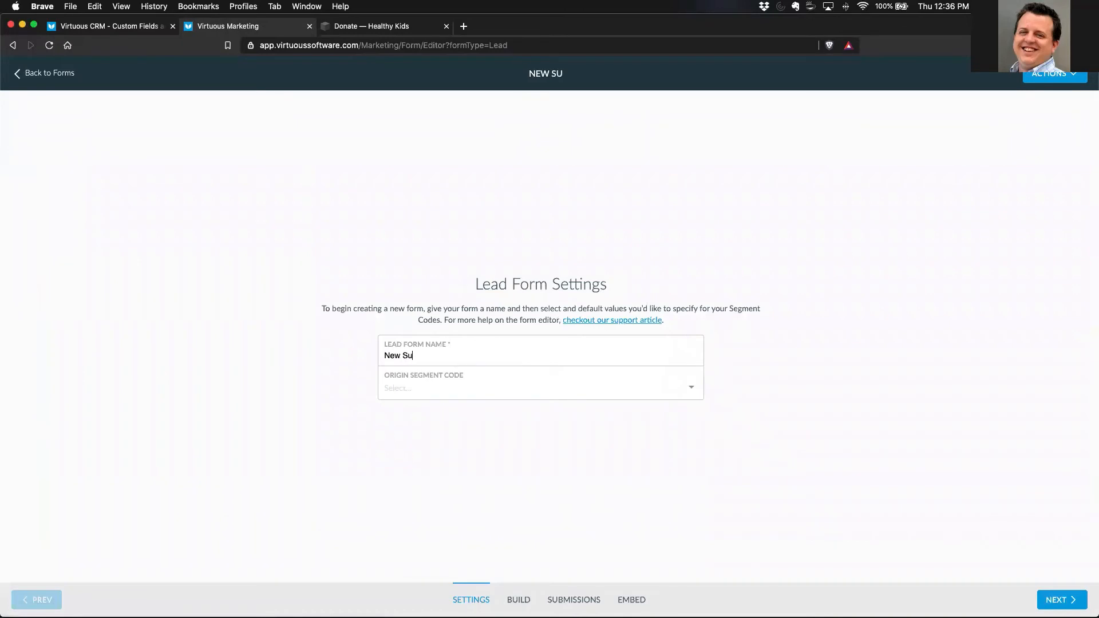
pyautogui.press('BackSpace')
pyautogui.write('ber Survey')
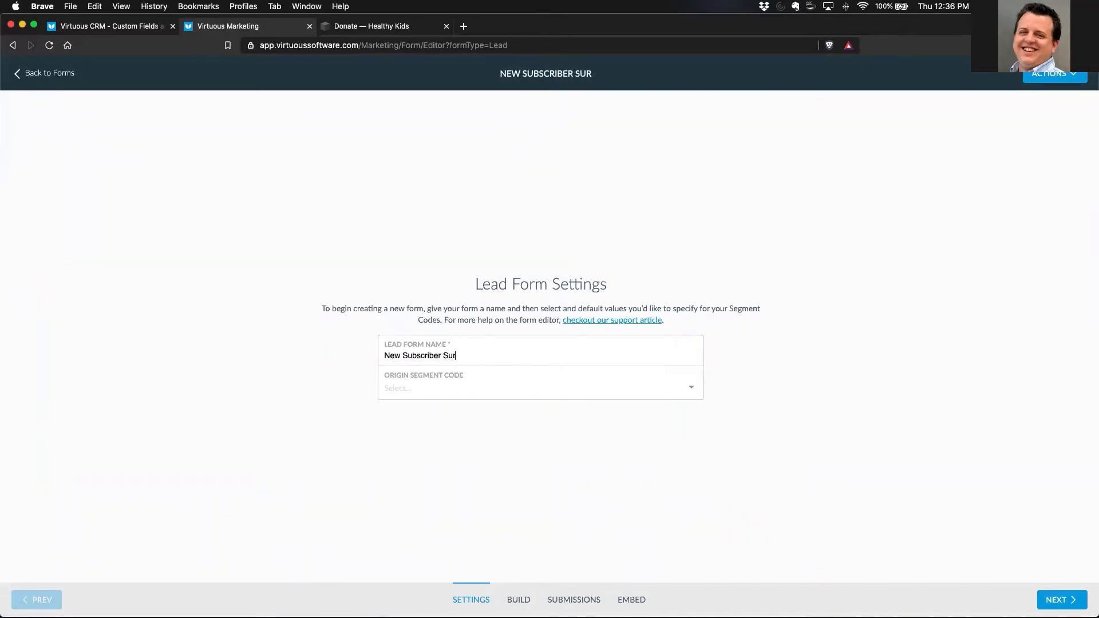
pyautogui.click(1056, 600)
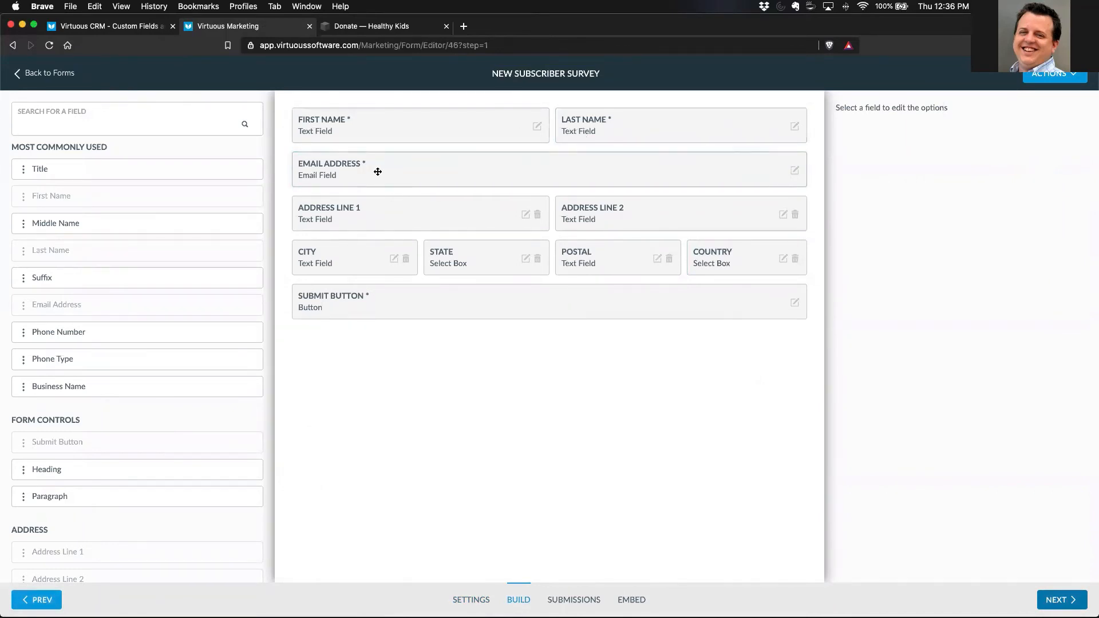
# - Add the individual custom fields Organization Interest, Involvement and Personal Note, in that order, above the form's submit button
pyautogui.click(795, 174)
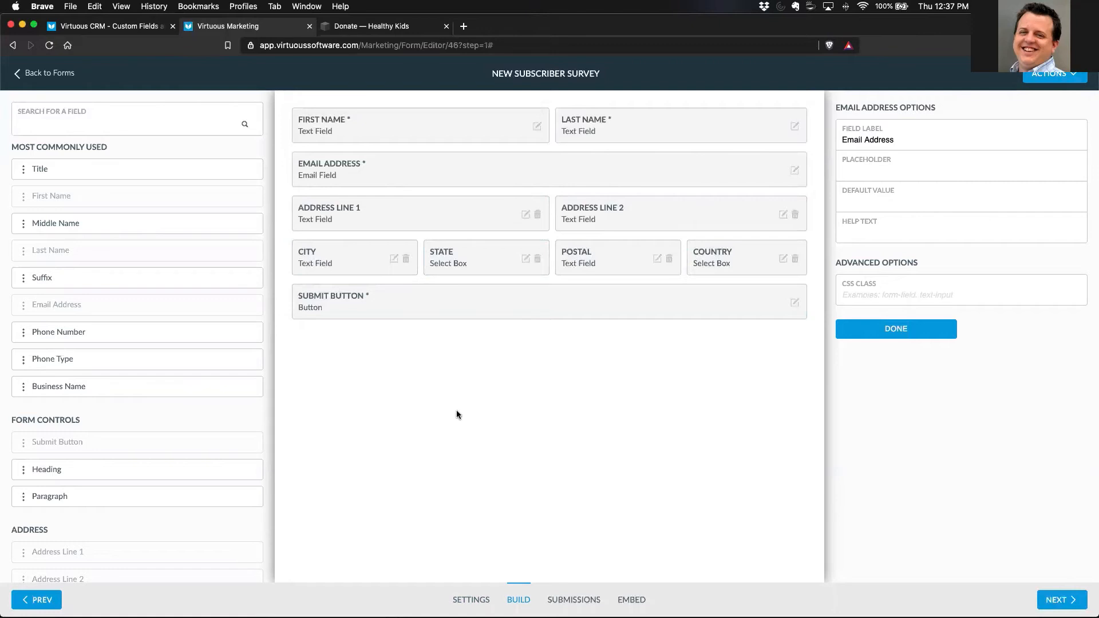
pyautogui.scroll(-10, 159, 415)
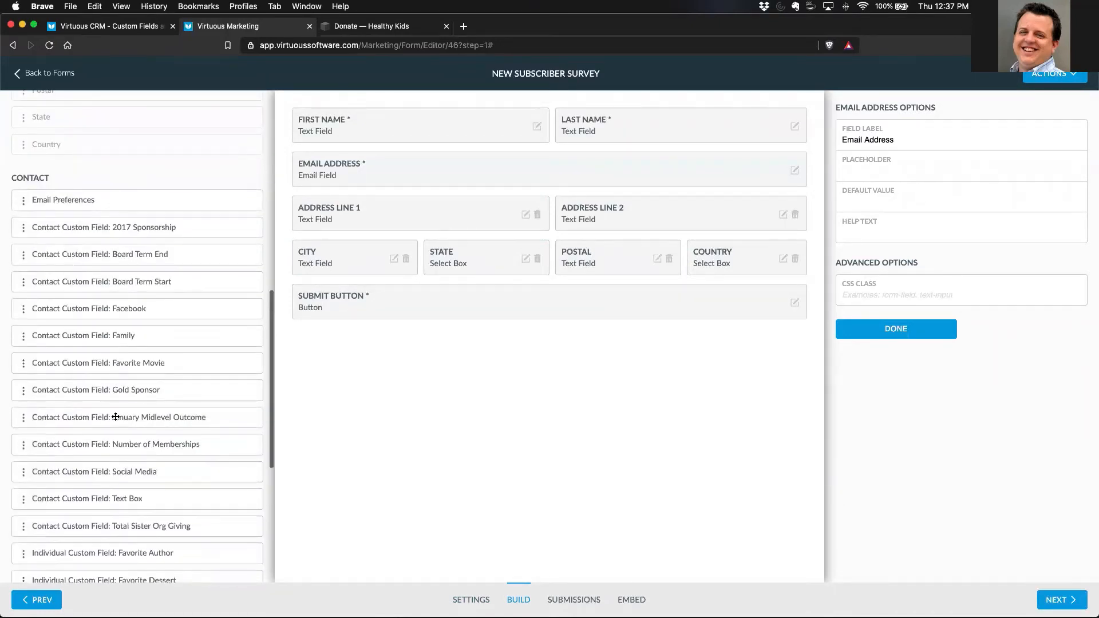
pyautogui.scroll(-4, 115, 484)
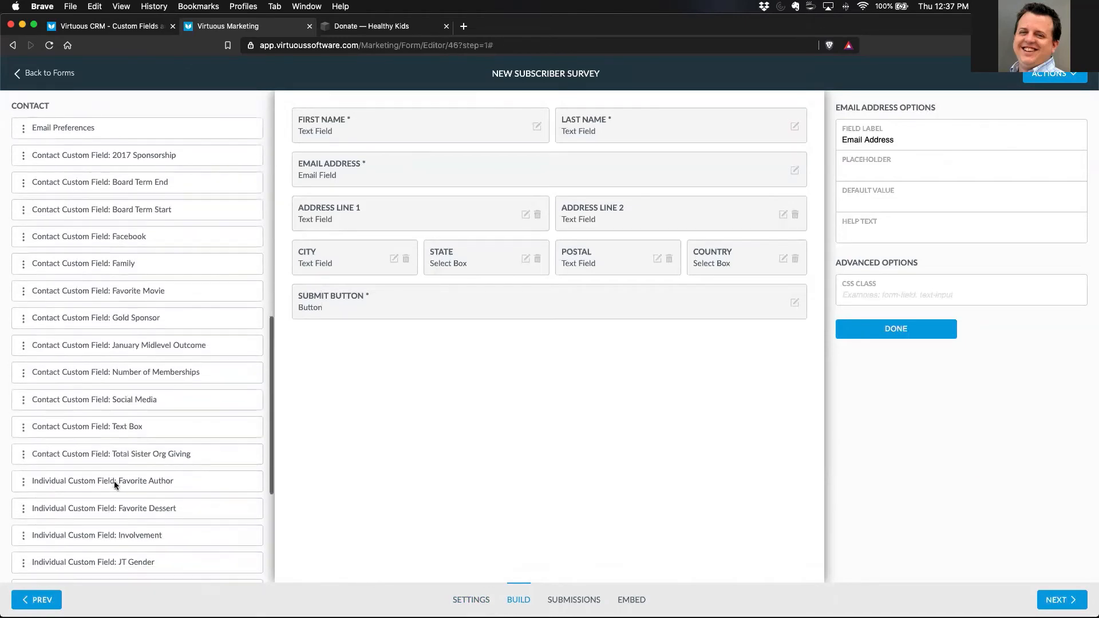
pyautogui.scroll(-6, 146, 487)
pyautogui.scroll(-2, 147, 490)
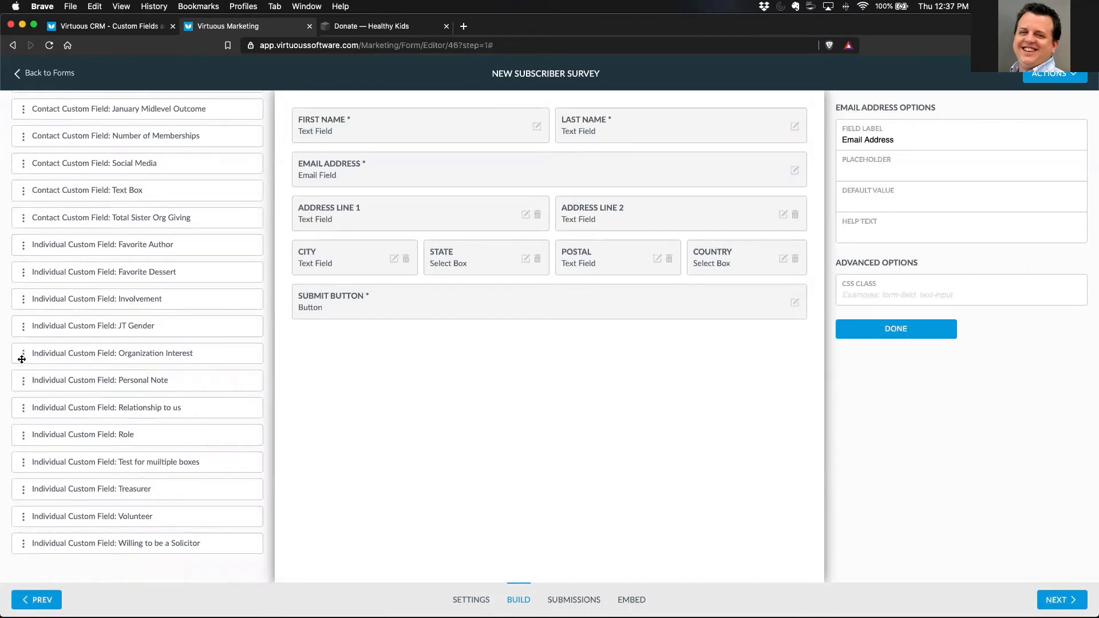
pyautogui.moveTo(21, 355); pyautogui.dragTo(353, 302)
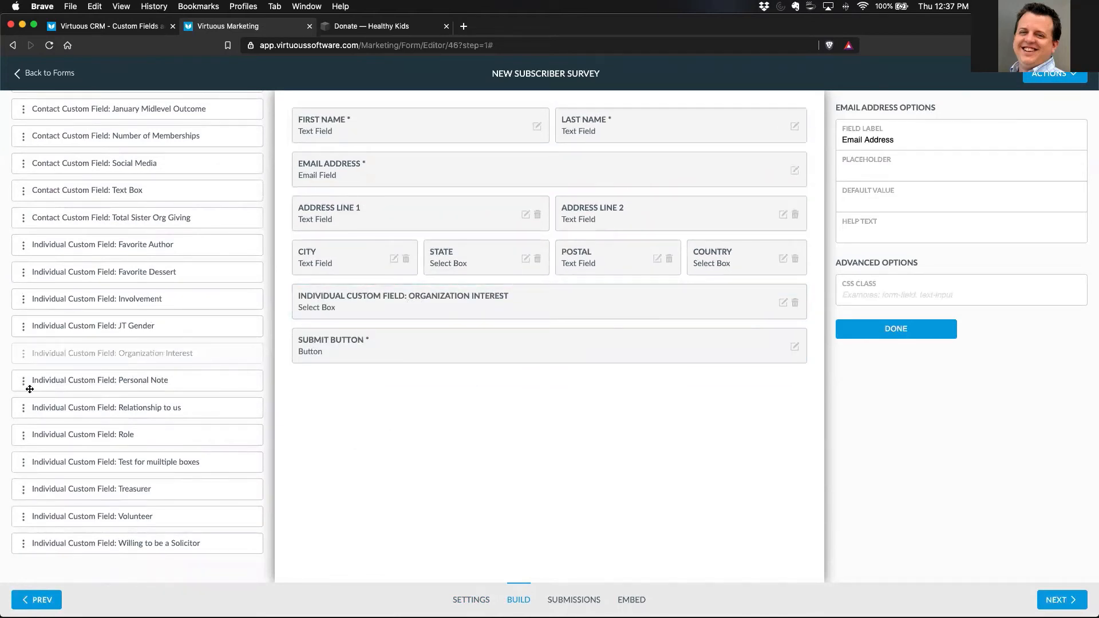
pyautogui.moveTo(22, 380); pyautogui.dragTo(326, 357)
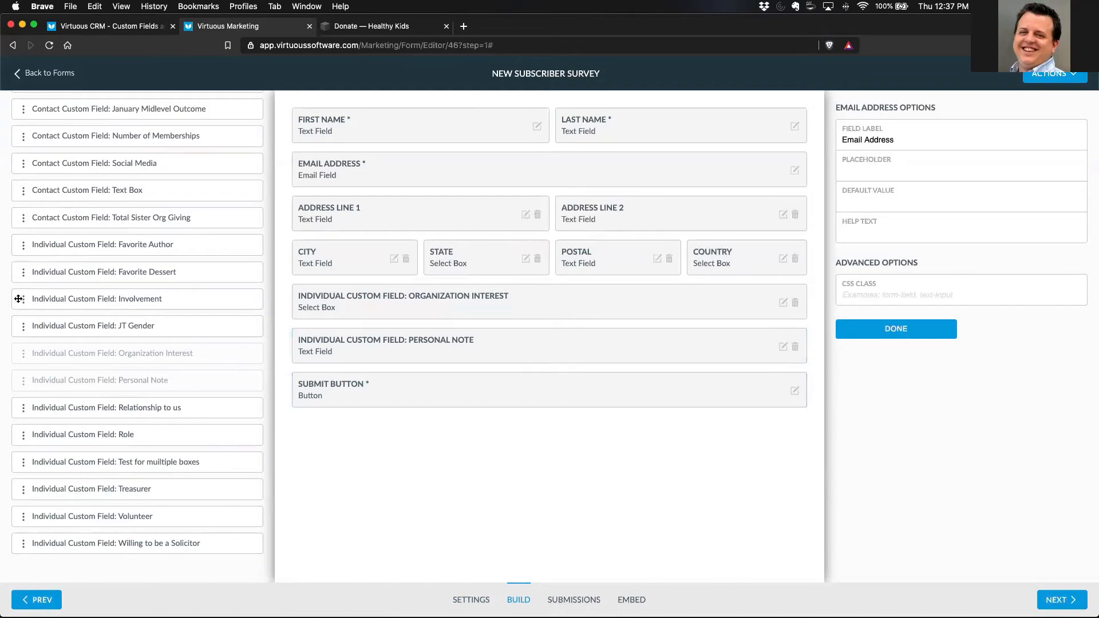
pyautogui.moveTo(22, 300); pyautogui.dragTo(339, 353)
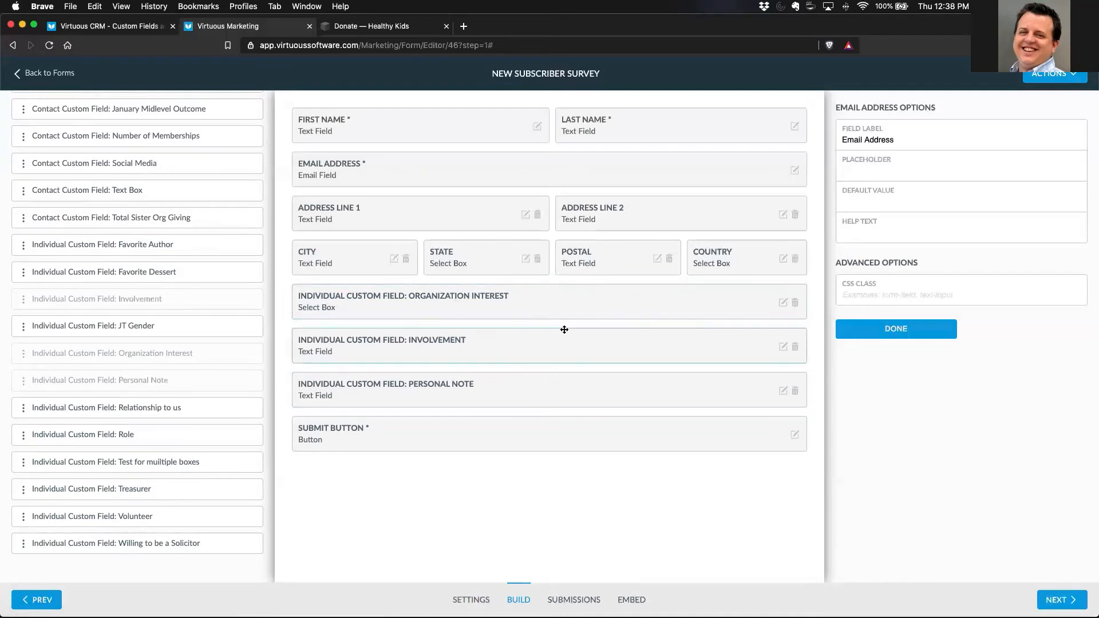
pyautogui.click(891, 333)
# - Preview the form, check the Organization Interest answer choices, and close the preview
pyautogui.click(1050, 74)
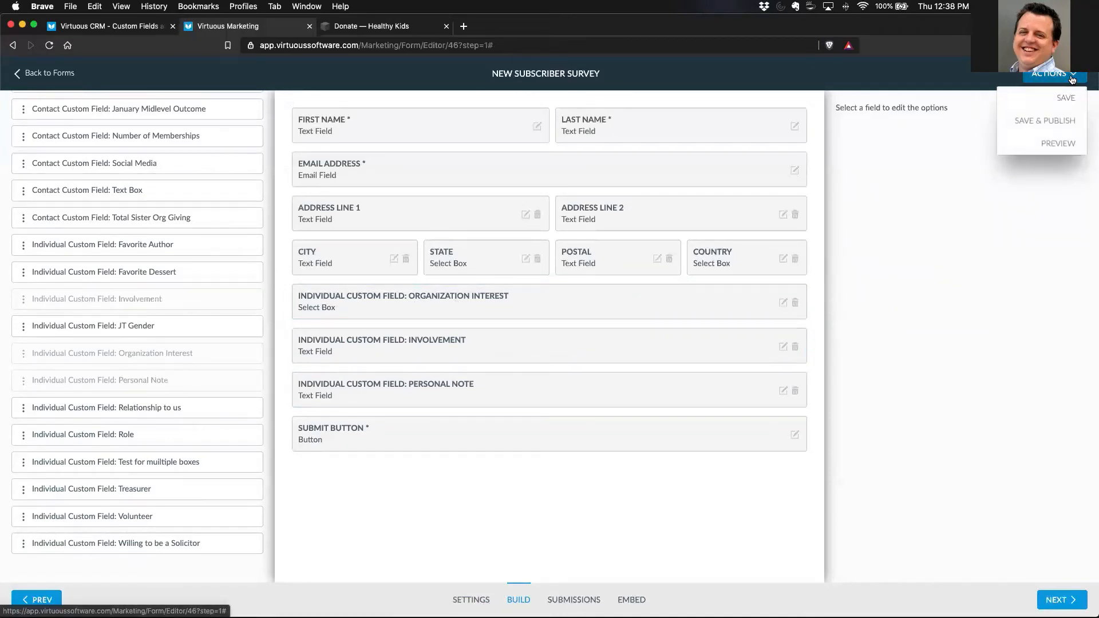
pyautogui.click(1054, 146)
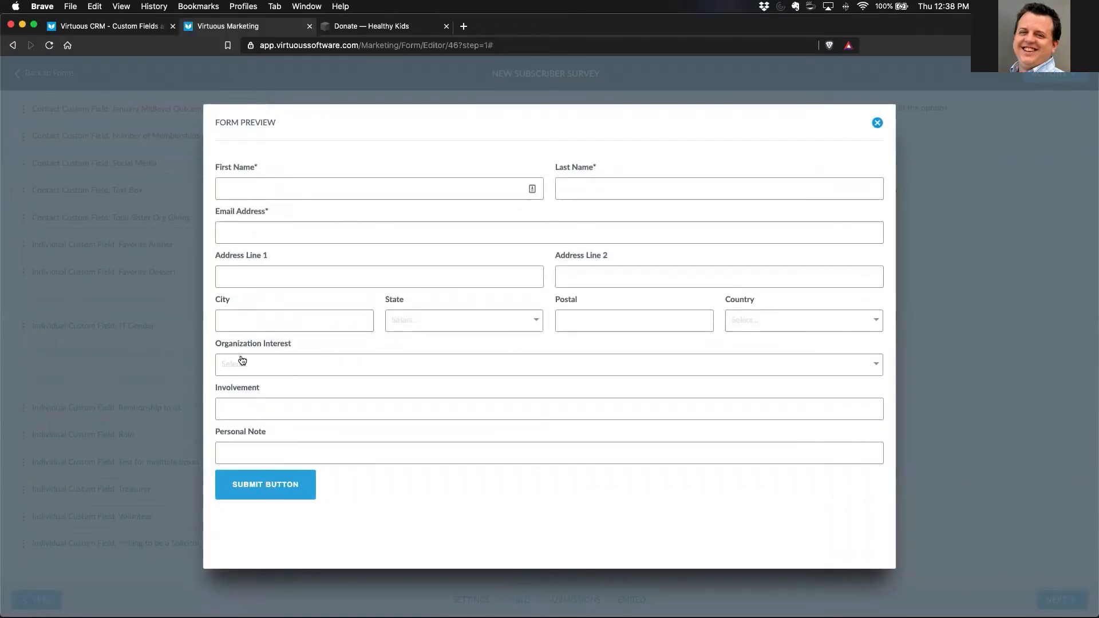
pyautogui.click(293, 366)
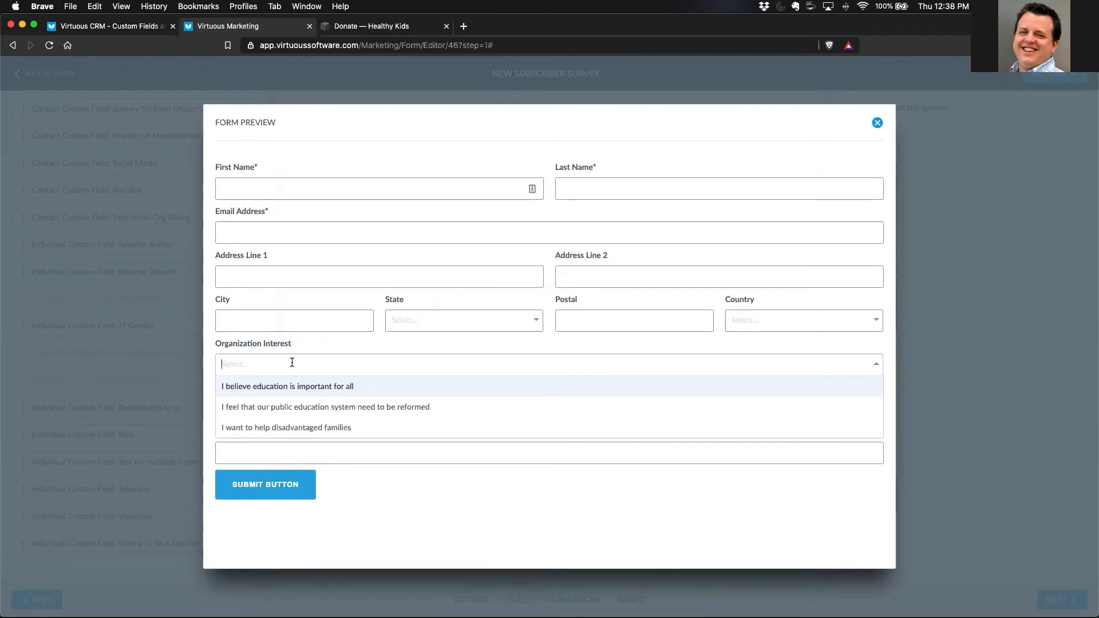
pyautogui.click(370, 522)
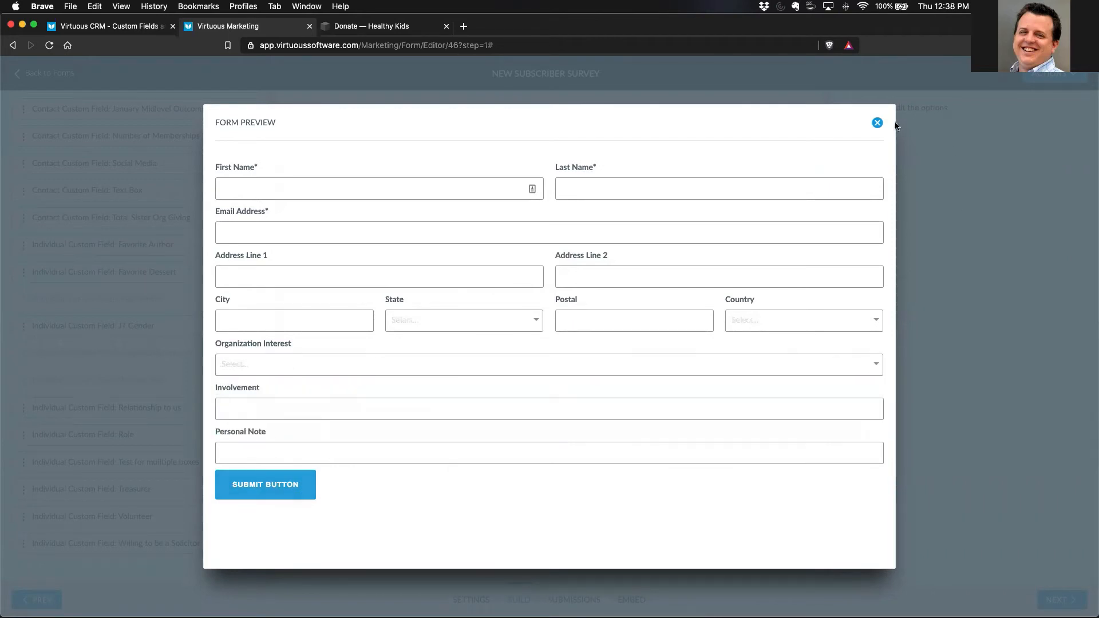
pyautogui.click(877, 123)
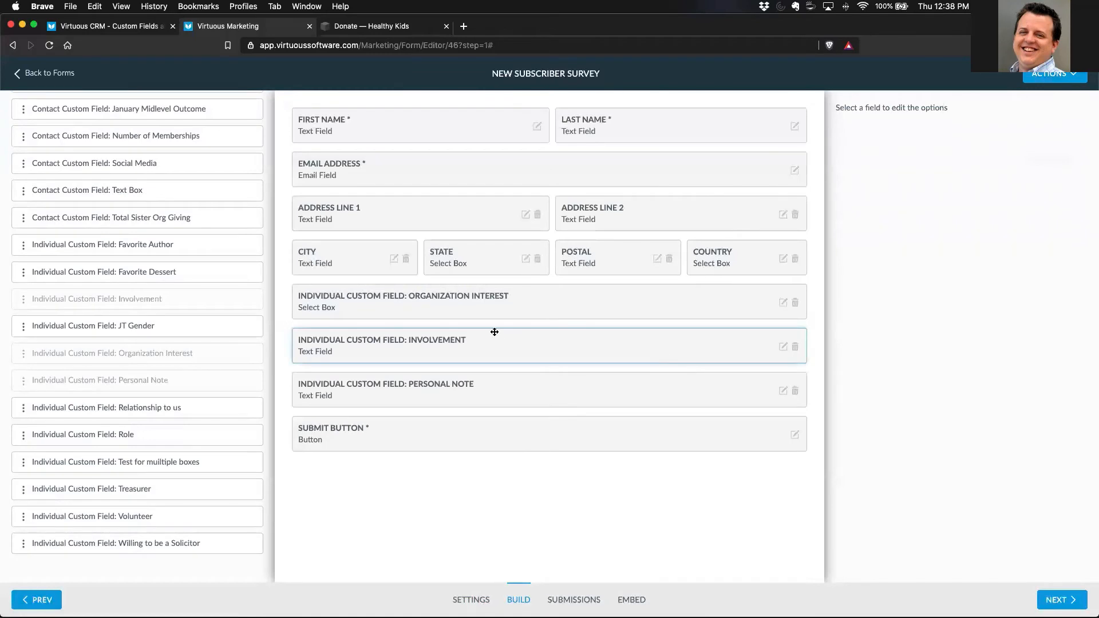
# - Set the Organization Interest field's label to "What would you say drew you to our organization/mission?"
pyautogui.click(783, 302)
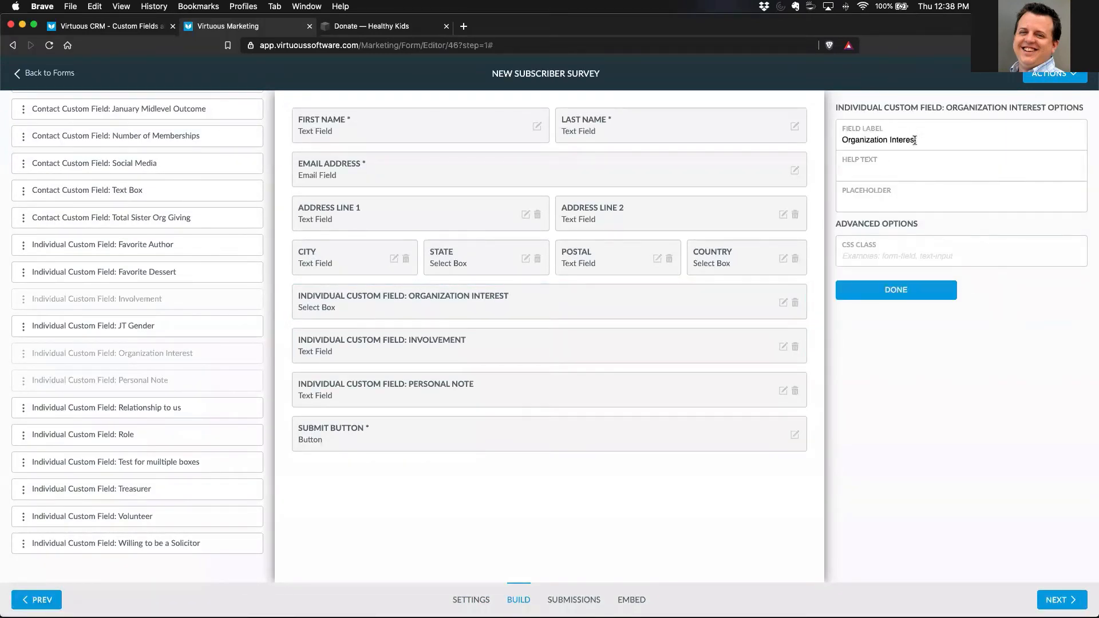
pyautogui.moveTo(926, 142); pyautogui.dragTo(846, 140)
pyautogui.write('What would you say drew you to our m')
pyautogui.press('BackSpace')
pyautogui.write('organization/mission?')
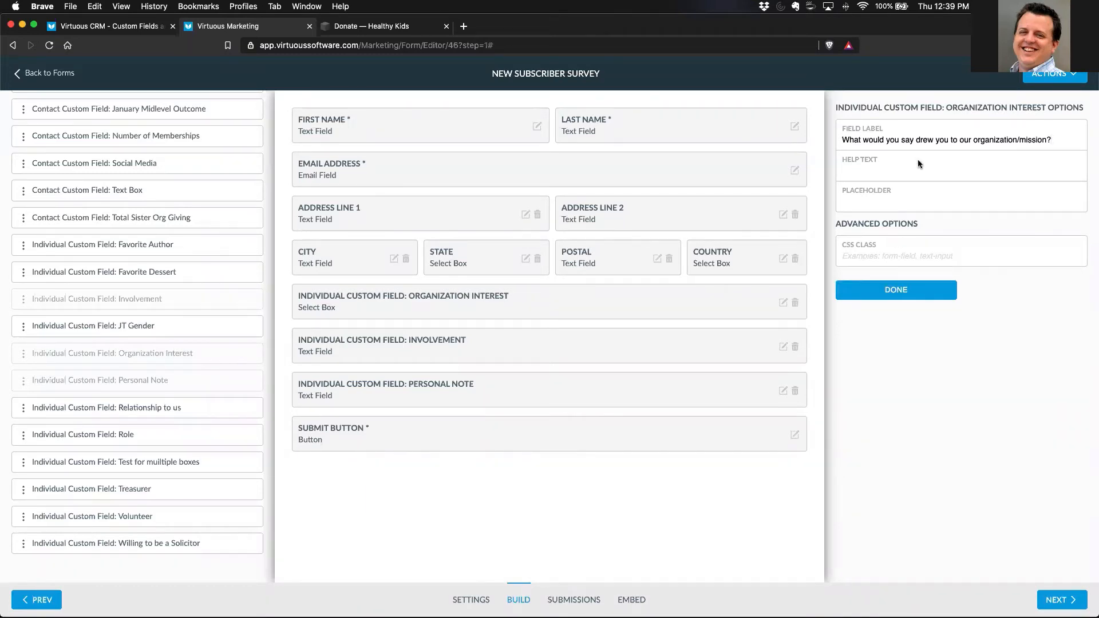
pyautogui.moveTo(844, 139); pyautogui.dragTo(1059, 141)
pyautogui.click(918, 334)
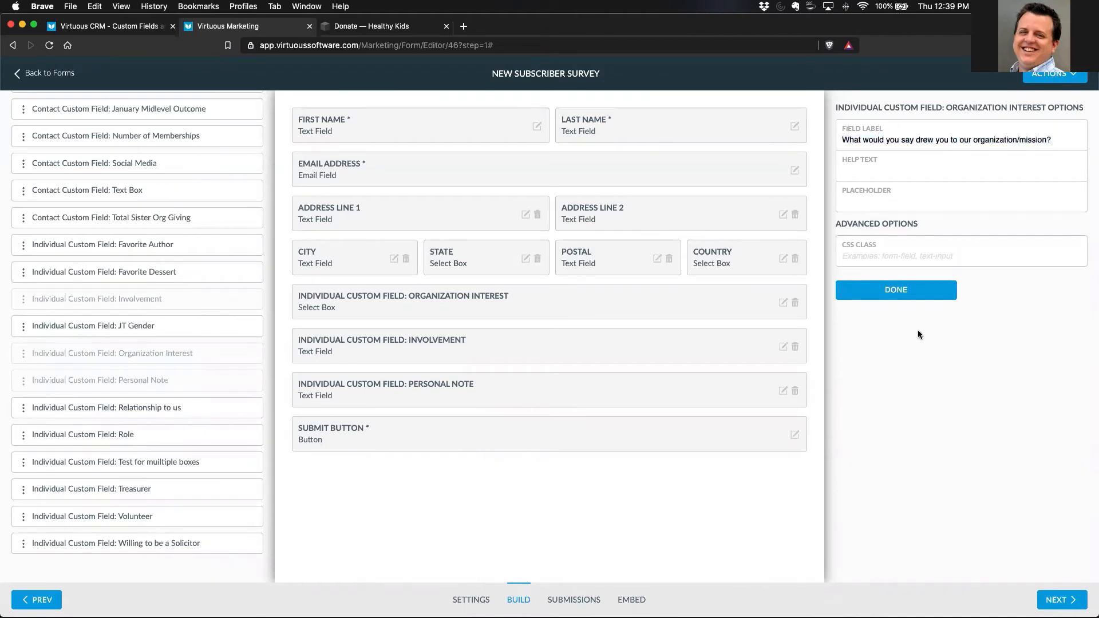
pyautogui.click(896, 289)
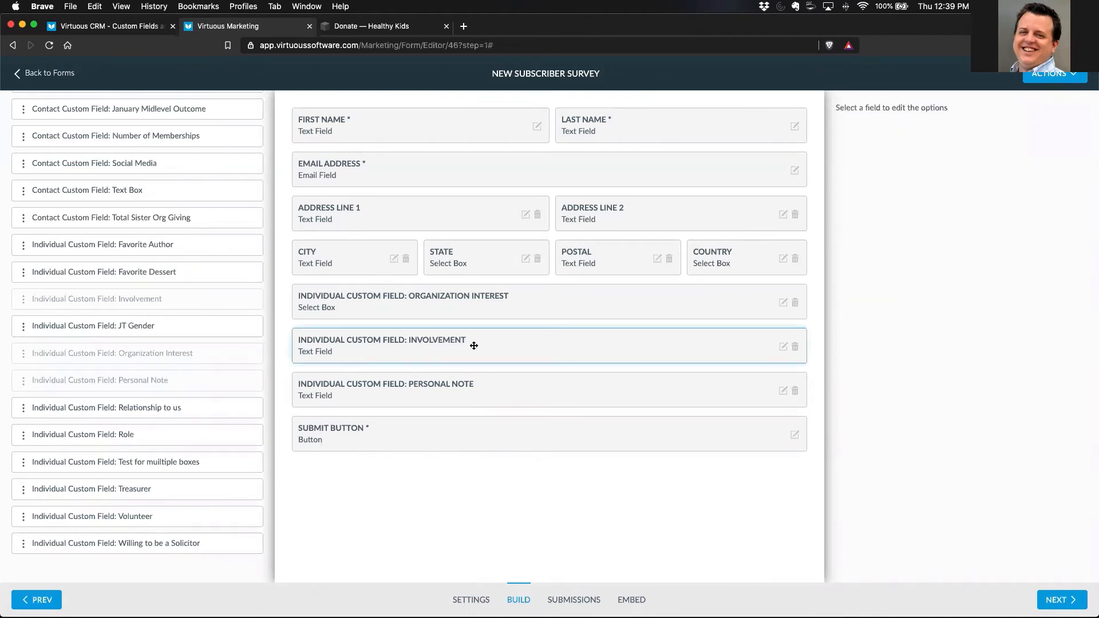
# - Set the Involvement field's label to "Please let us know if there are other ways in which you would like to get involved in our mission"
pyautogui.click(785, 347)
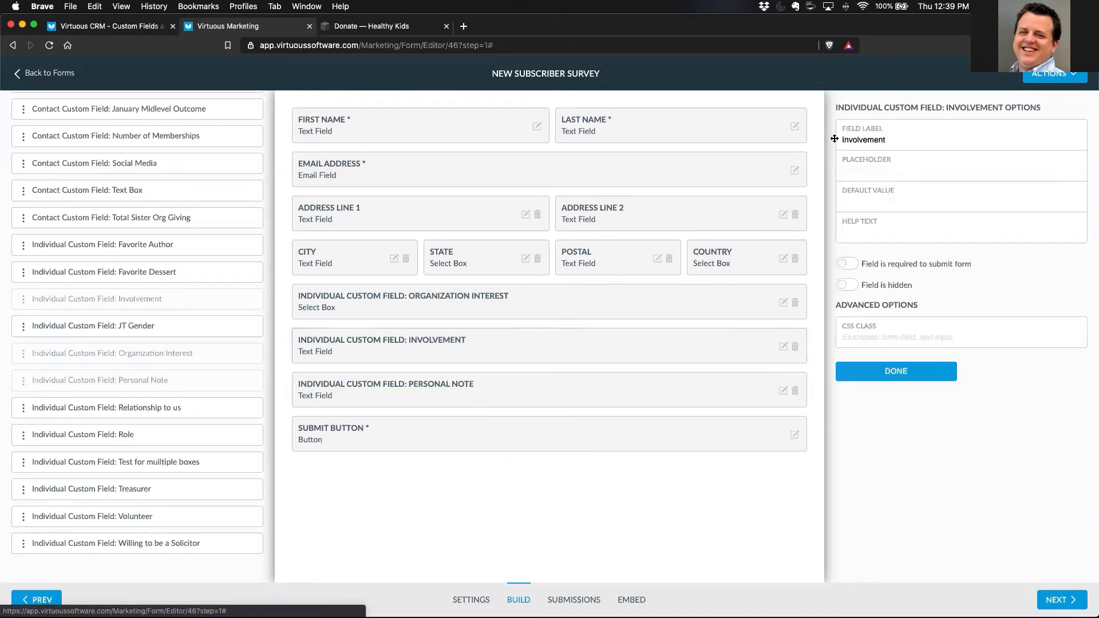
pyautogui.moveTo(888, 140); pyautogui.dragTo(841, 139)
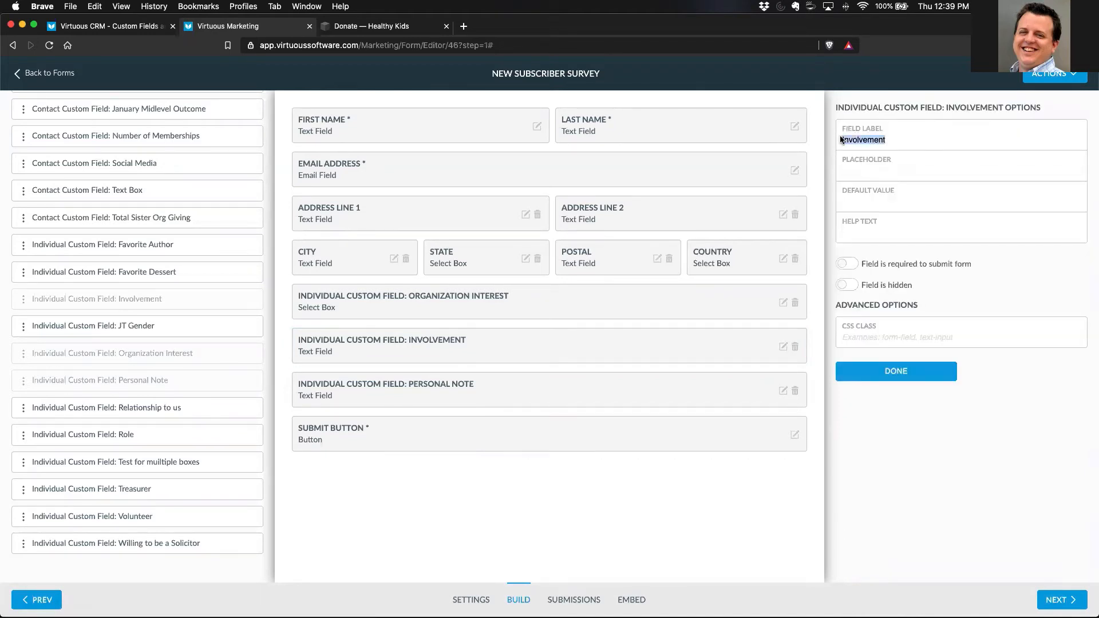
pyautogui.write('Please let us know if there are other ways ')
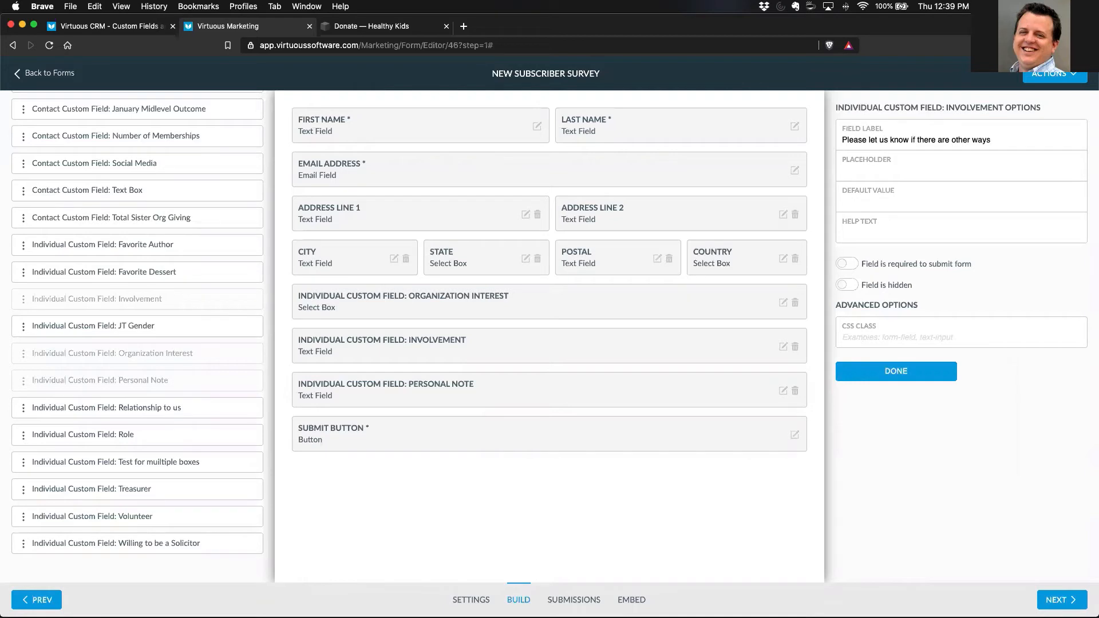
pyautogui.write('in which you would like to')
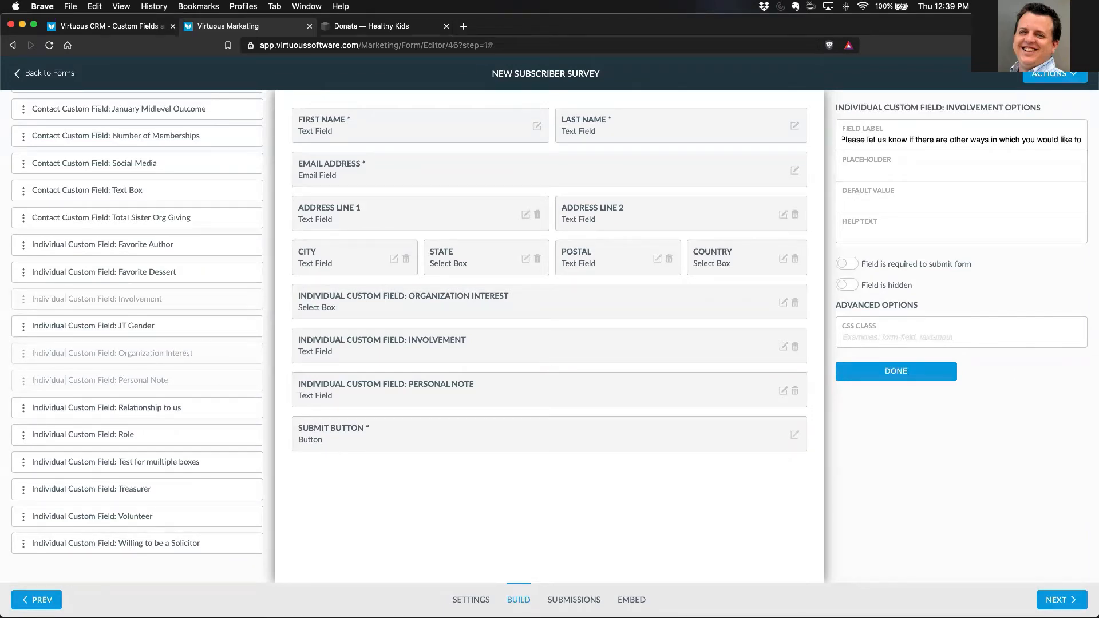
pyautogui.write(' get involved')
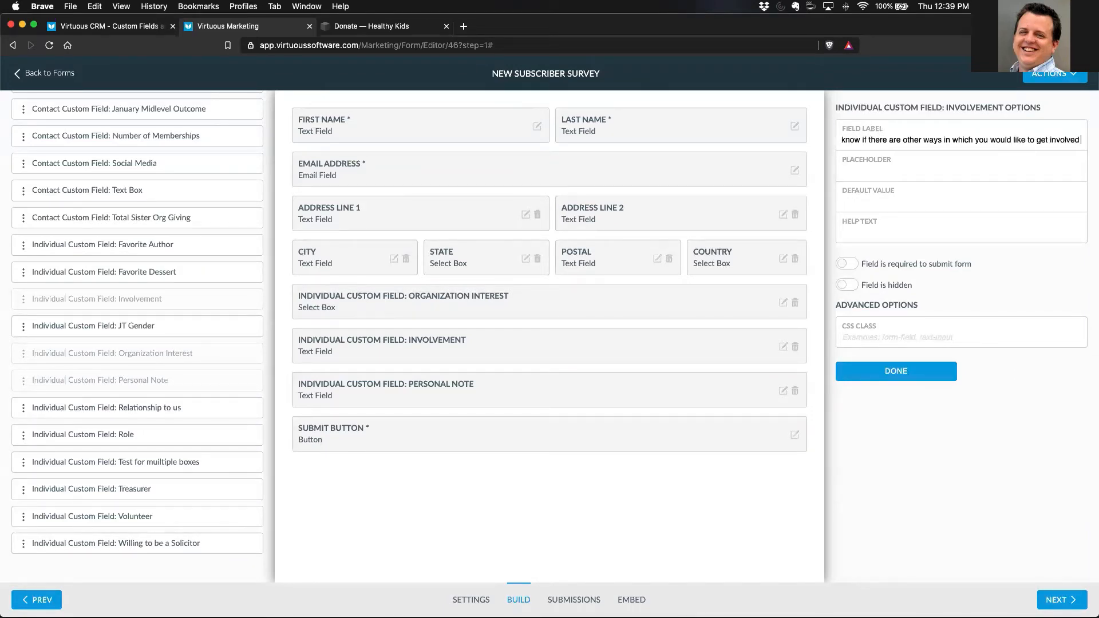
pyautogui.write(' in our mision')
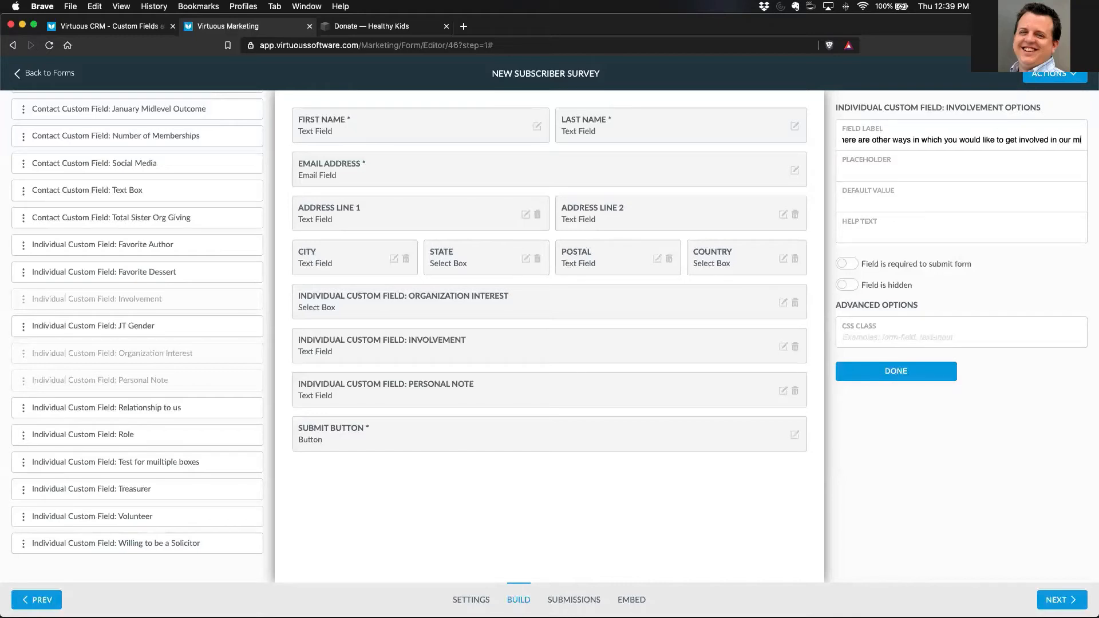
pyautogui.press('BackSpace')
pyautogui.press('BackSpace')
pyautogui.press('BackSpace')
pyautogui.write('sion')
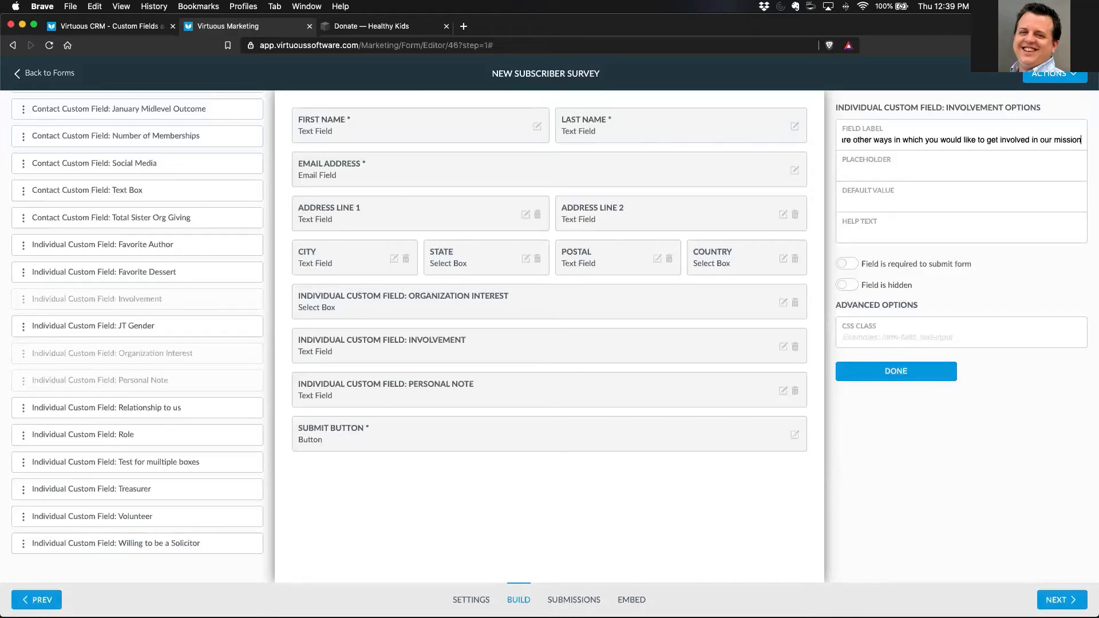
pyautogui.click(871, 371)
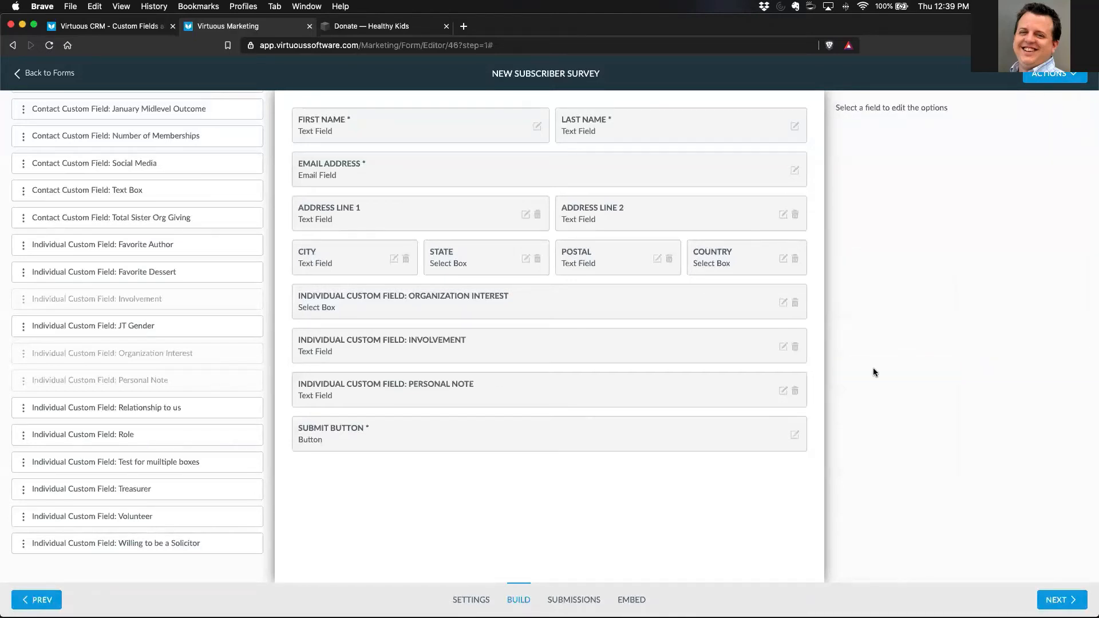
# - Set the Personal Note field's label to "What else would you like to let us know about you?"
pyautogui.click(783, 392)
pyautogui.moveTo(907, 140); pyautogui.dragTo(815, 137)
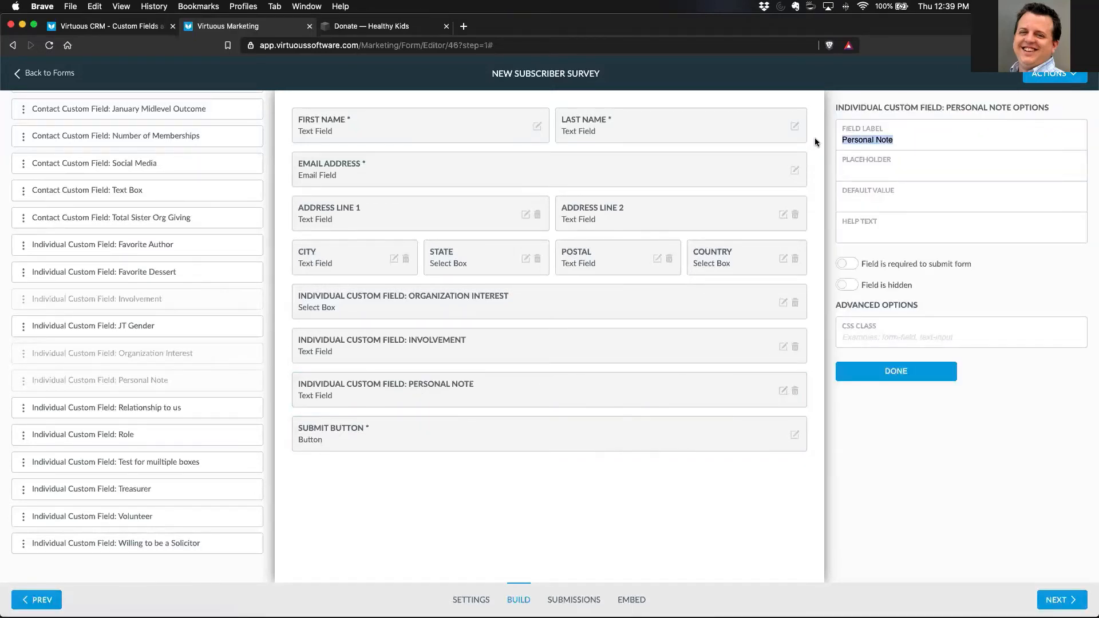
pyautogui.write('What else eould you like to le')
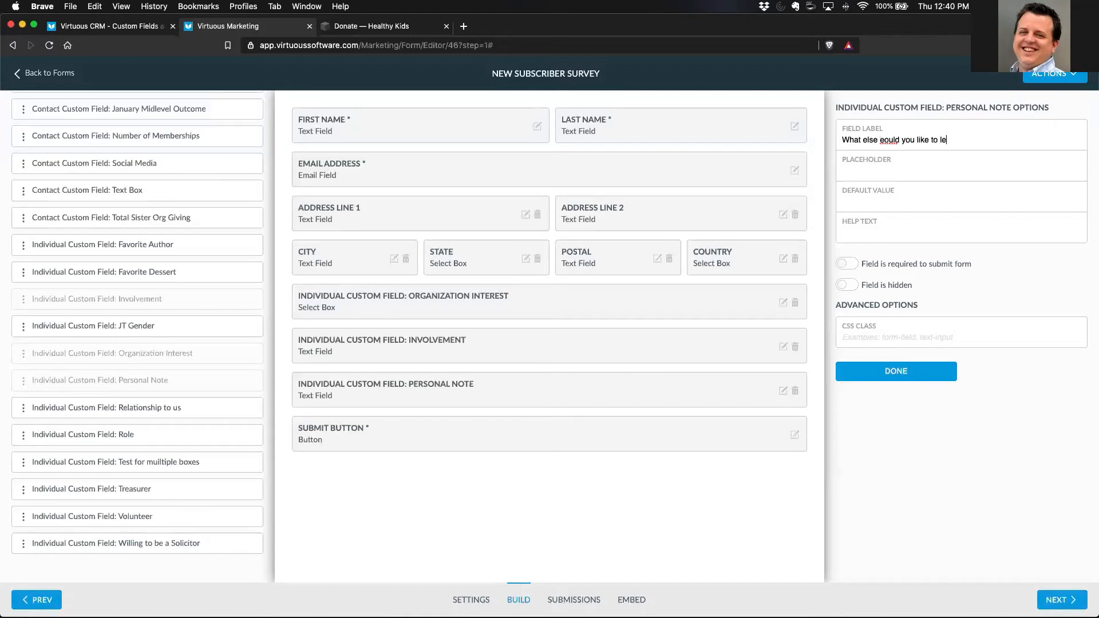
pyautogui.write('t us know about you?')
pyautogui.click(884, 141)
pyautogui.press('BackSpace')
pyautogui.write('w')
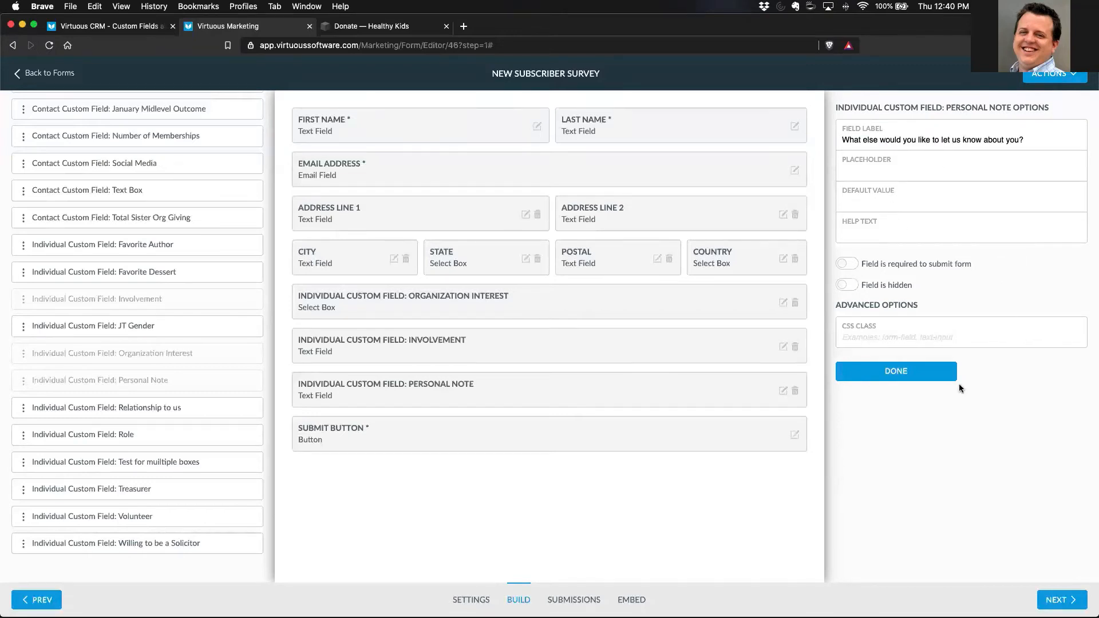
pyautogui.click(916, 371)
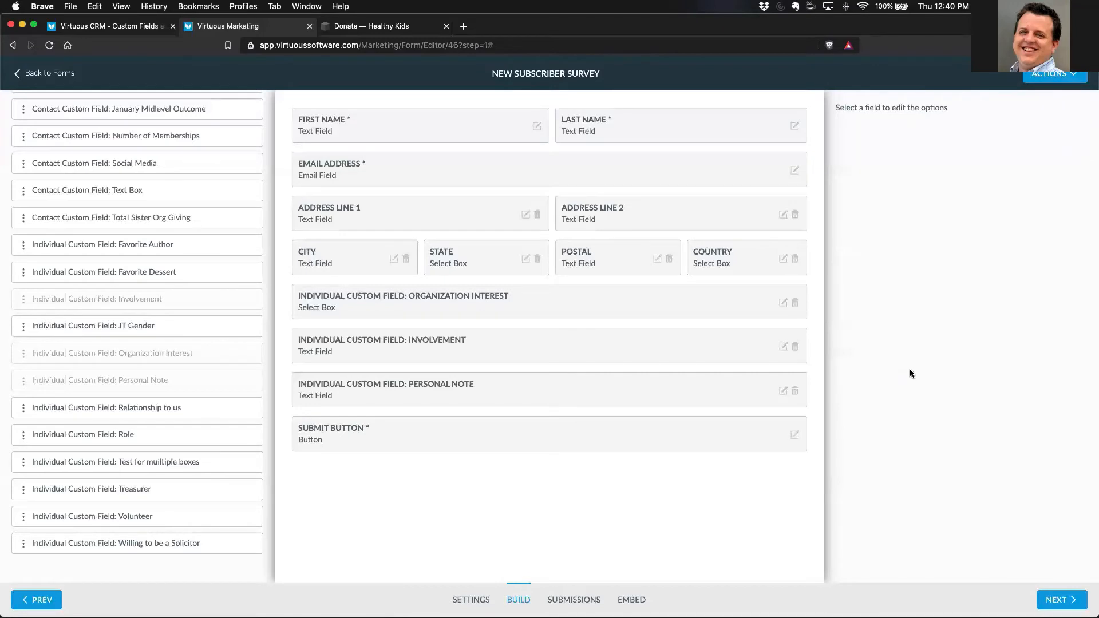
# - Preview the survey form, review the wording of its custom question labels, and close the preview
pyautogui.click(1067, 80)
pyautogui.click(1067, 144)
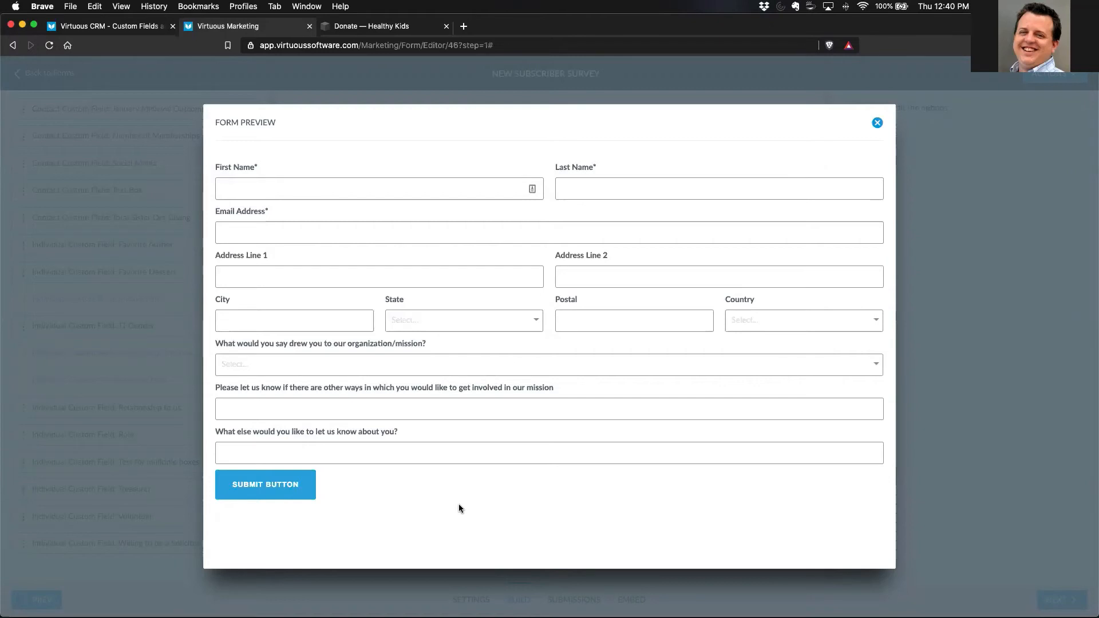
pyautogui.moveTo(212, 385); pyautogui.dragTo(555, 377)
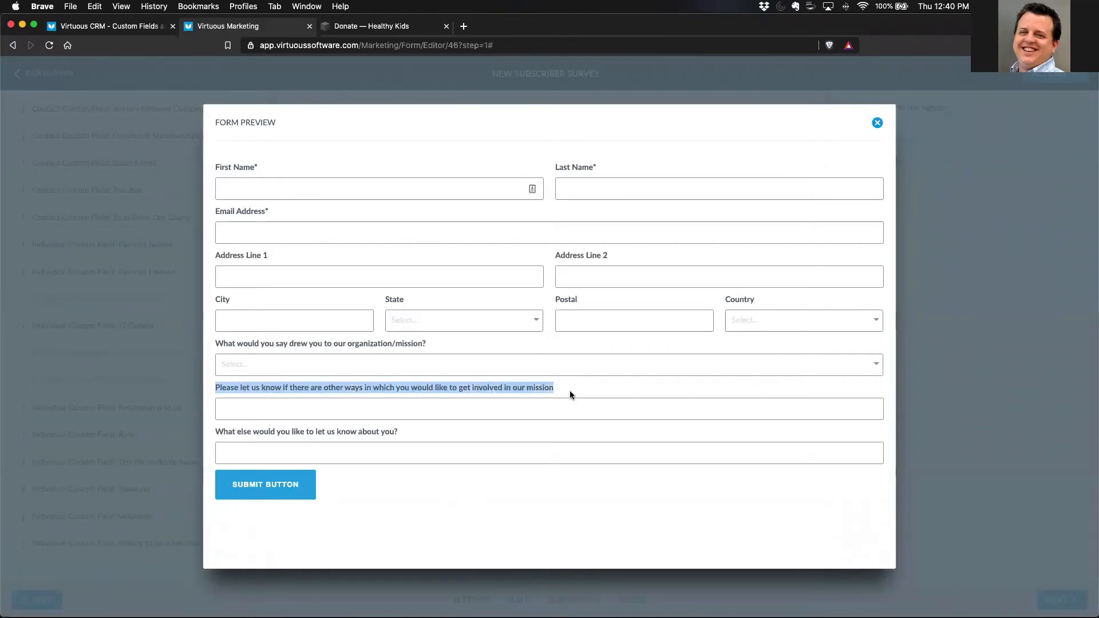
pyautogui.moveTo(216, 343); pyautogui.dragTo(445, 343)
pyautogui.click(445, 344)
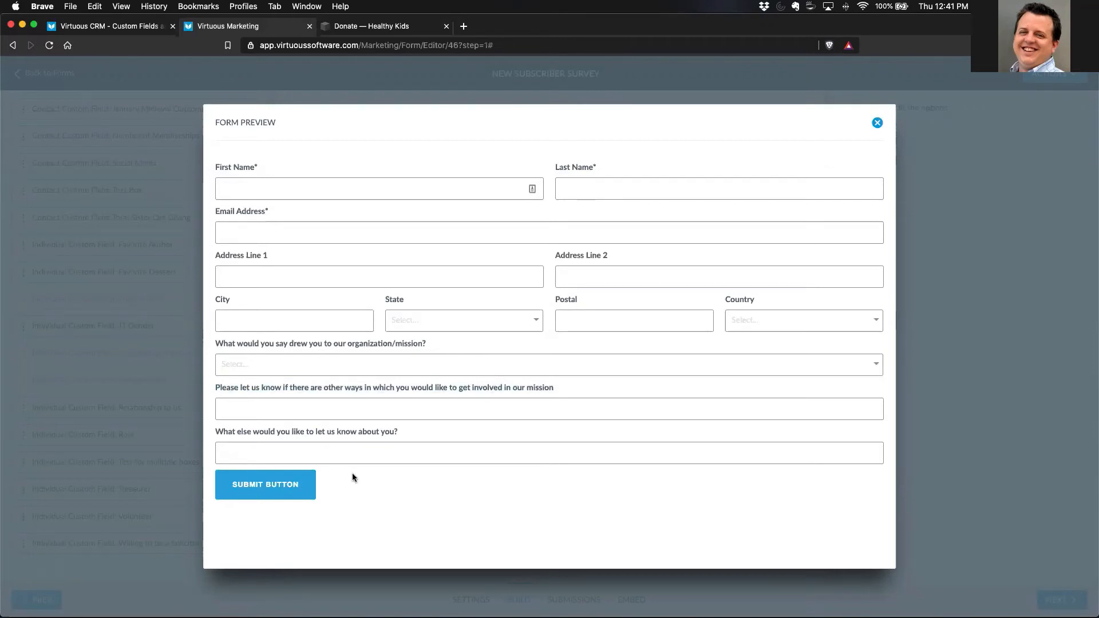
pyautogui.click(877, 123)
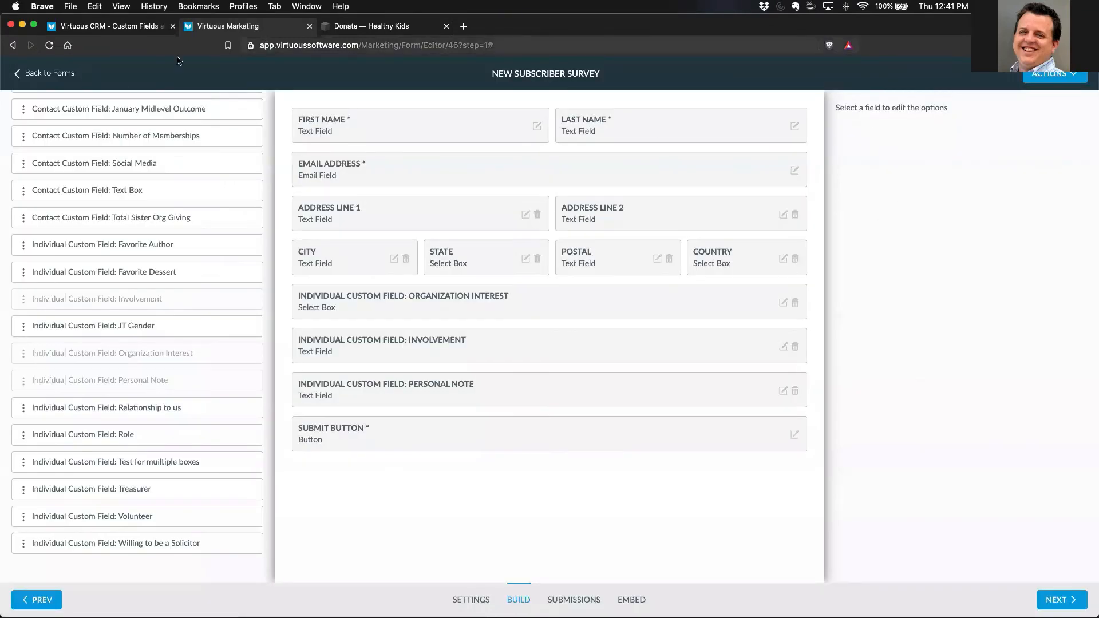
# - Leave the survey form's editor and return to the forms list in the browser
pyautogui.click(48, 74)
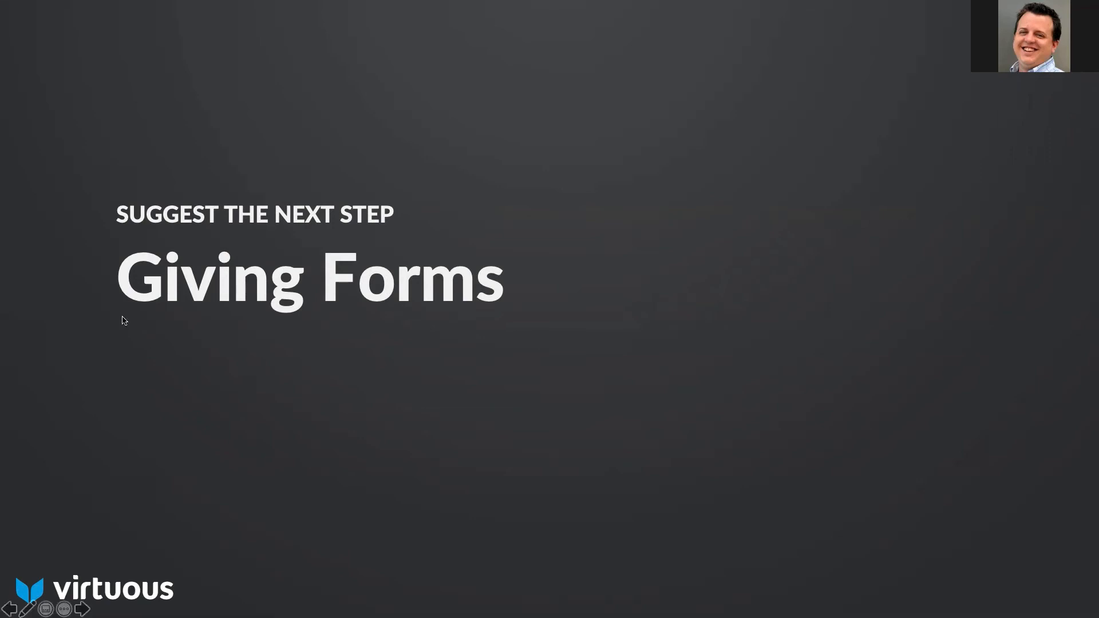
pyautogui.hotkey('ctrl', 'Up')
pyautogui.click(143, 319)
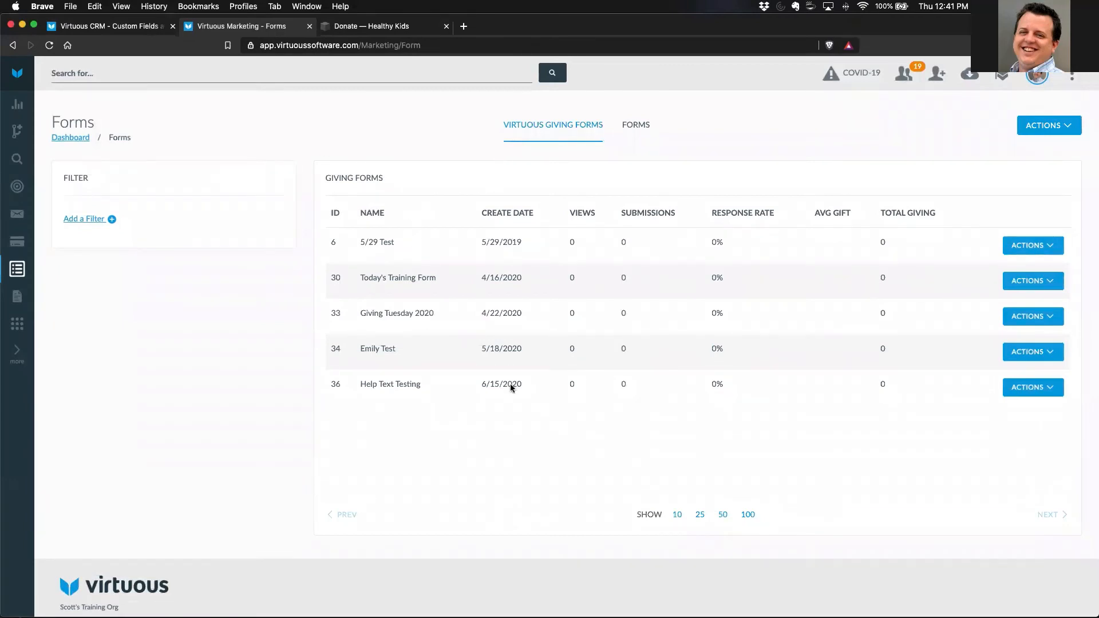
# - Create a giving form and name it "New Subscriber Donation Form"
pyautogui.click(1031, 125)
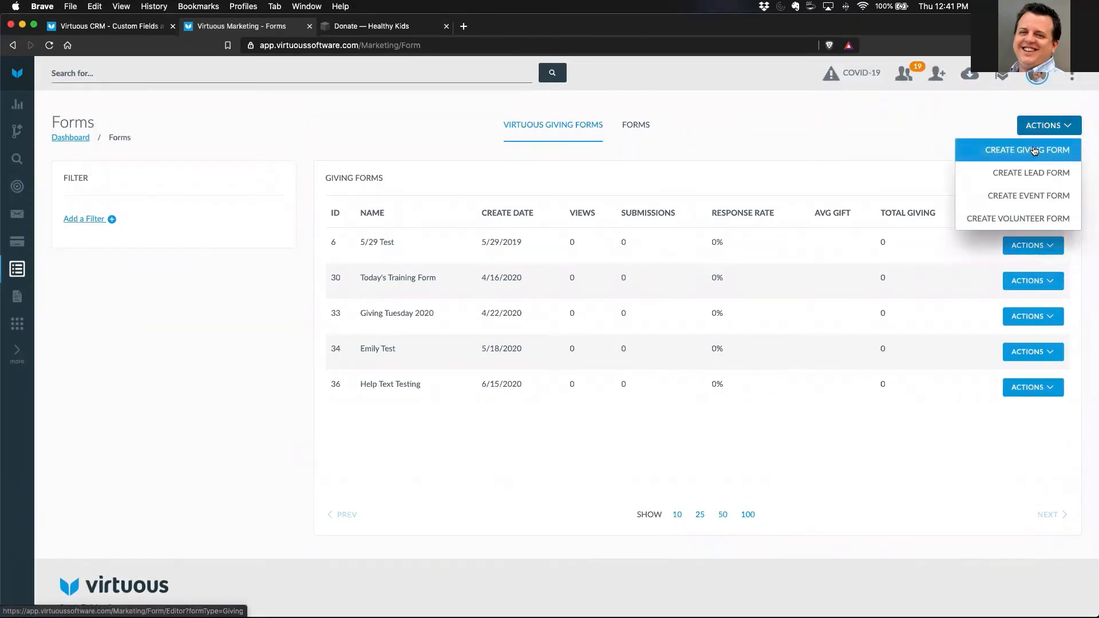
pyautogui.click(1035, 150)
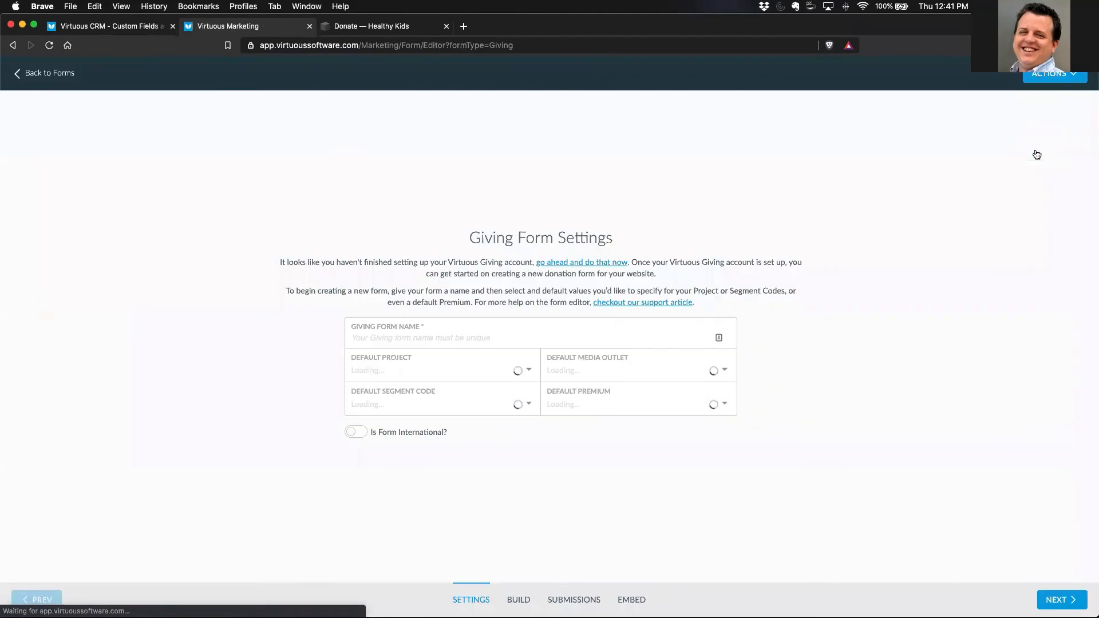
pyautogui.click(427, 338)
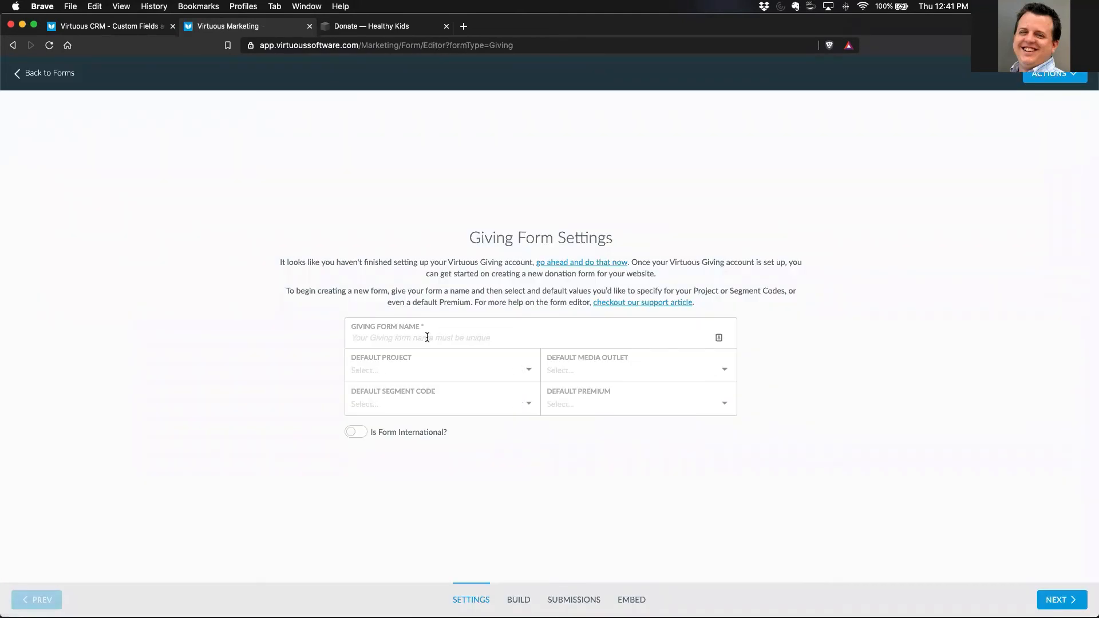
pyautogui.write('N')
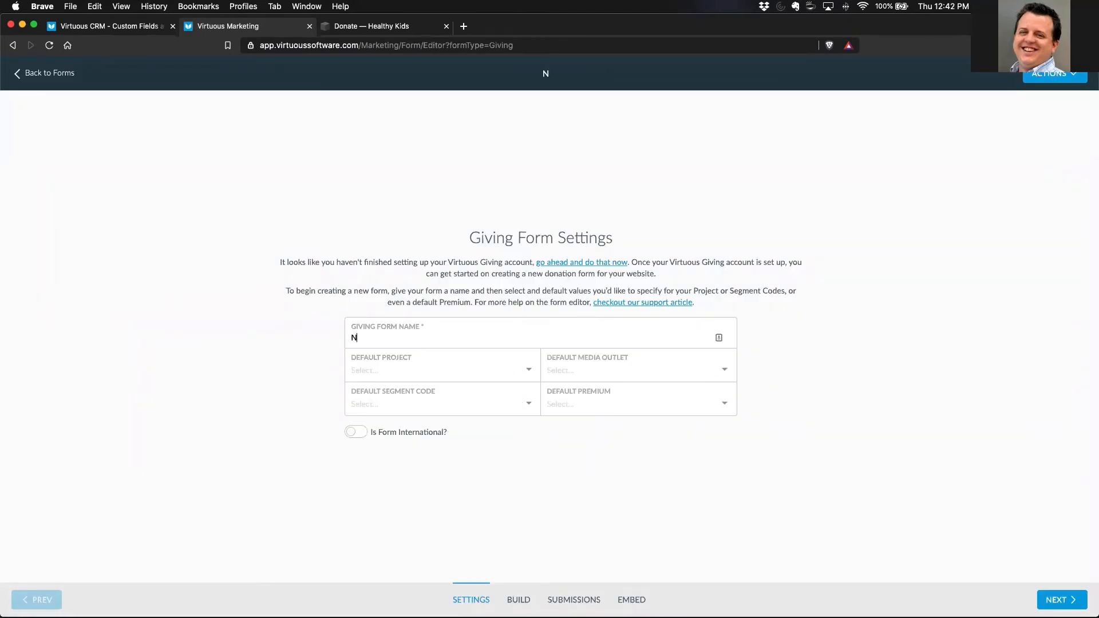
pyautogui.write('ew Subscriber DonationForm')
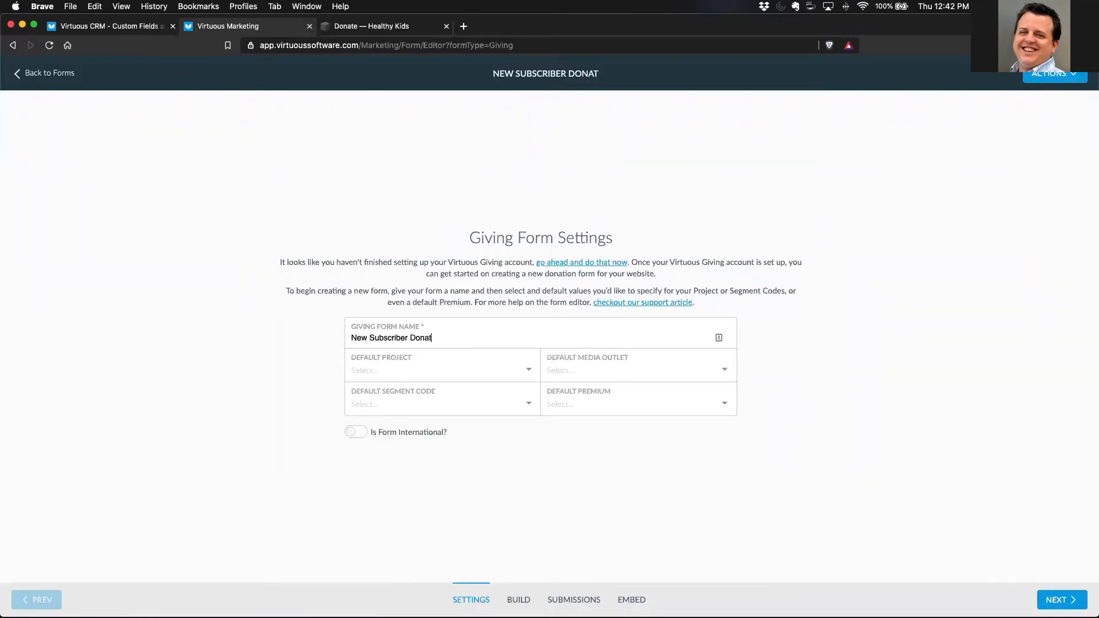
pyautogui.click(443, 339)
# - Check the default project and default segment code choices and the account setup notice in the giving form's settings, without selecting a default
pyautogui.click(428, 371)
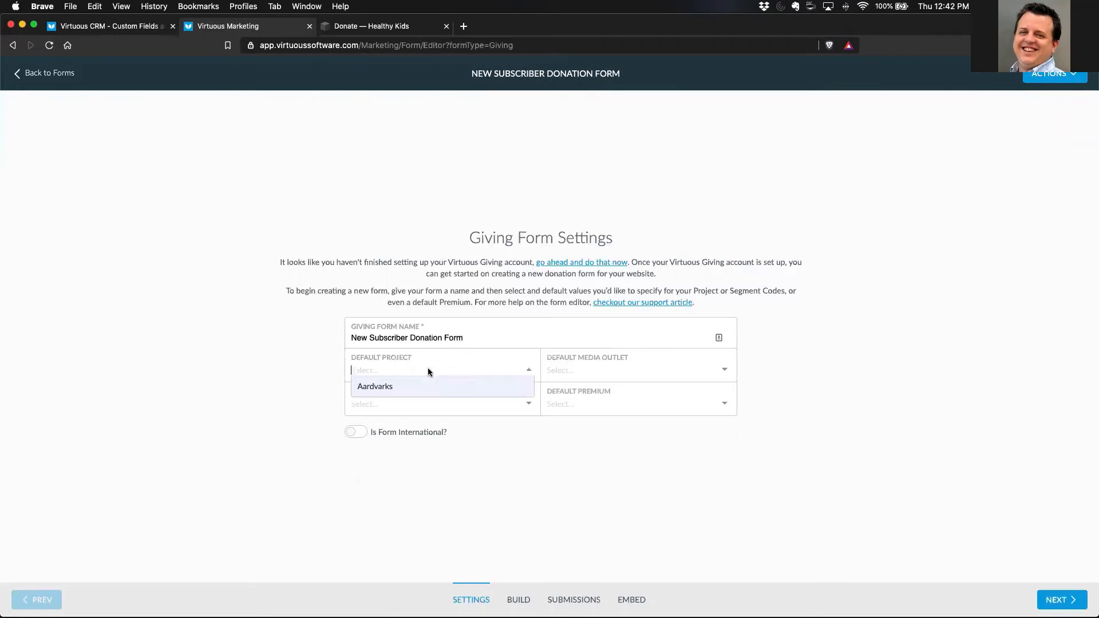
pyautogui.click(261, 360)
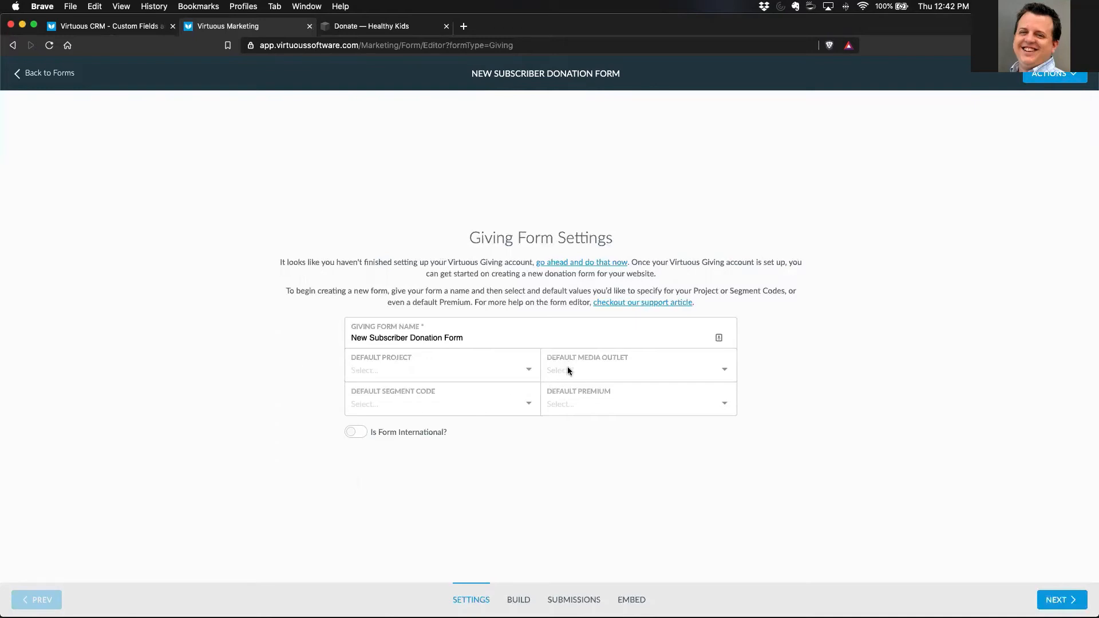
pyautogui.click(445, 403)
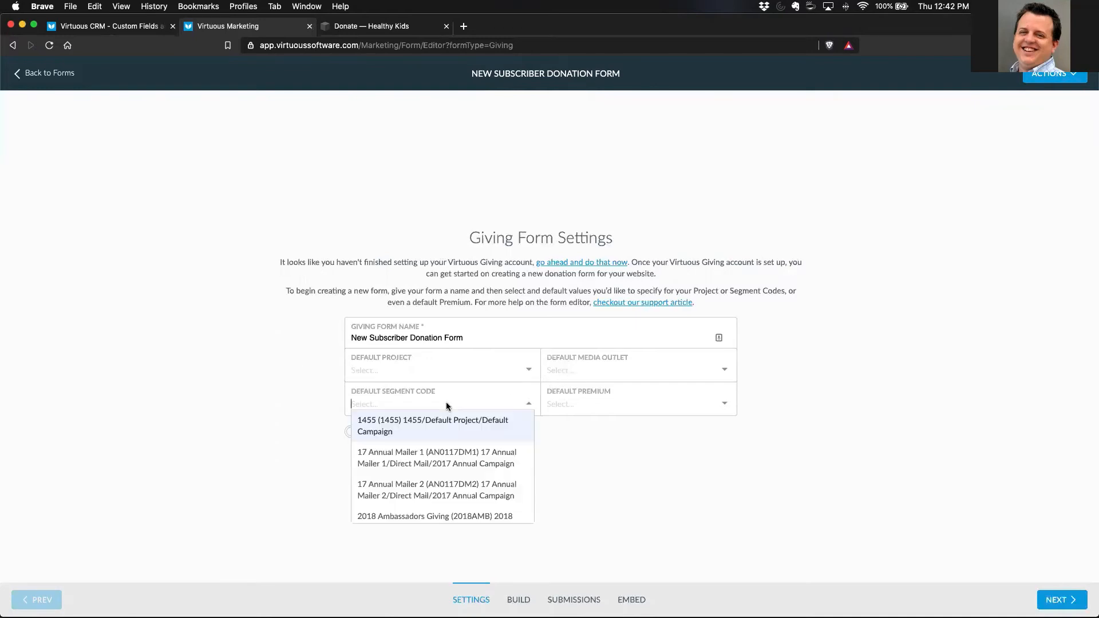
pyautogui.click(296, 397)
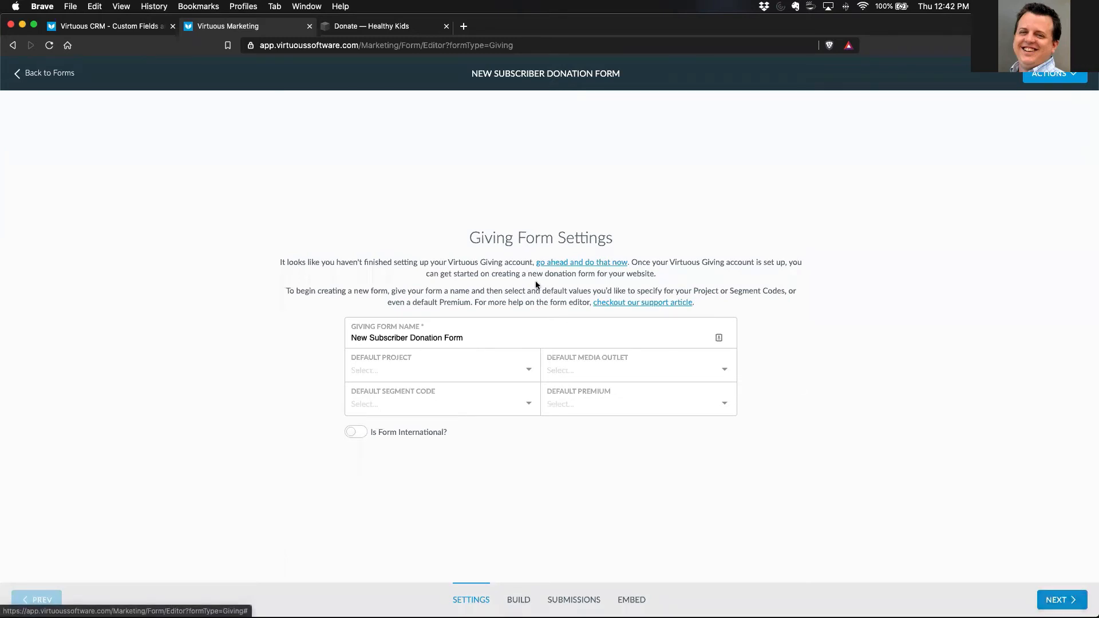
pyautogui.moveTo(278, 261); pyautogui.dragTo(532, 258)
pyautogui.click(207, 419)
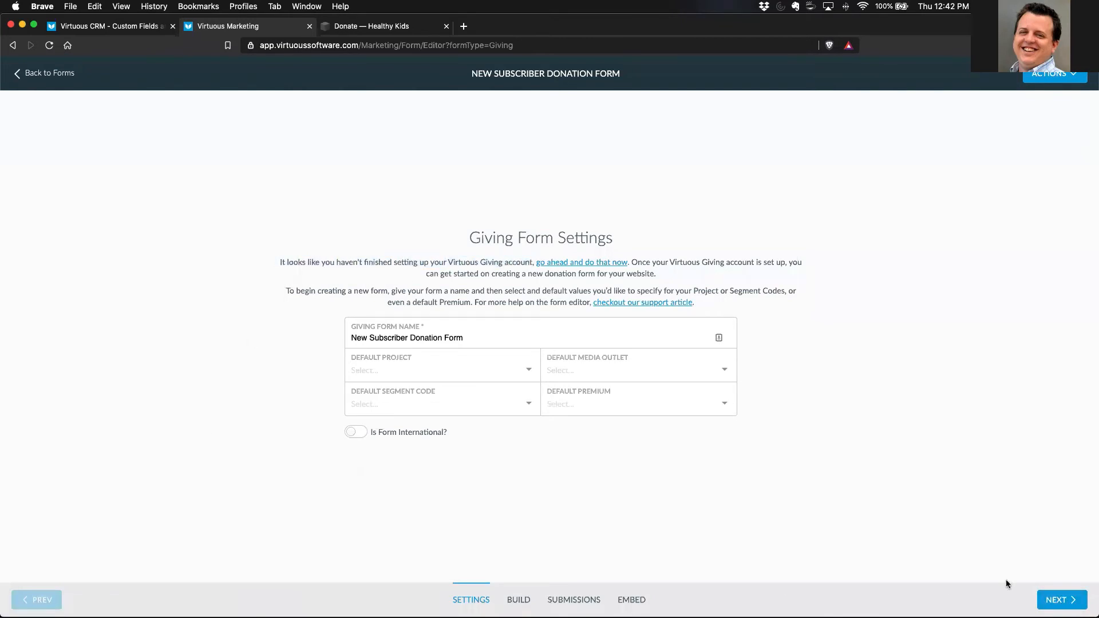
# - Proceed to the giving form's build stage and add the Pay with Bank Account field beside Credit Card Number
pyautogui.click(1070, 602)
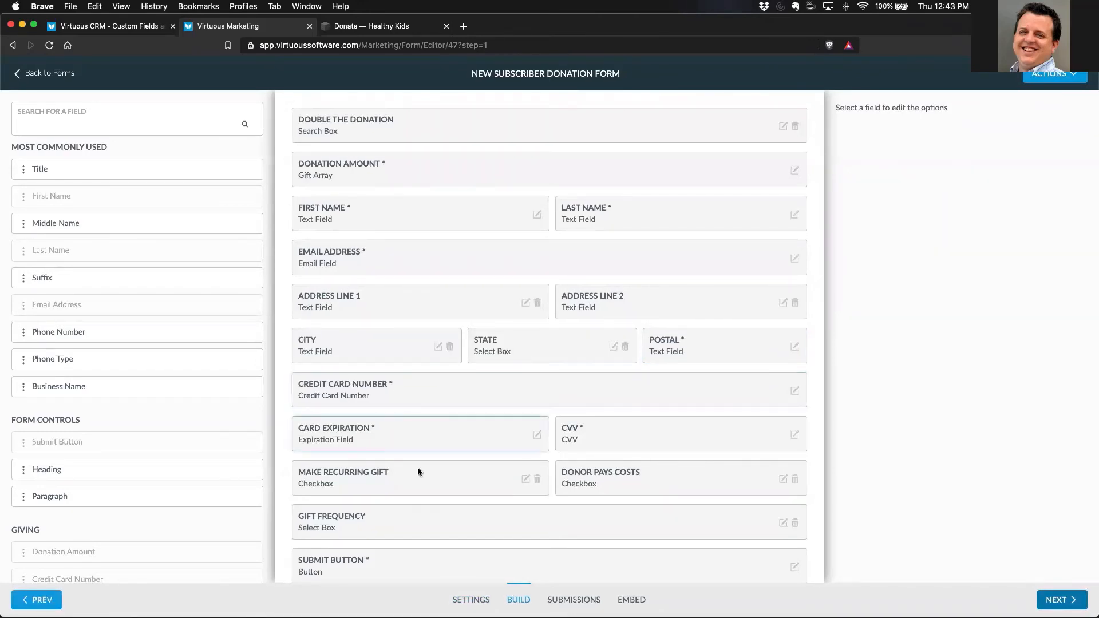
pyautogui.scroll(-1, 473, 481)
pyautogui.scroll(1, 474, 482)
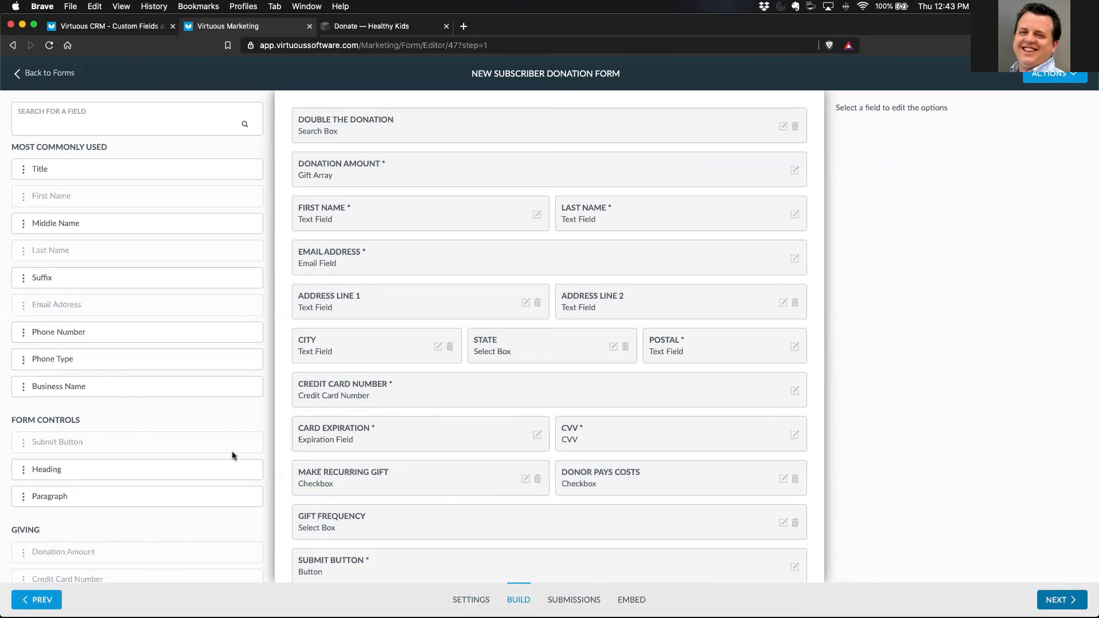
pyautogui.scroll(-6, 224, 451)
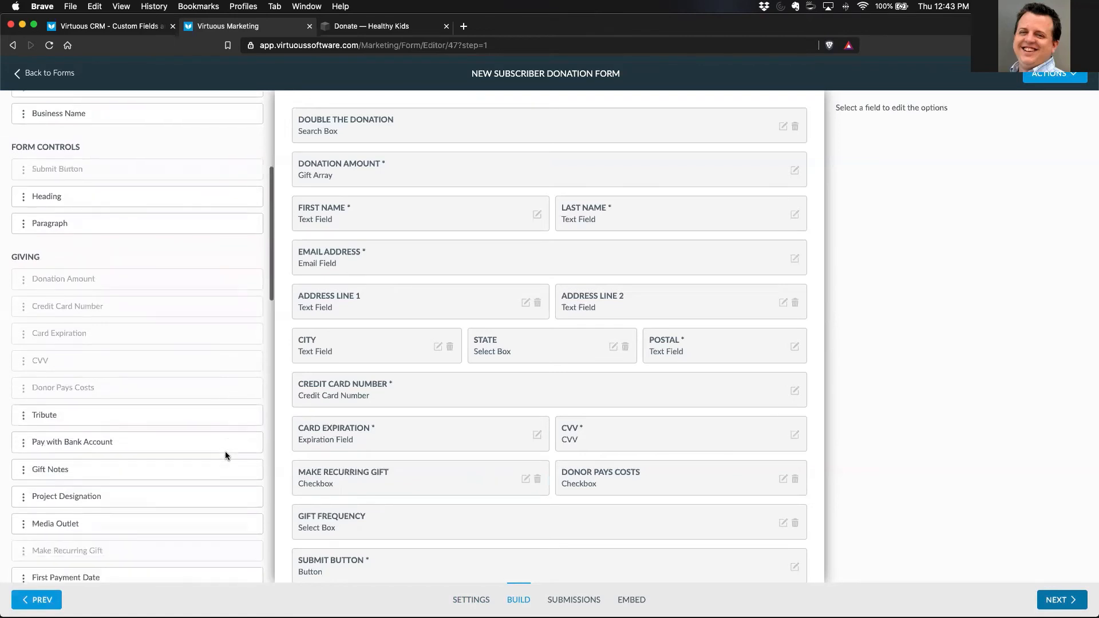
pyautogui.scroll(-1, 224, 449)
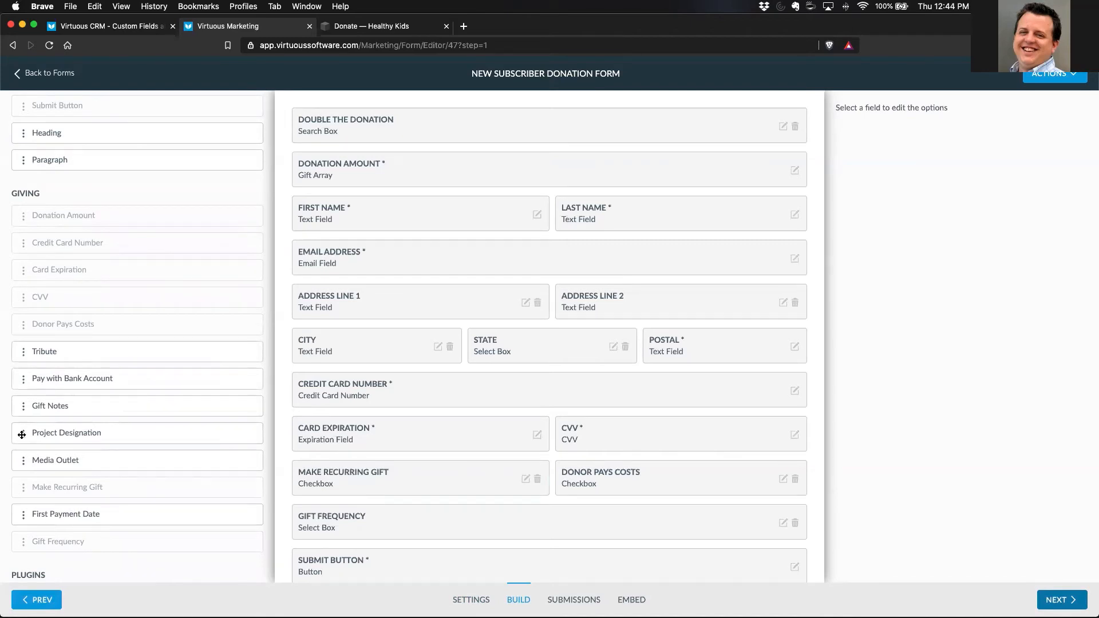
pyautogui.scroll(-1, 22, 435)
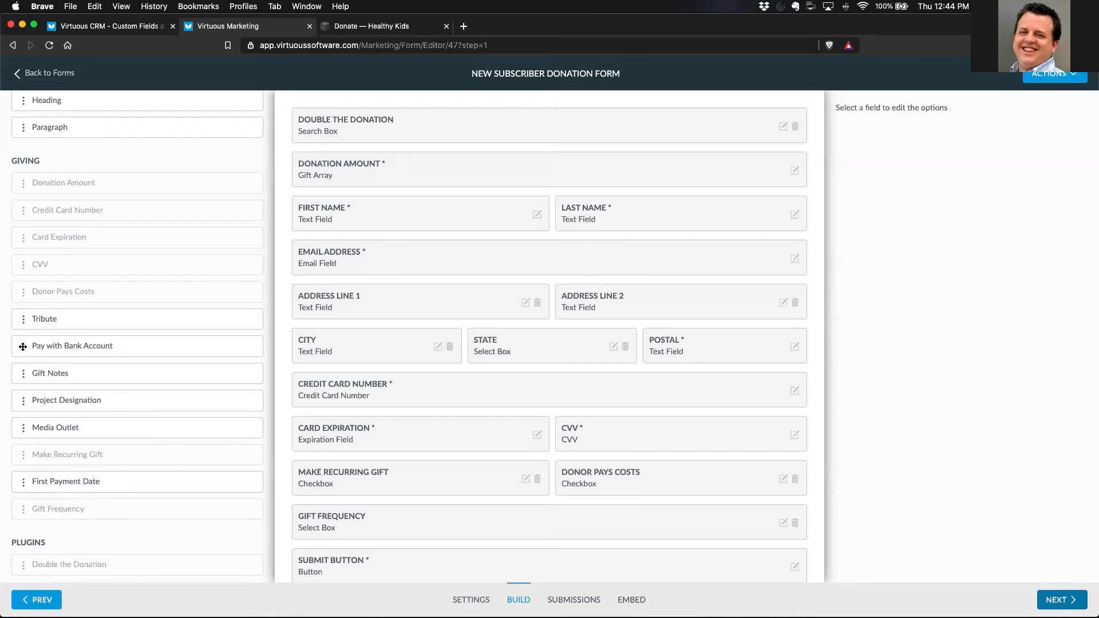
pyautogui.moveTo(22, 347); pyautogui.dragTo(804, 430)
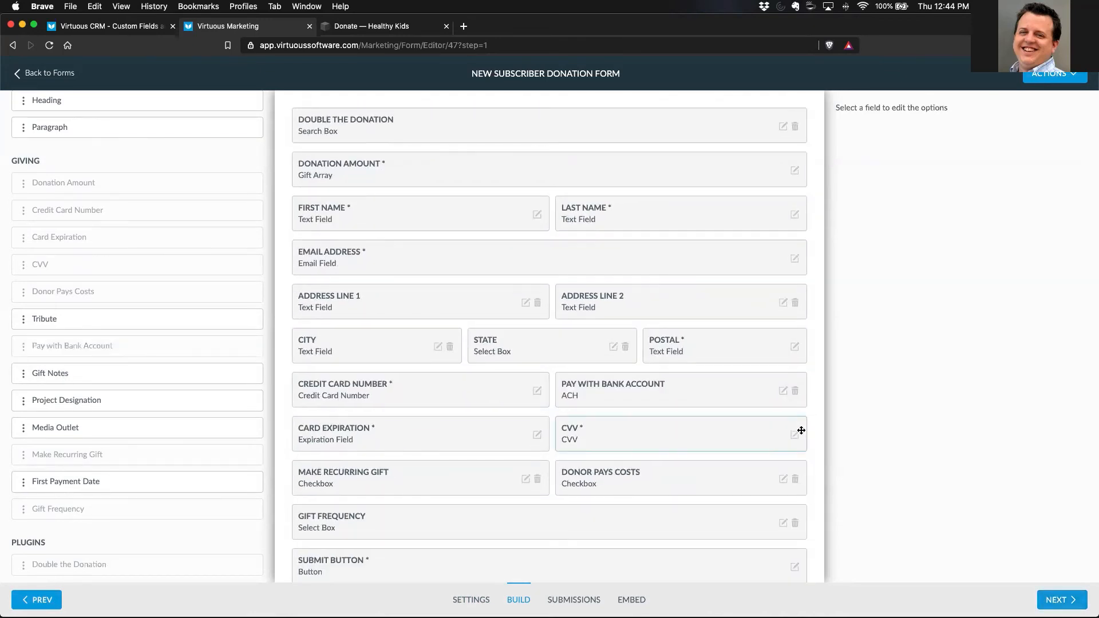
# - Preview the donation form, try the Credit Card and Bank Account payment toggle, and close the preview
pyautogui.click(1055, 74)
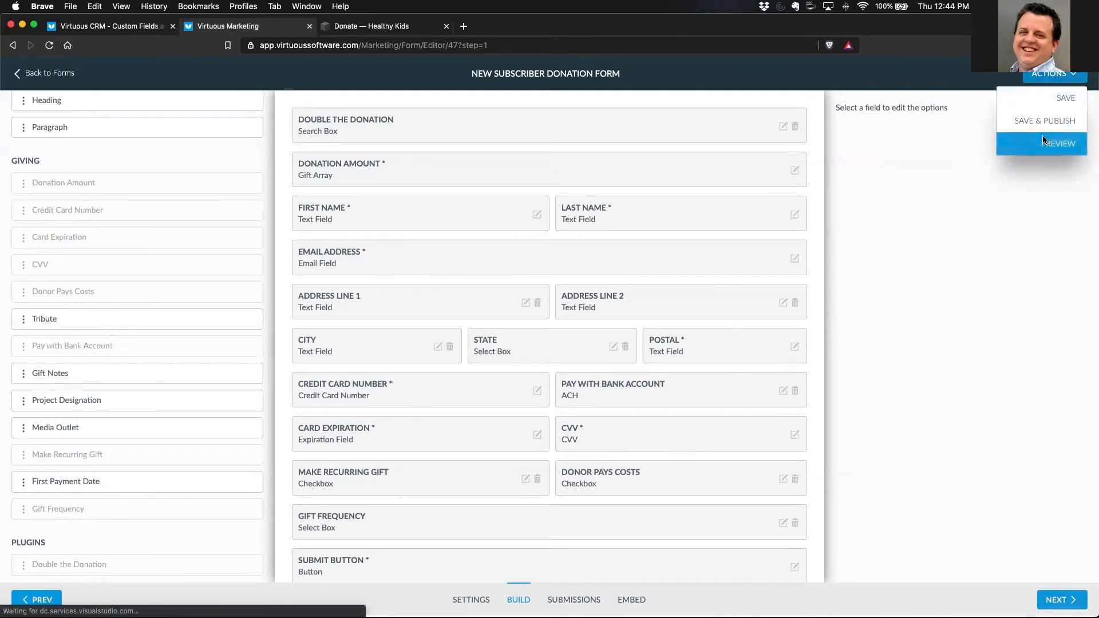
pyautogui.click(1043, 138)
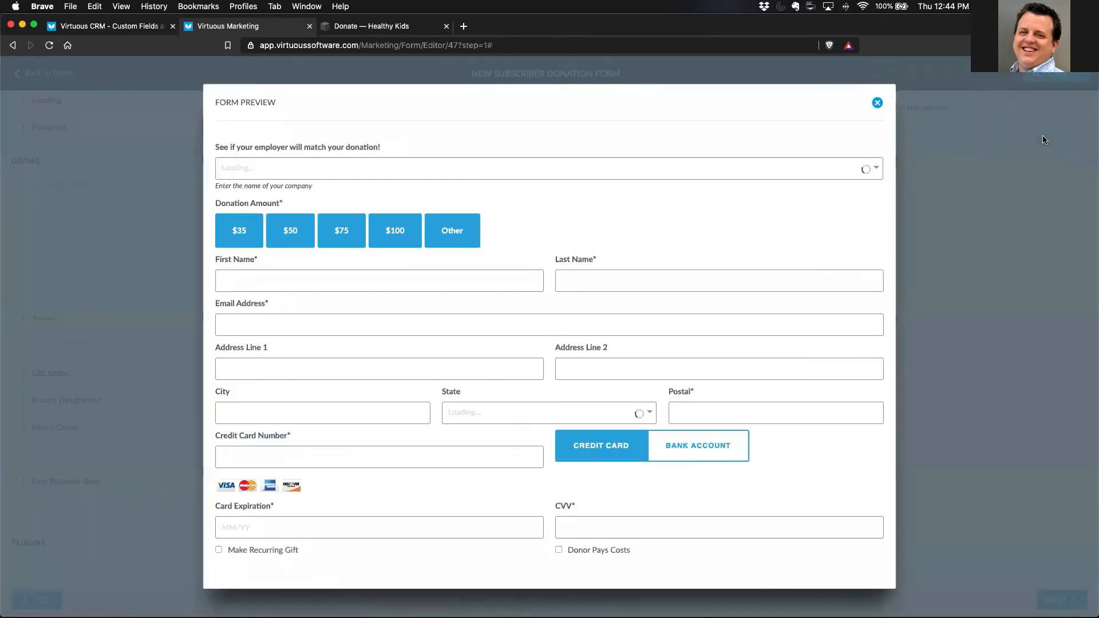
pyautogui.click(695, 455)
pyautogui.click(230, 453)
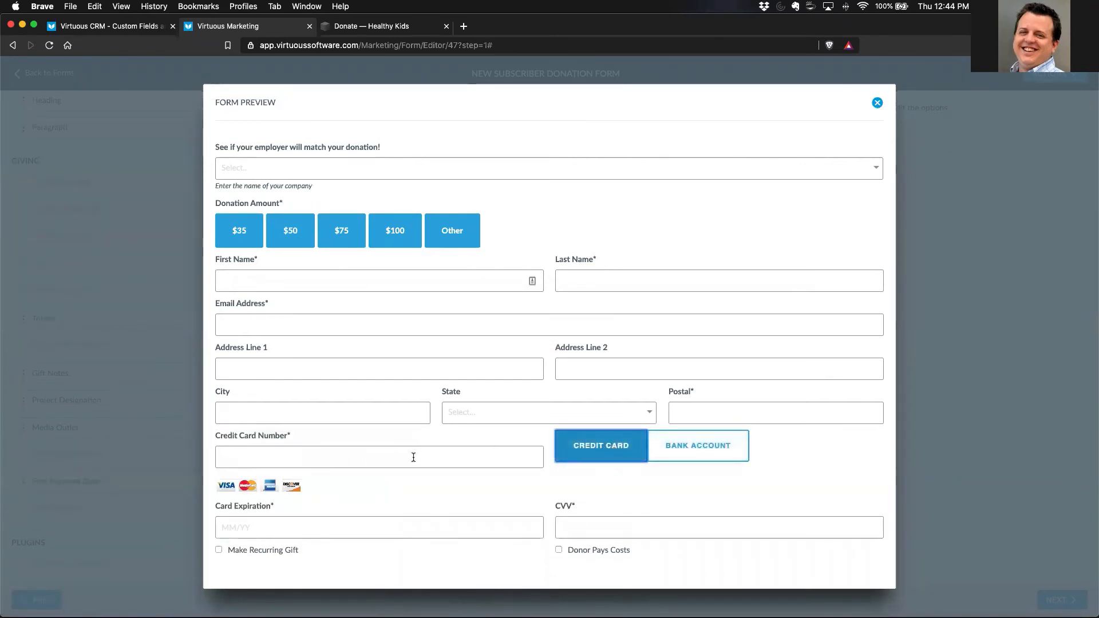
pyautogui.click(877, 102)
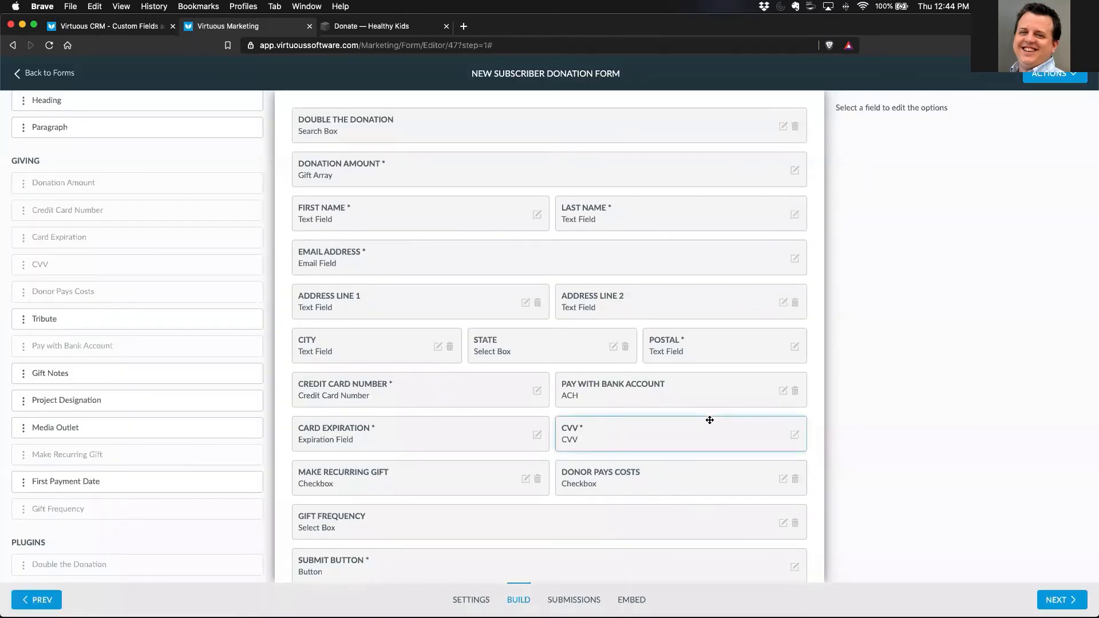
# - Move the Pay with Bank Account field to its own row above Credit Card Number and check the new layout in the form preview
pyautogui.moveTo(670, 399); pyautogui.dragTo(607, 413)
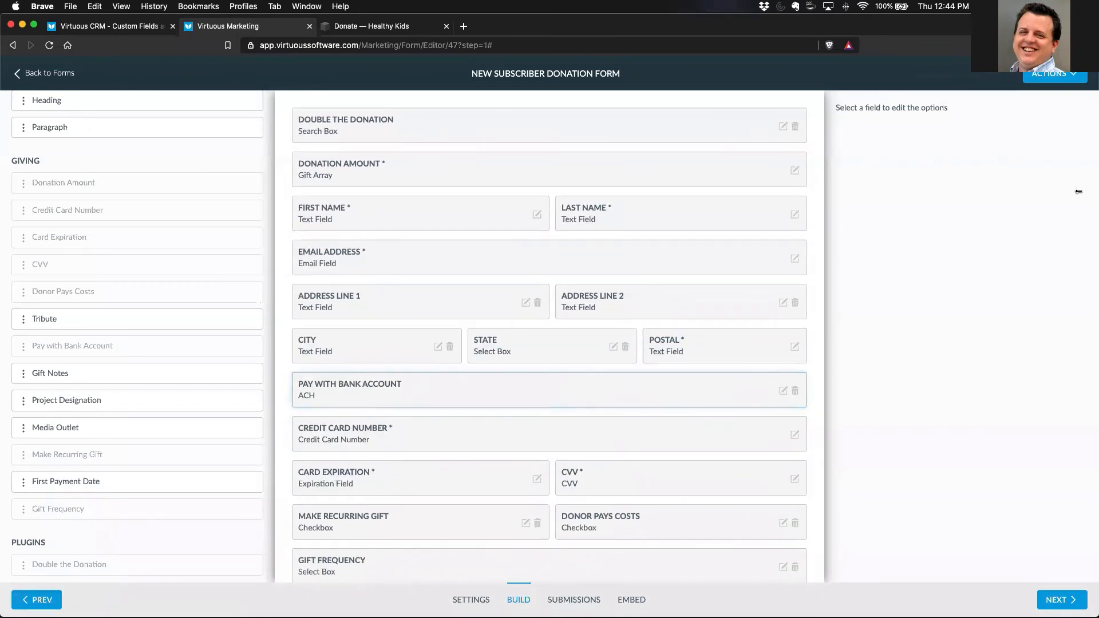
pyautogui.click(1058, 77)
pyautogui.click(1046, 146)
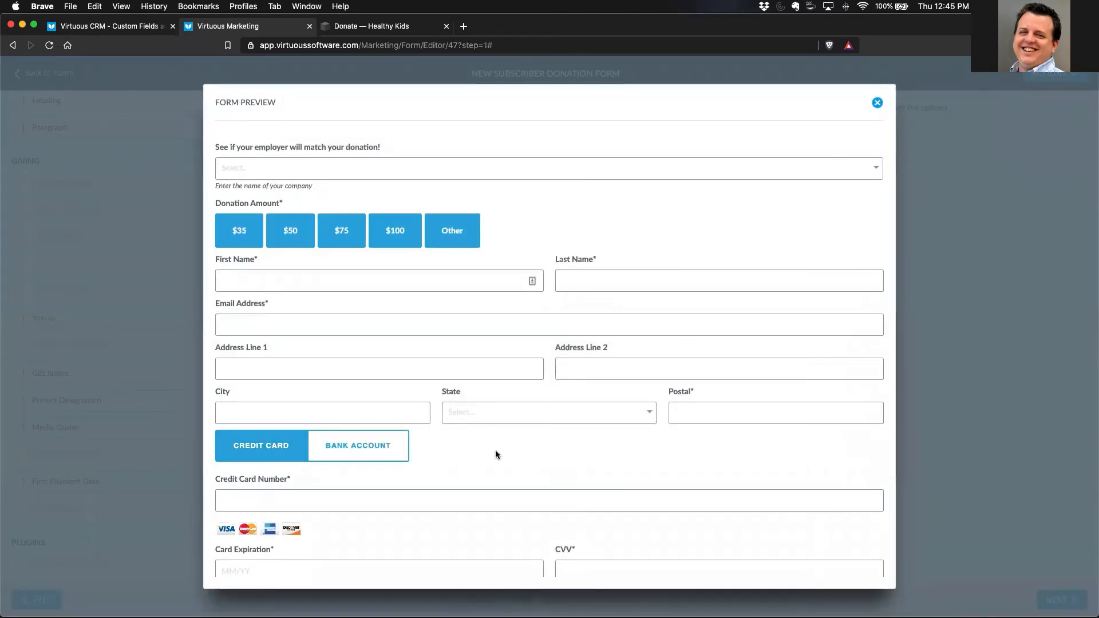
pyautogui.click(877, 104)
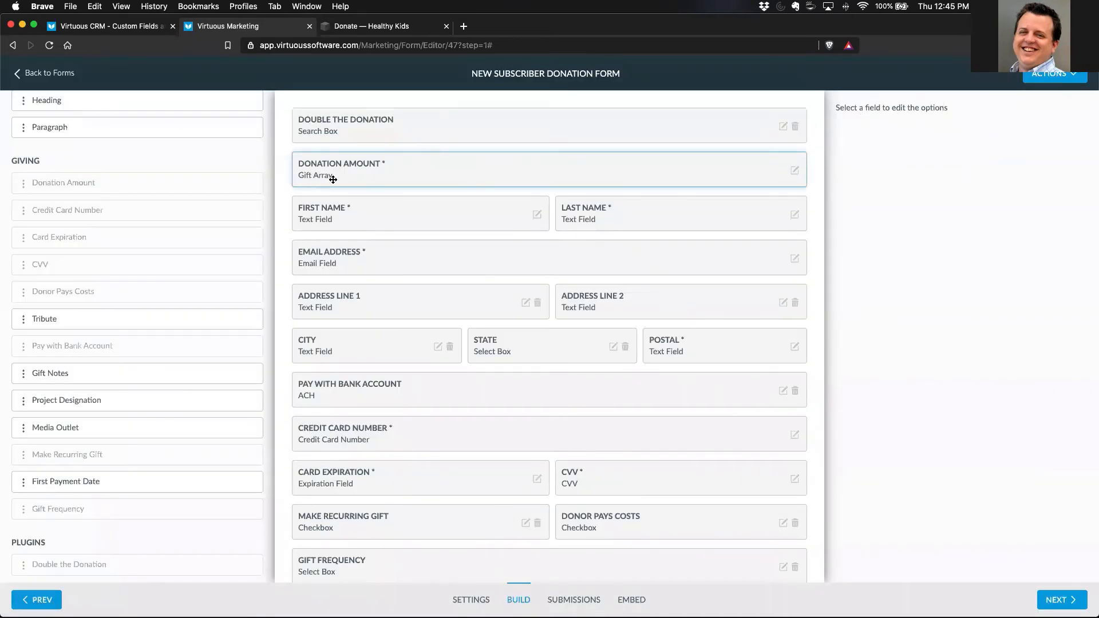
# - Compare Show Only Amount Field with Show Gift Array and Amount in the Donation Amount field's options, leaving the gift array selected
pyautogui.click(795, 171)
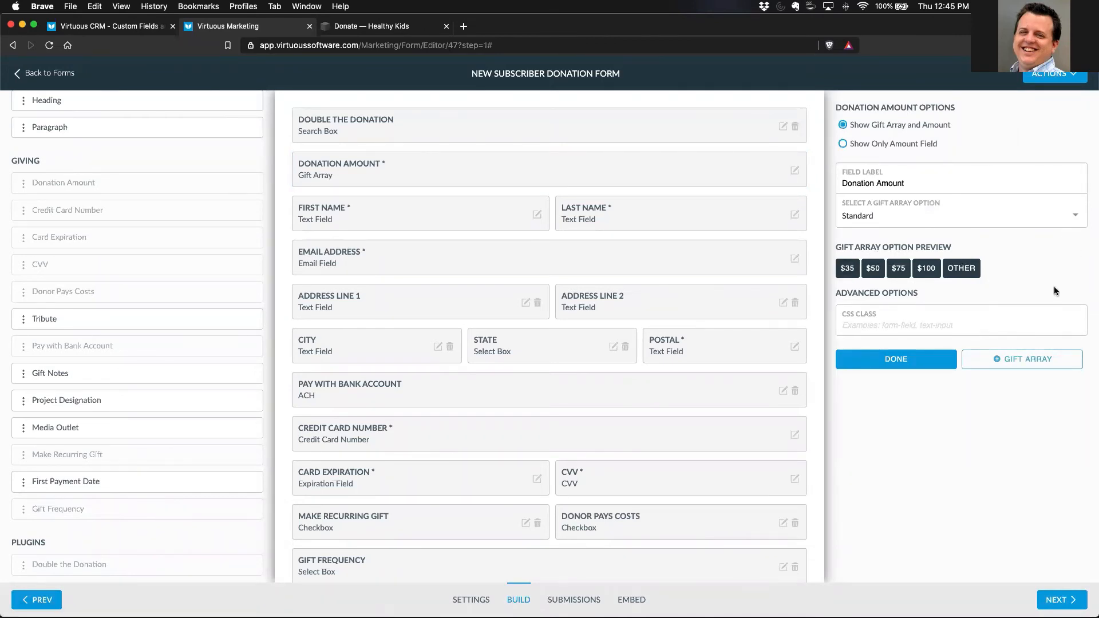
pyautogui.click(844, 144)
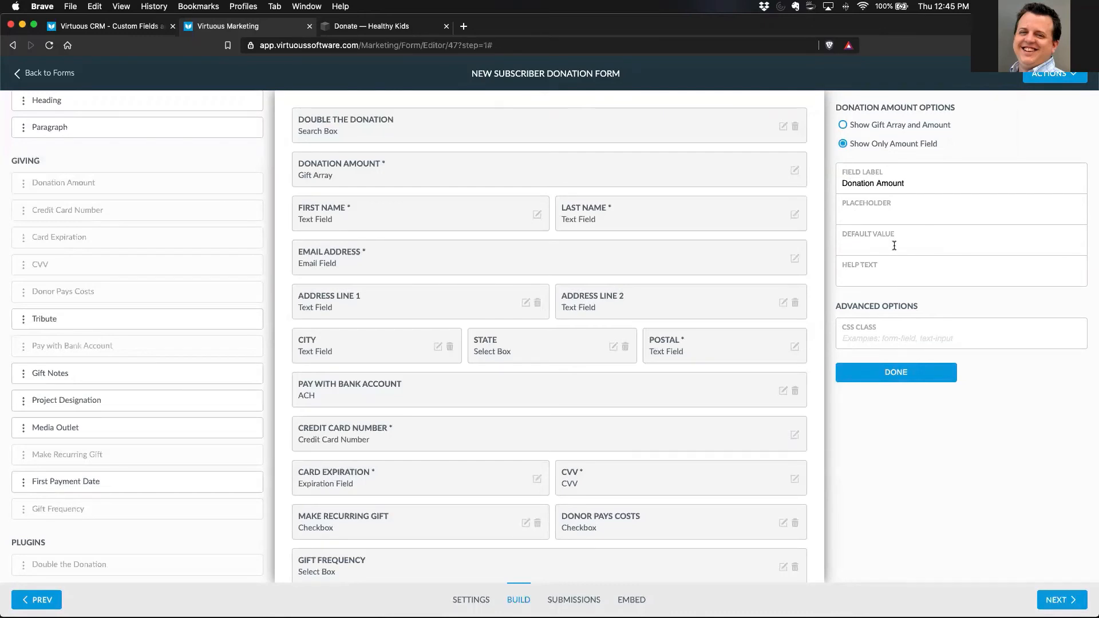
pyautogui.click(845, 125)
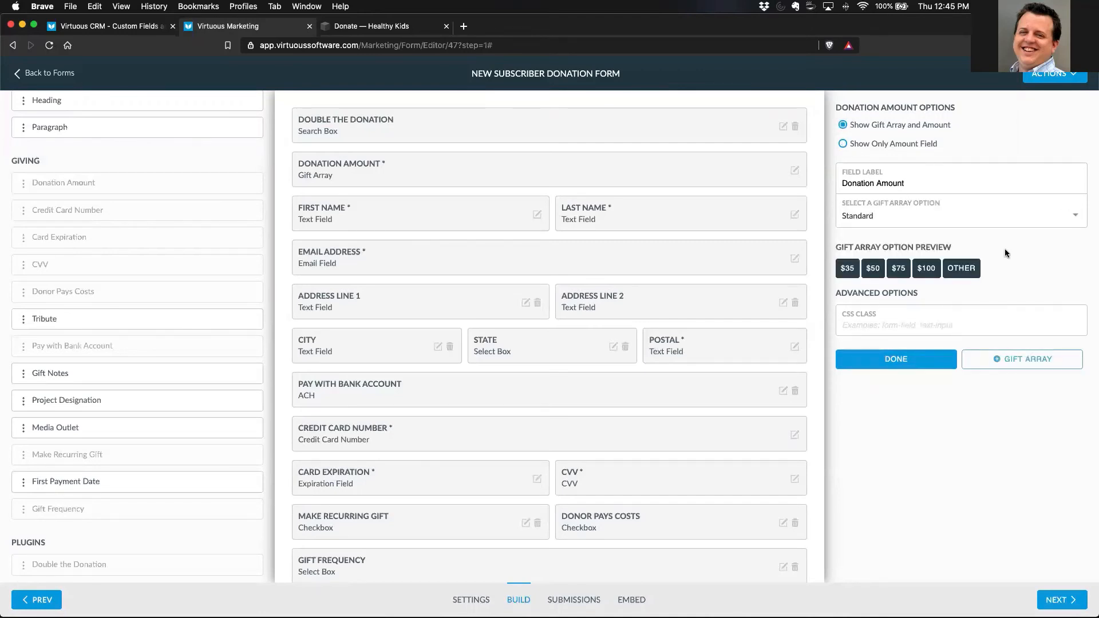
# - Look over the settings for creating a gift array and the existing gift array choices, keeping Standard for Donation Amount
pyautogui.click(1003, 362)
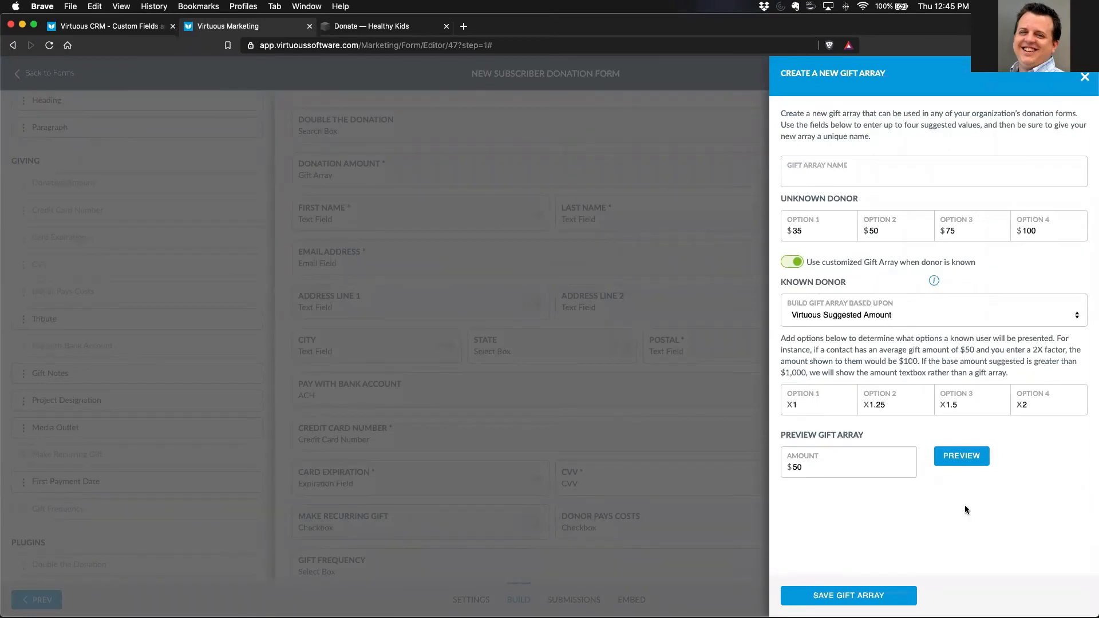
pyautogui.click(1084, 77)
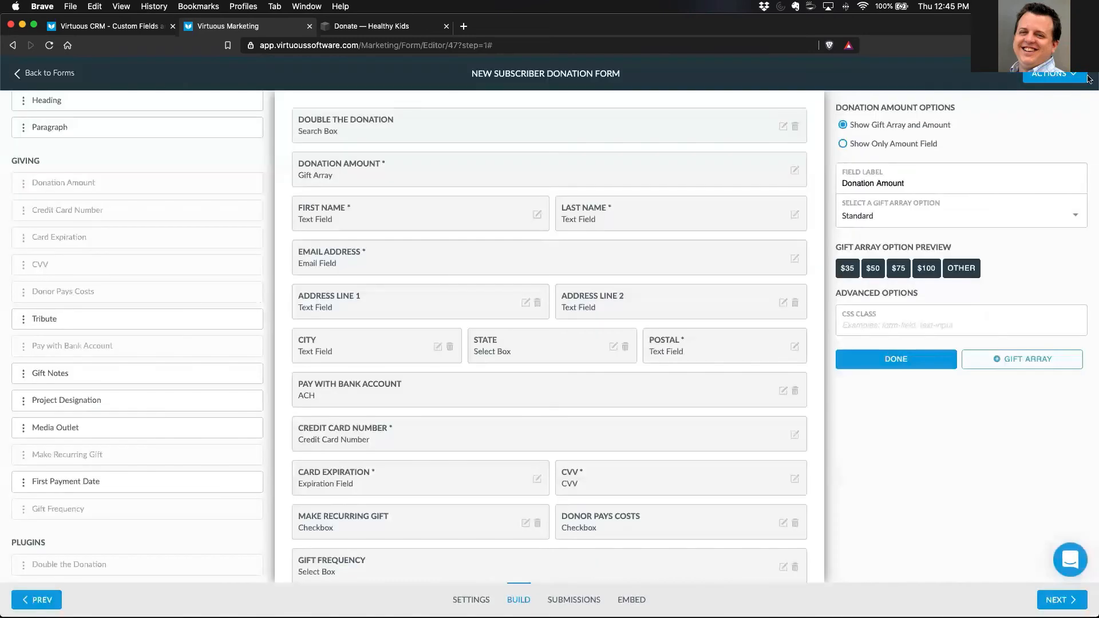
pyautogui.click(913, 216)
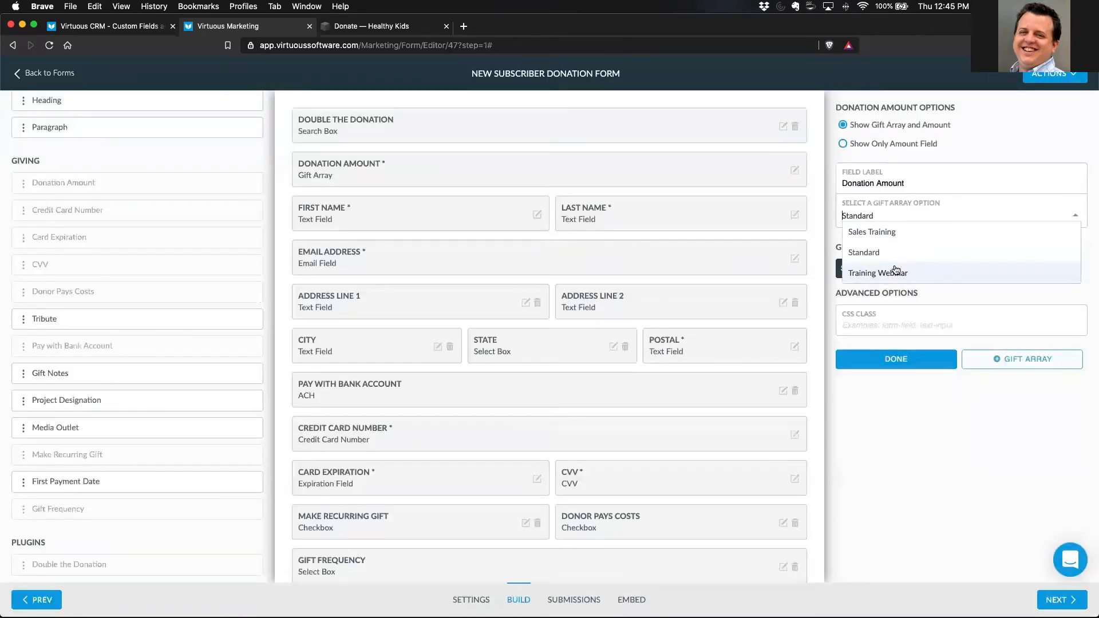
pyautogui.click(953, 293)
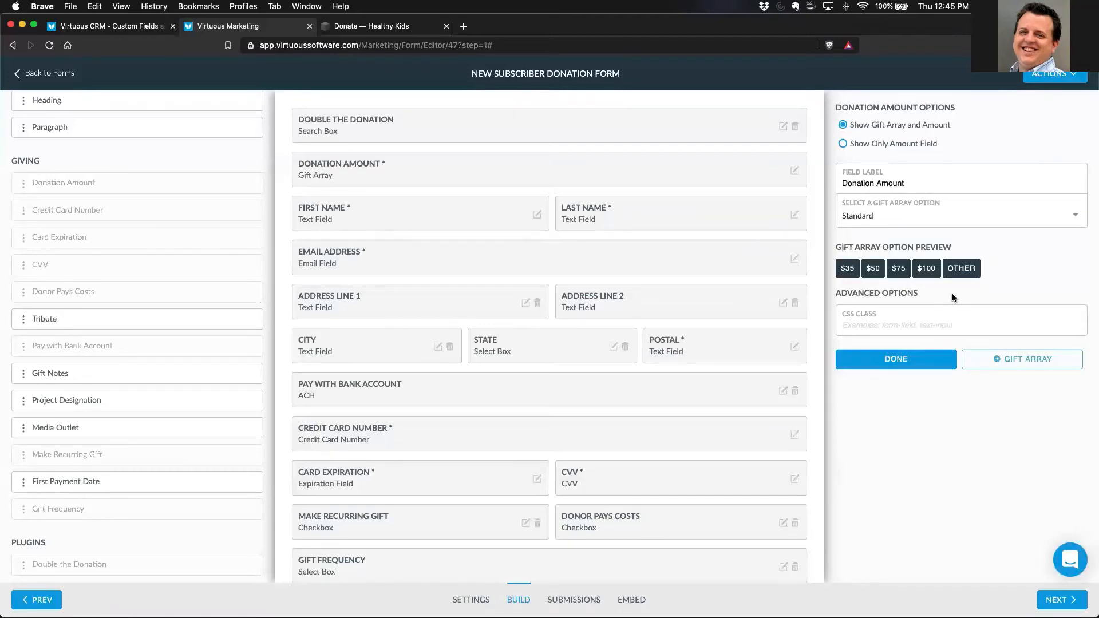
# - Preview a new gift array based on Average Gift Amount for a $50 amount, and close it without saving
pyautogui.click(1004, 358)
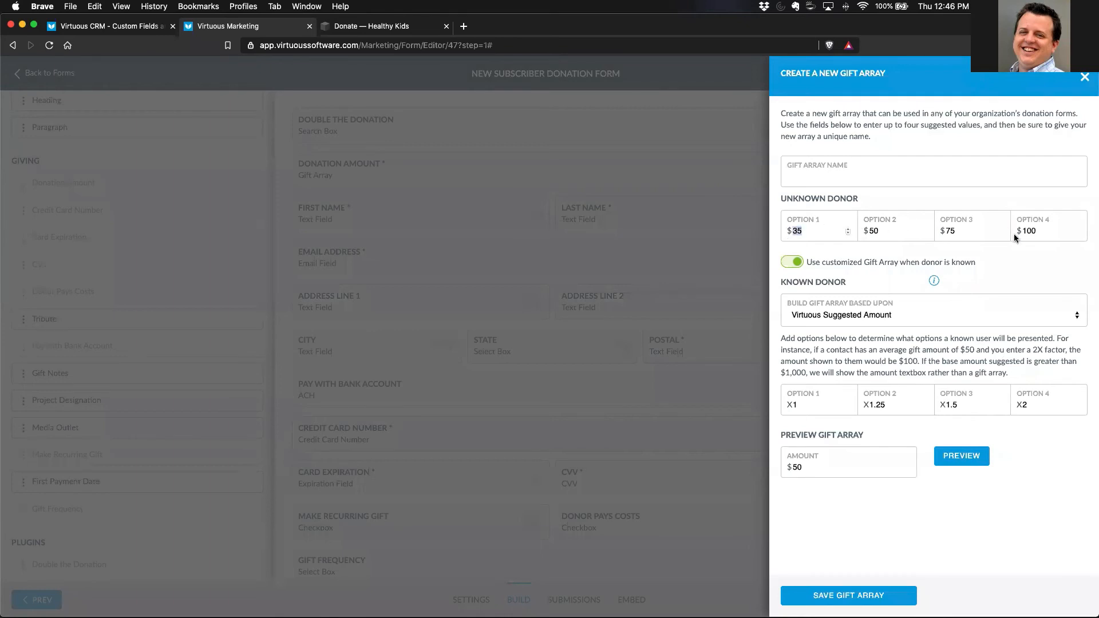
pyautogui.click(884, 319)
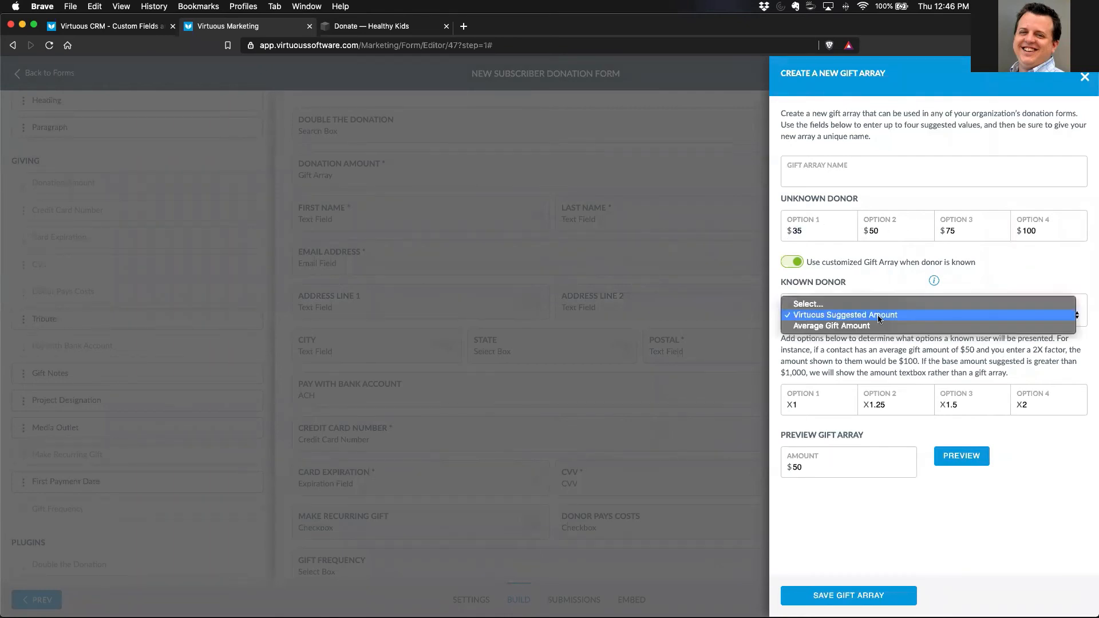
pyautogui.click(874, 327)
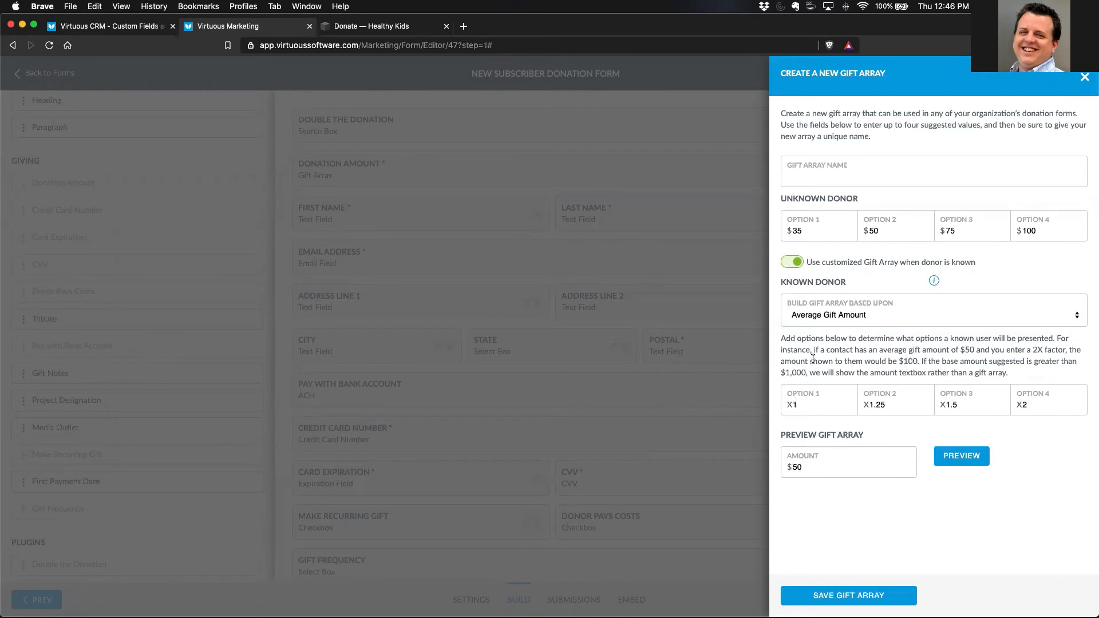
pyautogui.click(963, 460)
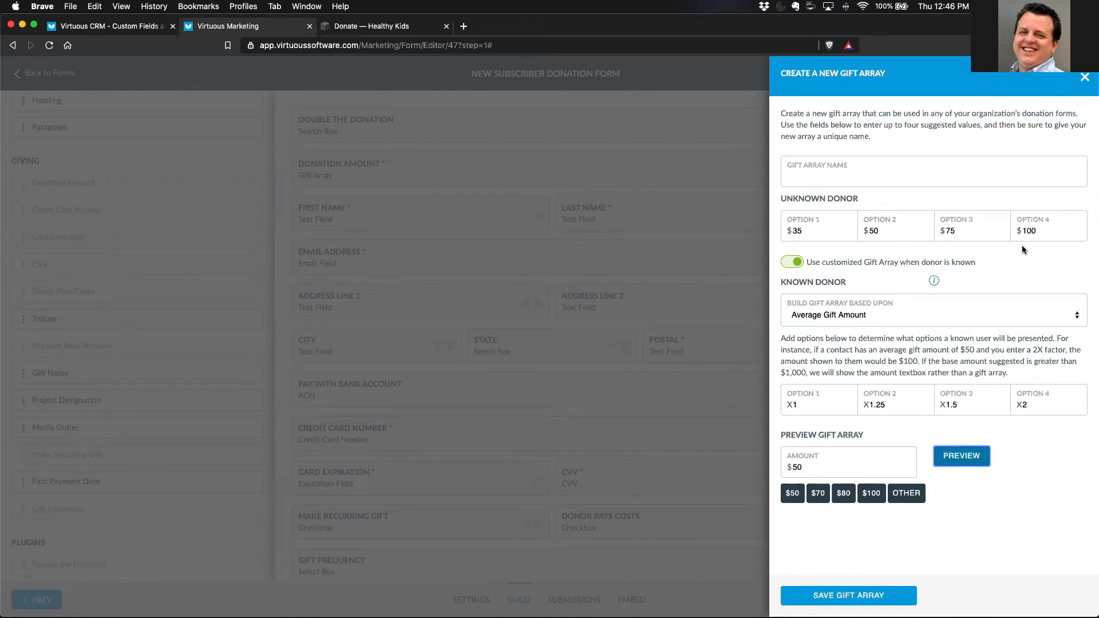
pyautogui.click(1085, 78)
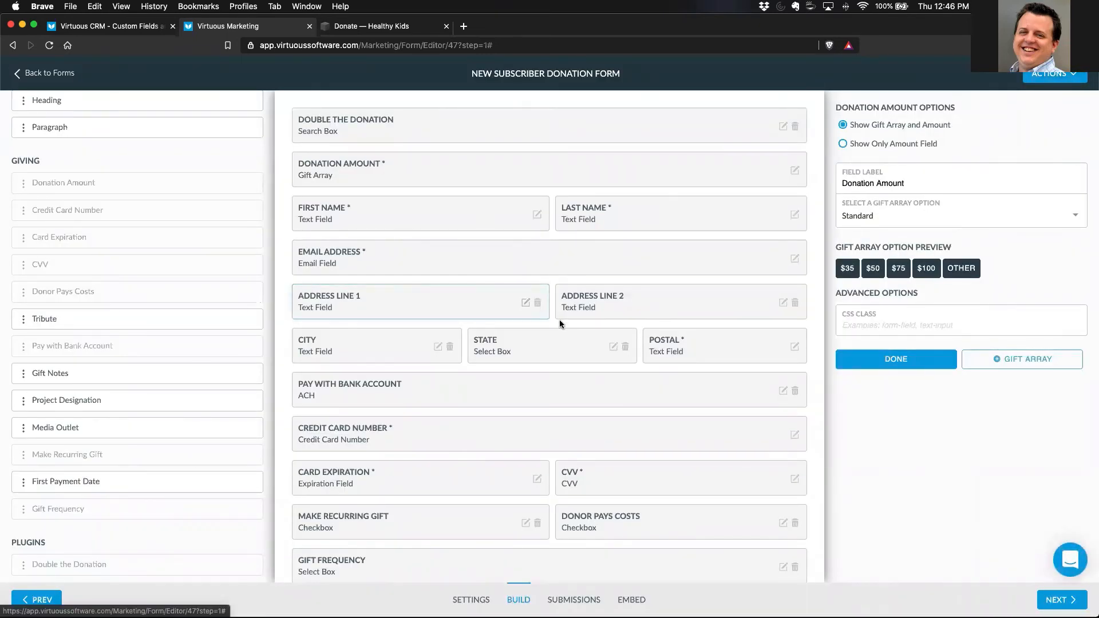
# - Add the Project Designation field between Double the Donation and Donation Amount, and finish editing the Donation Amount options
pyautogui.scroll(-1, 567, 328)
pyautogui.scroll(-2, 567, 328)
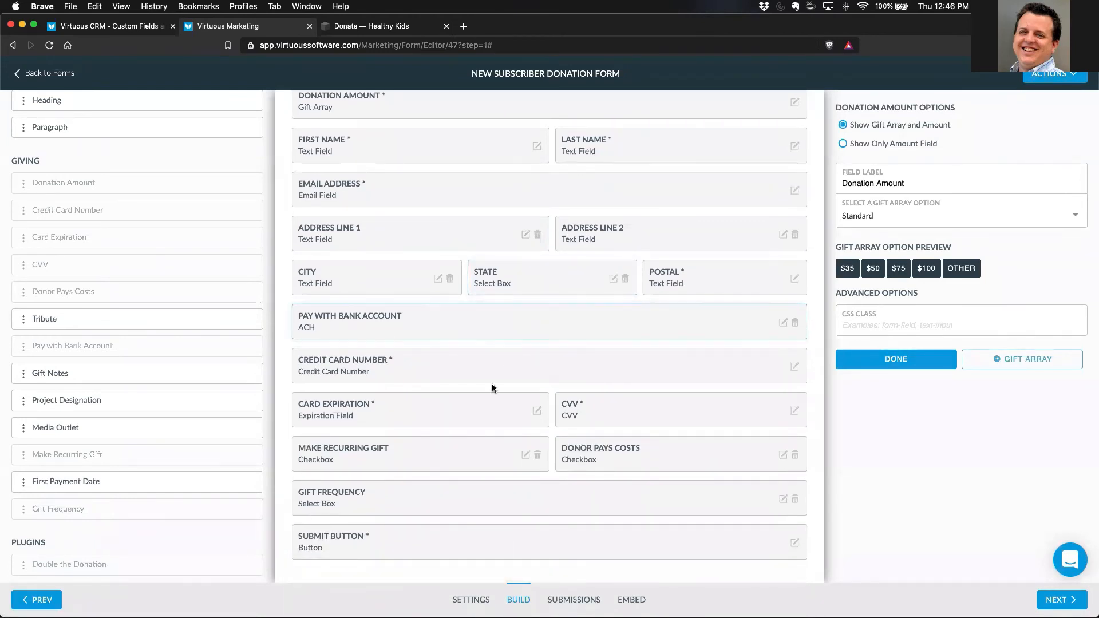
pyautogui.scroll(3, 555, 271)
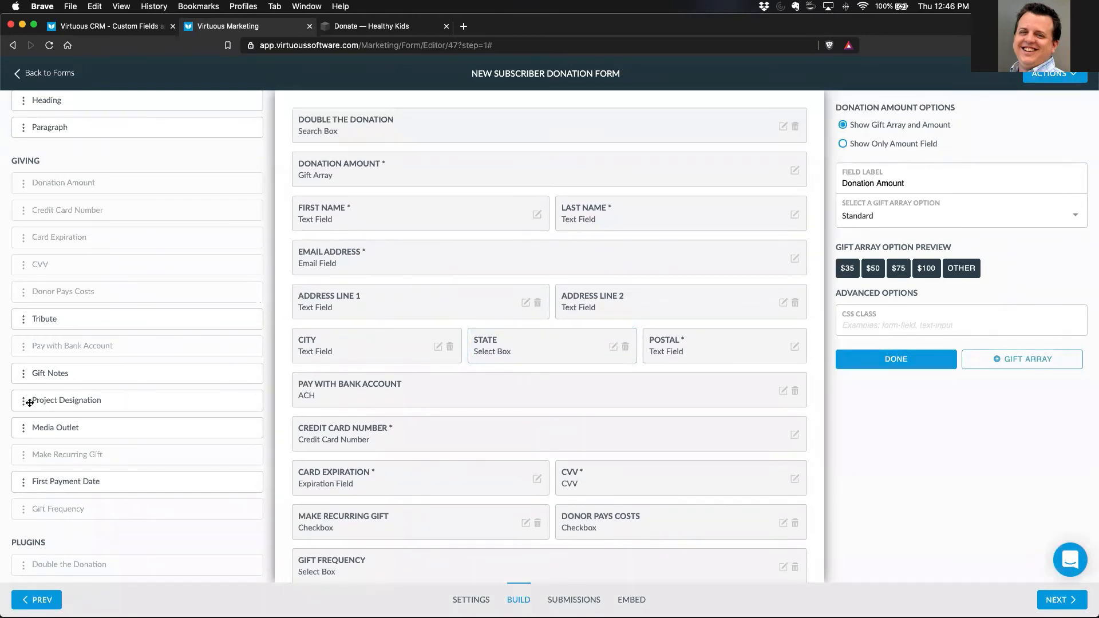
pyautogui.moveTo(23, 402); pyautogui.dragTo(469, 155)
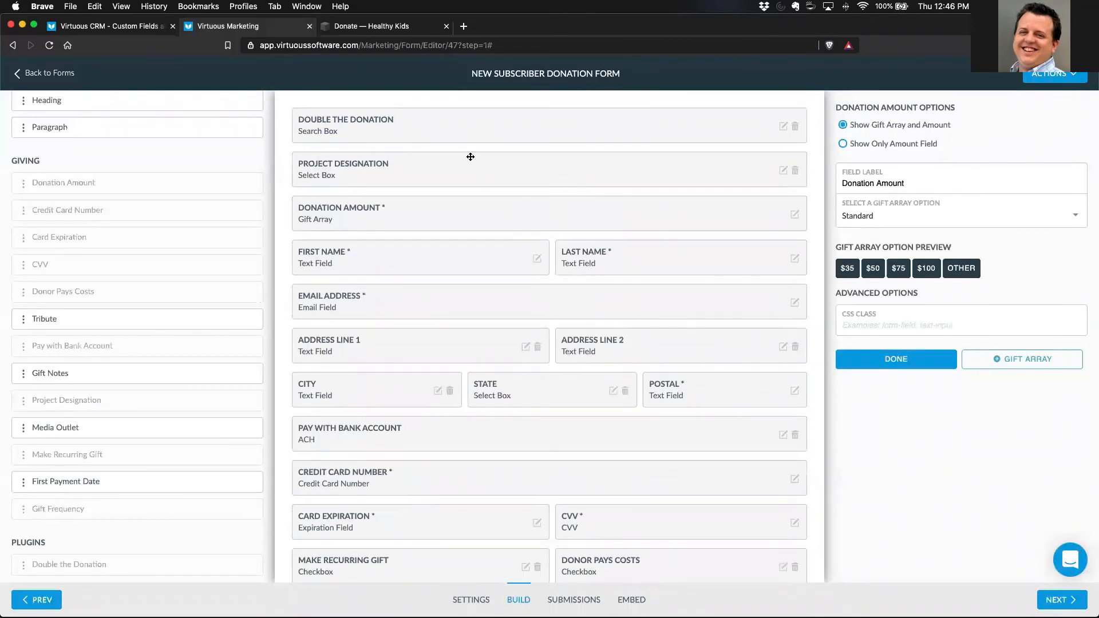
pyautogui.click(856, 361)
# - Allow donors to give to multiple projects in the Project Designation field's options
pyautogui.click(783, 170)
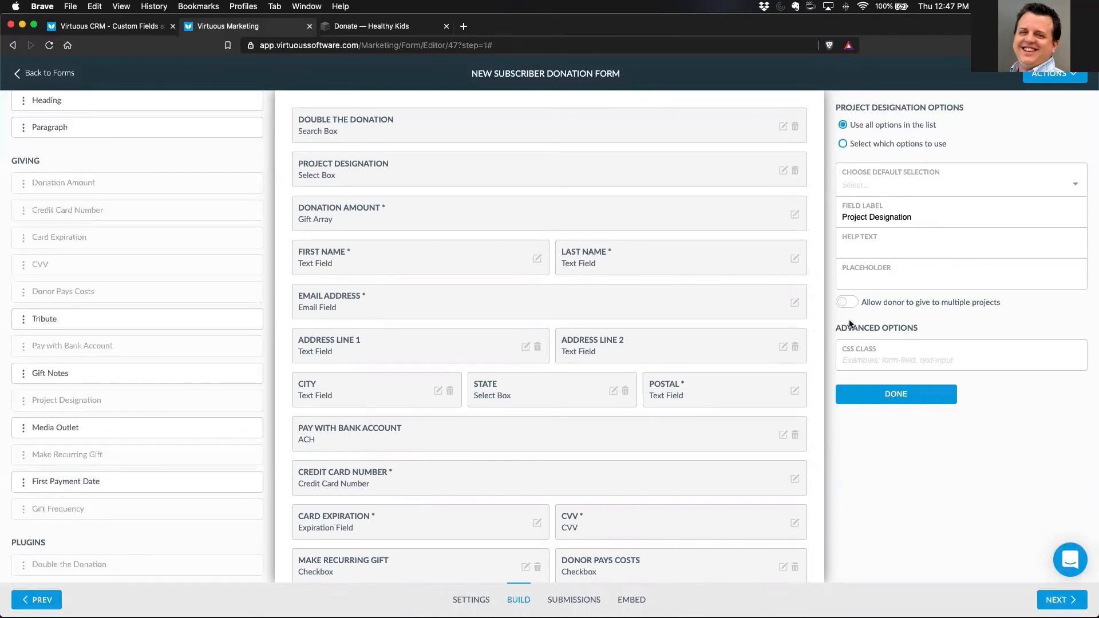
pyautogui.click(844, 303)
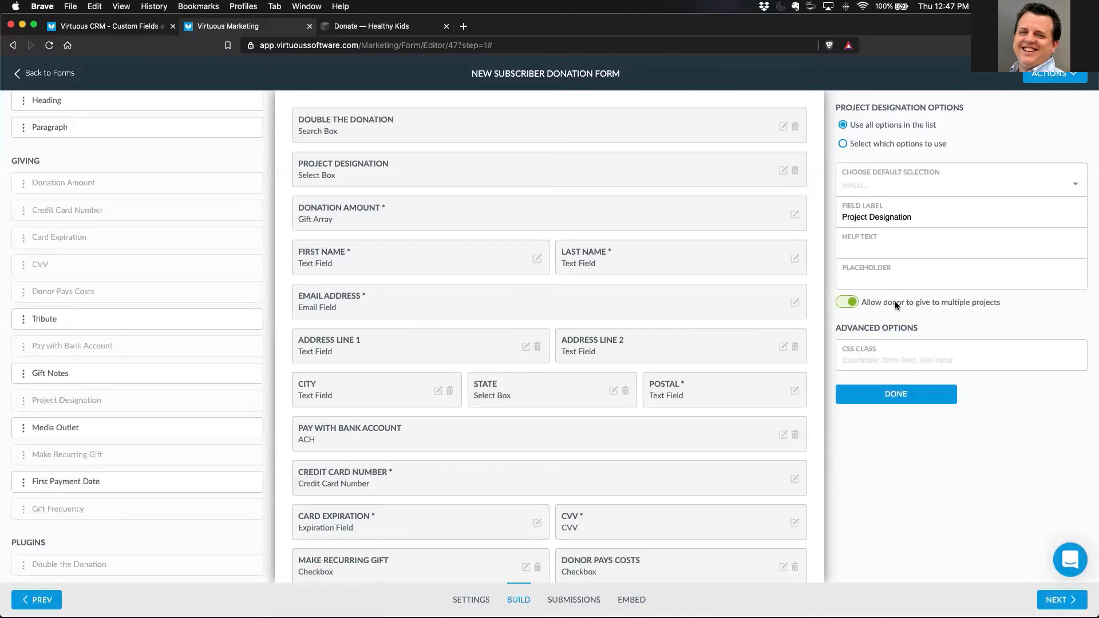
pyautogui.click(897, 397)
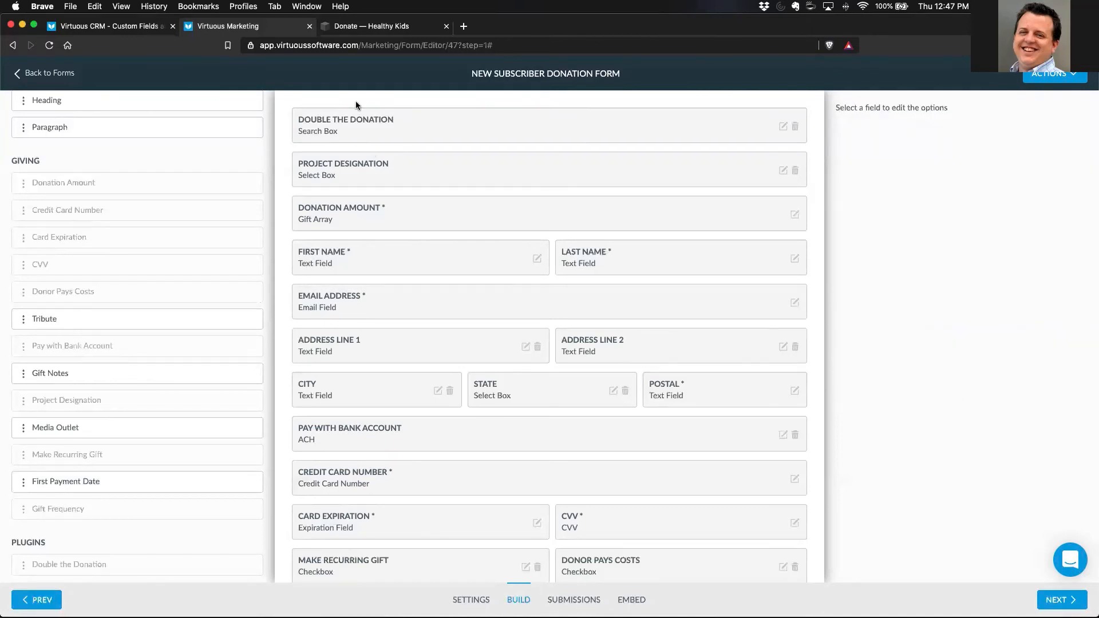
# - Switch to the Healthy Kids donate page and examine the Project Designation choices in its donation form, keeping Default Designation
pyautogui.click(344, 26)
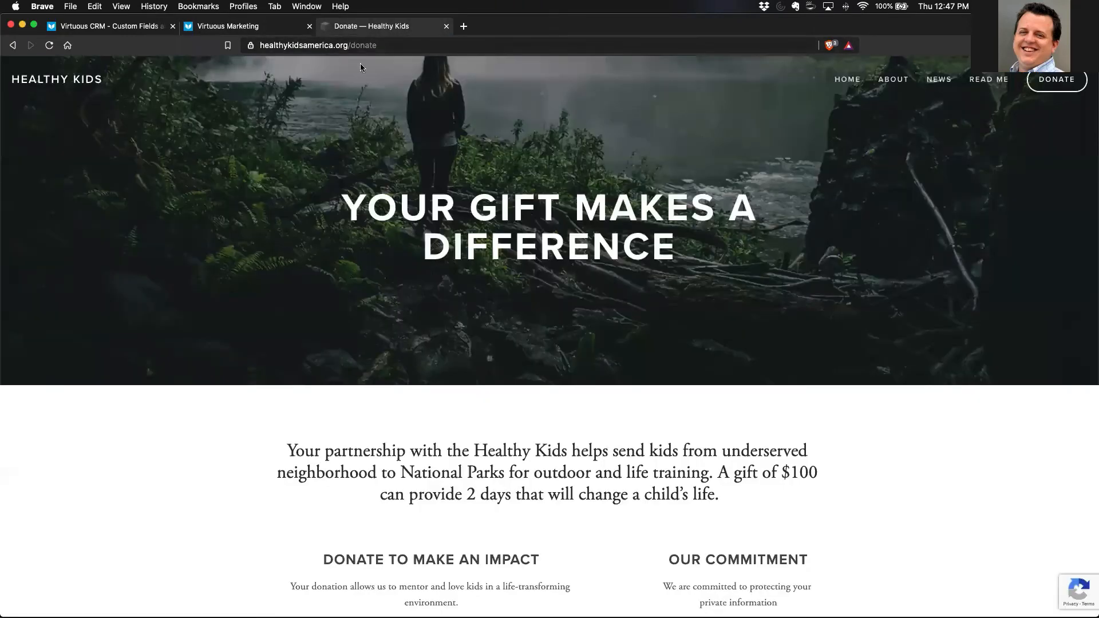
pyautogui.scroll(-3, 452, 412)
pyautogui.scroll(-5, 450, 408)
pyautogui.scroll(10, 257, 295)
pyautogui.scroll(-6, 153, 404)
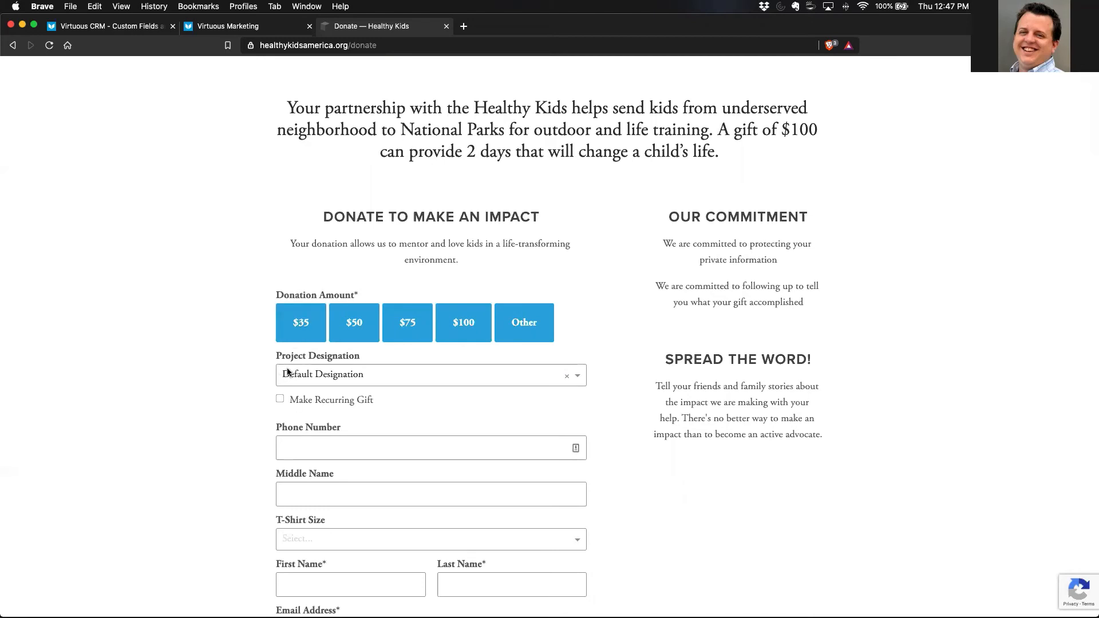
pyautogui.click(576, 376)
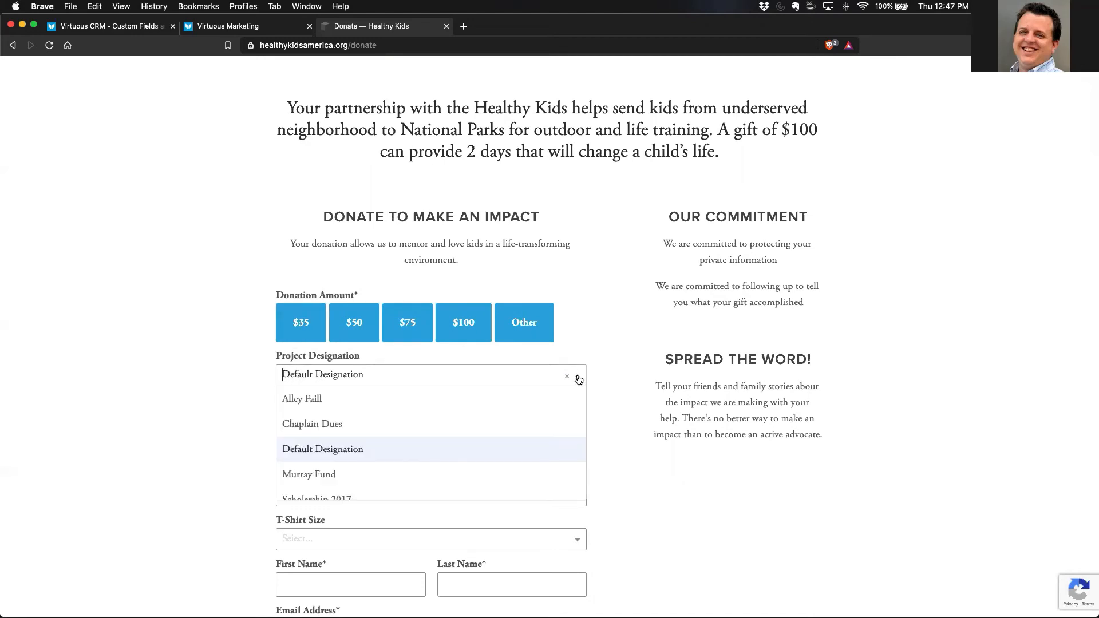
pyautogui.scroll(-1, 394, 469)
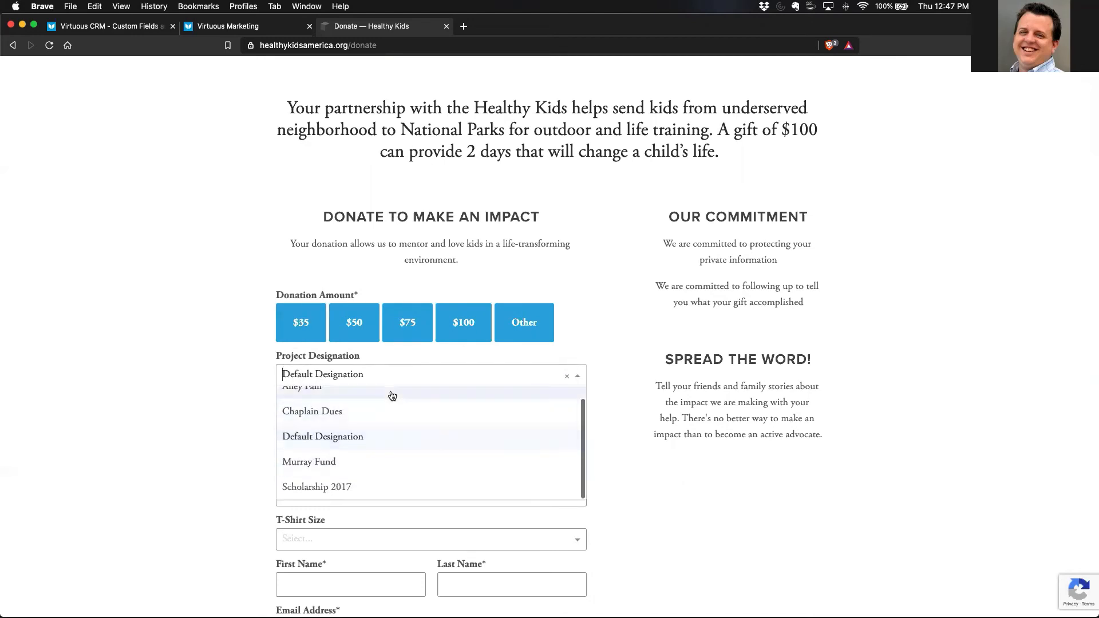
pyautogui.scroll(1, 437, 465)
pyautogui.click(173, 399)
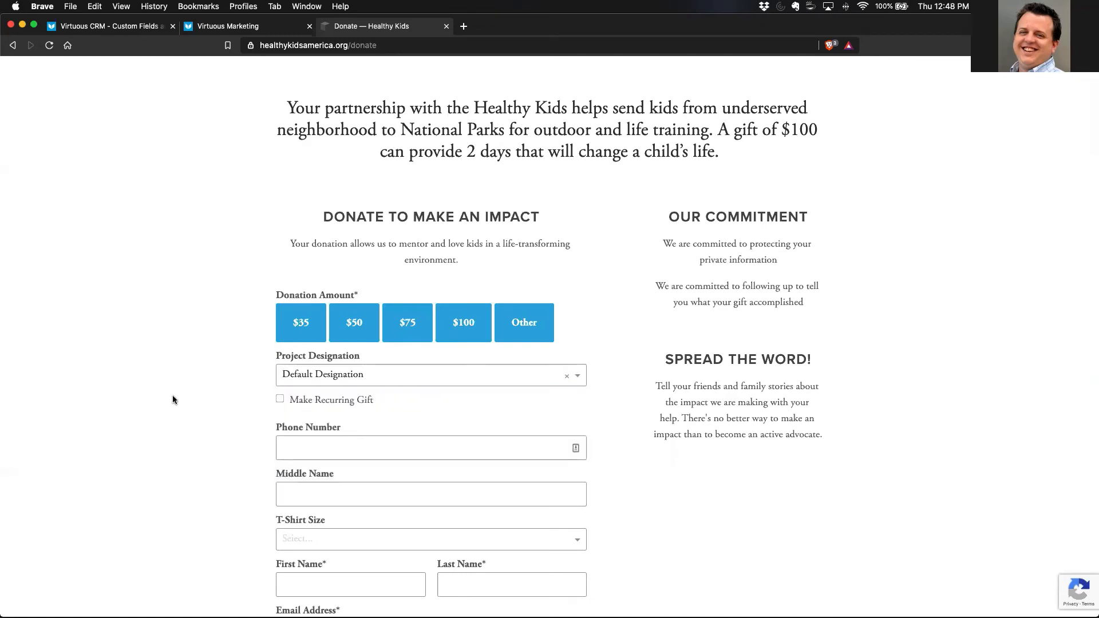
pyautogui.click(497, 376)
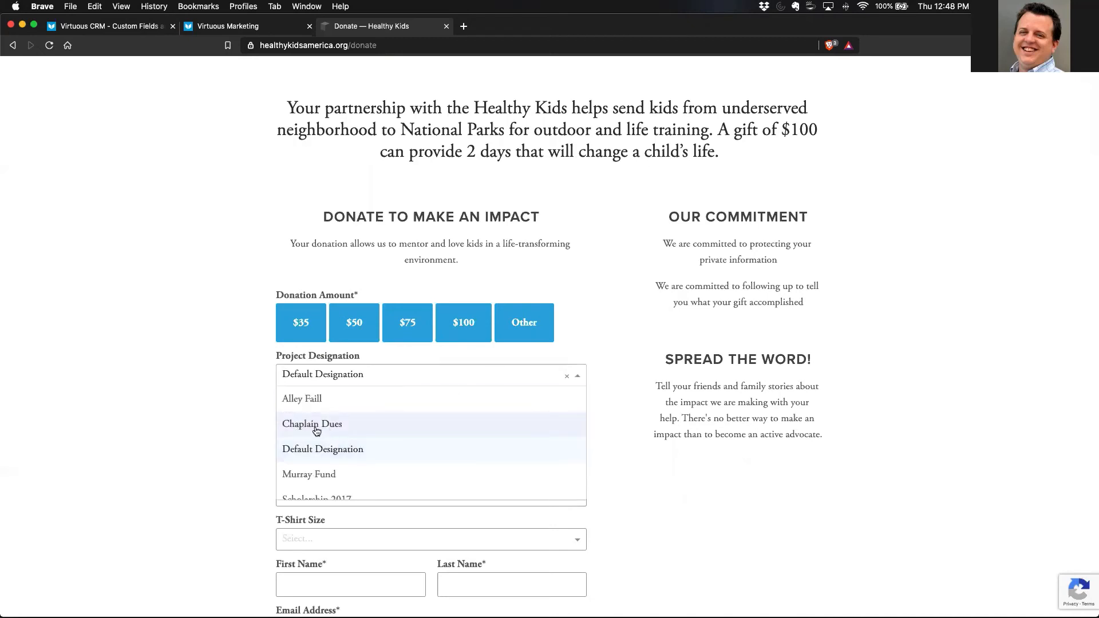
pyautogui.click(178, 428)
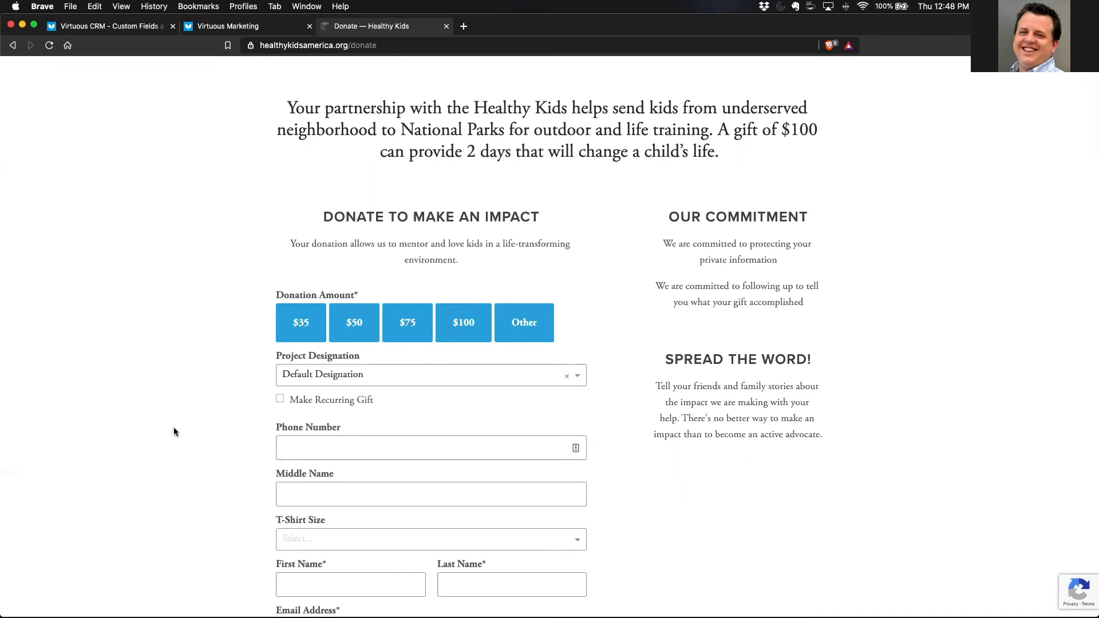
# - Reload the donate page with the parameter ?projectCode=CD001 appended to its address
pyautogui.scroll(6, 172, 433)
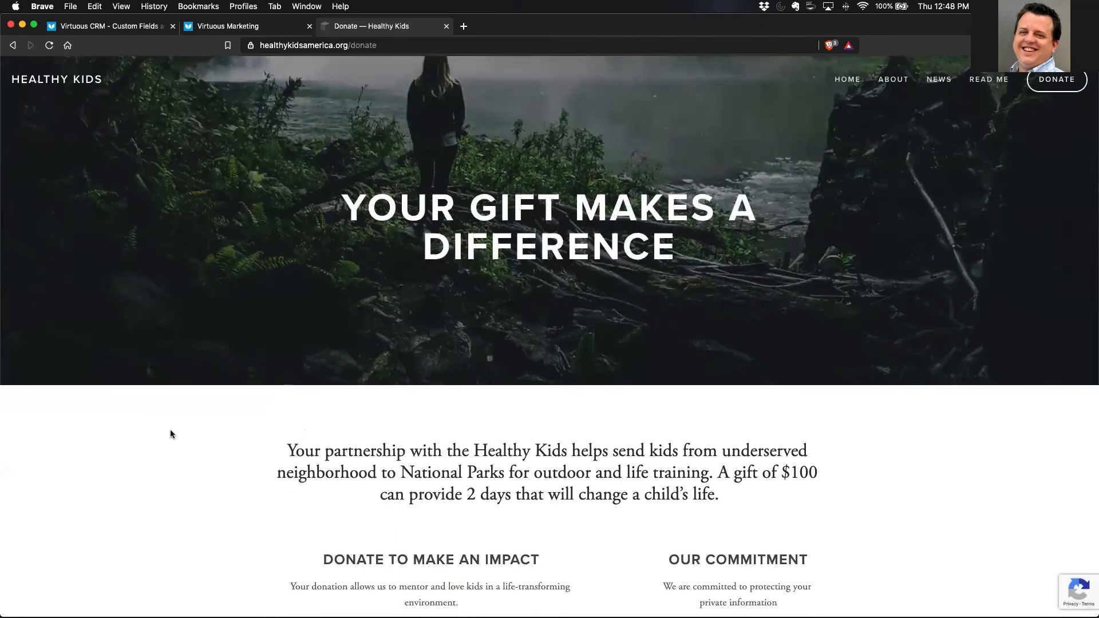
pyautogui.click(311, 45)
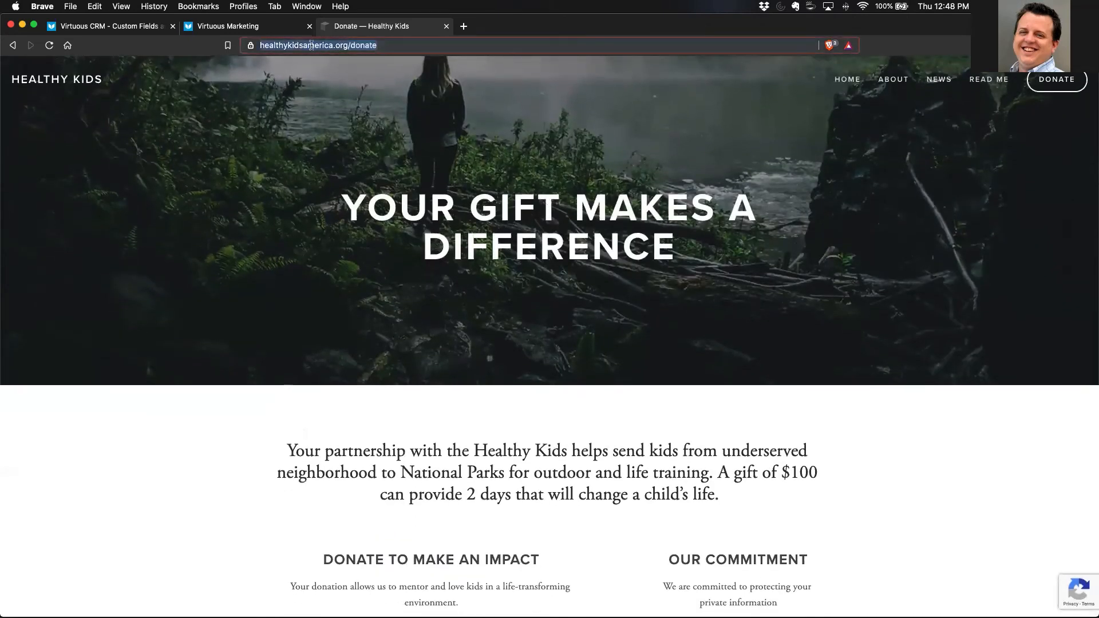
pyautogui.click(396, 46)
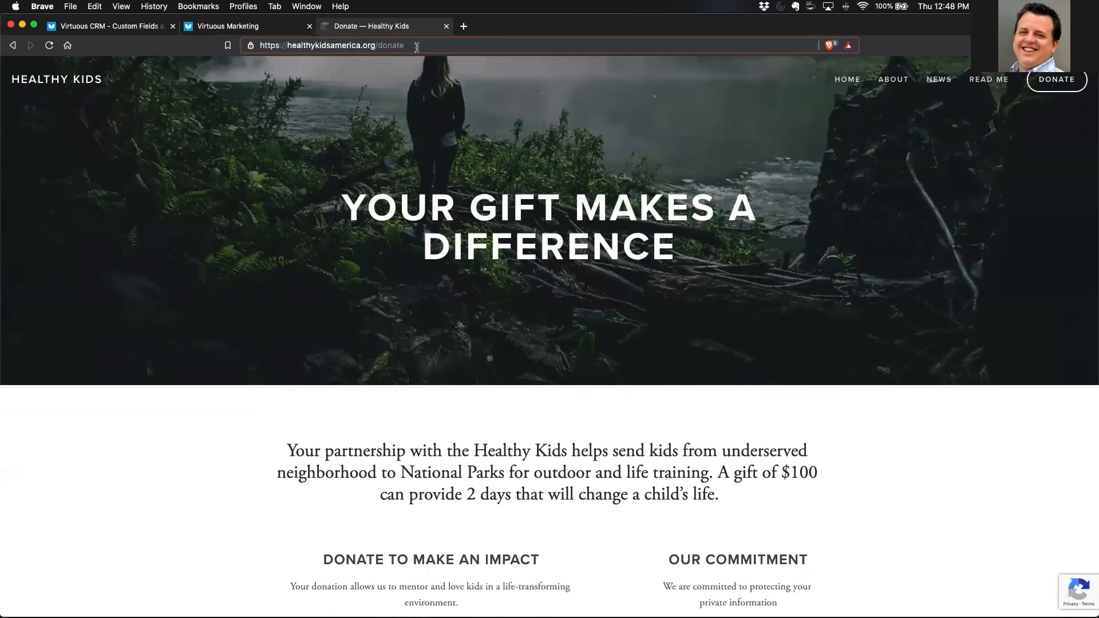
pyautogui.write('?')
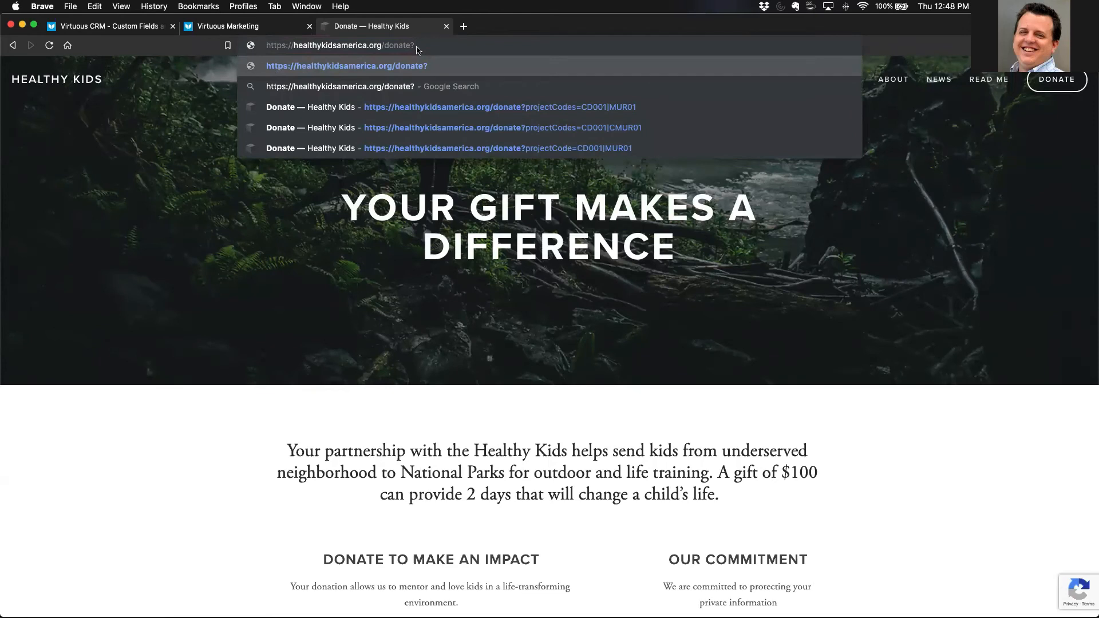
pyautogui.write('projectC')
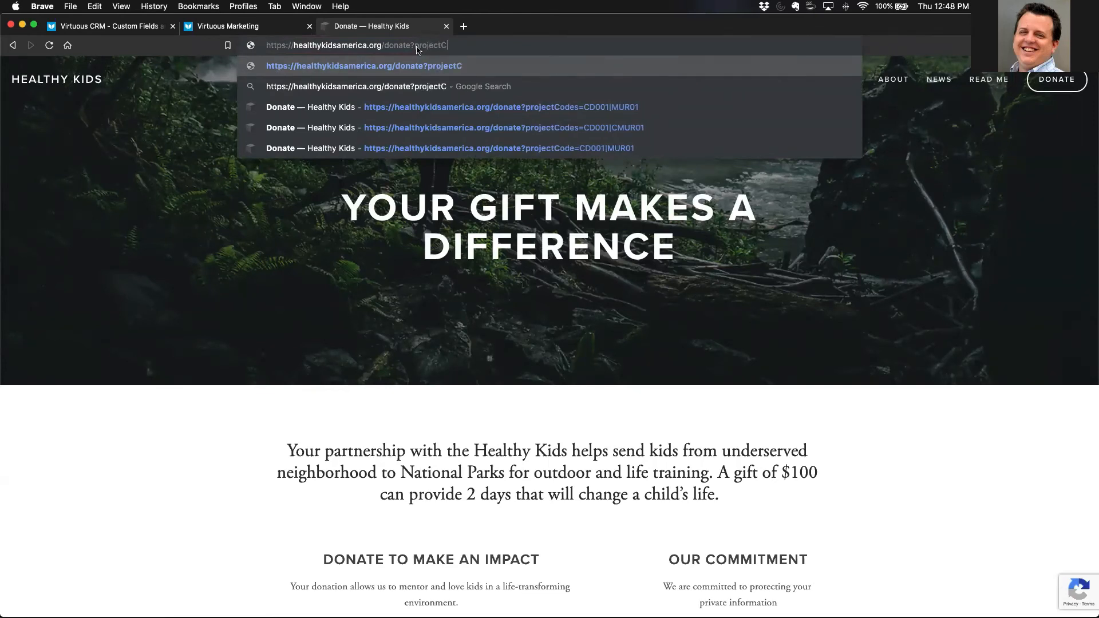
pyautogui.write('ode=')
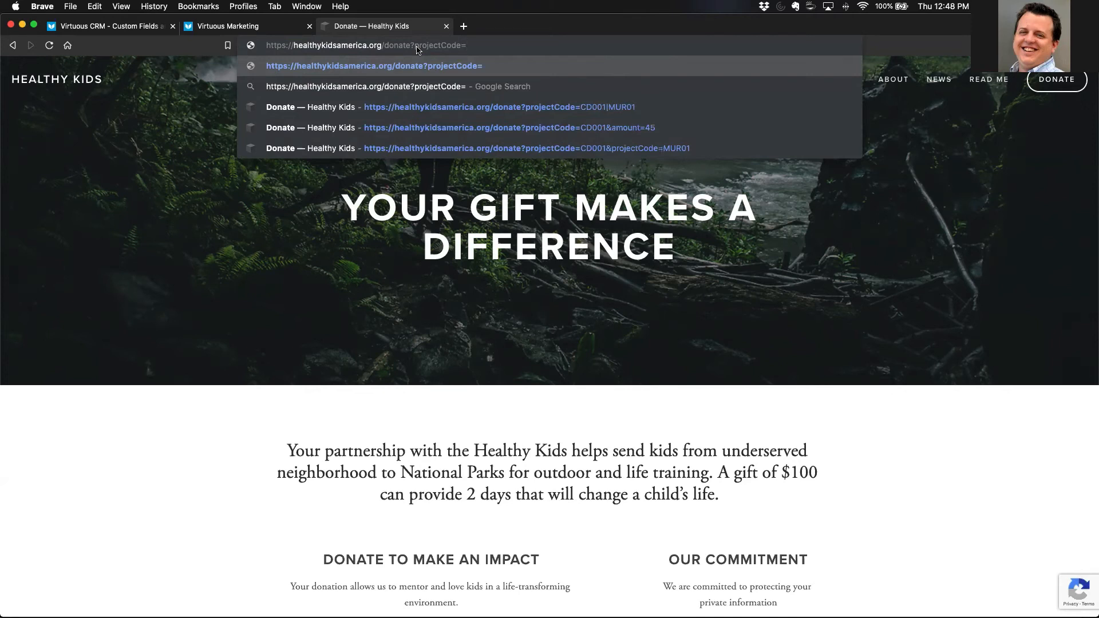
pyautogui.write('CD001')
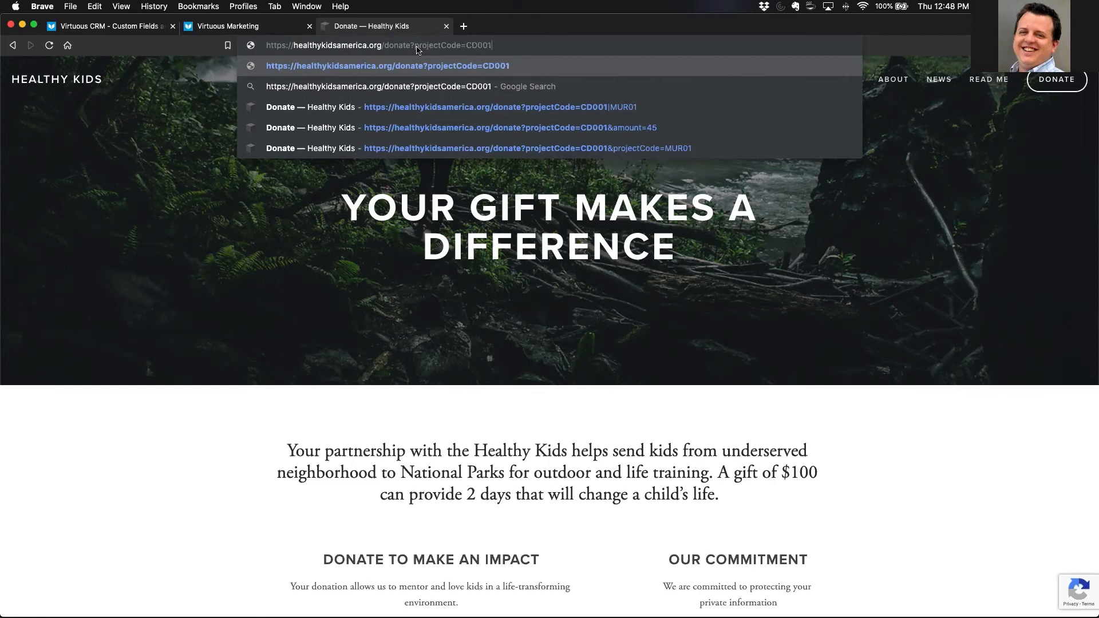
pyautogui.press('Return')
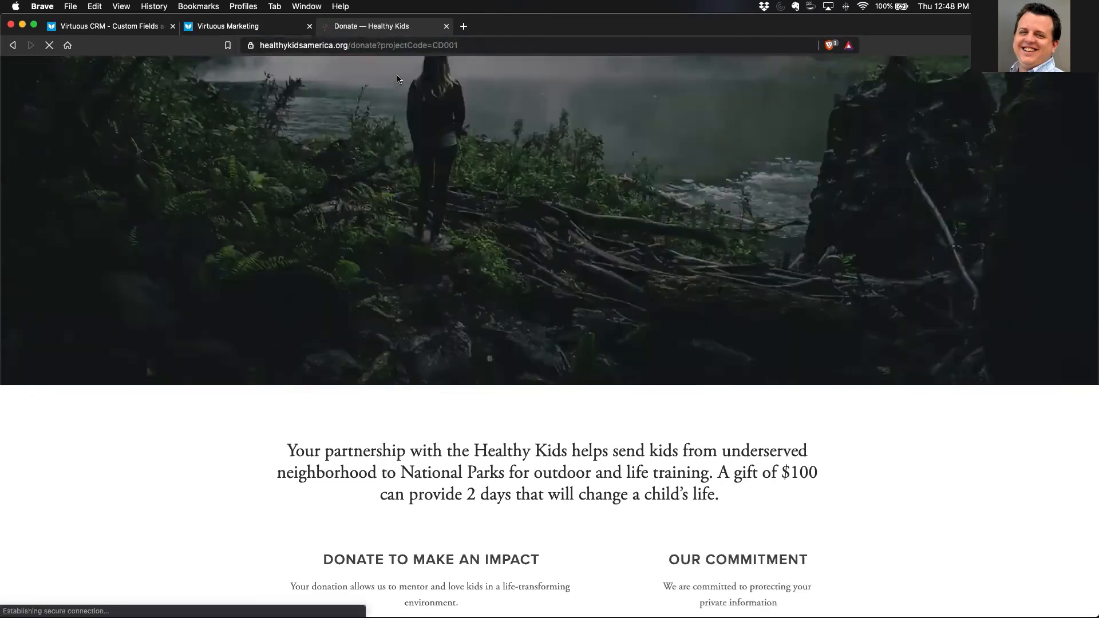
# - Examine the donation form down to the summary below Give Now, highlighting the name of the supported project and clearing the highlight
pyautogui.scroll(-6, 353, 408)
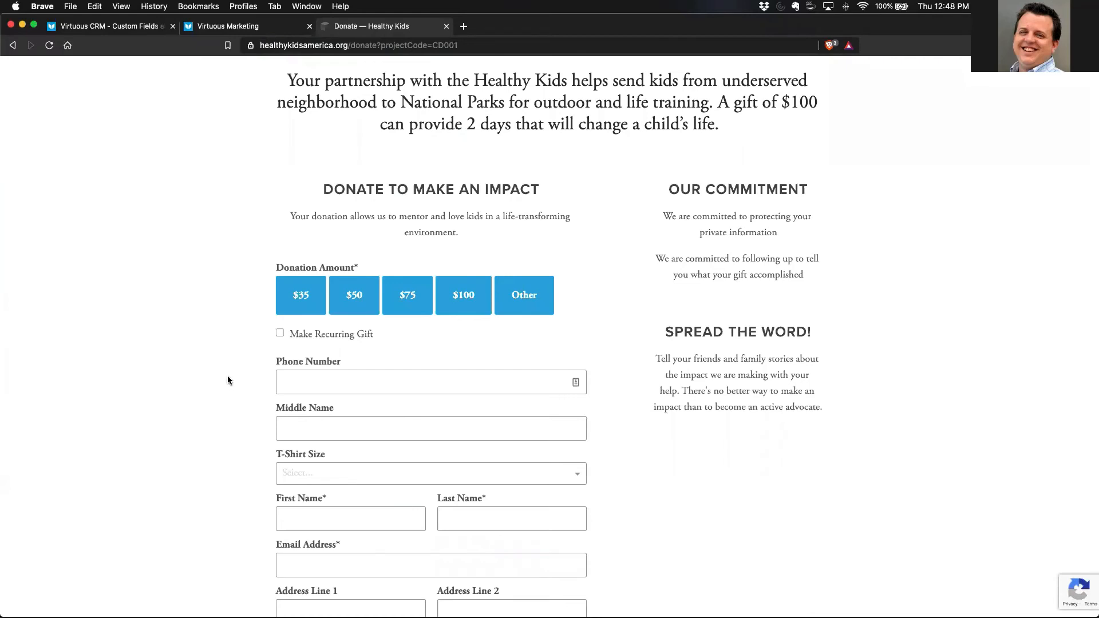
pyautogui.scroll(-9, 227, 375)
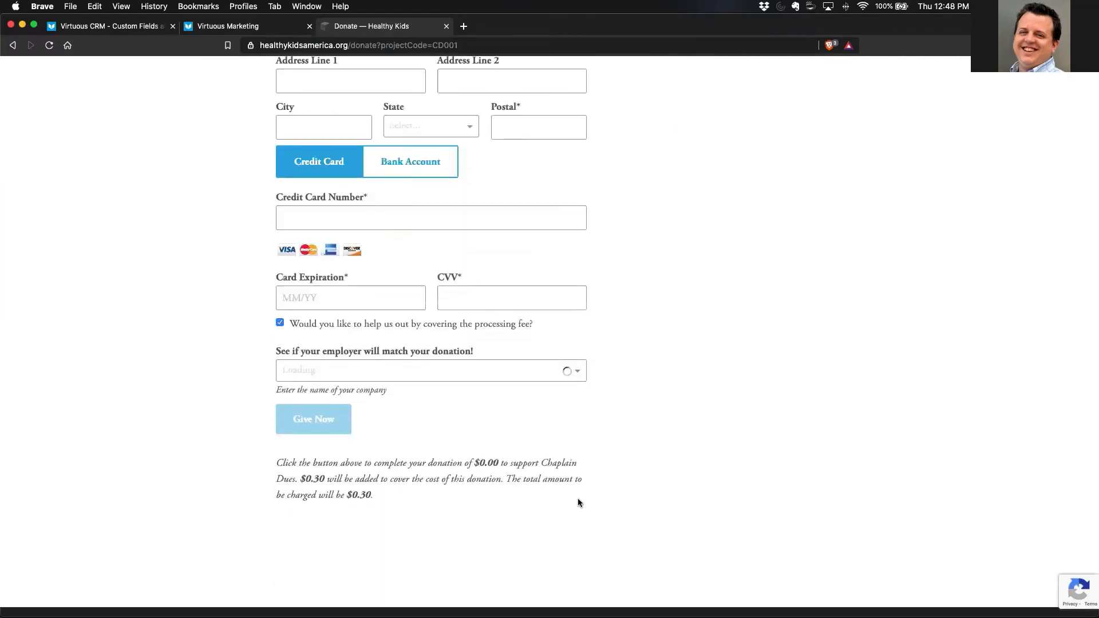
pyautogui.moveTo(540, 462); pyautogui.dragTo(294, 478)
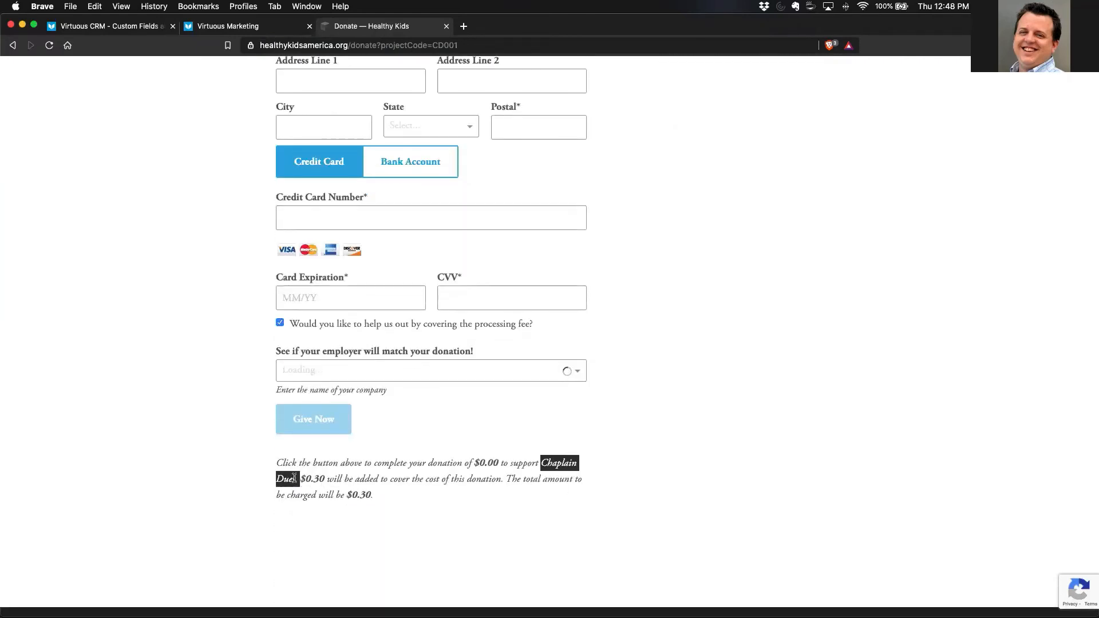
pyautogui.click(435, 528)
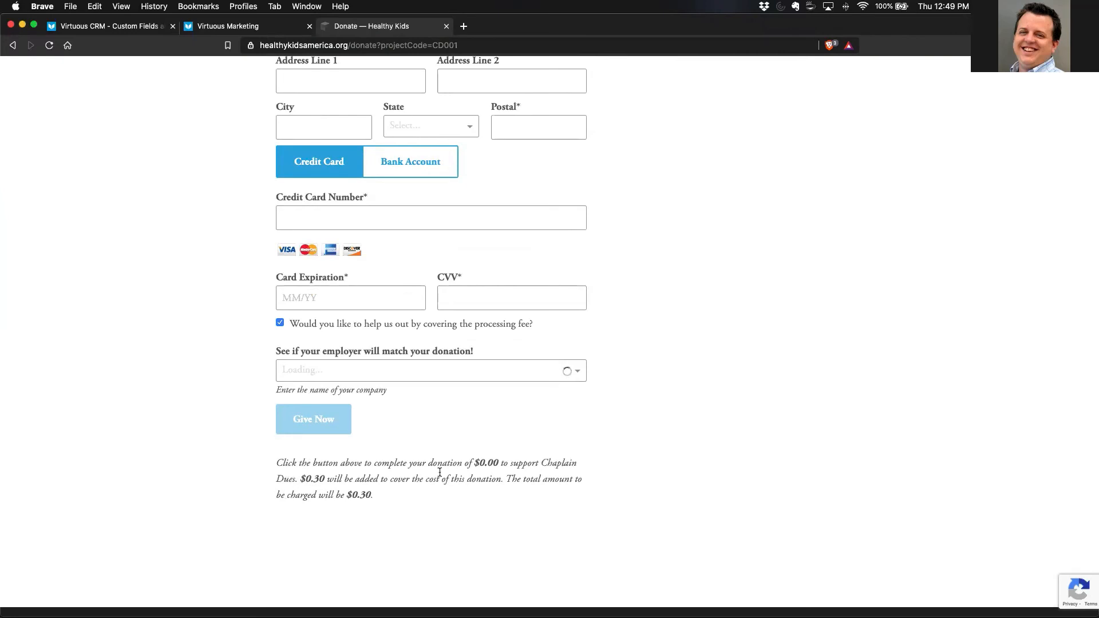
# - Change the page address parameter to projectCodes=CD001|MUR01 and load the donate page with both projects
pyautogui.scroll(15, 439, 472)
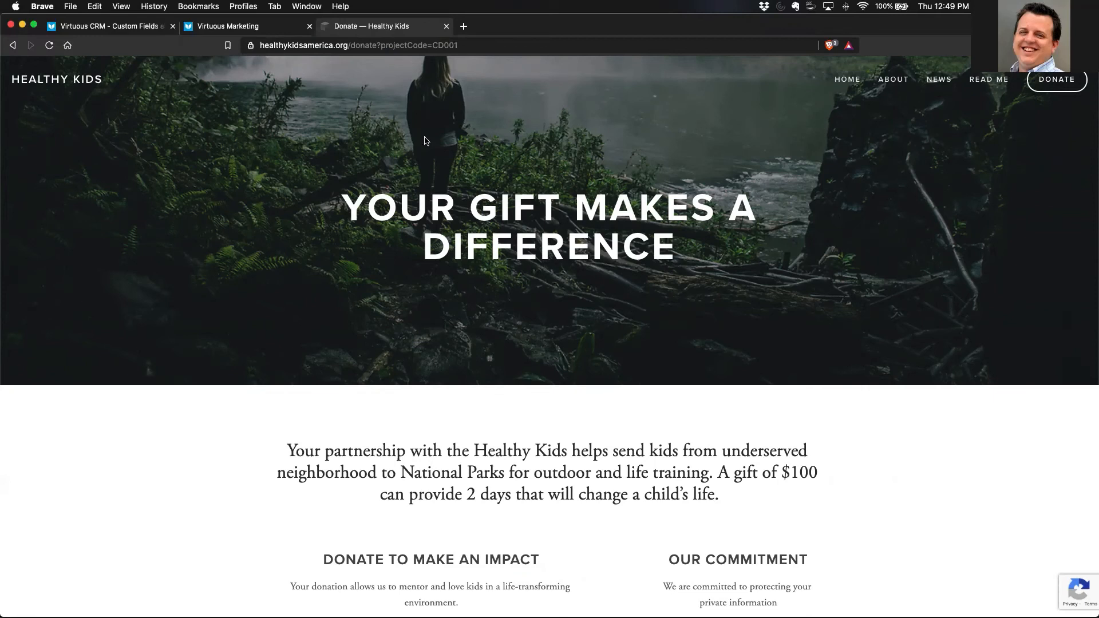
pyautogui.click(433, 45)
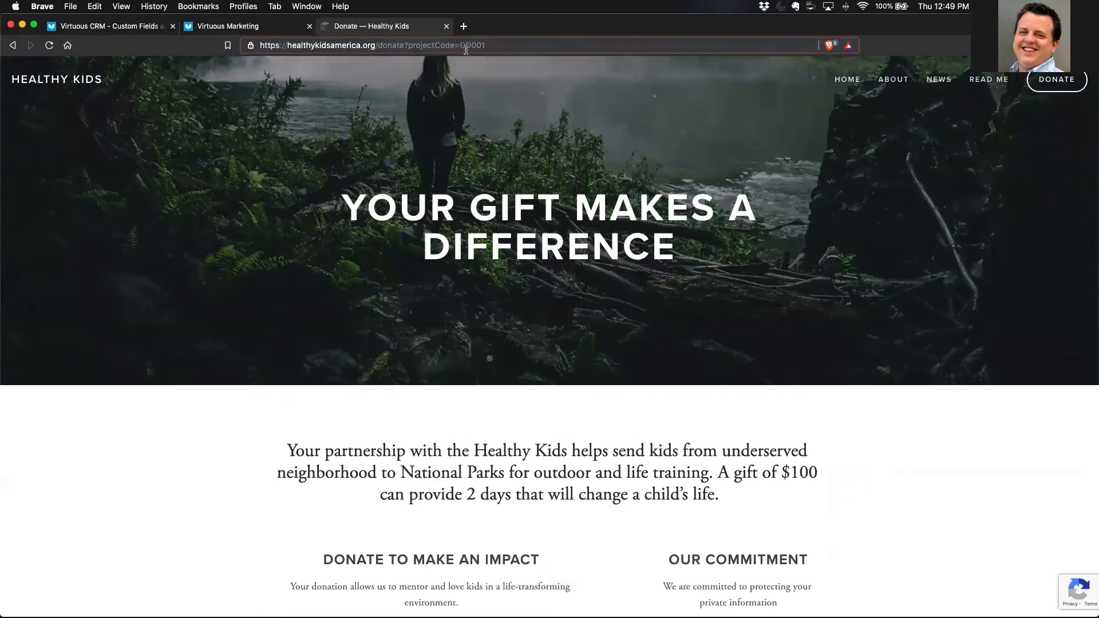
pyautogui.write('s')
pyautogui.click(504, 45)
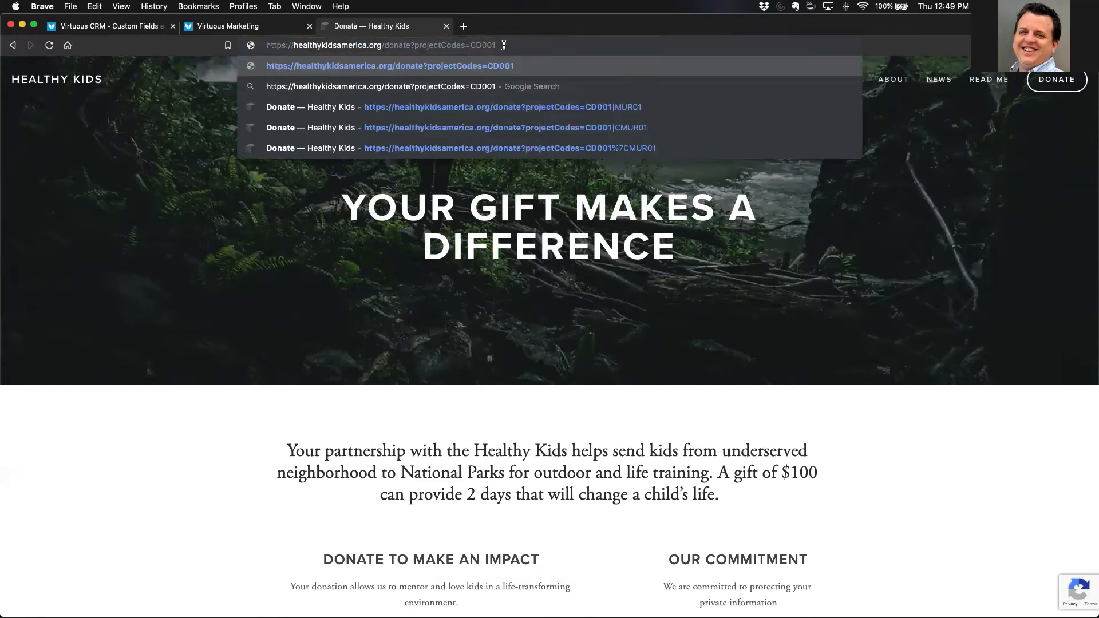
pyautogui.write('|')
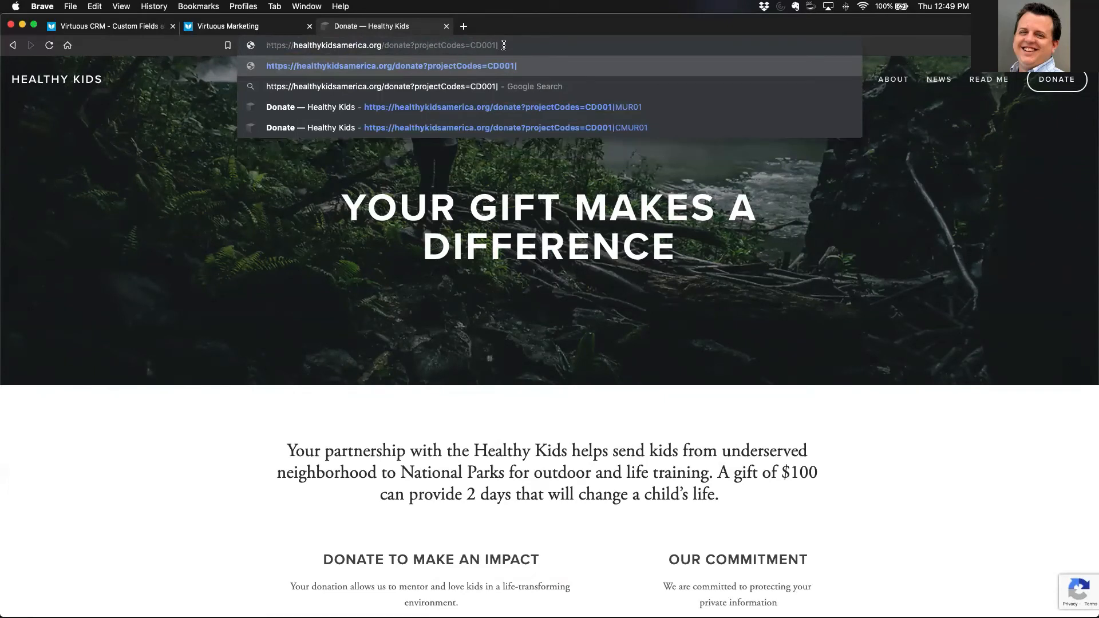
pyautogui.write('MUR01')
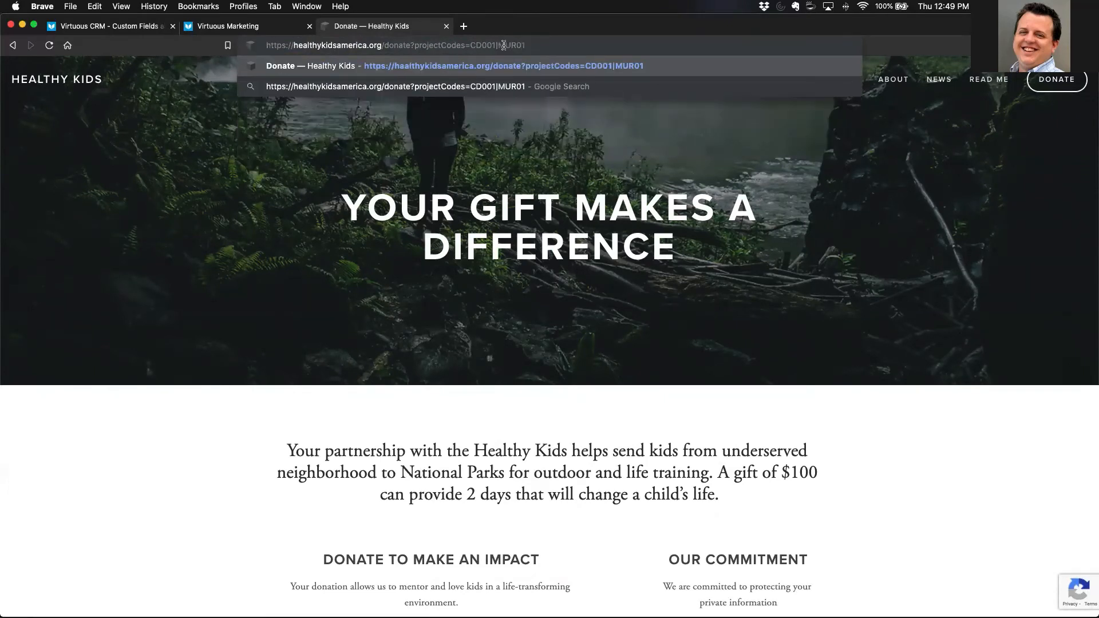
pyautogui.press('Return')
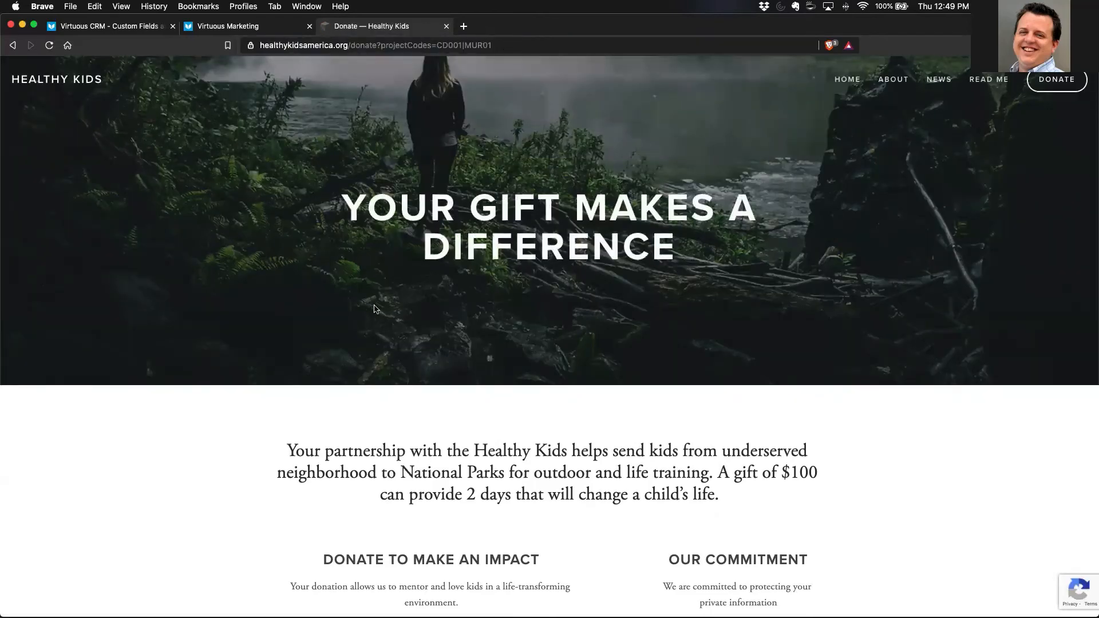
# - Try out the Project Designation choices in the donation form, selecting Murray Fund first and Chaplain Dues second
pyautogui.scroll(-5, 372, 307)
pyautogui.click(577, 347)
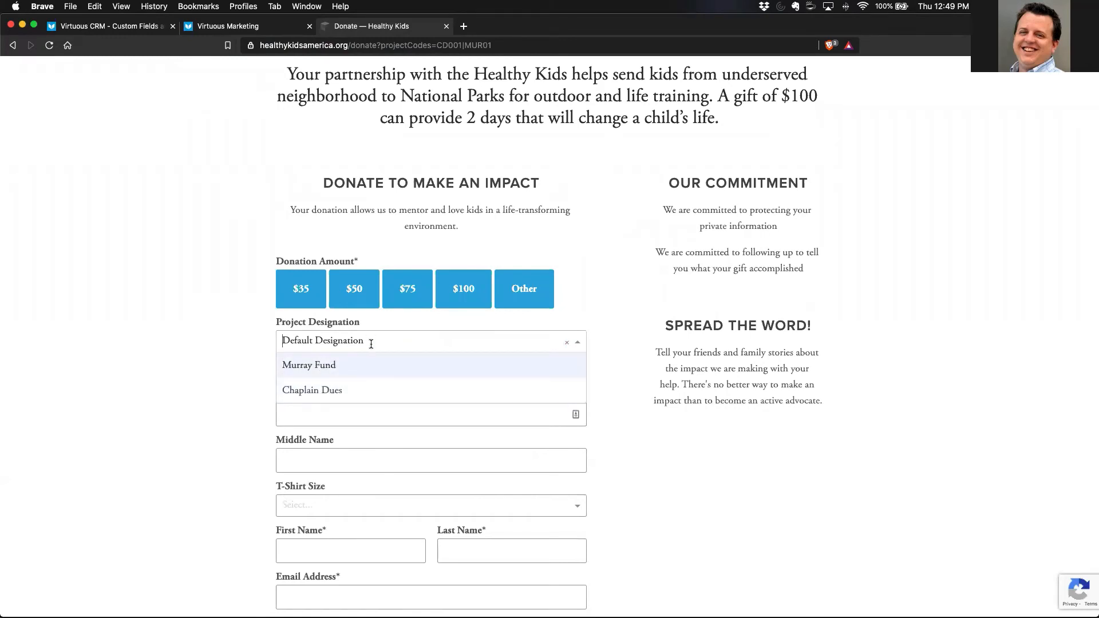
pyautogui.click(334, 369)
pyautogui.click(349, 341)
pyautogui.click(341, 388)
pyautogui.click(220, 345)
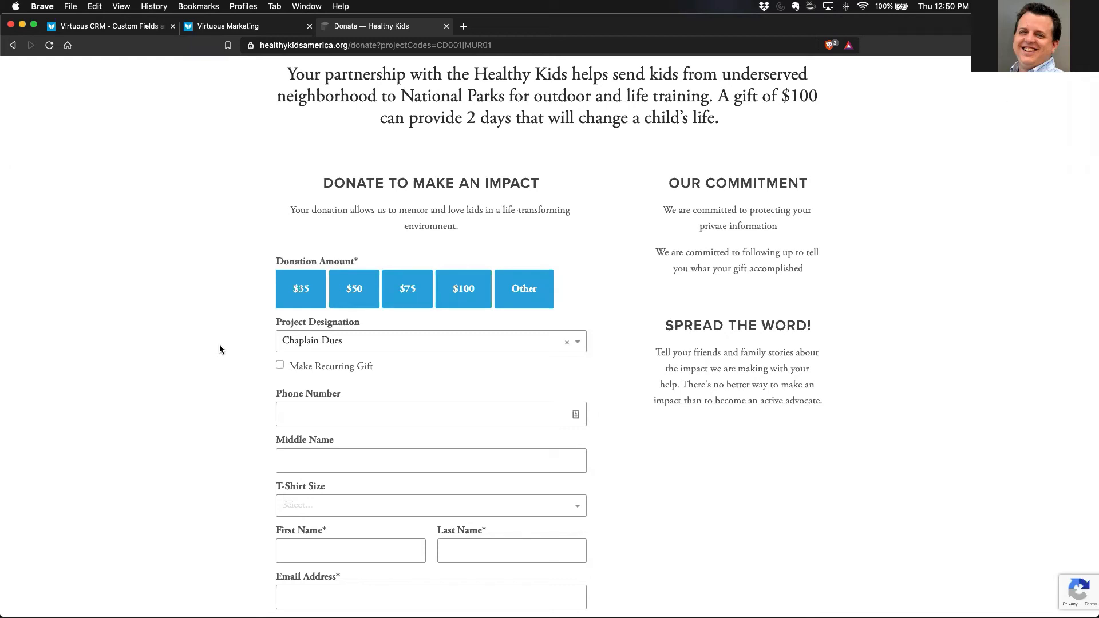
# - Append &amount=45 to the donate page address, load it, and check the form's donation amount
pyautogui.scroll(7, 221, 343)
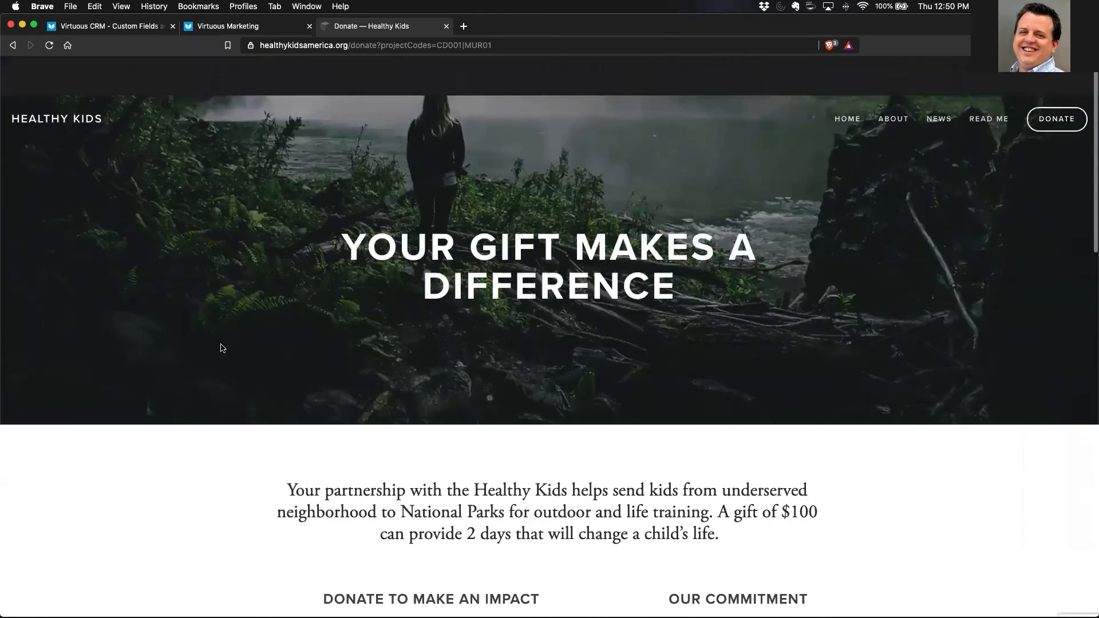
pyautogui.click(502, 45)
pyautogui.press('Right')
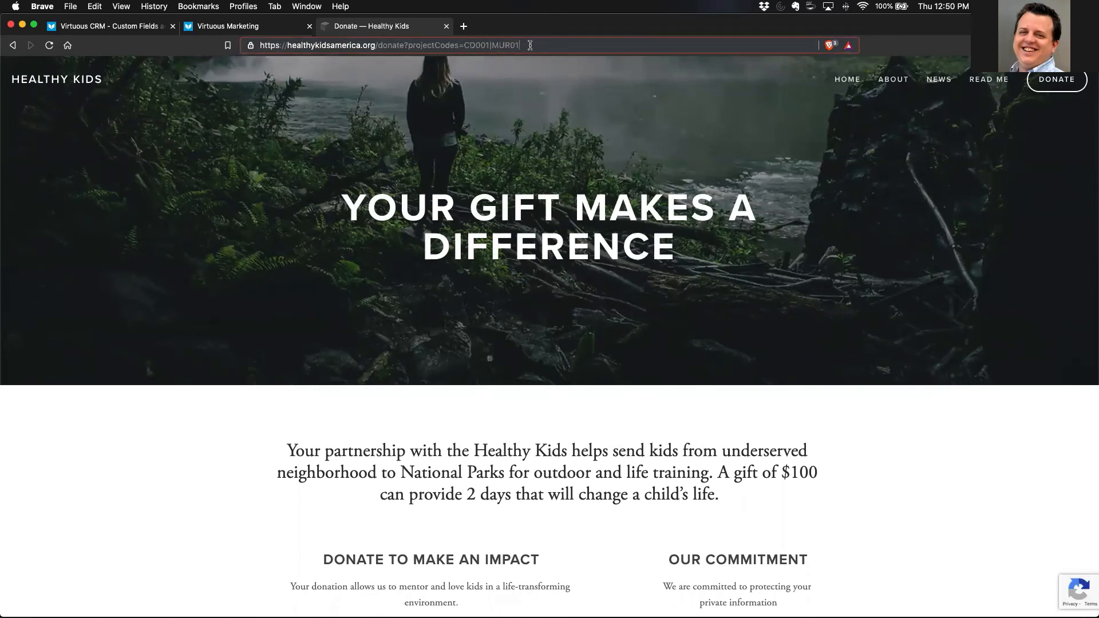
pyautogui.write('&a')
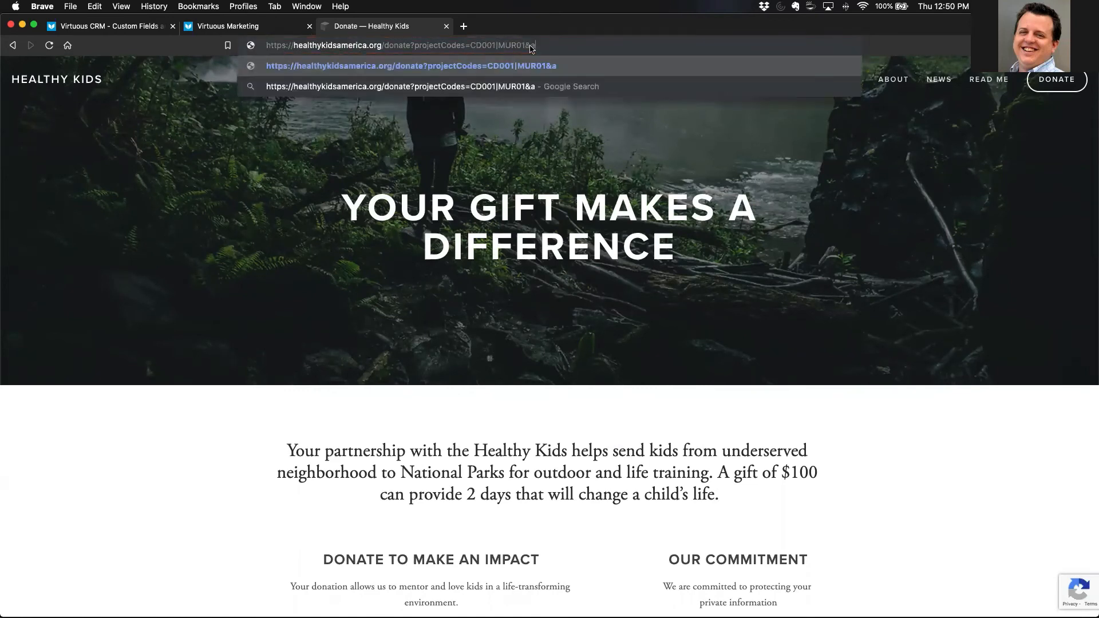
pyautogui.write('mount=45')
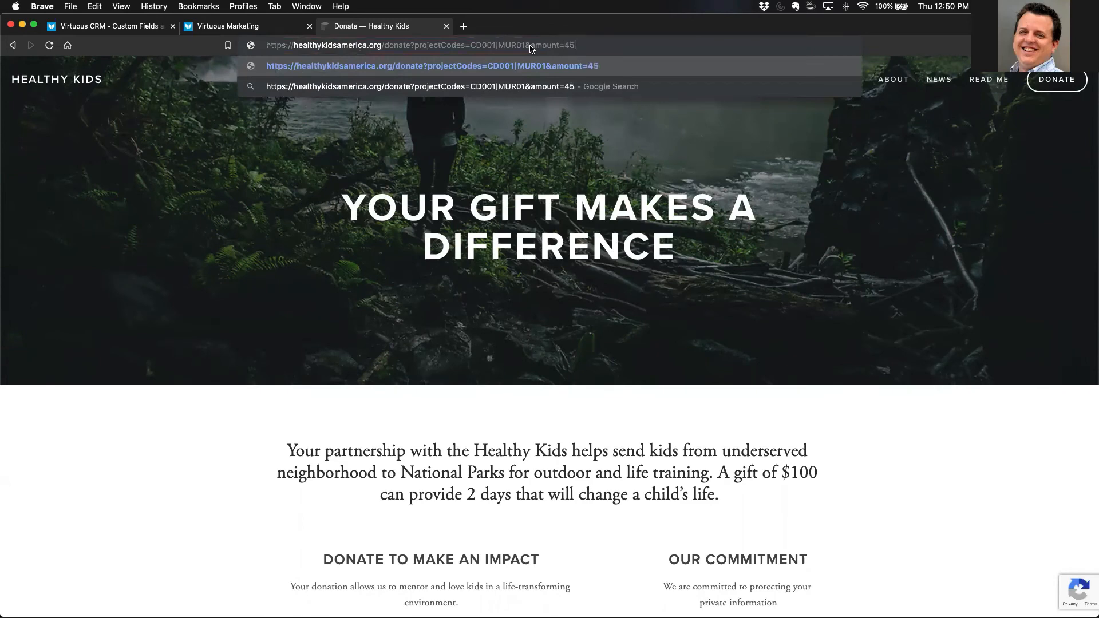
pyautogui.press('Return')
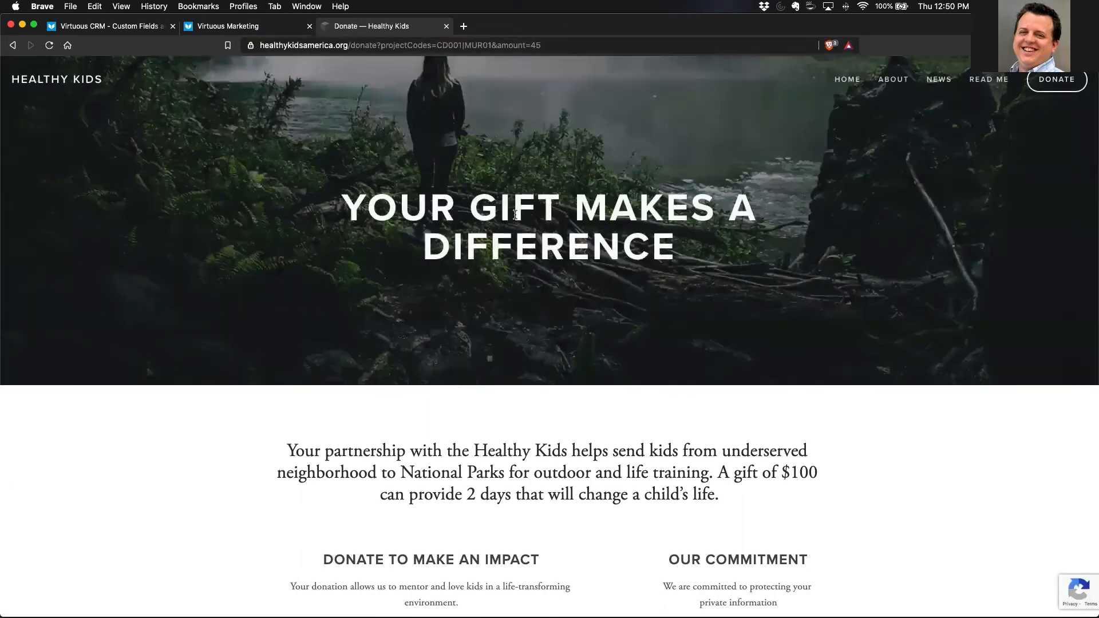
pyautogui.scroll(-6, 512, 212)
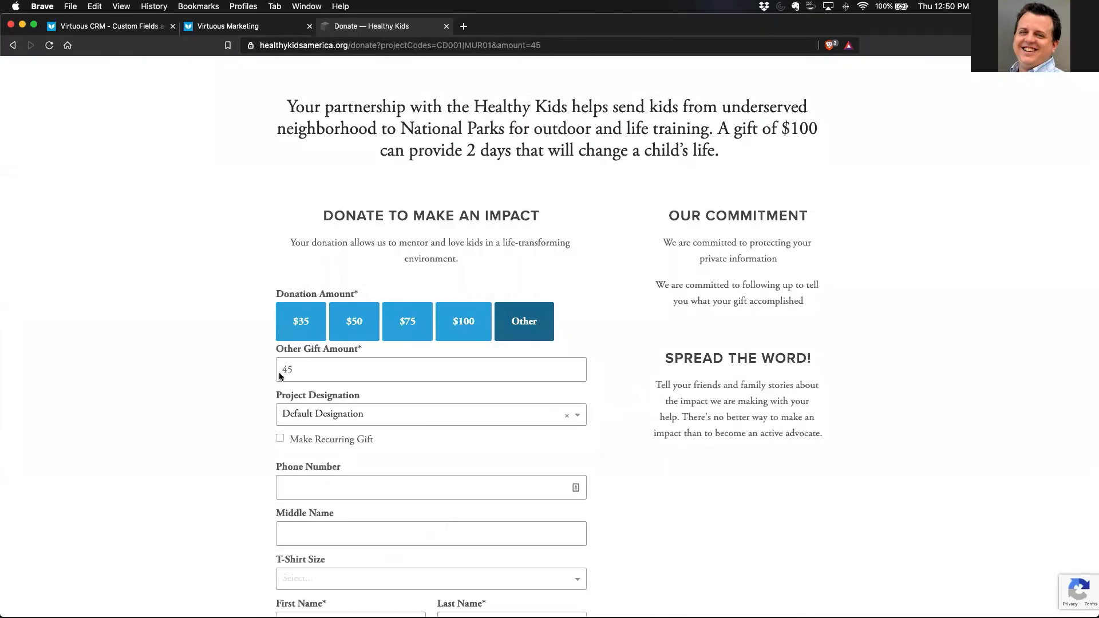
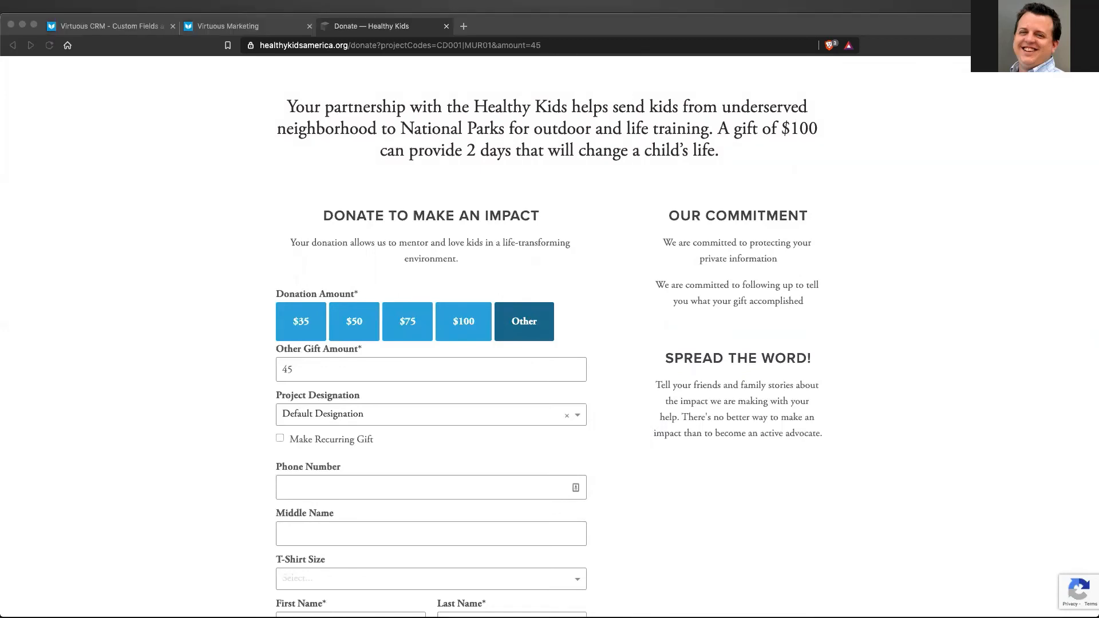
# - Switch from the donation page in the browser to the slideshow with the Event and Volunteer Forms title slide
pyautogui.press('super+Tab')
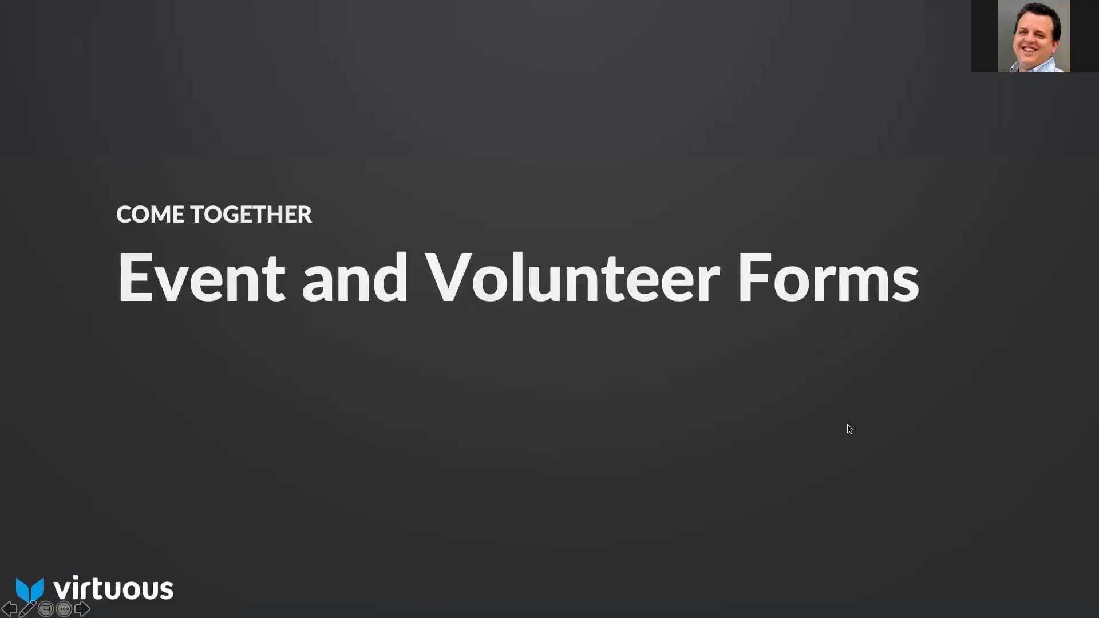